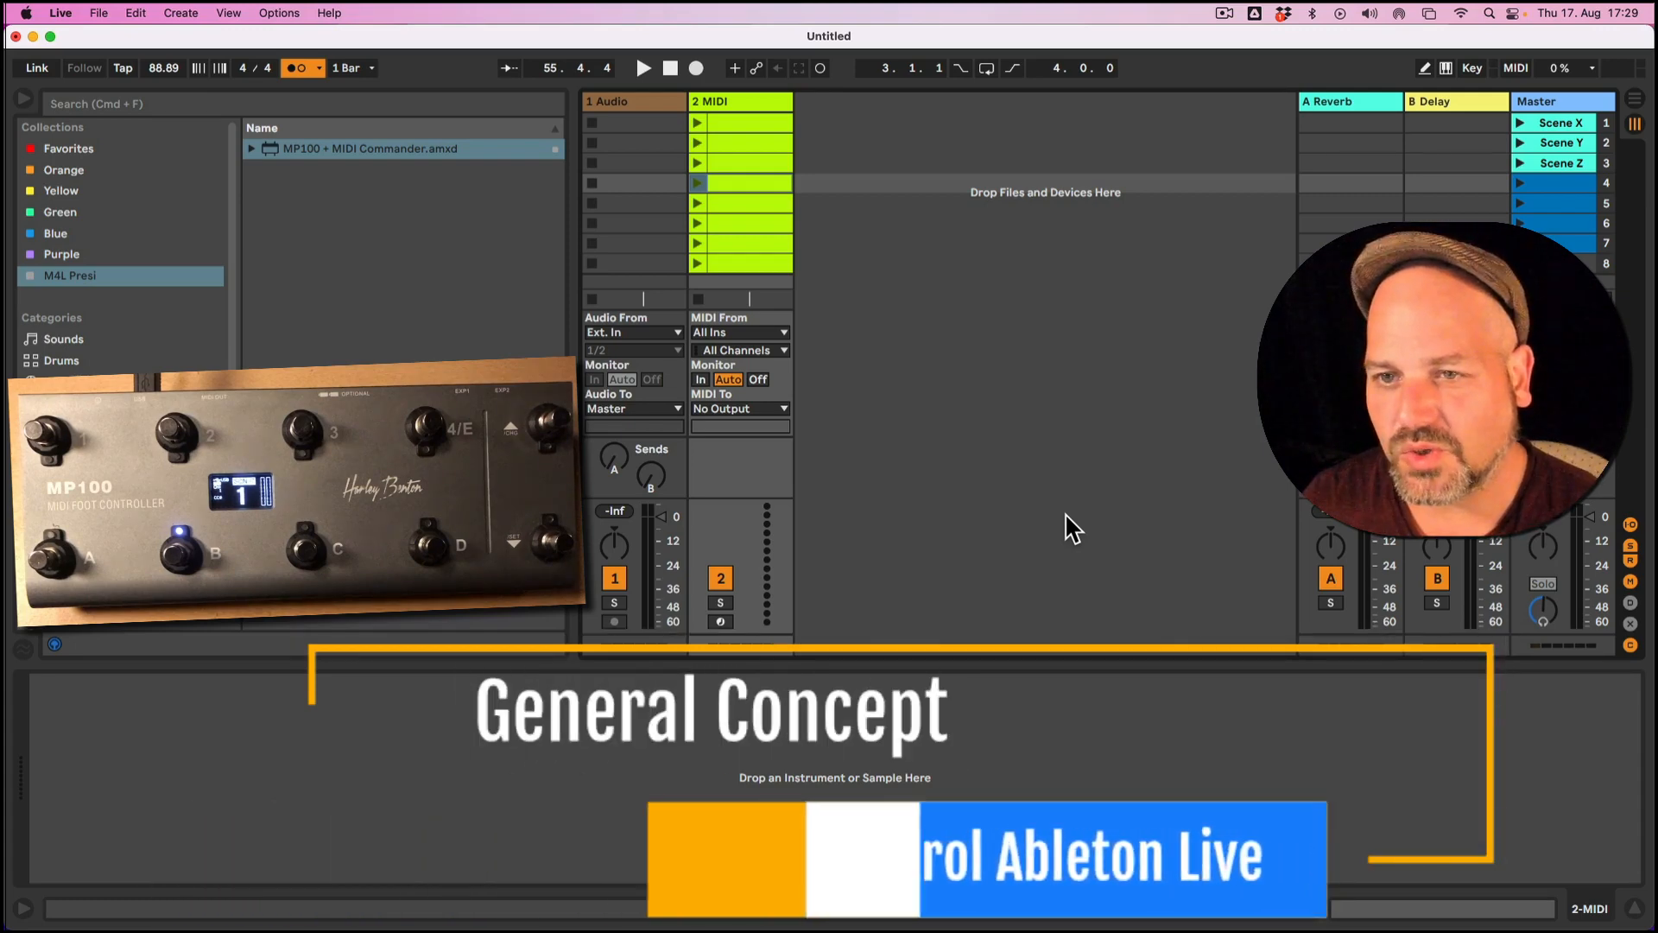
Step: Load MP100 + MIDI Commander.amxd onto a new MIDI track, remove that track's stray clip and fill track 2's empty second slot with a clip
{"action": "left_click", "coordinate": [276, 150]}
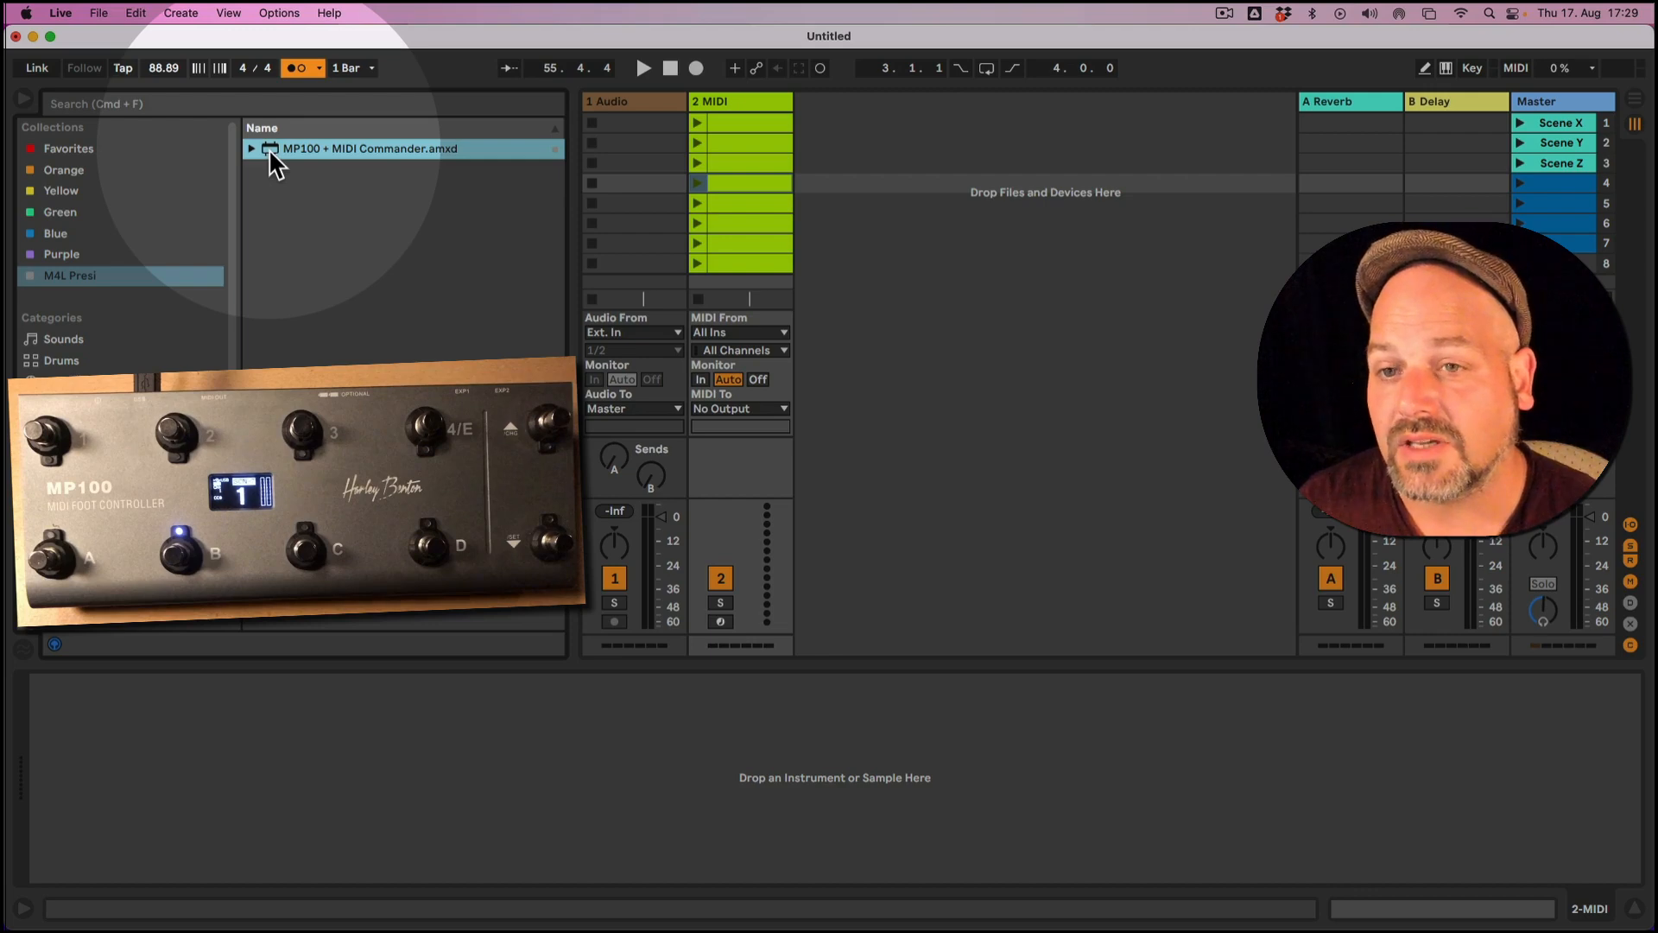
{"action": "left_click_drag", "start_coordinate": [268, 149], "coordinate": [914, 185]}
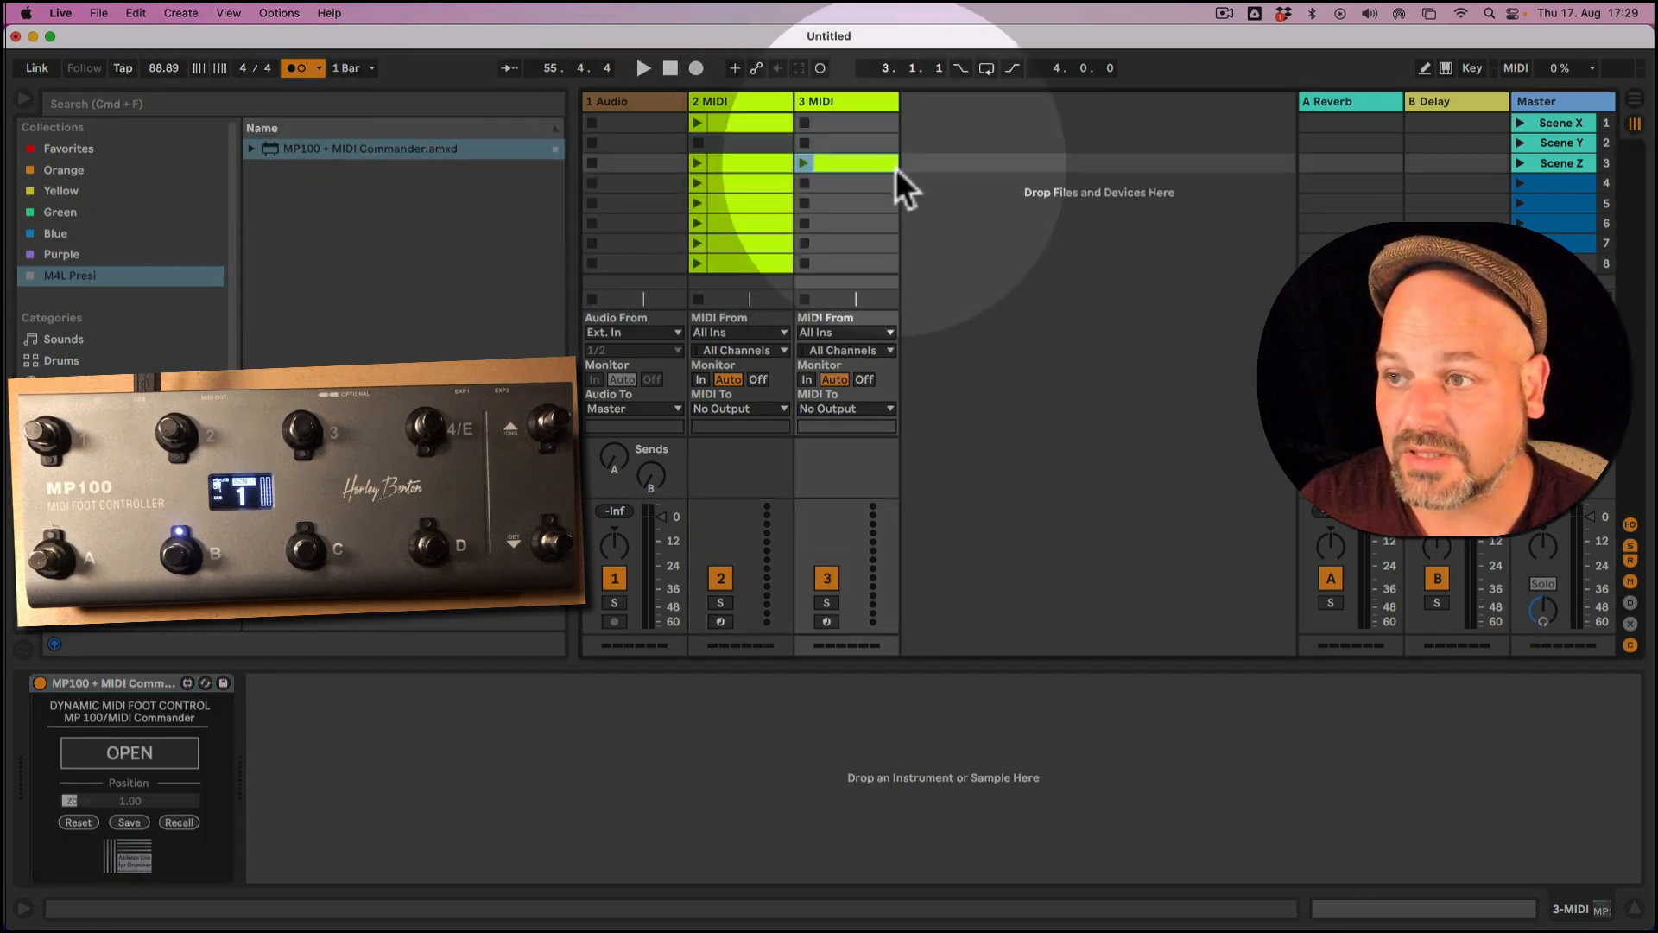
{"action": "left_click", "coordinate": [871, 167]}
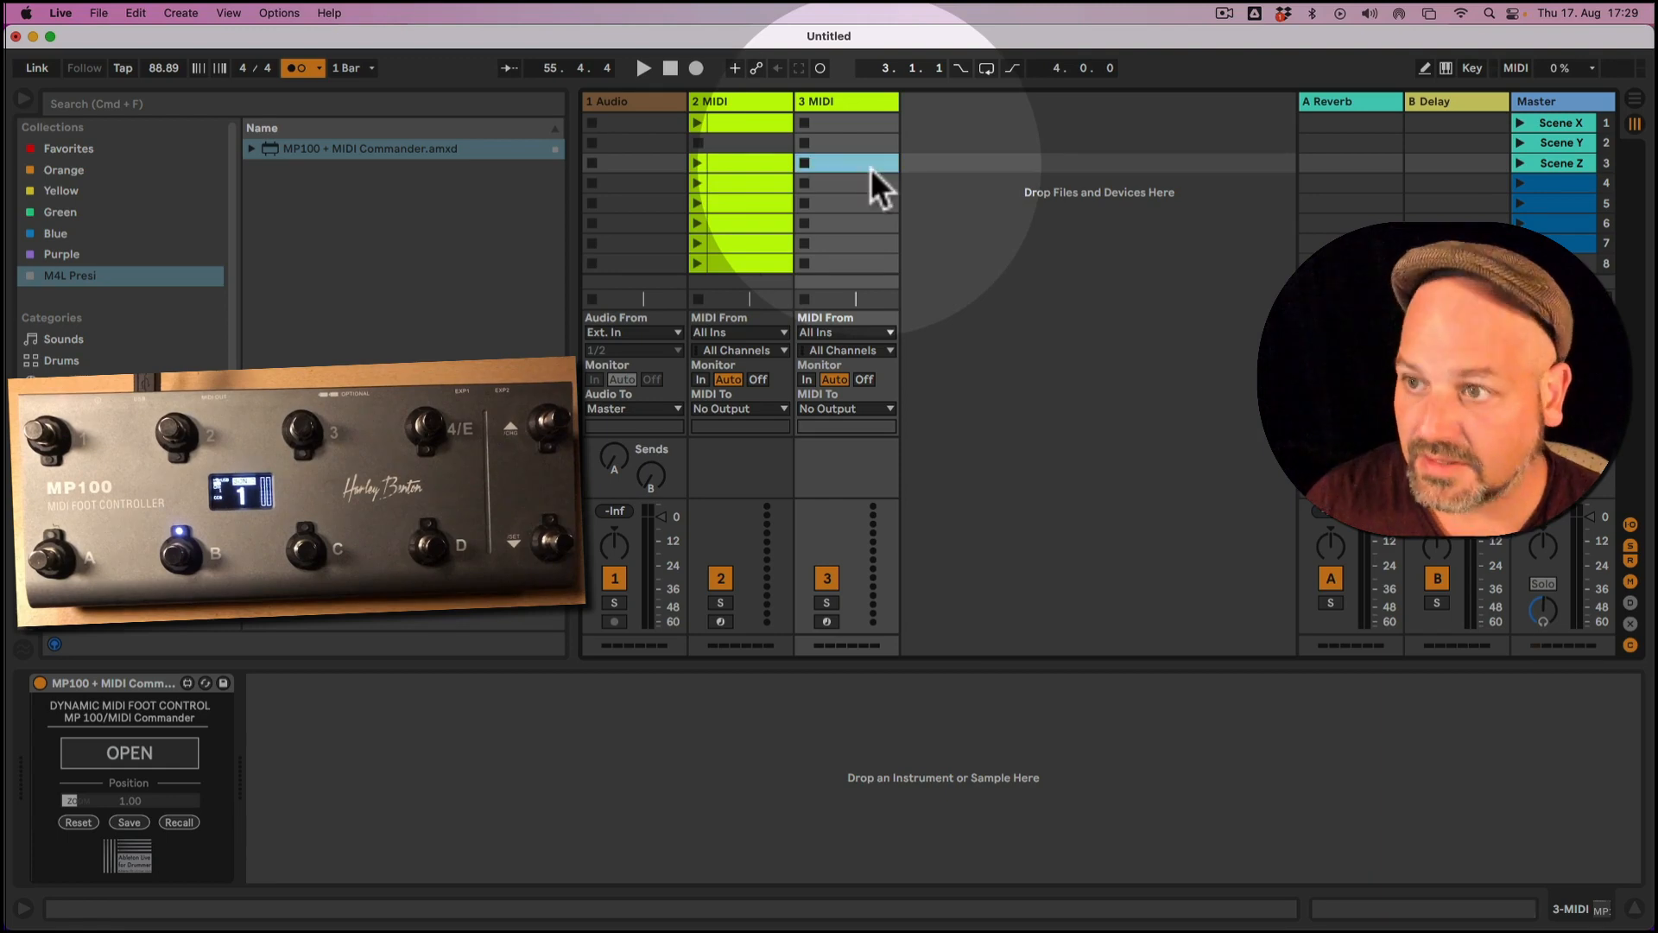
{"action": "double_click", "coordinate": [728, 149]}
{"action": "left_click", "coordinate": [864, 107]}
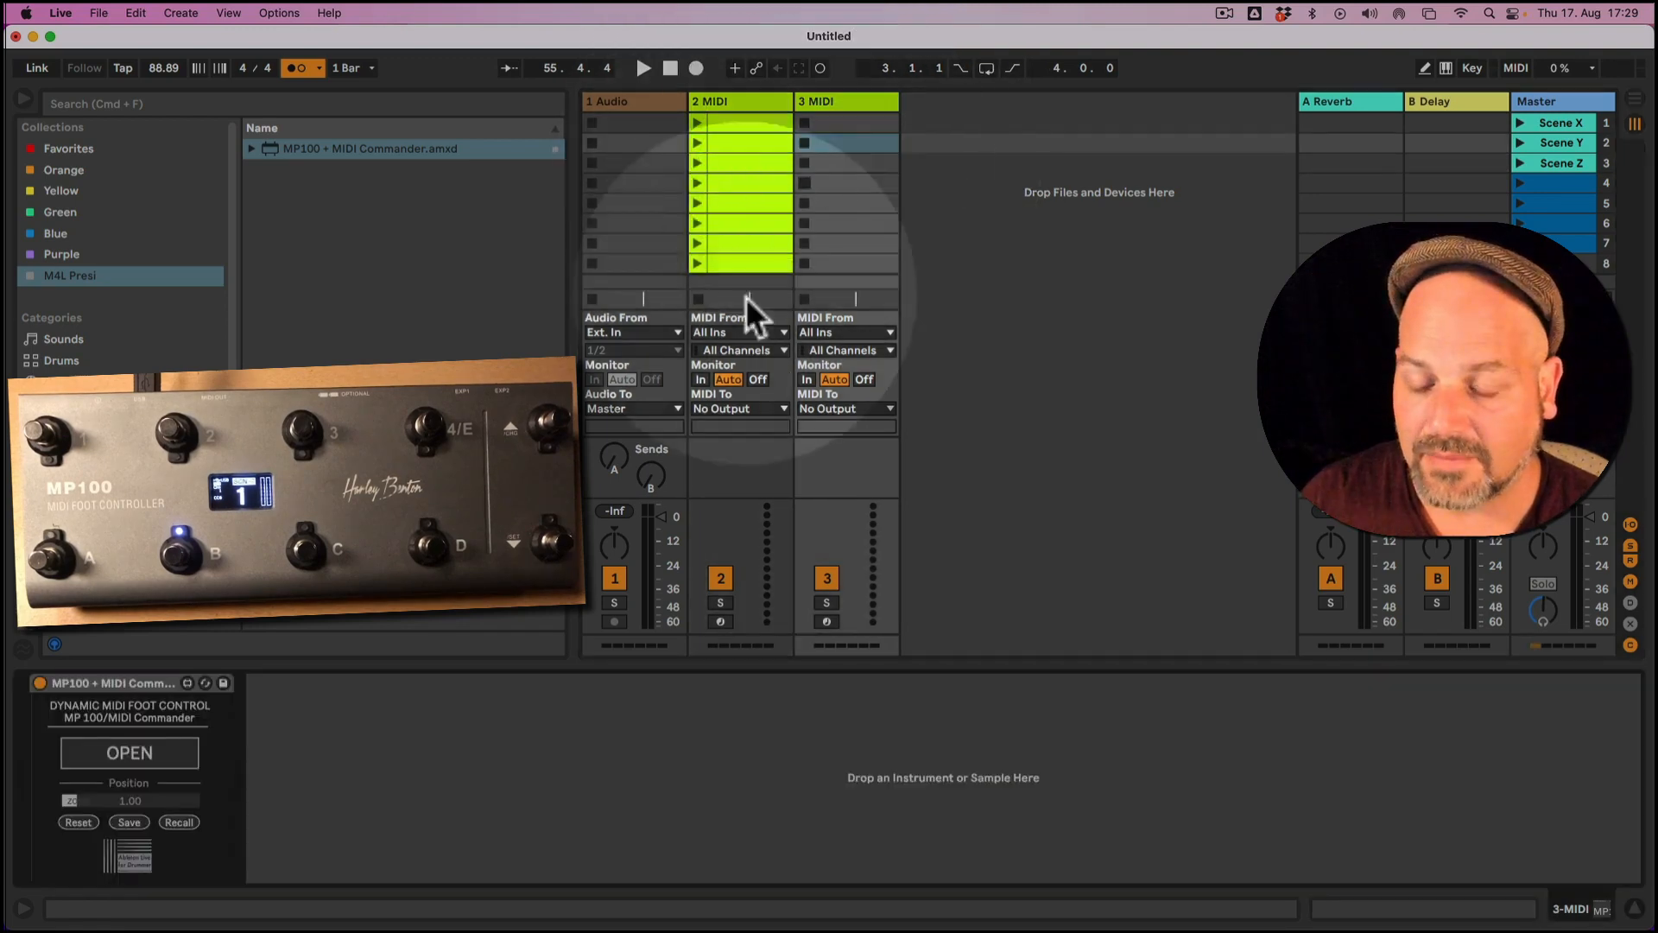
Step: Open the foot control device's FootControl window for a brief look and close it again
{"action": "left_click", "coordinate": [153, 762]}
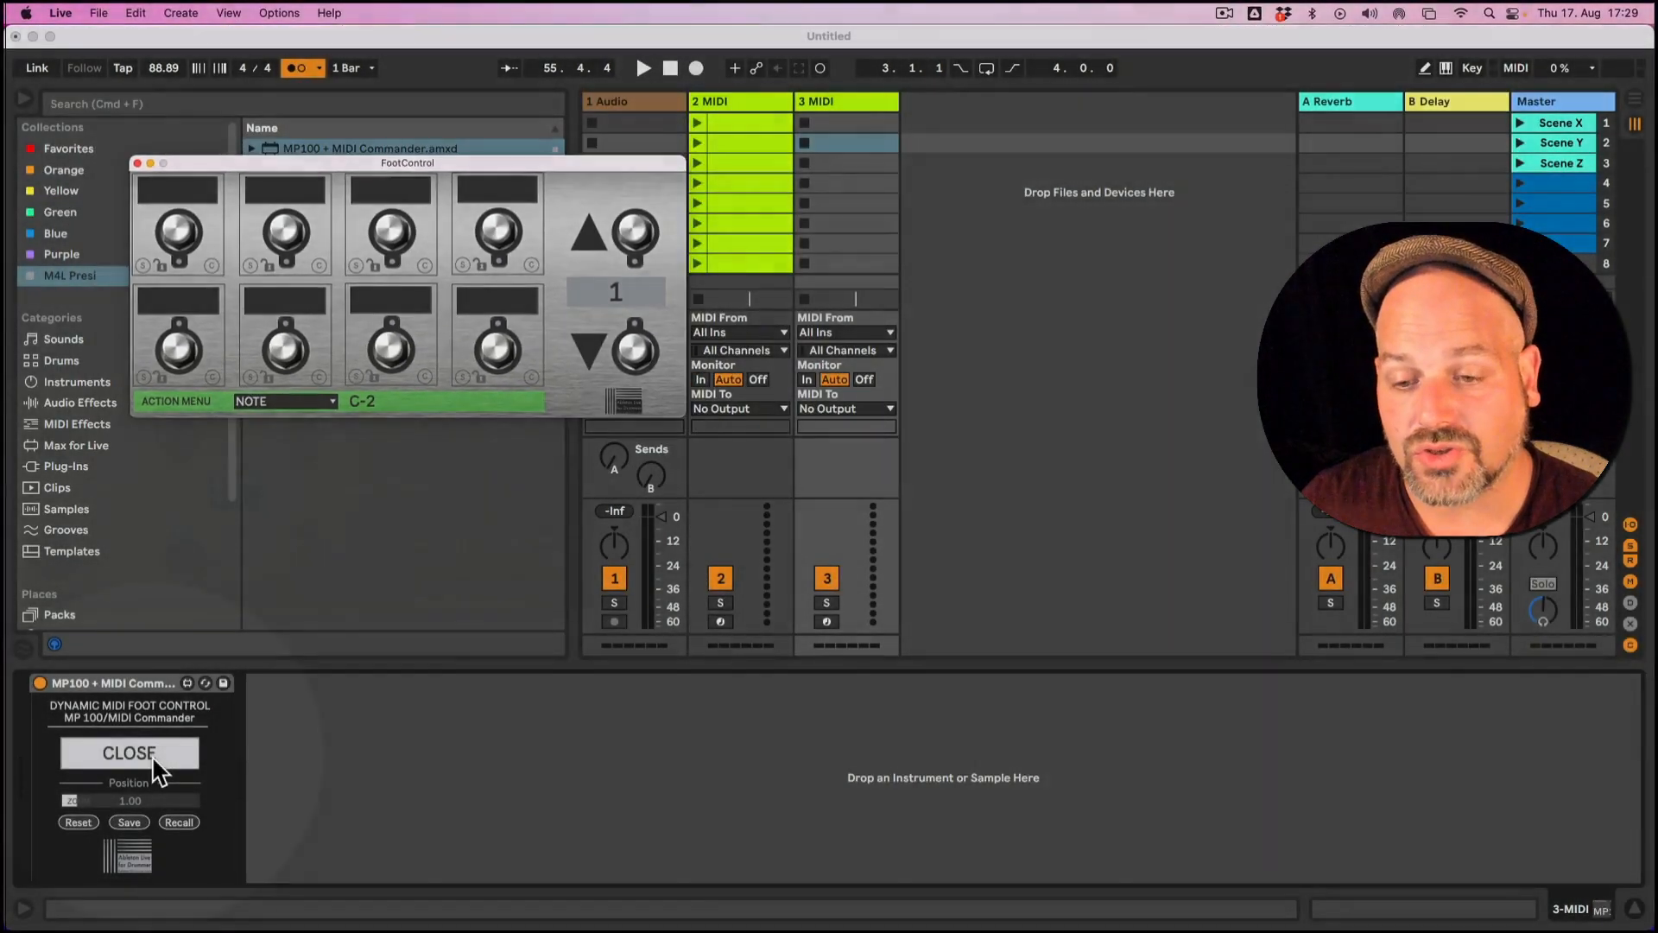
{"action": "left_click", "coordinate": [152, 754]}
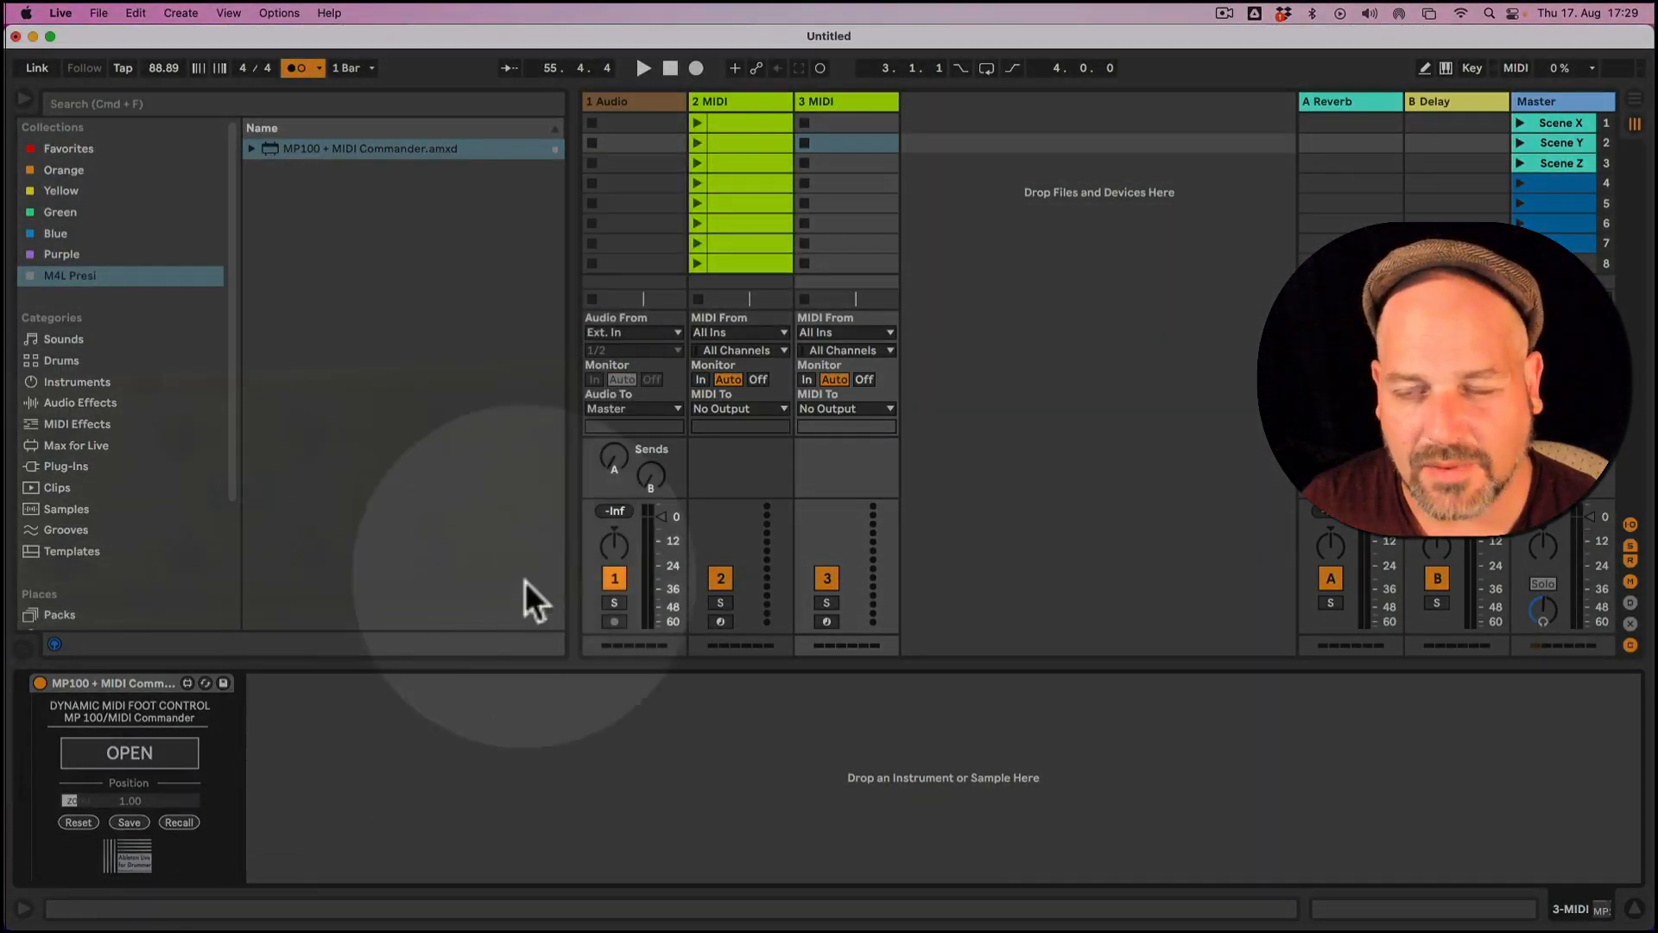
Step: Review the Track, Sync and Remote settings of the MIDI input and output ports in the preferences, then close them
{"action": "key", "text": "super+comma"}
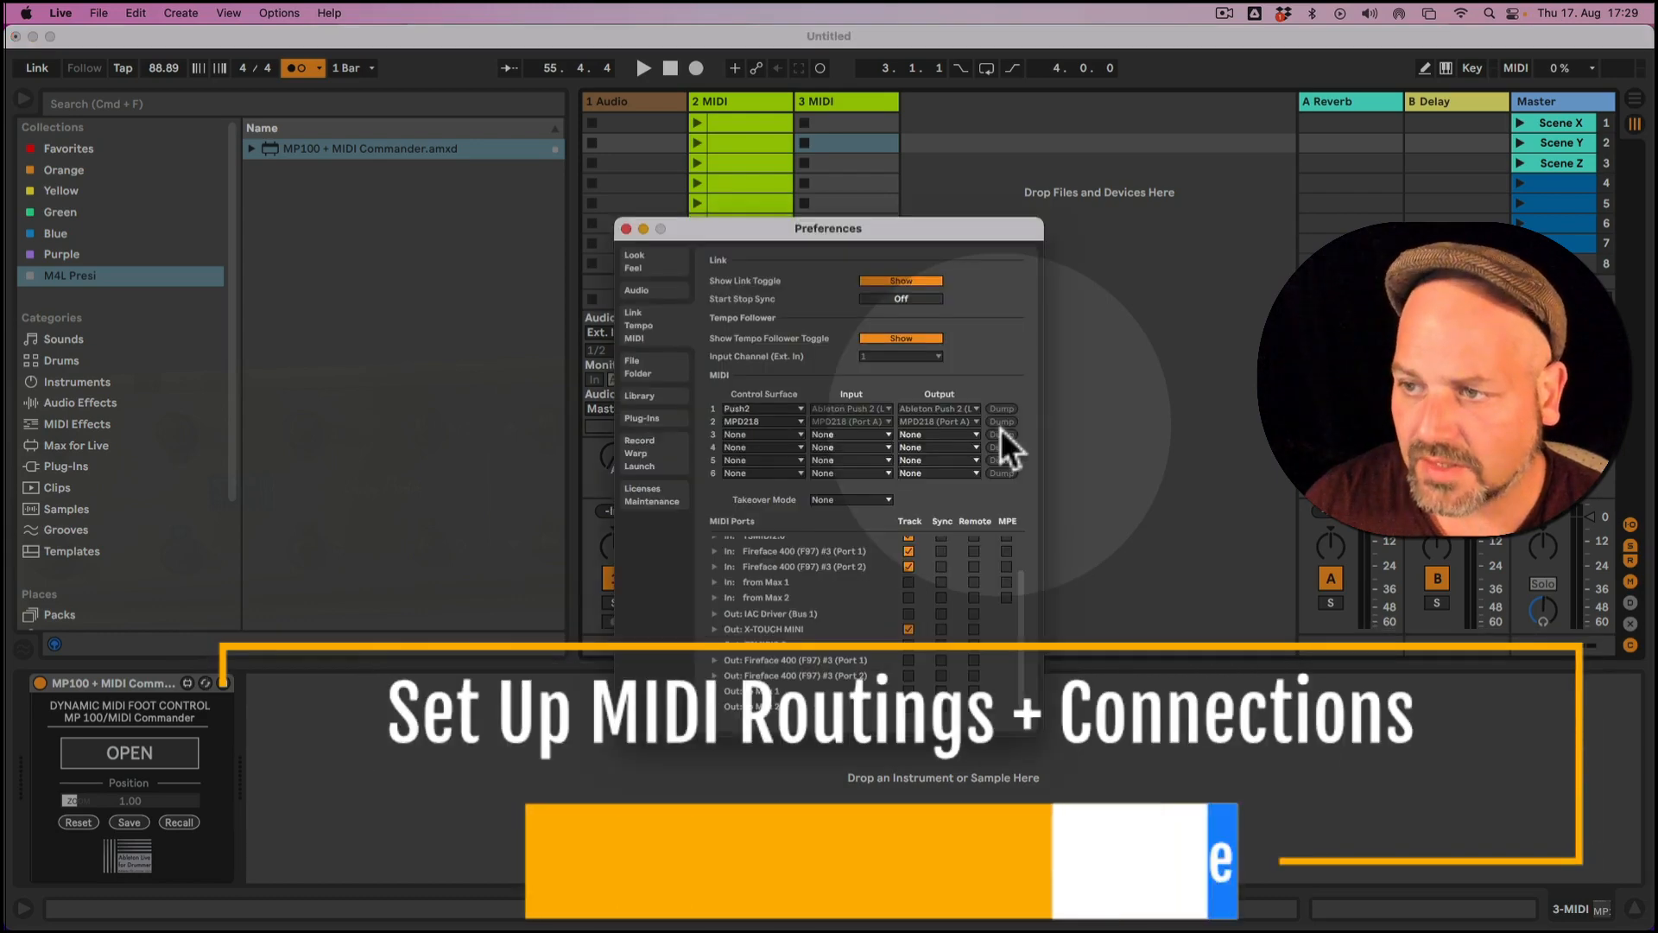
{"action": "left_click_drag", "start_coordinate": [758, 231], "coordinate": [819, 194]}
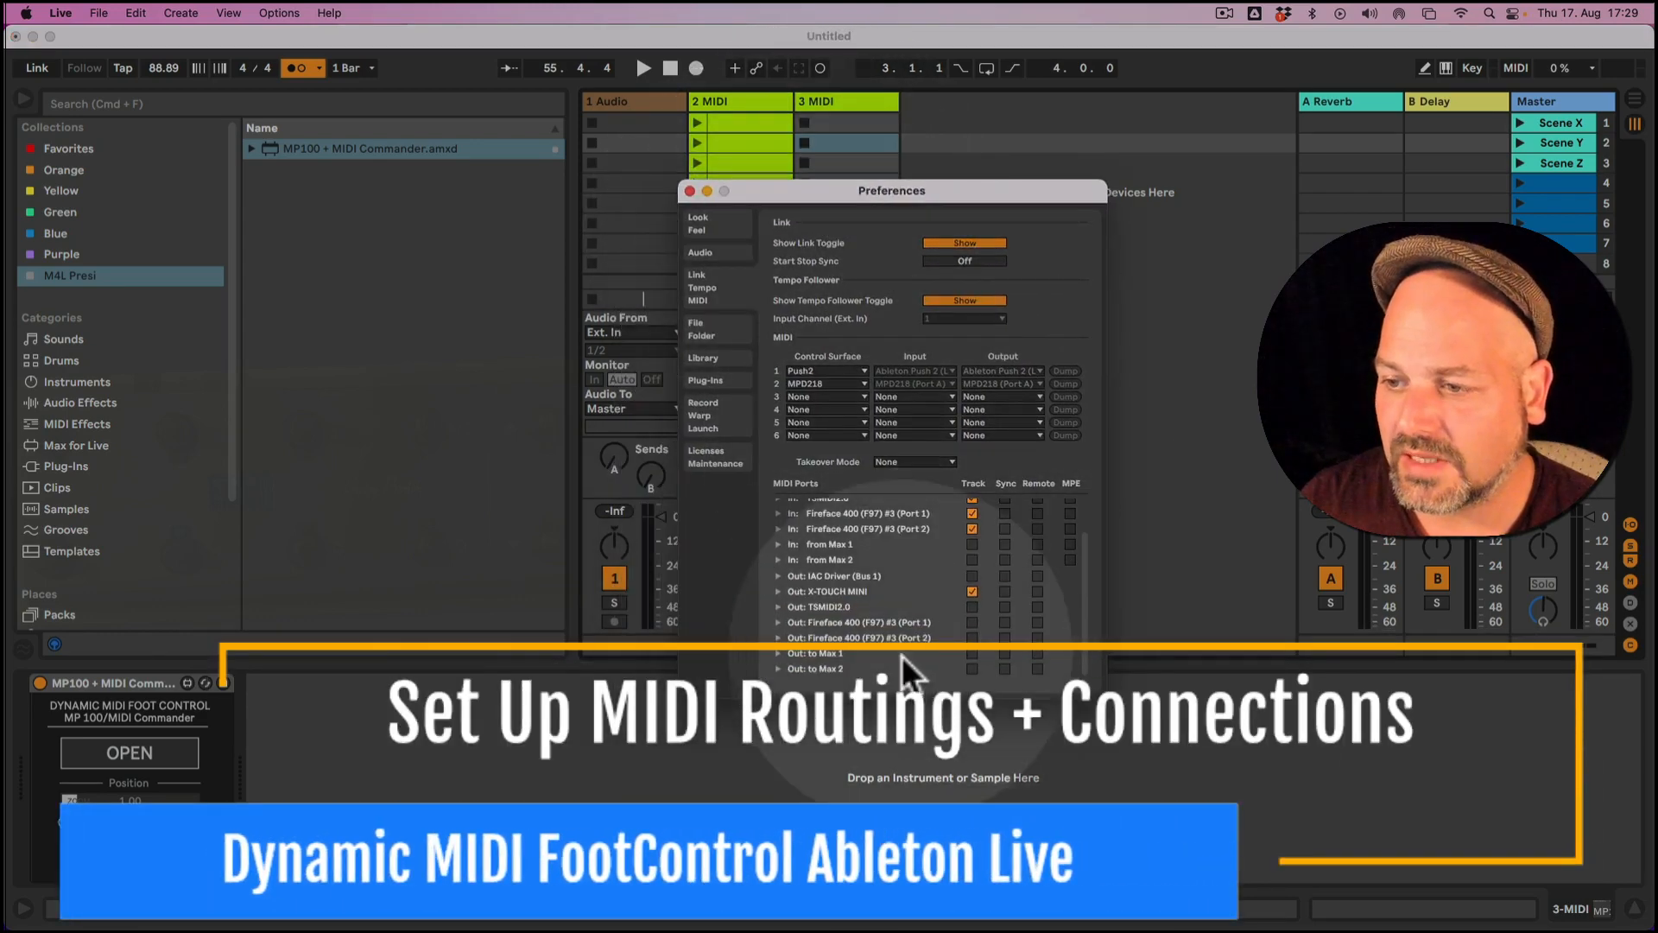
{"action": "scroll", "coordinate": [898, 649], "scroll_direction": "up", "scroll_amount": 2}
{"action": "scroll", "coordinate": [900, 601], "scroll_direction": "down", "scroll_amount": 2}
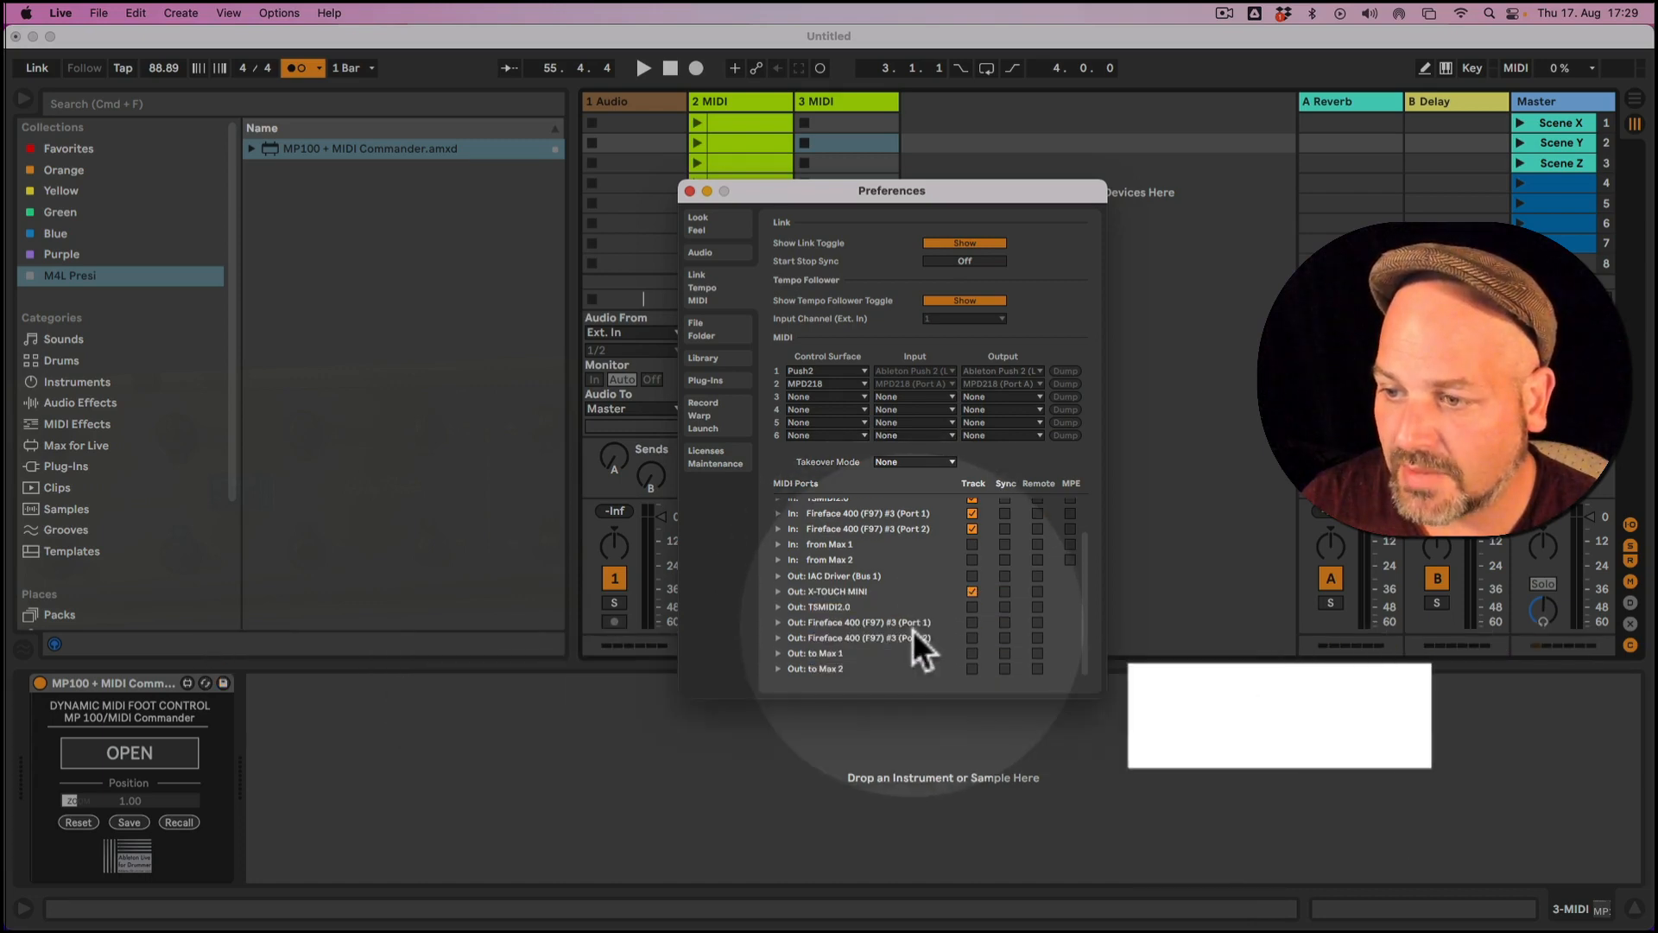
{"action": "scroll", "coordinate": [838, 615], "scroll_direction": "up", "scroll_amount": 3}
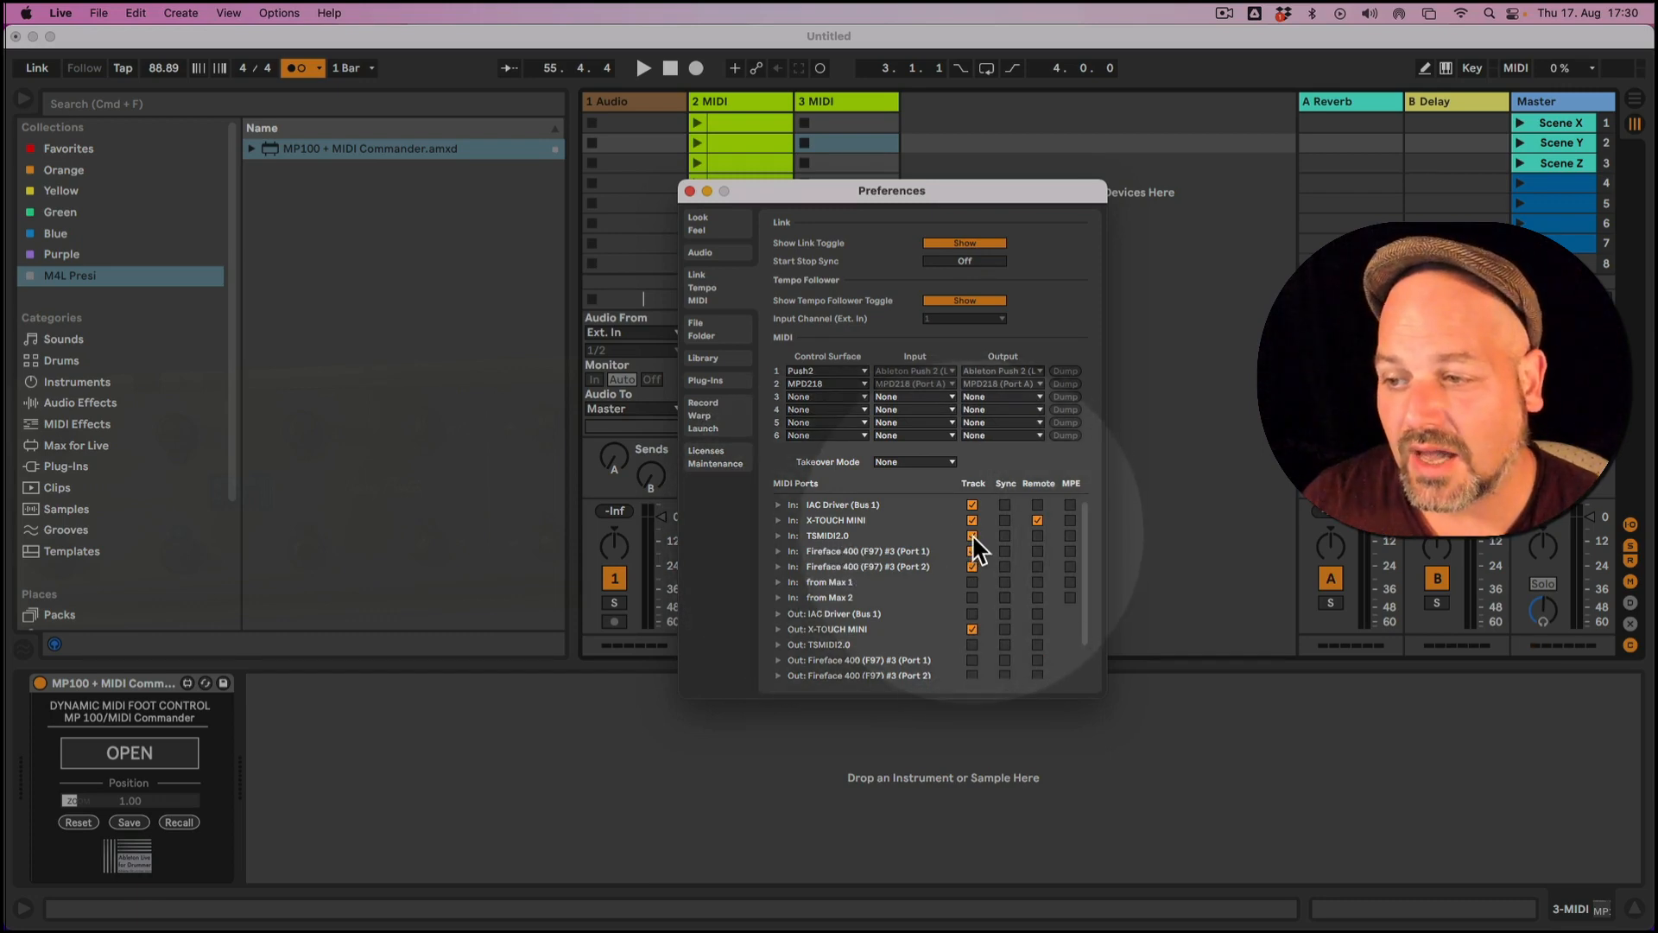
{"action": "scroll", "coordinate": [962, 570], "scroll_direction": "down", "scroll_amount": 2}
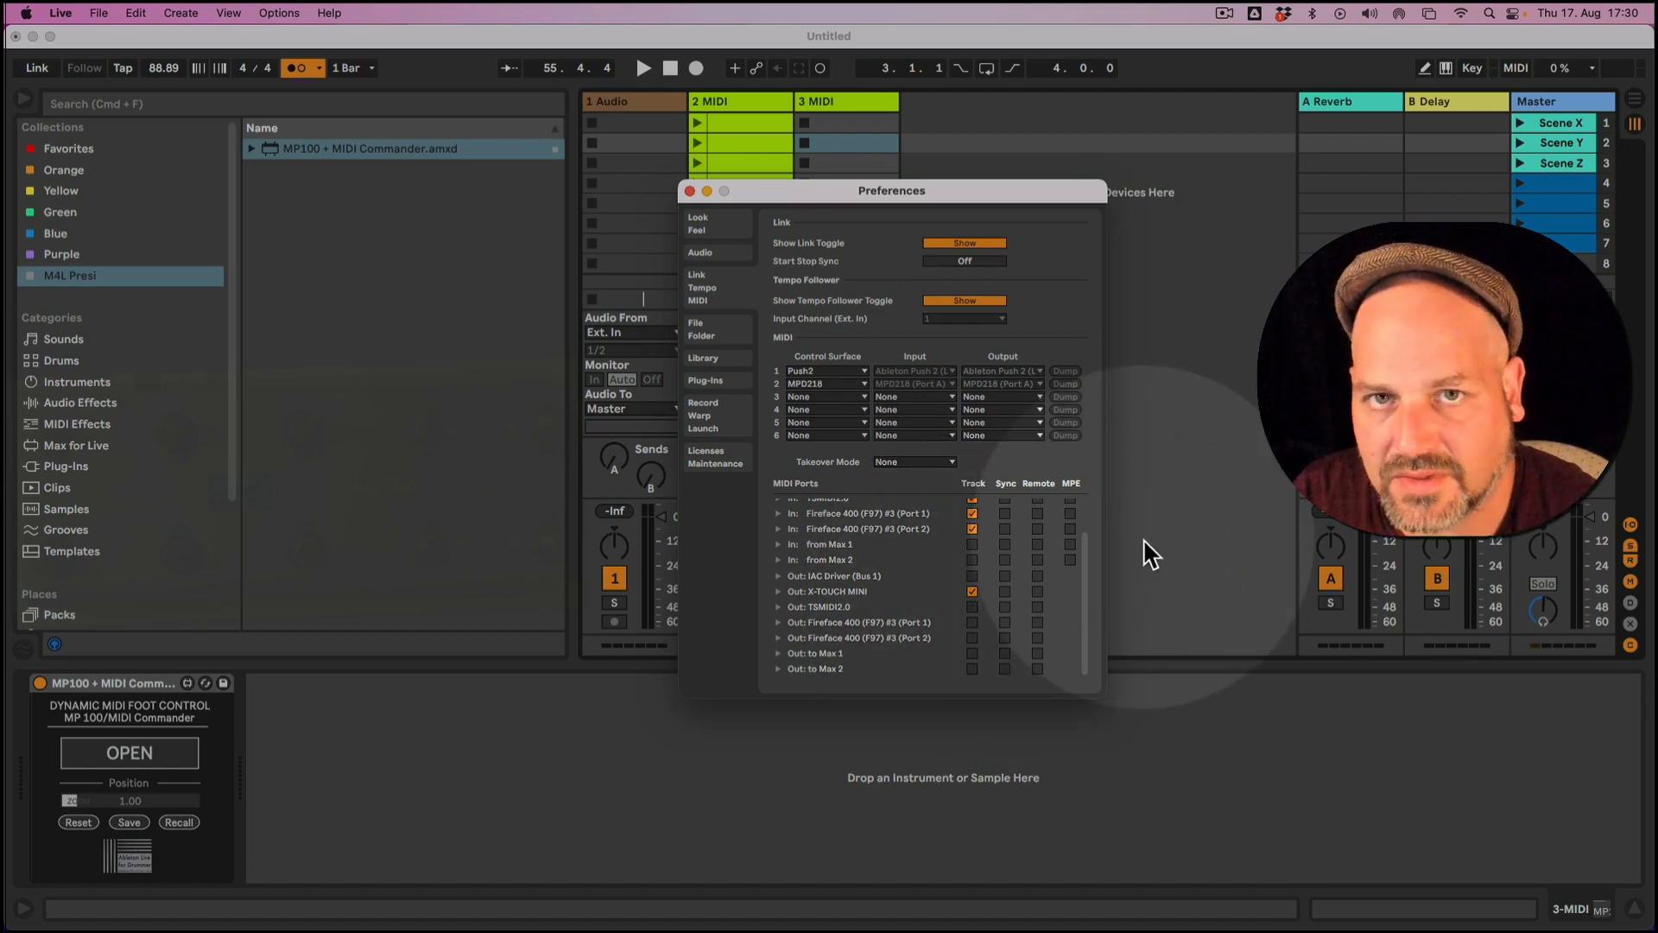
{"action": "key", "text": "Escape"}
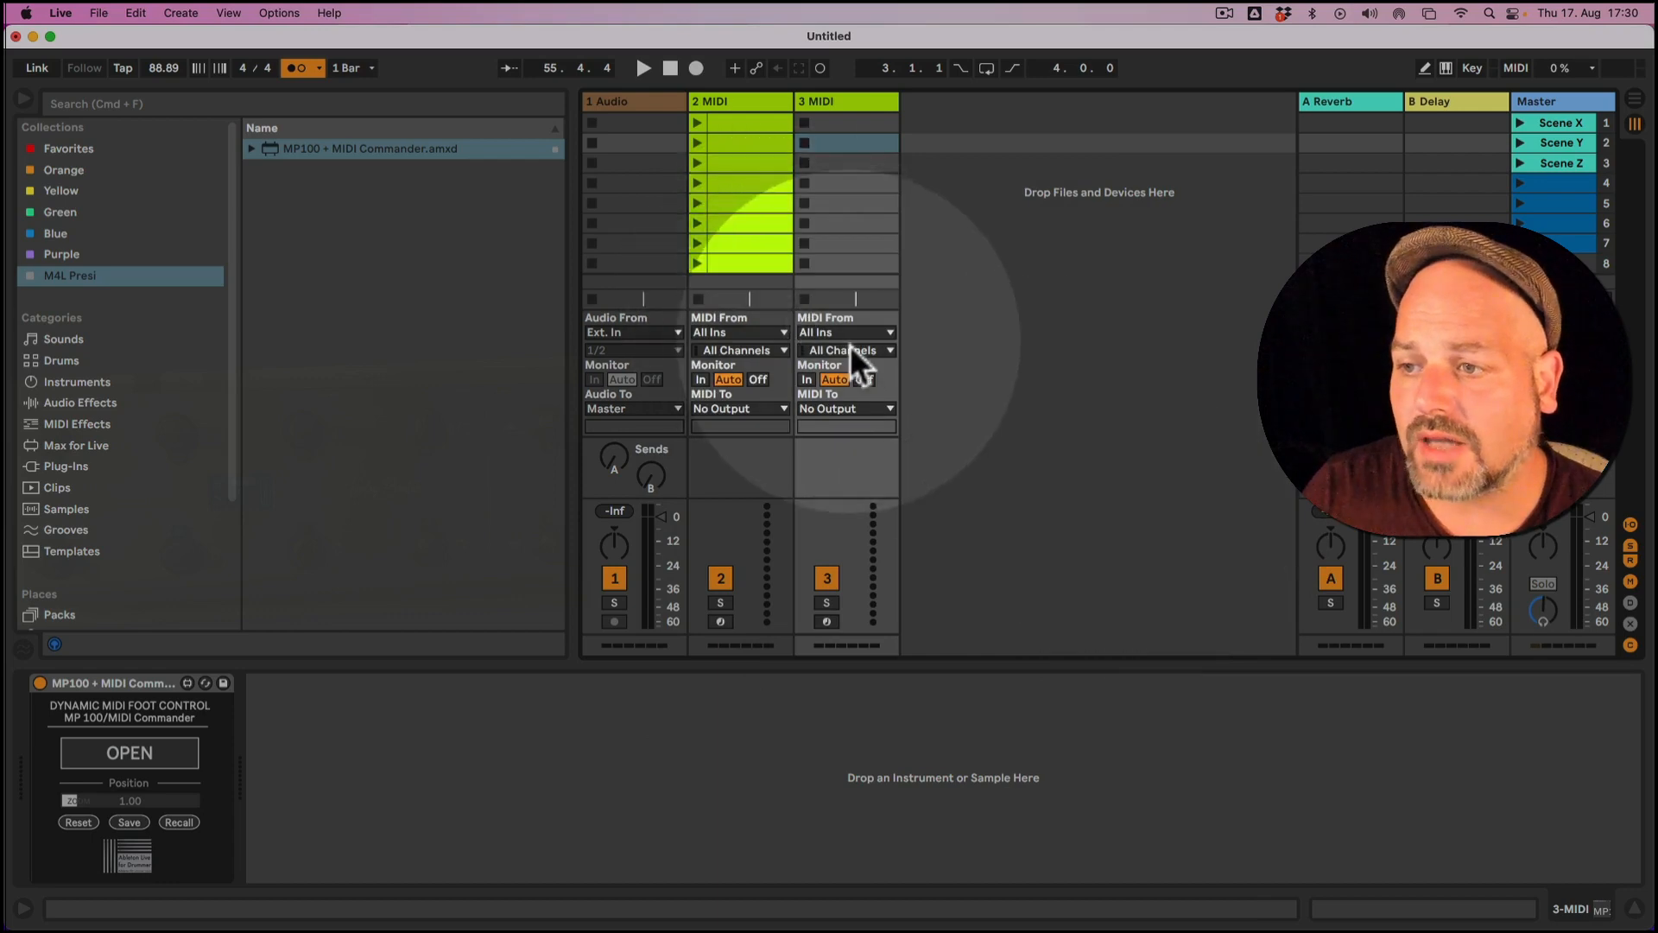
Step: Set the 3 MIDI track's input to TSMIDI2.0, its monitoring to In and its output to No Output
{"action": "left_click", "coordinate": [848, 334]}
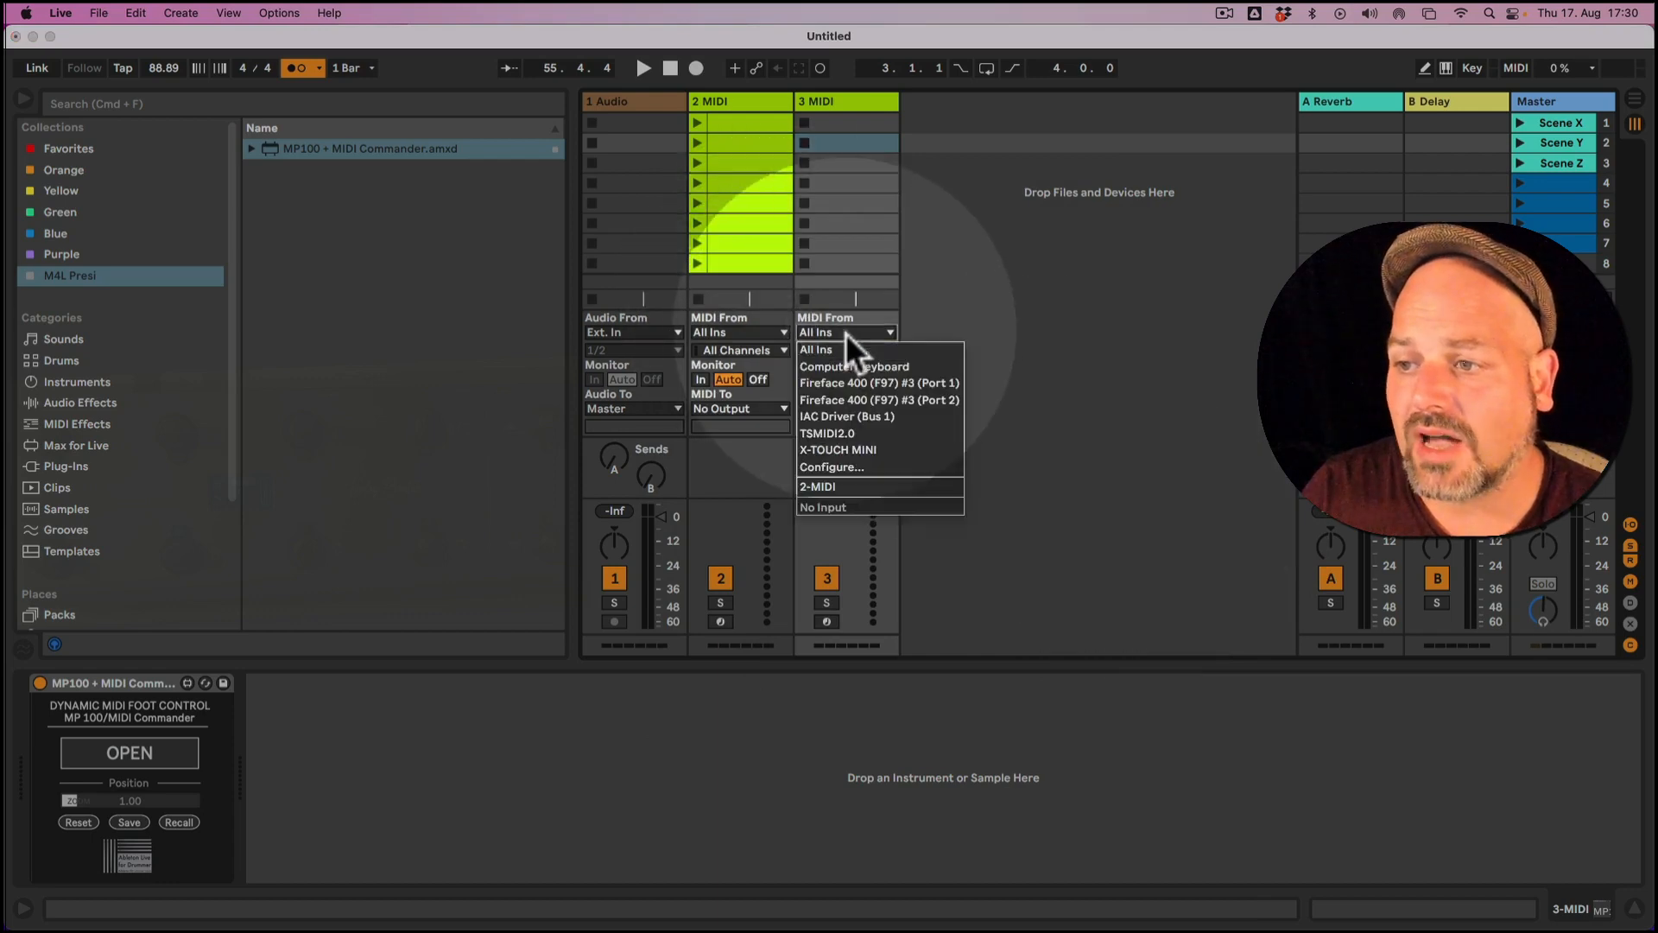
{"action": "left_click", "coordinate": [864, 433]}
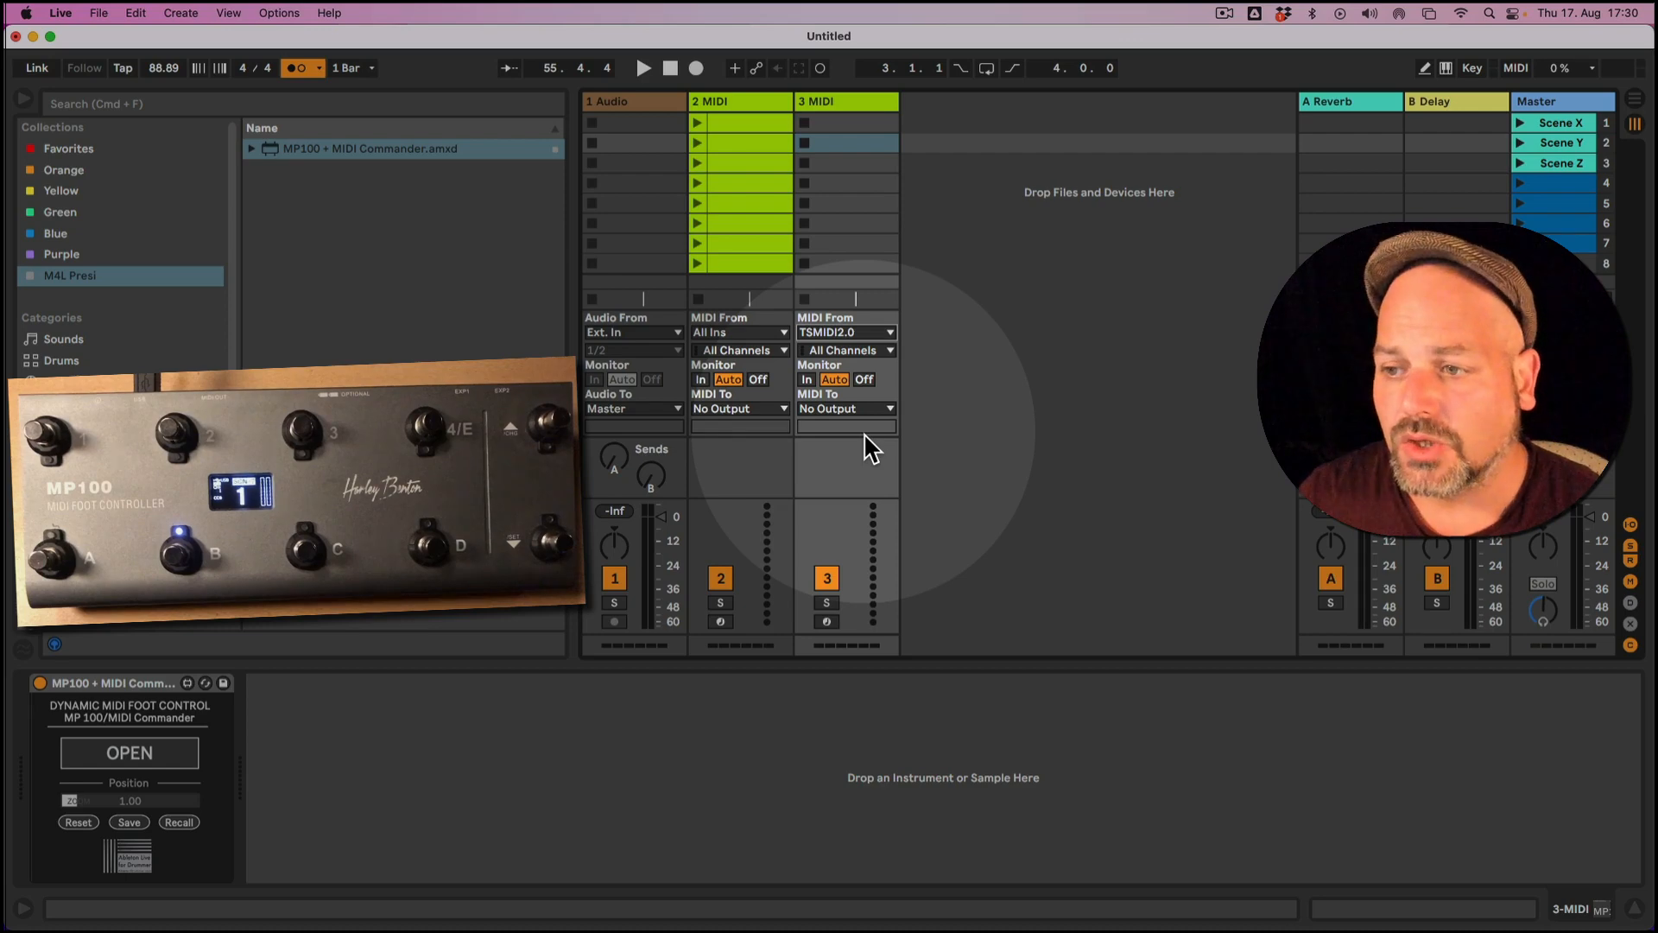
{"action": "left_click", "coordinate": [809, 379]}
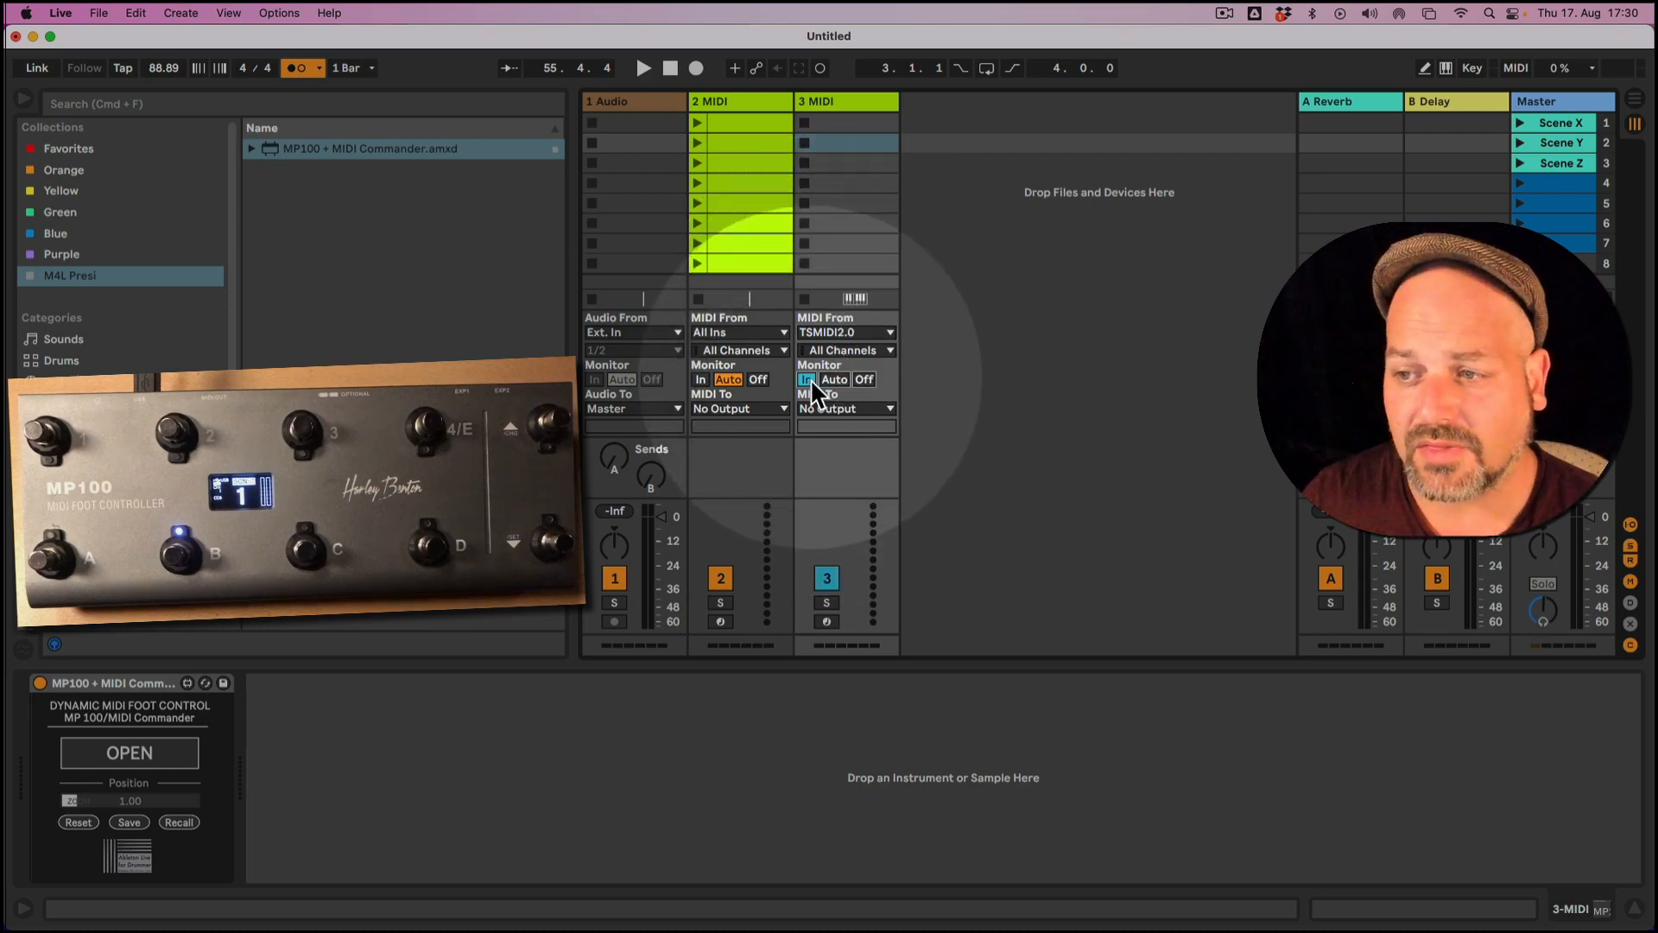
{"action": "left_click", "coordinate": [830, 406]}
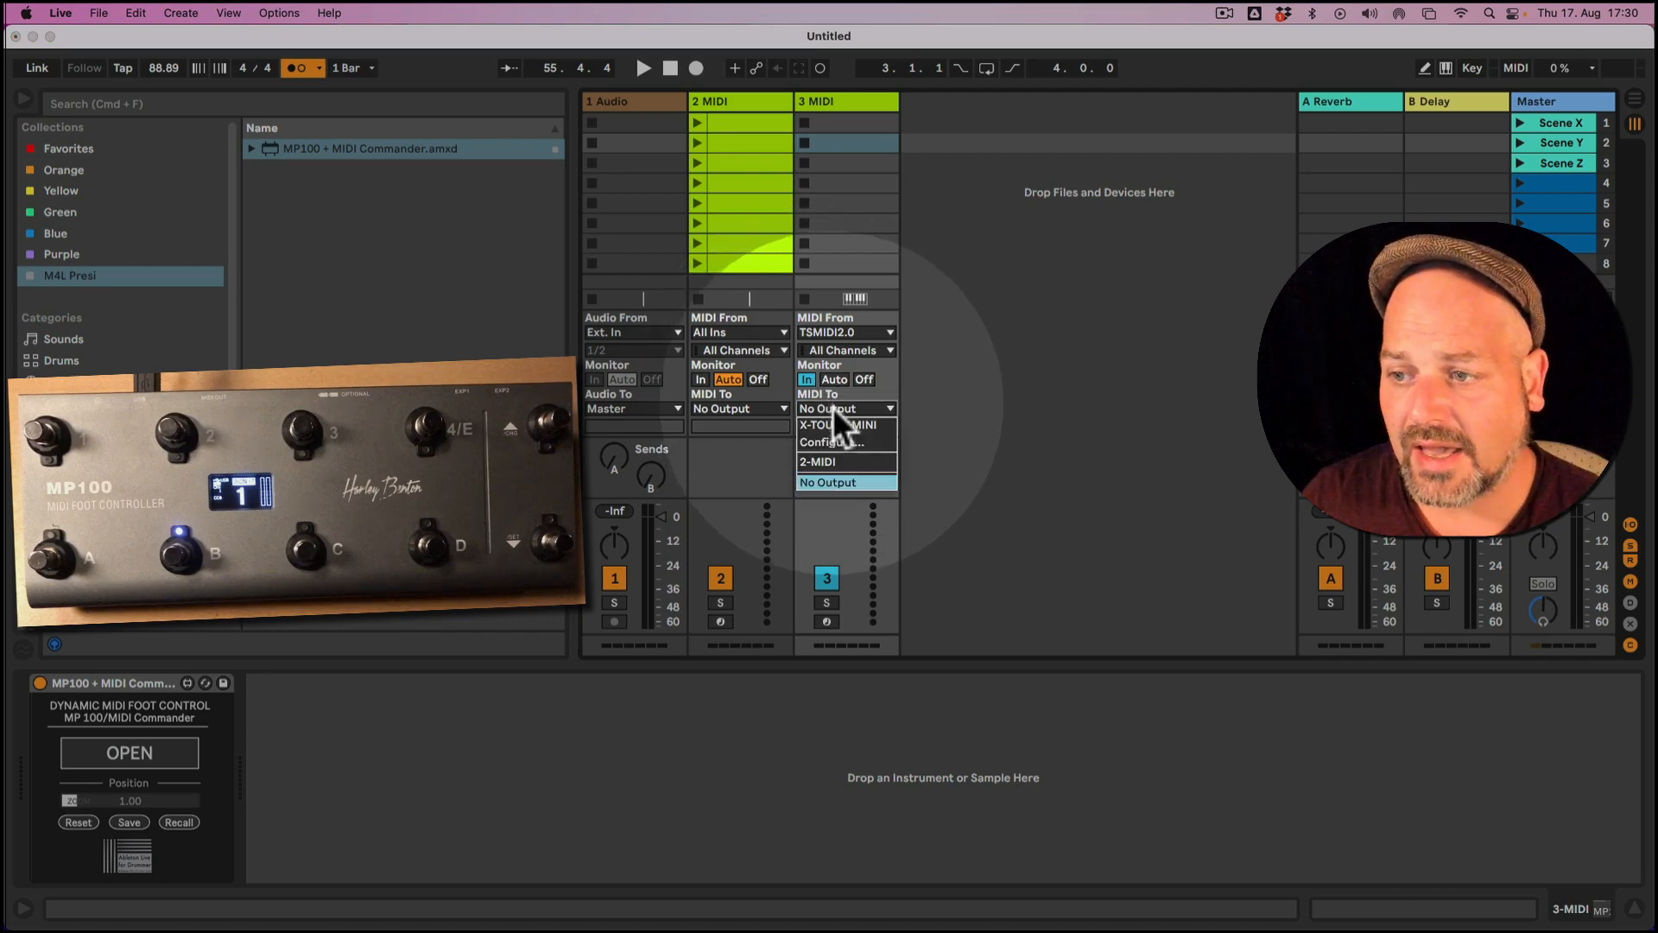
{"action": "left_click", "coordinate": [836, 481]}
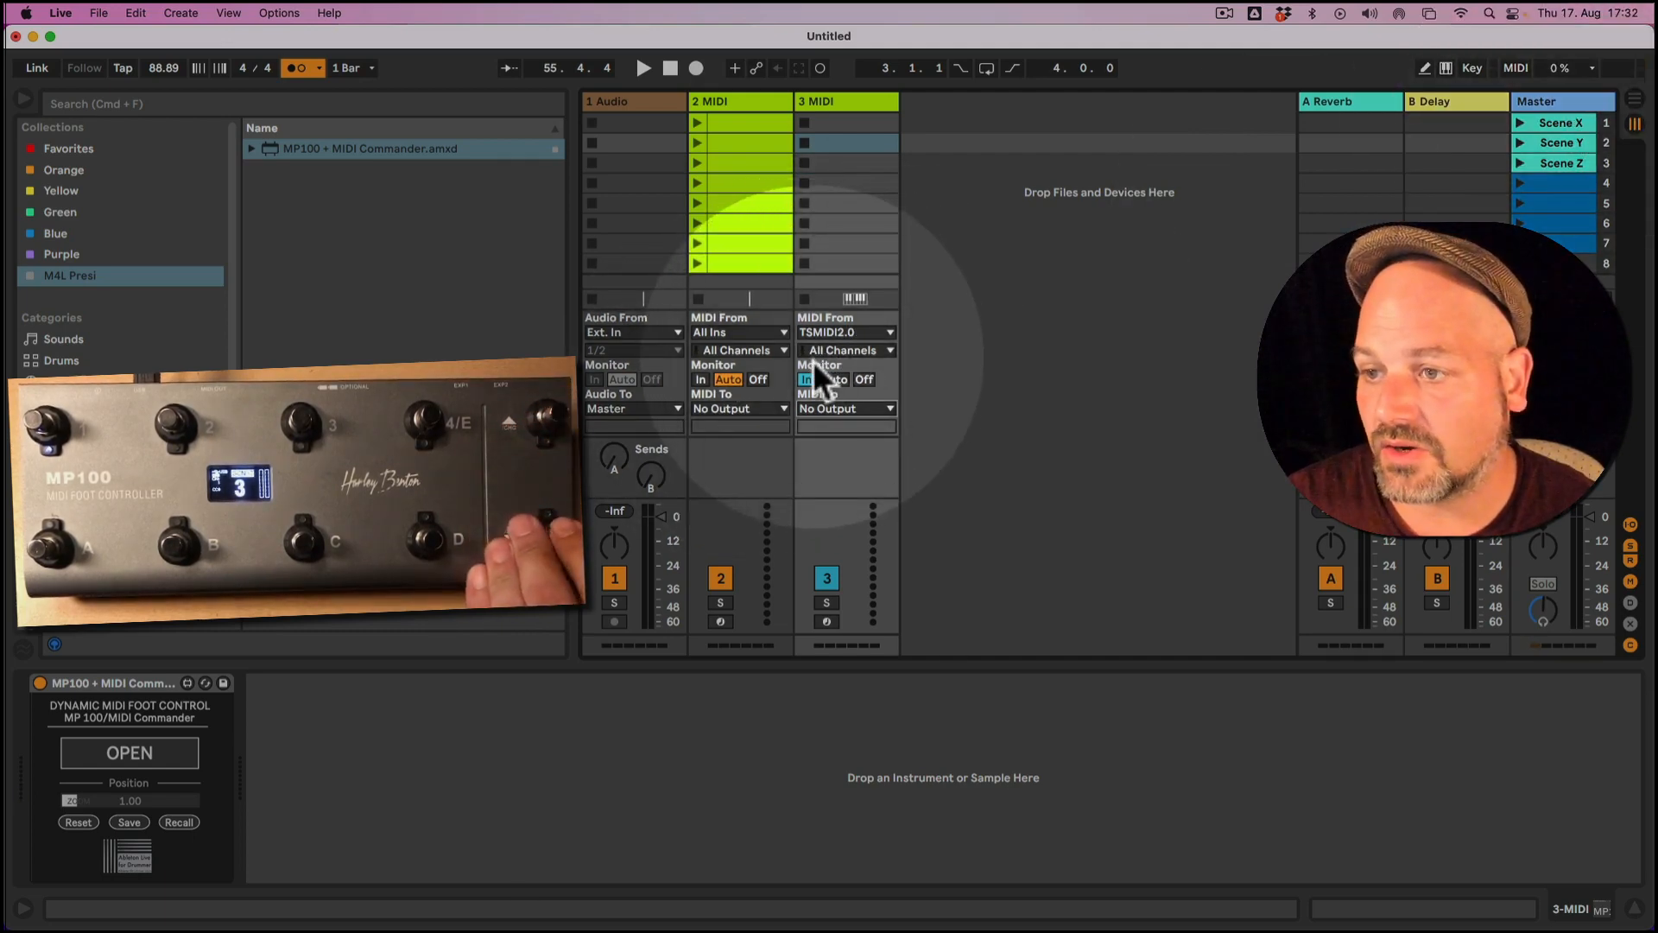
Step: Set the 2 MIDI track's input to No Input and check the input choice of the 3 MIDI track
{"action": "left_click", "coordinate": [739, 328]}
{"action": "left_click", "coordinate": [744, 505]}
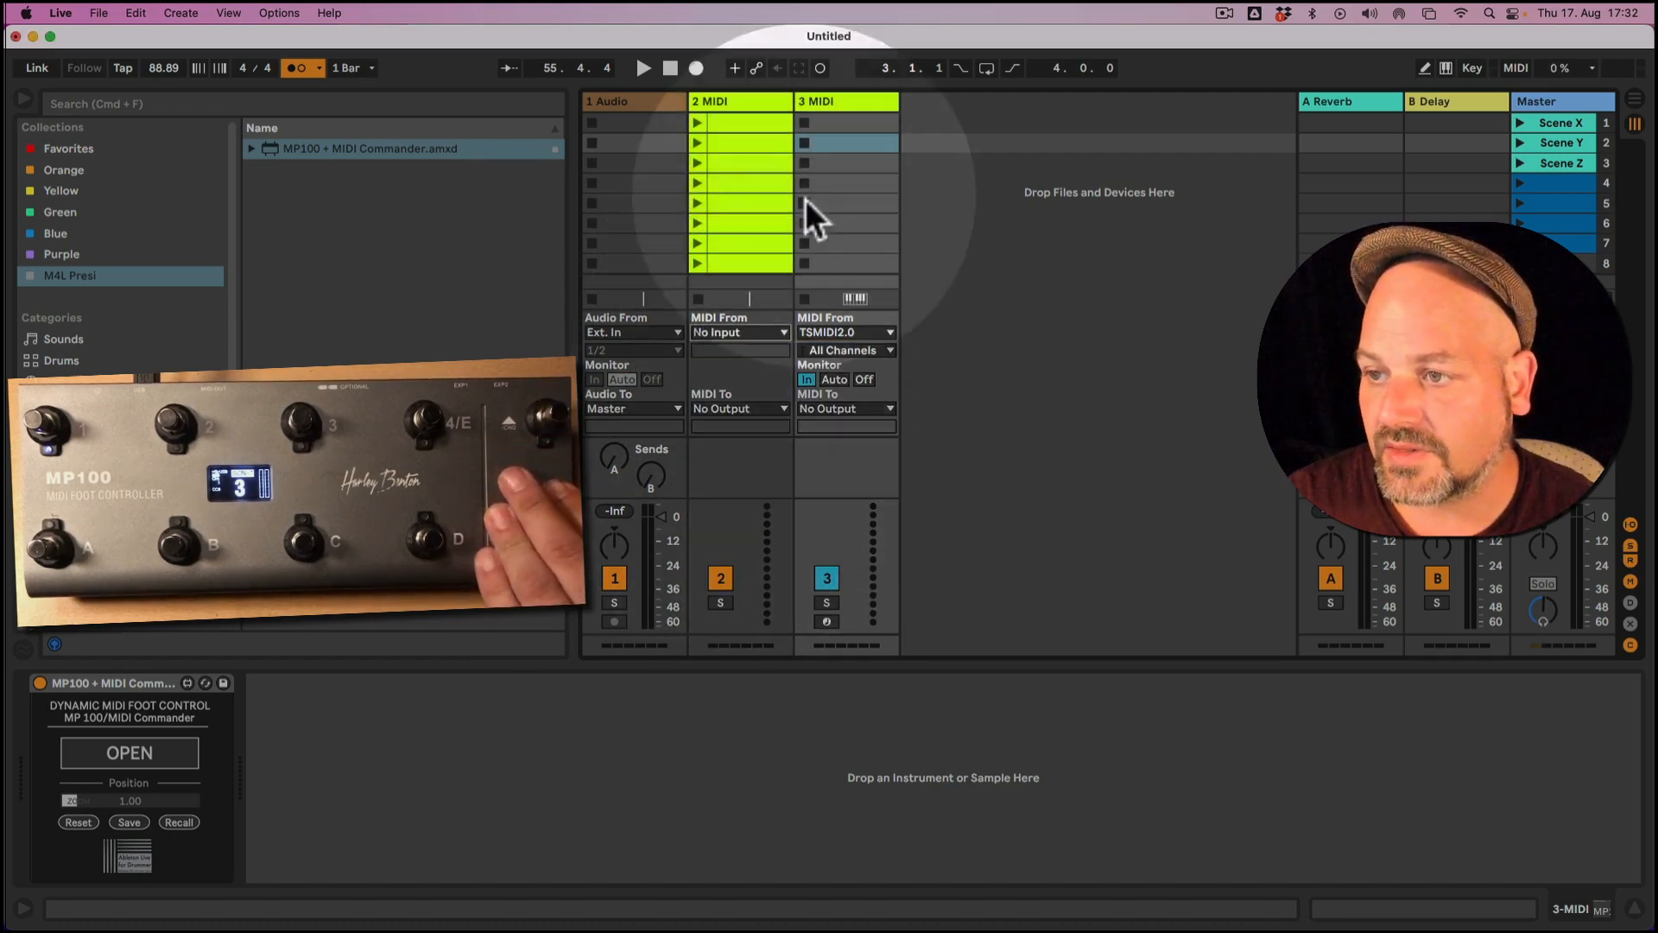
{"action": "left_click", "coordinate": [851, 331]}
{"action": "left_click", "coordinate": [850, 330]}
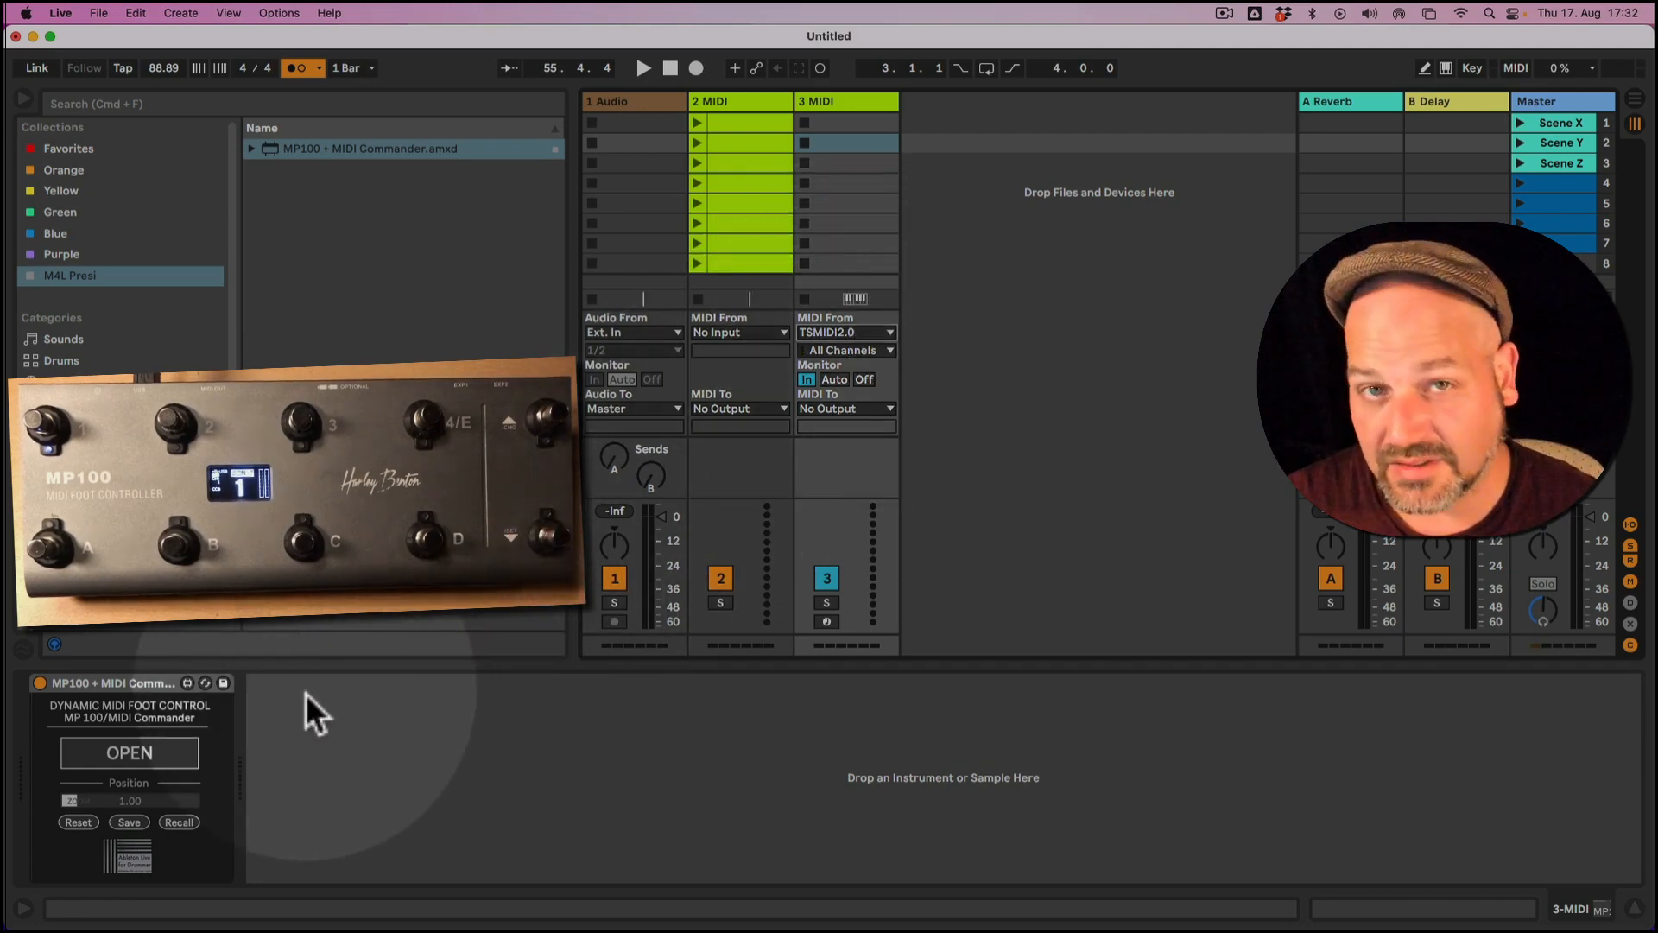
Step: Open the FootControl window clear of the tracks and assign the Transp. action to the third footswitch in the upper row
{"action": "left_click", "coordinate": [169, 753]}
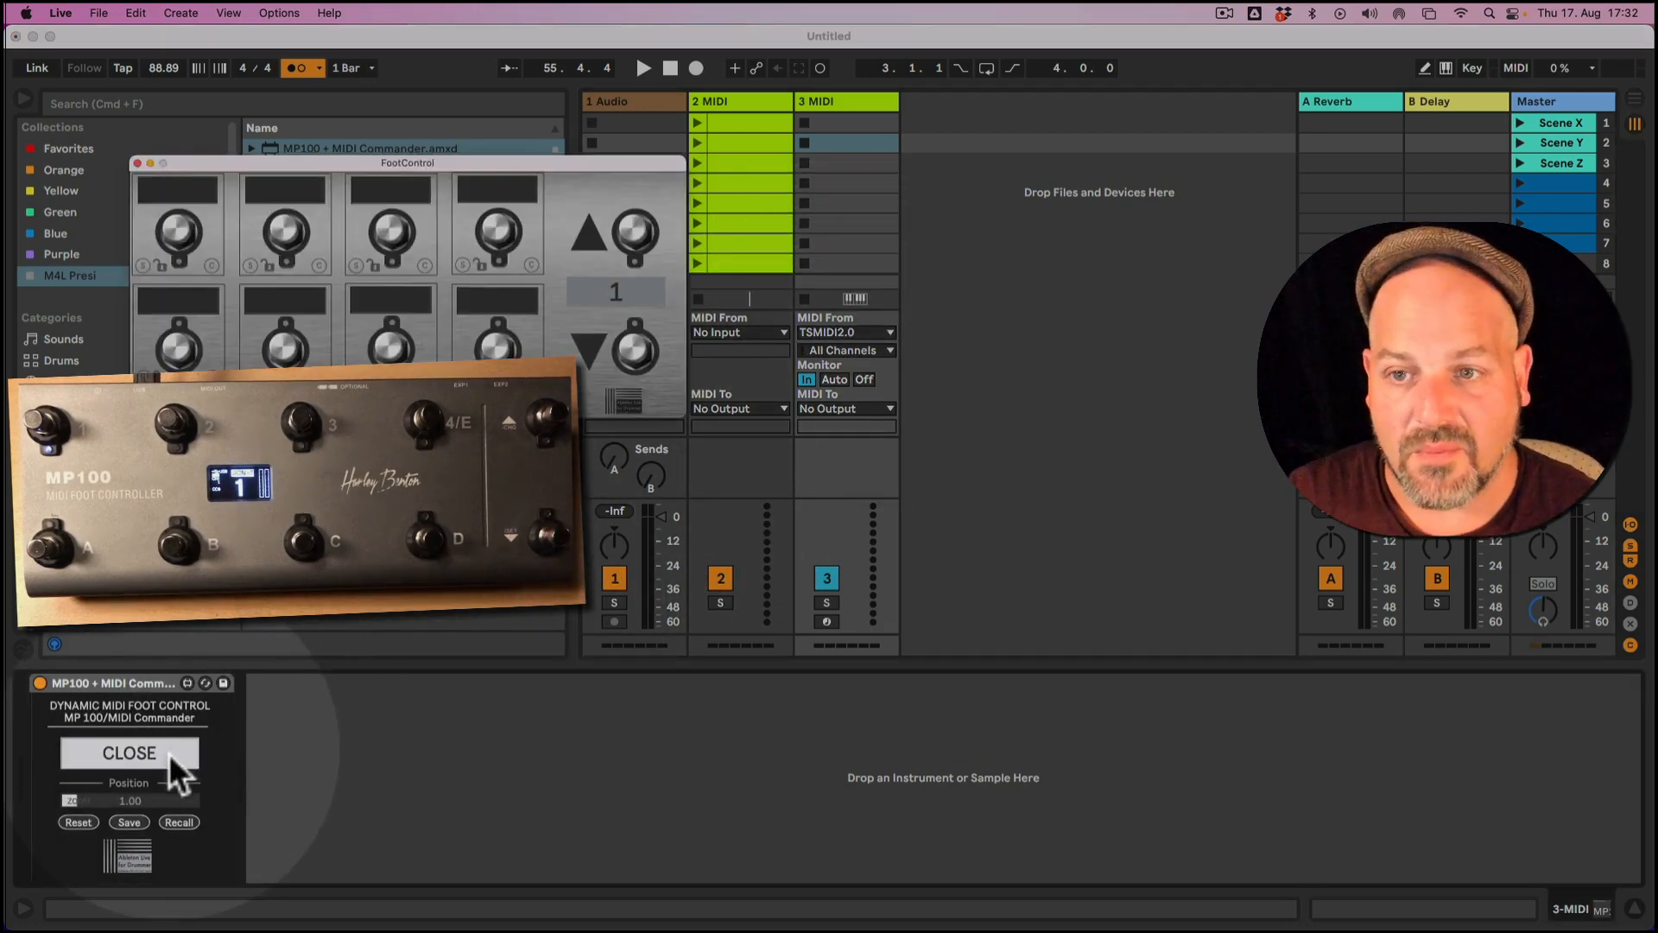
{"action": "left_click_drag", "start_coordinate": [413, 163], "coordinate": [302, 93]}
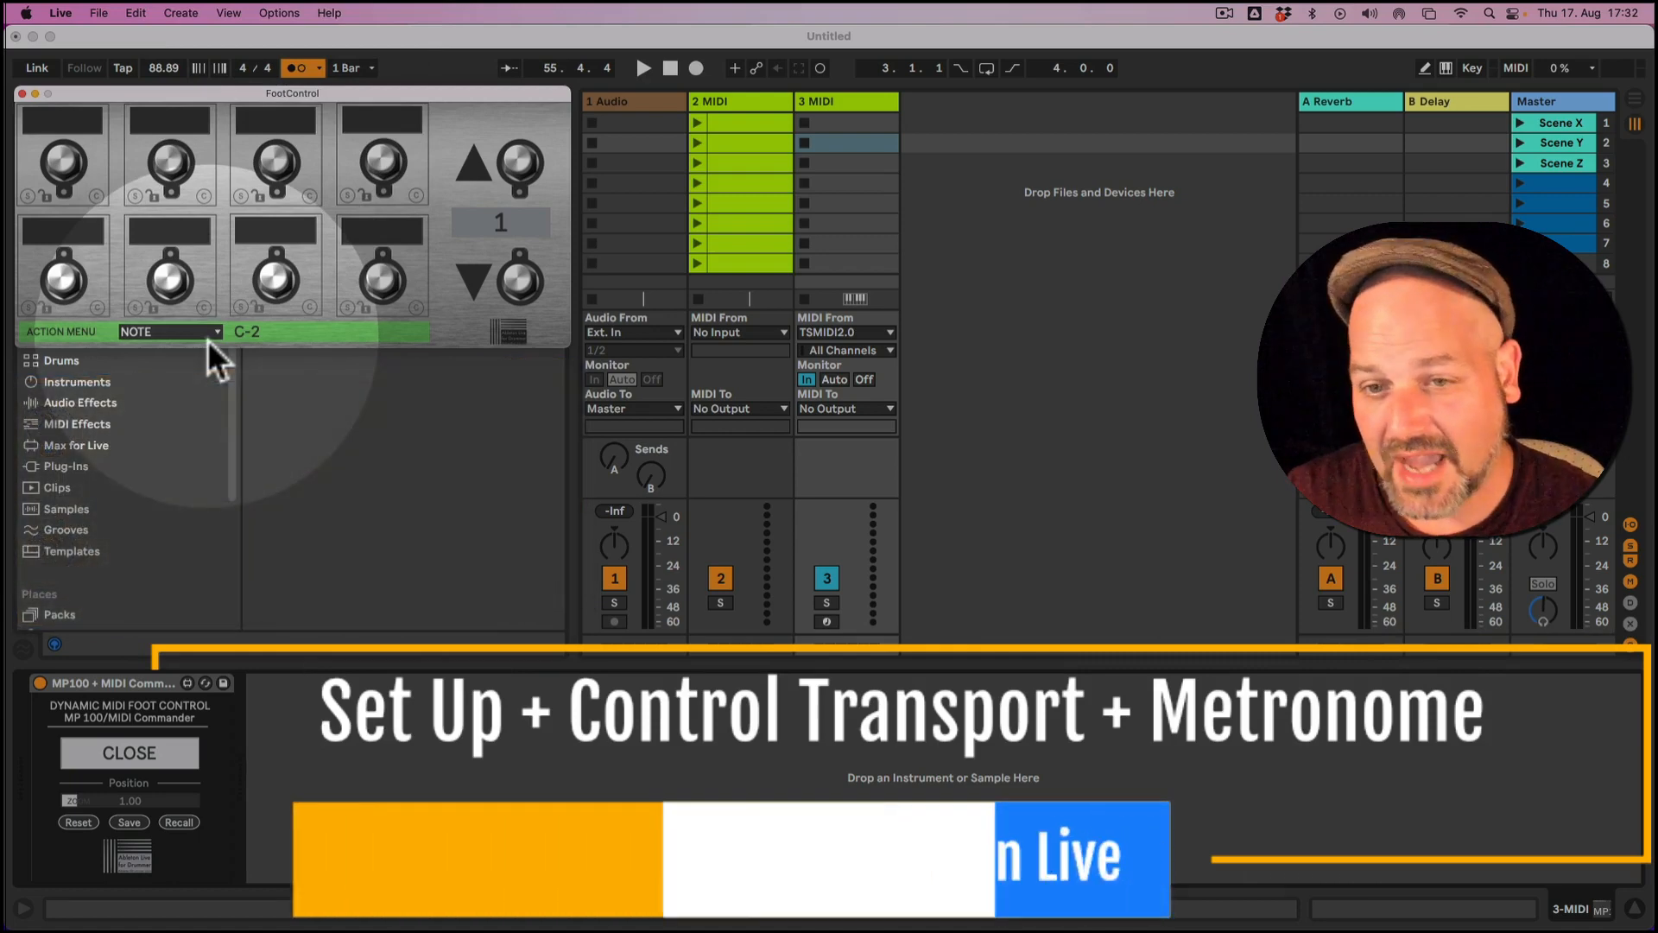
{"action": "left_click", "coordinate": [194, 333]}
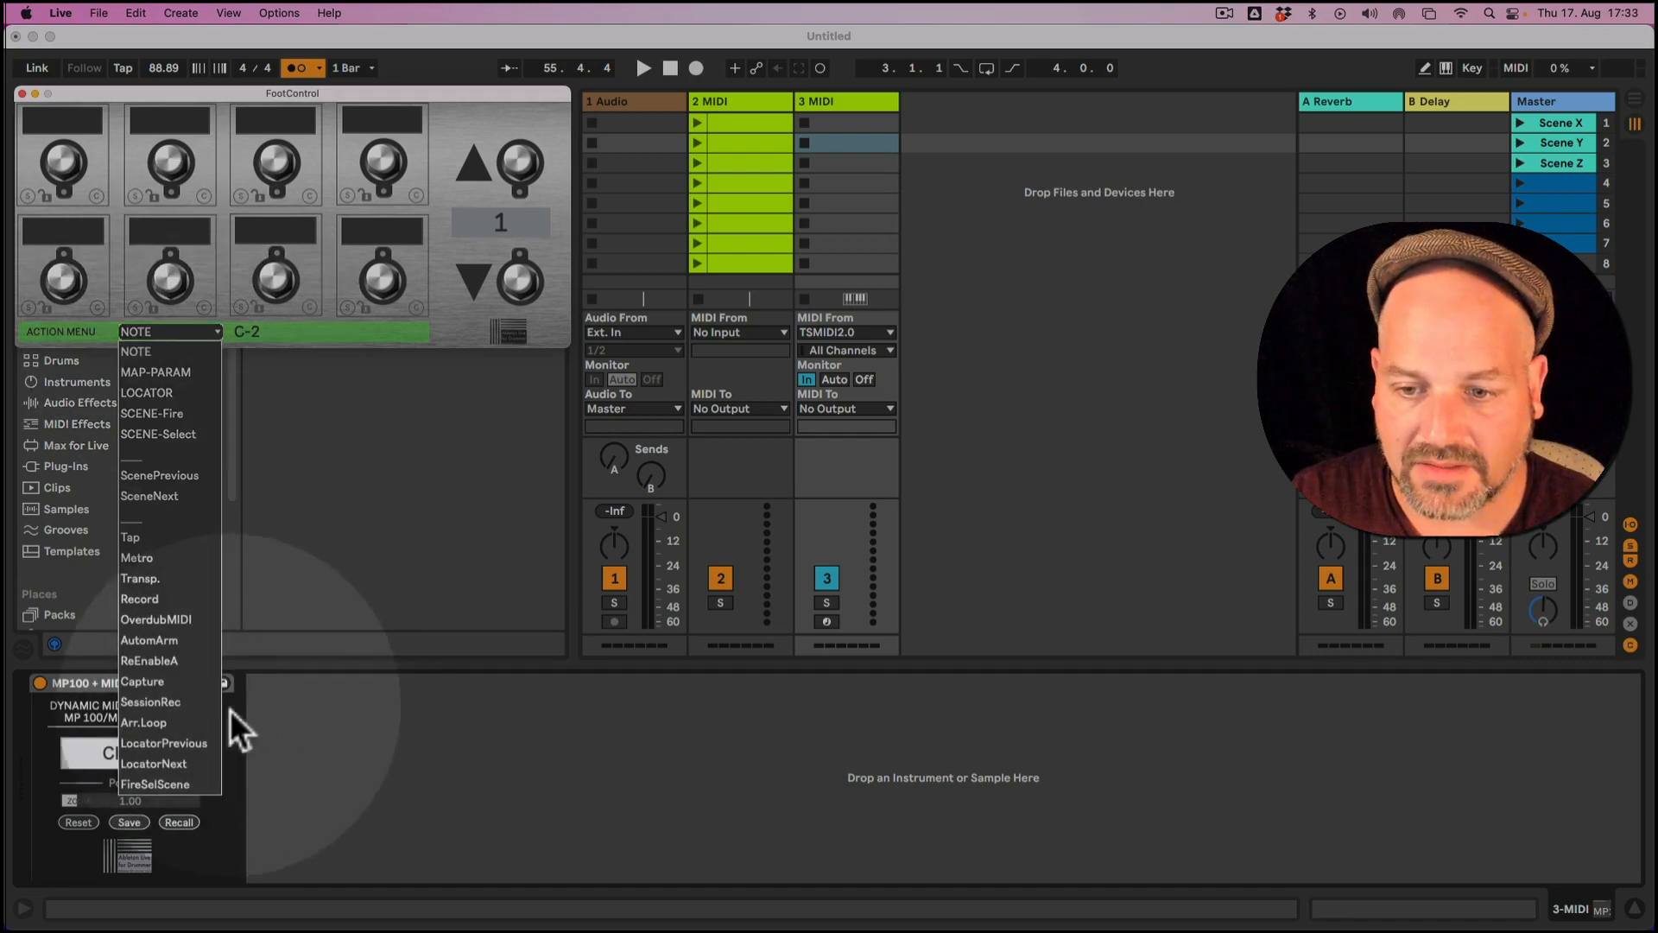
{"action": "left_click", "coordinate": [178, 580]}
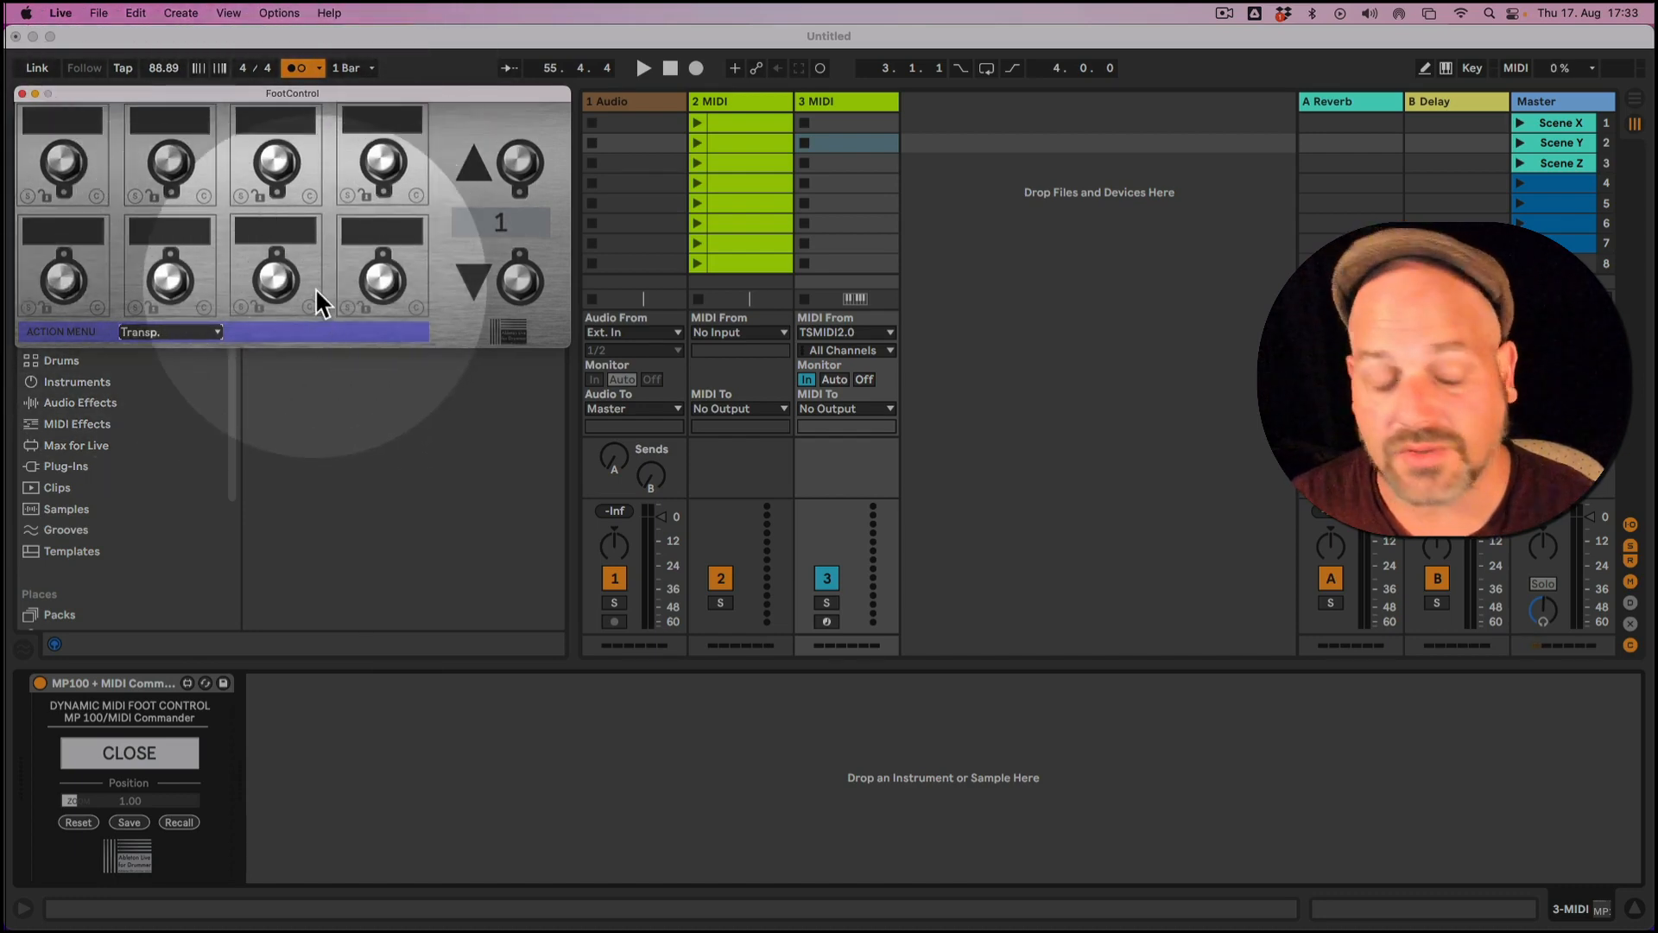
{"action": "left_click", "coordinate": [244, 199]}
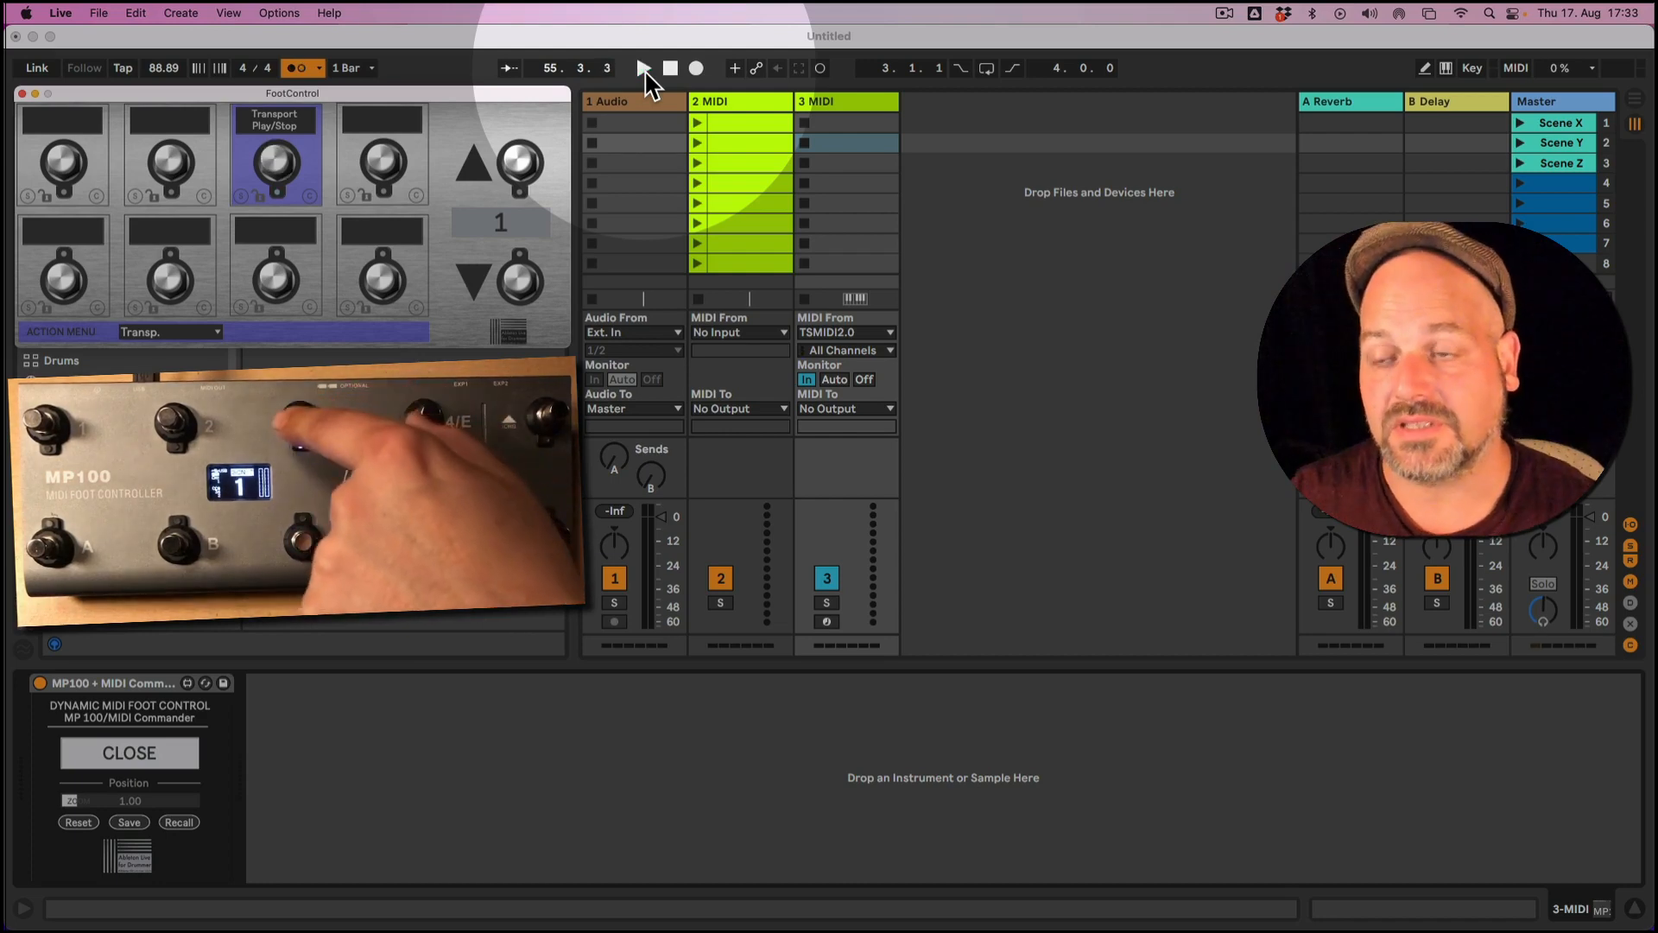
{"action": "left_click", "coordinate": [644, 69]}
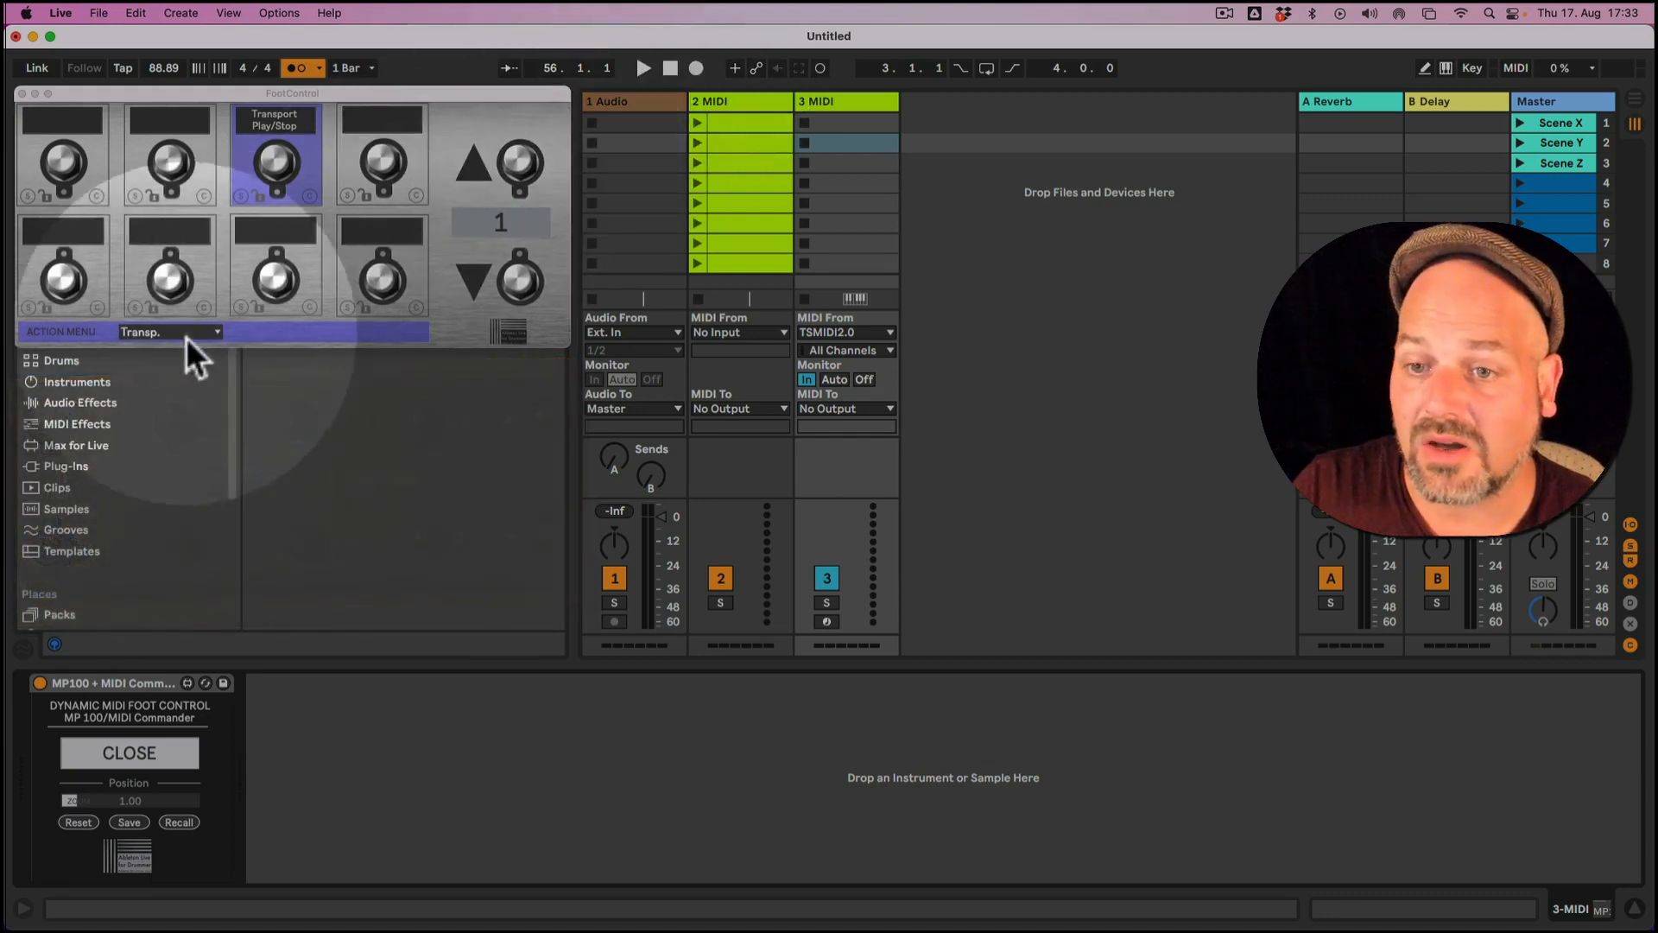
Step: Assign the Metro action to the third footswitch in the lower row
{"action": "left_click", "coordinate": [177, 332]}
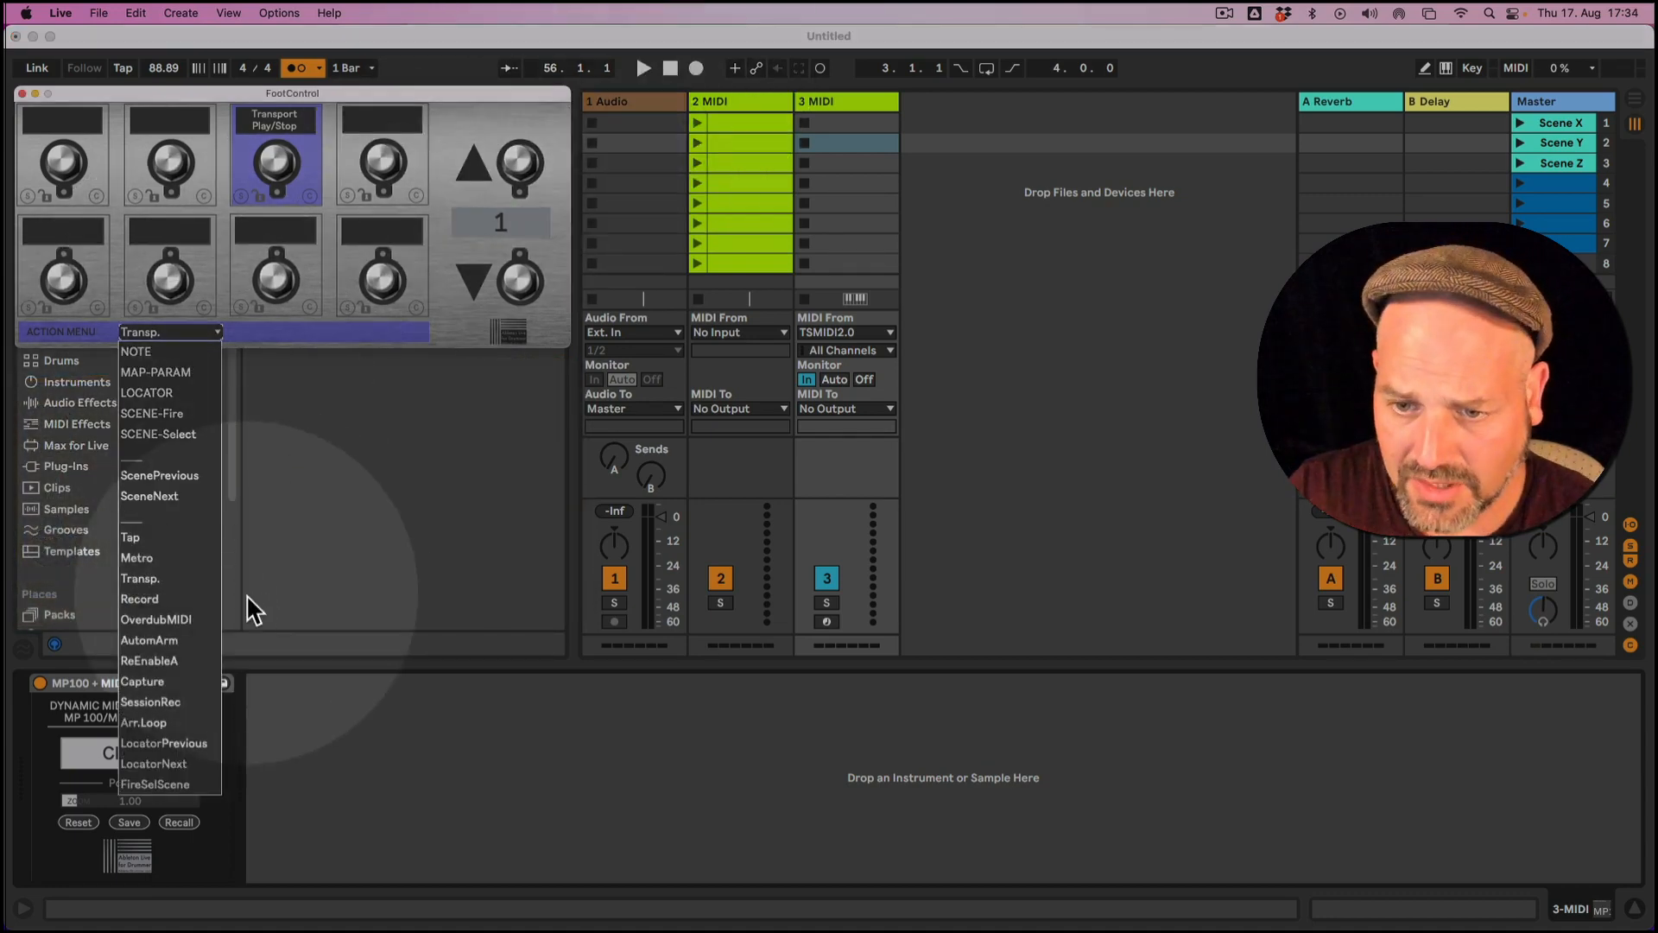
{"action": "left_click", "coordinate": [188, 557]}
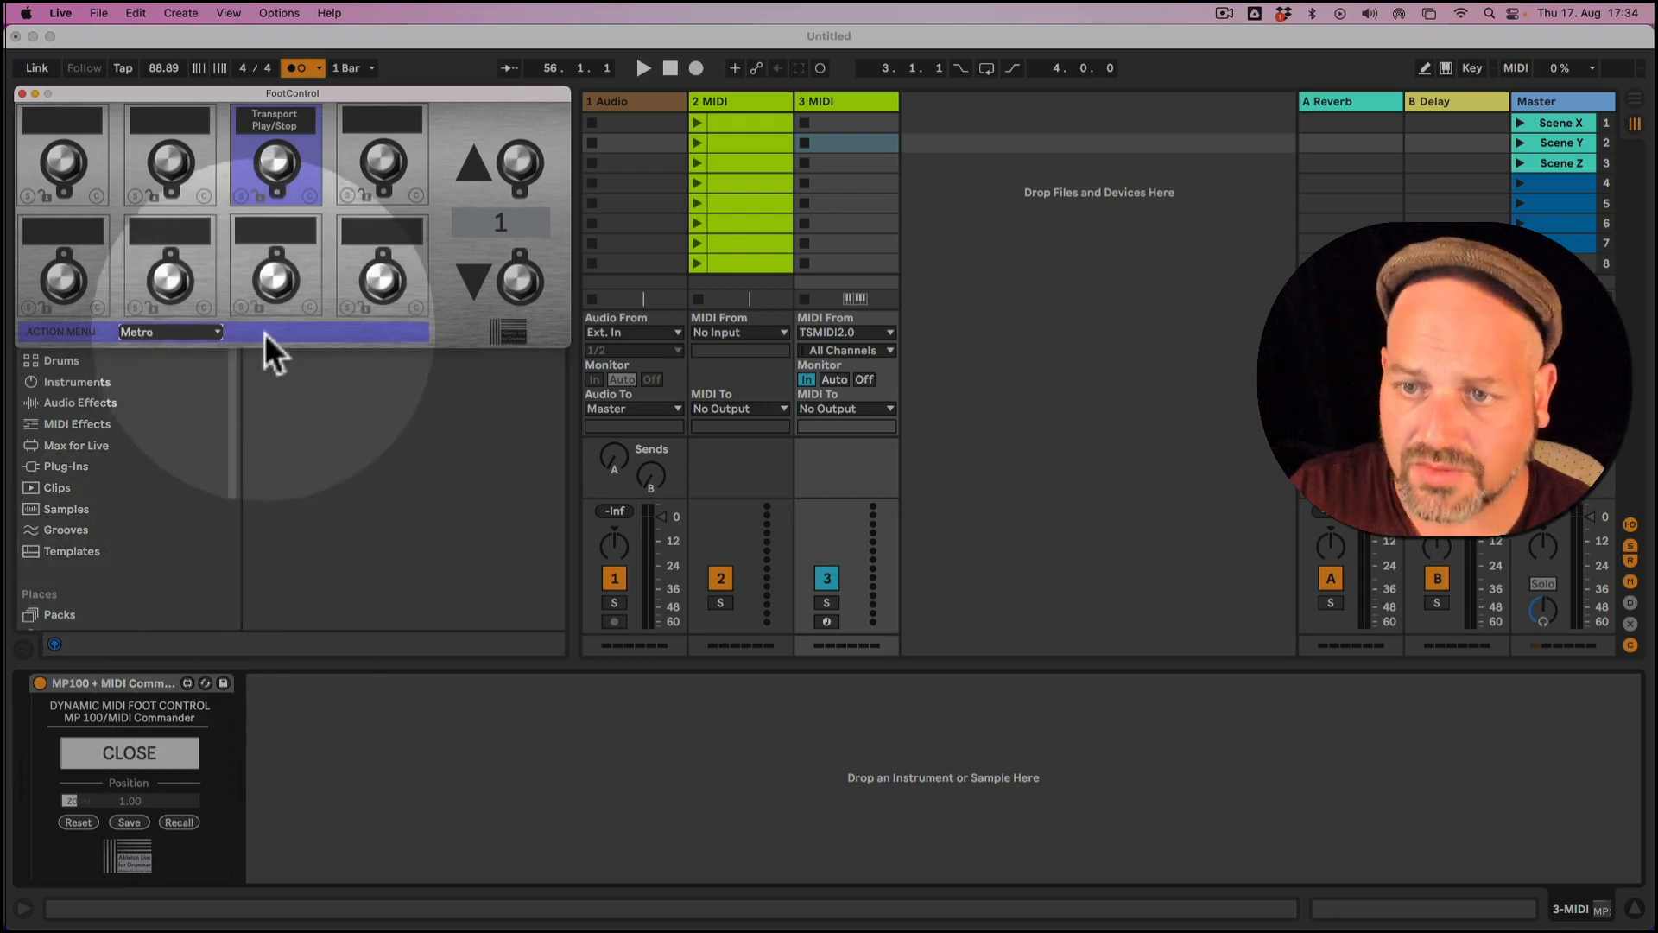
{"action": "left_click", "coordinate": [207, 332]}
{"action": "left_click", "coordinate": [207, 333]}
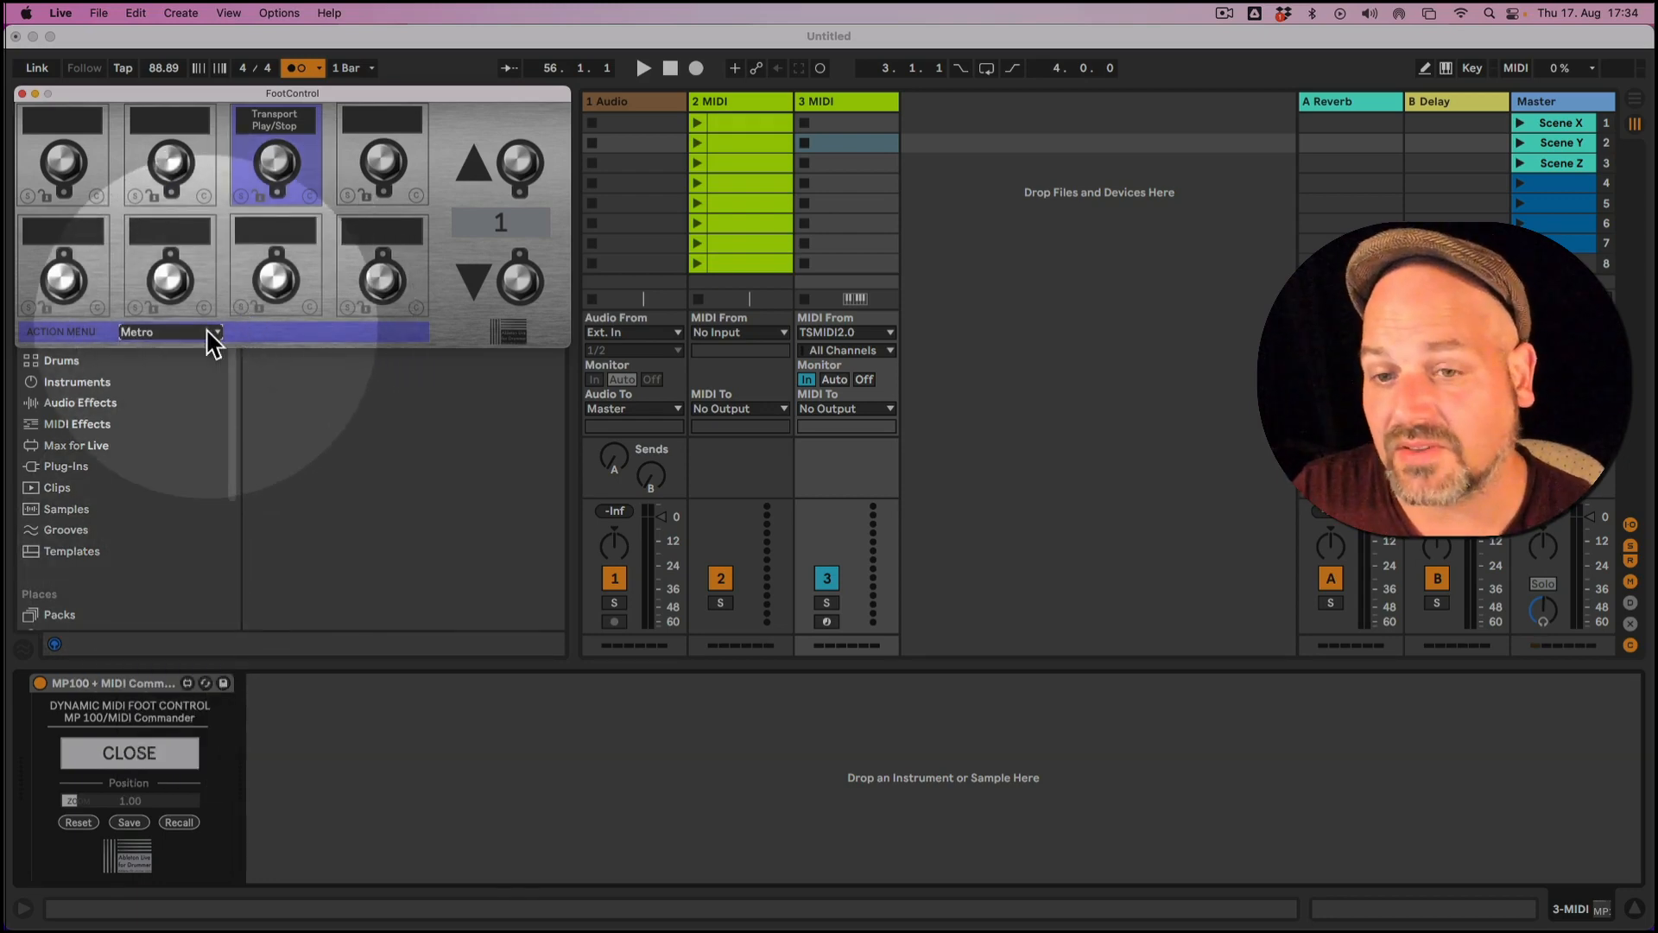
{"action": "left_click", "coordinate": [240, 308]}
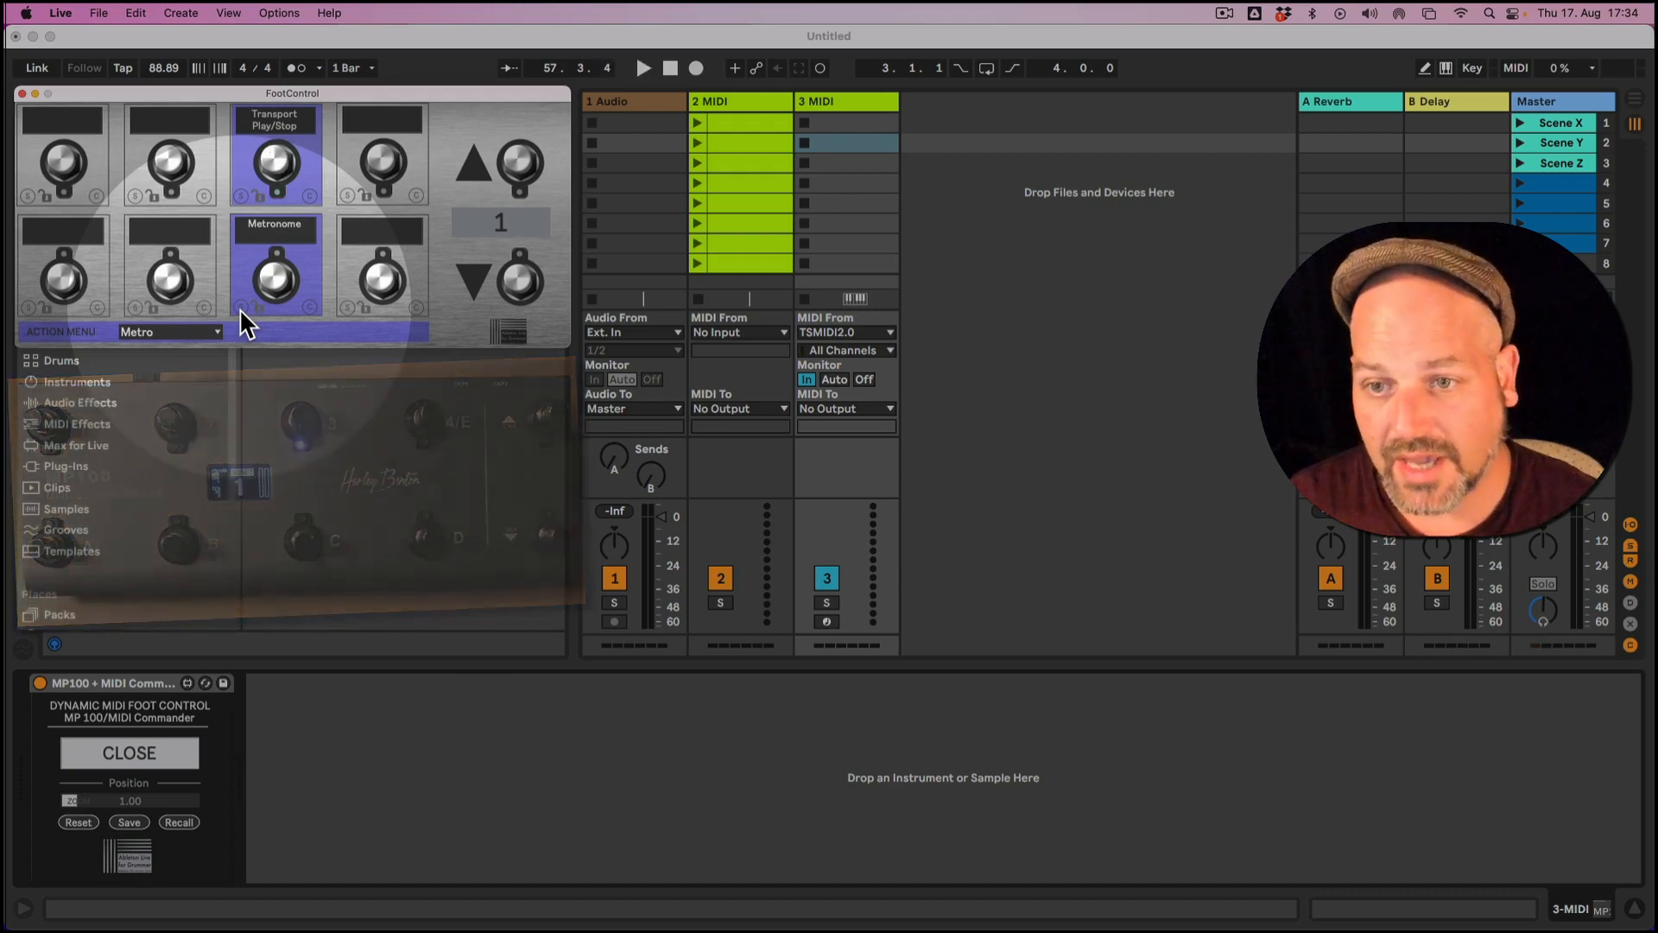
Step: Assign ScenePrevious to the fourth footswitch in the upper row and SceneNext to the fourth one in the lower row
{"action": "left_click", "coordinate": [192, 333]}
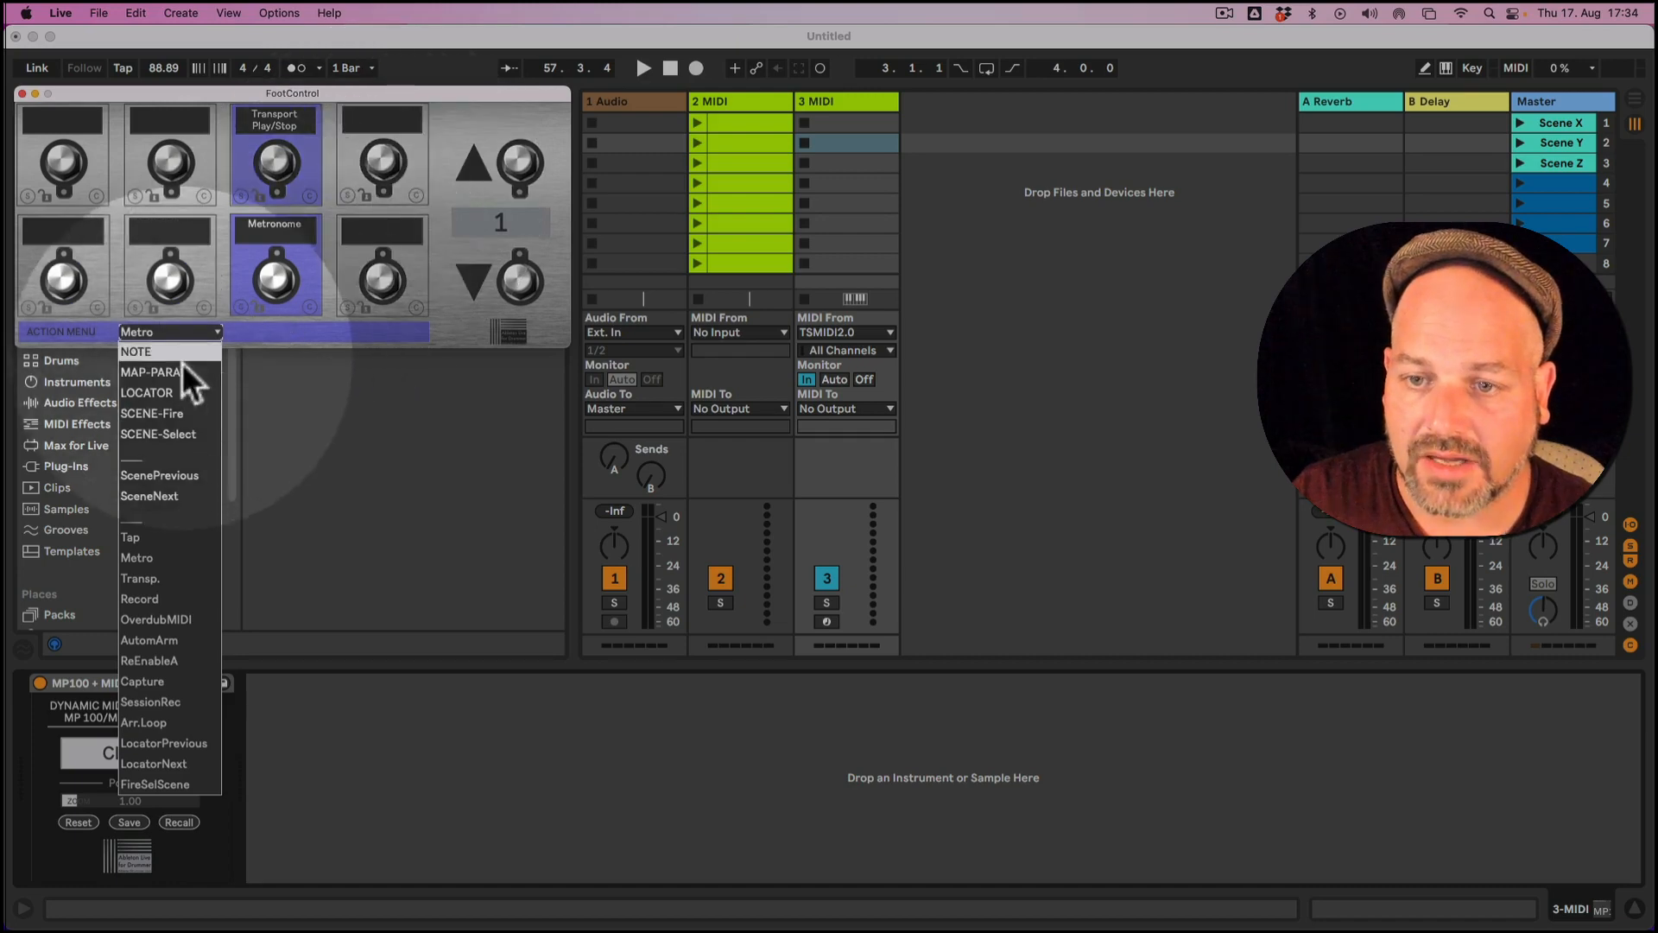
{"action": "left_click", "coordinate": [174, 480]}
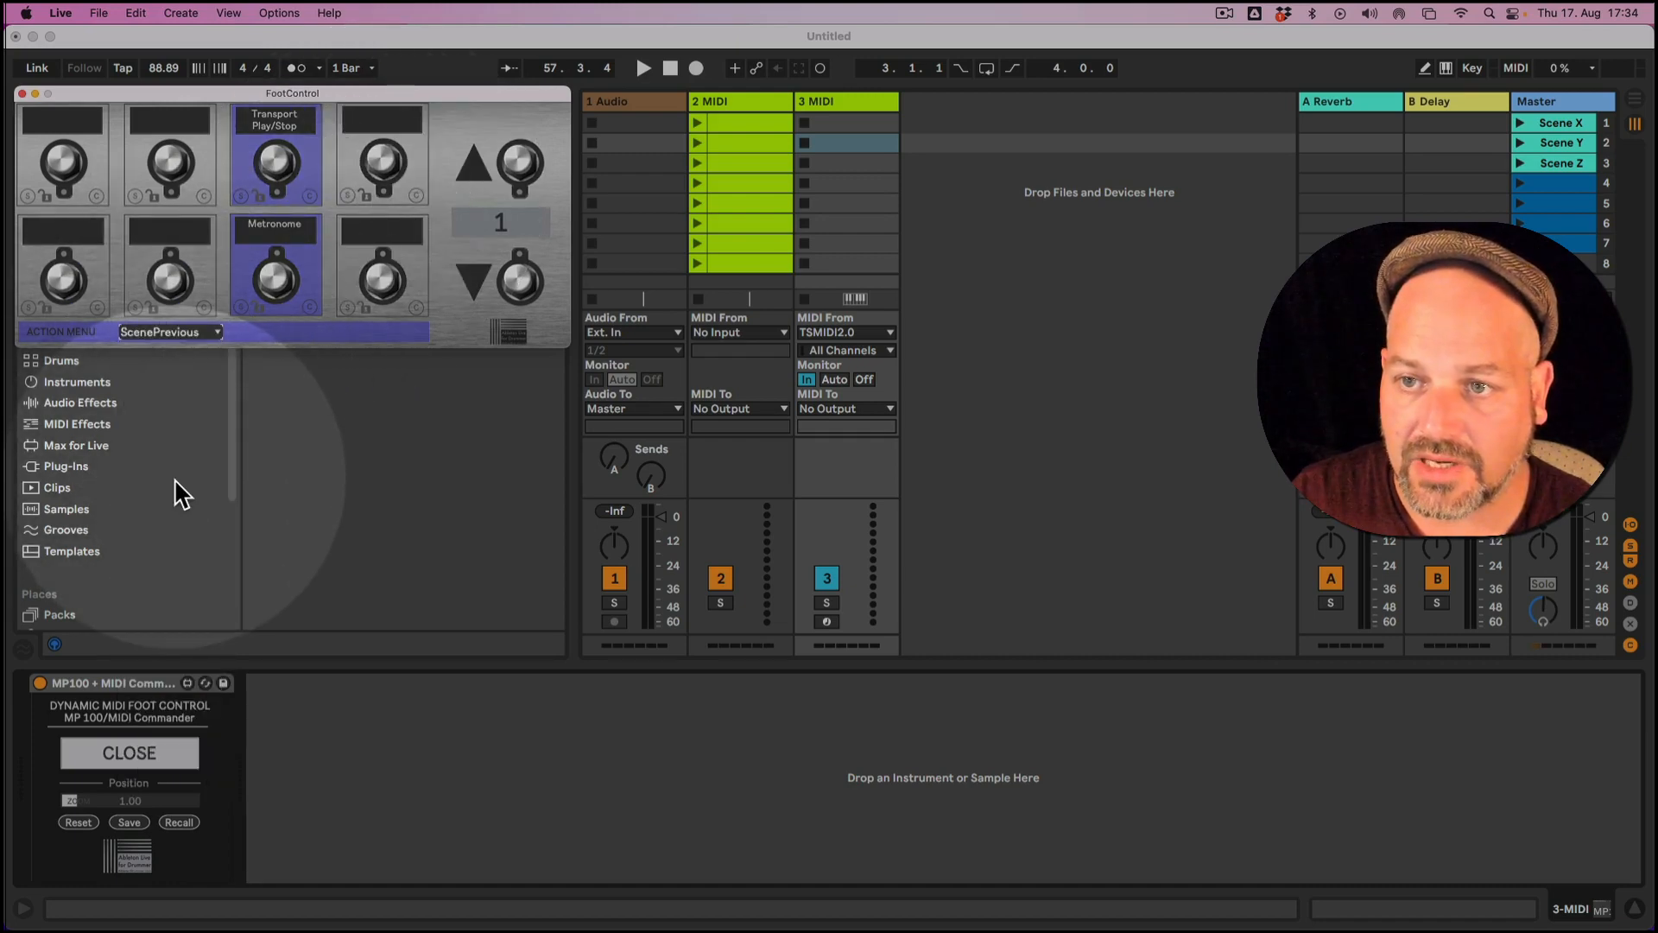
{"action": "left_click", "coordinate": [347, 199]}
{"action": "left_click", "coordinate": [214, 332]}
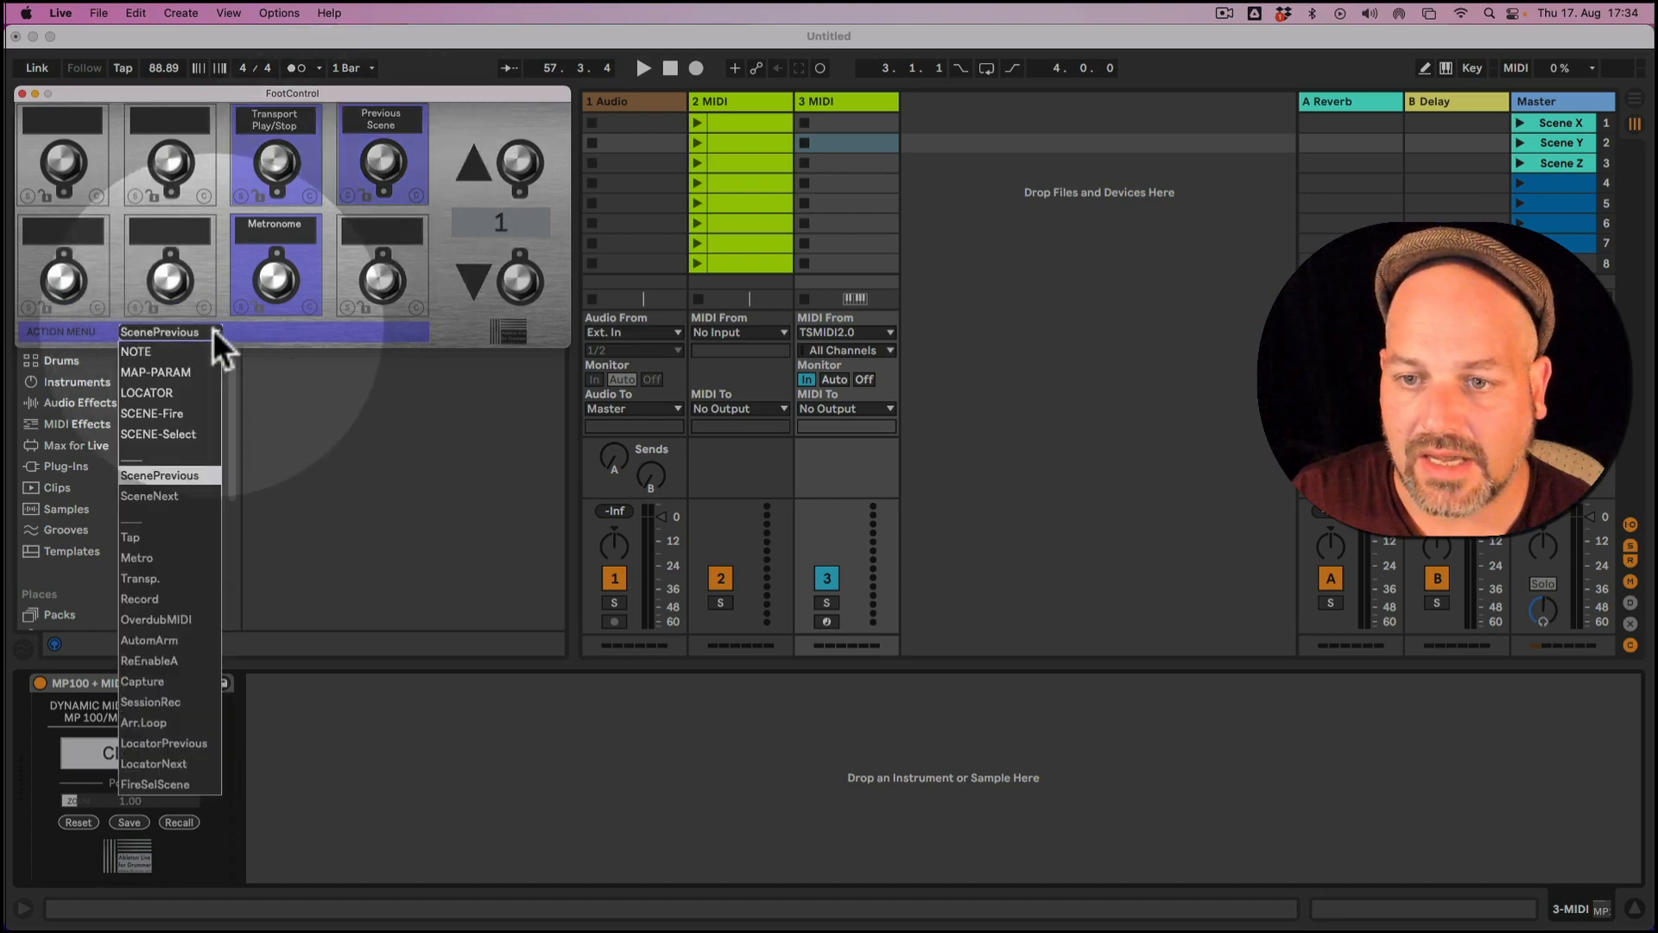
{"action": "left_click", "coordinate": [183, 494]}
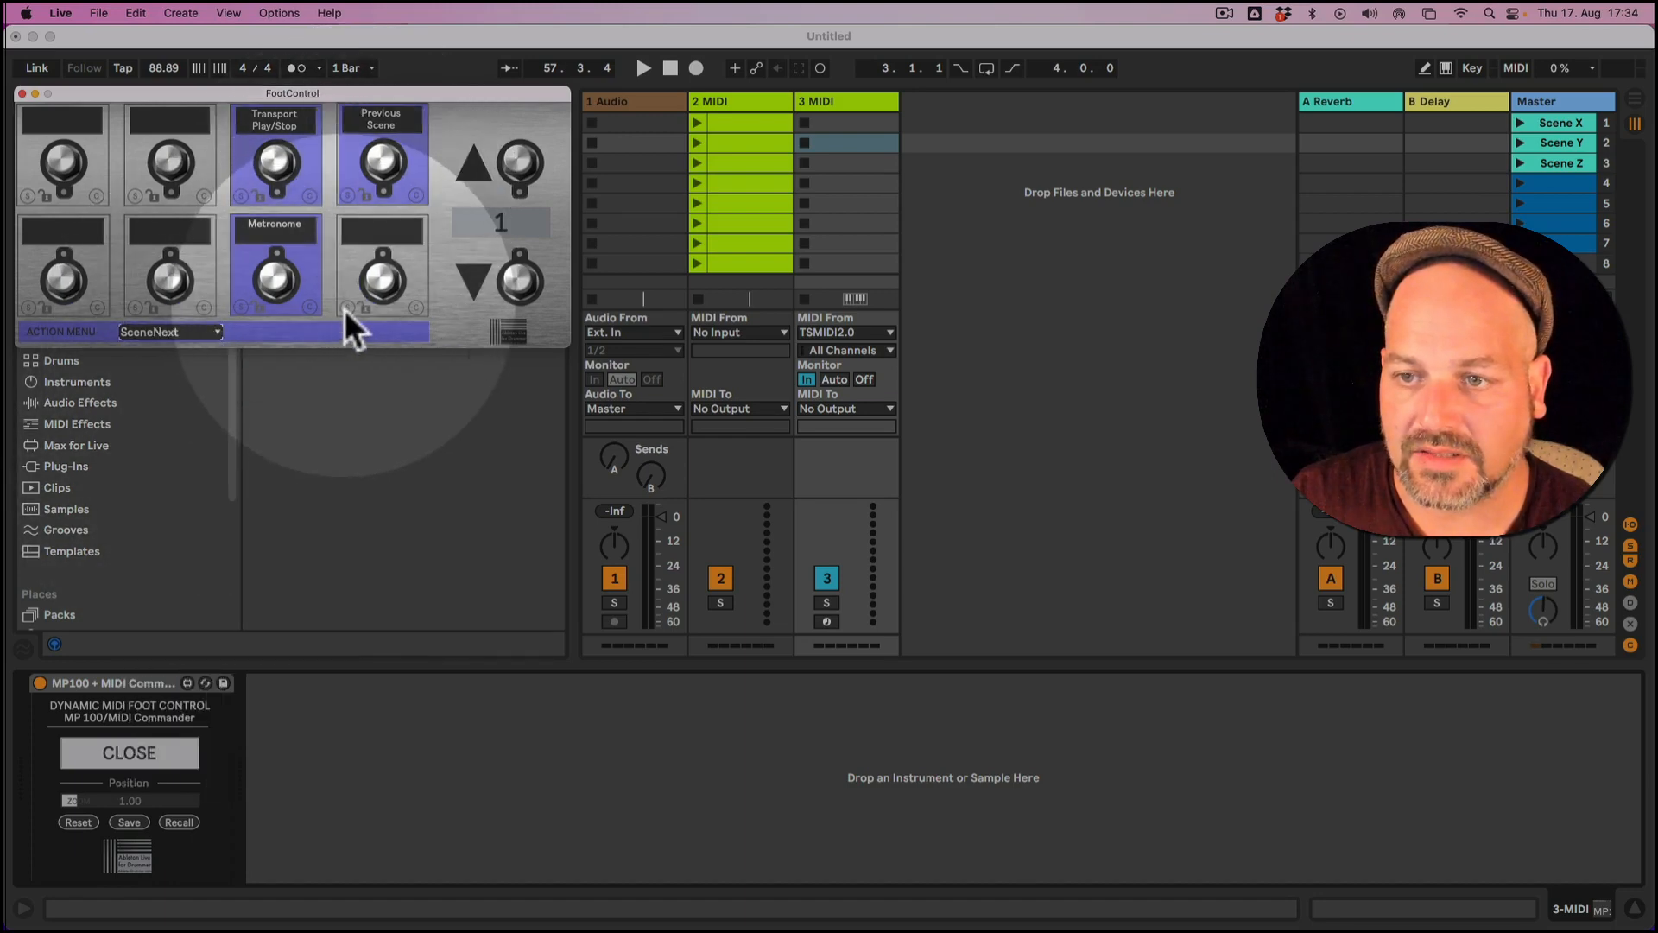
{"action": "left_click", "coordinate": [345, 310]}
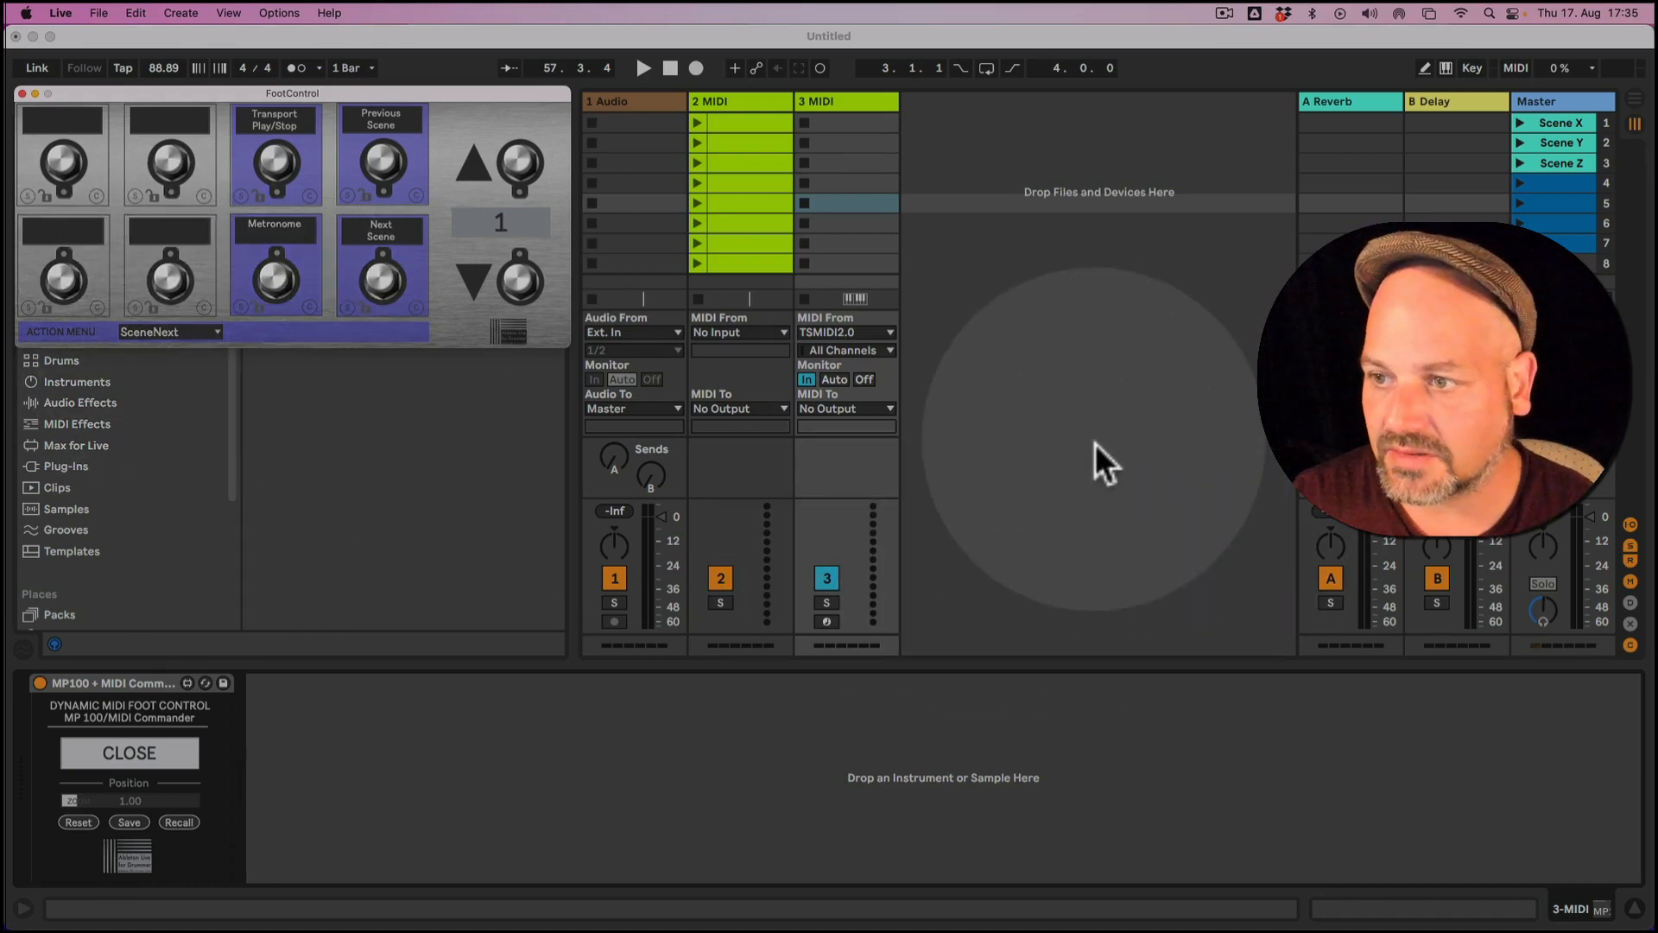
Step: Switch to the Arrangement View and show the One Song, Another Song and Even Another Song locators on the timeline
{"action": "left_click", "coordinate": [1095, 445]}
{"action": "key", "text": "Tab"}
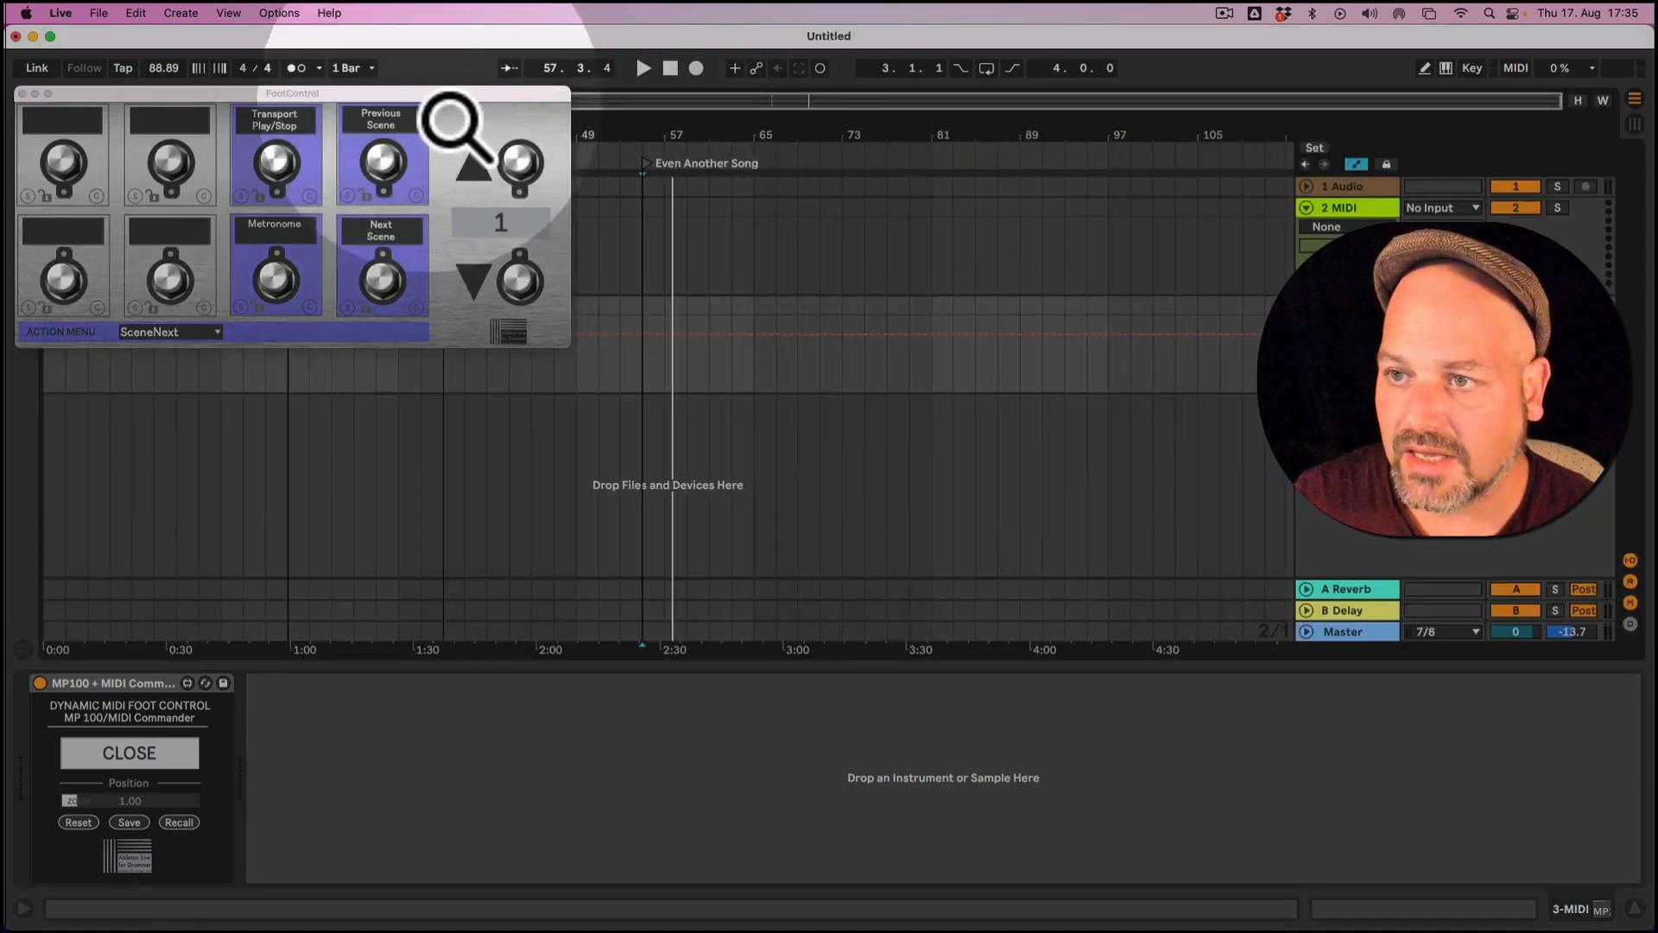
{"action": "left_click", "coordinate": [23, 649]}
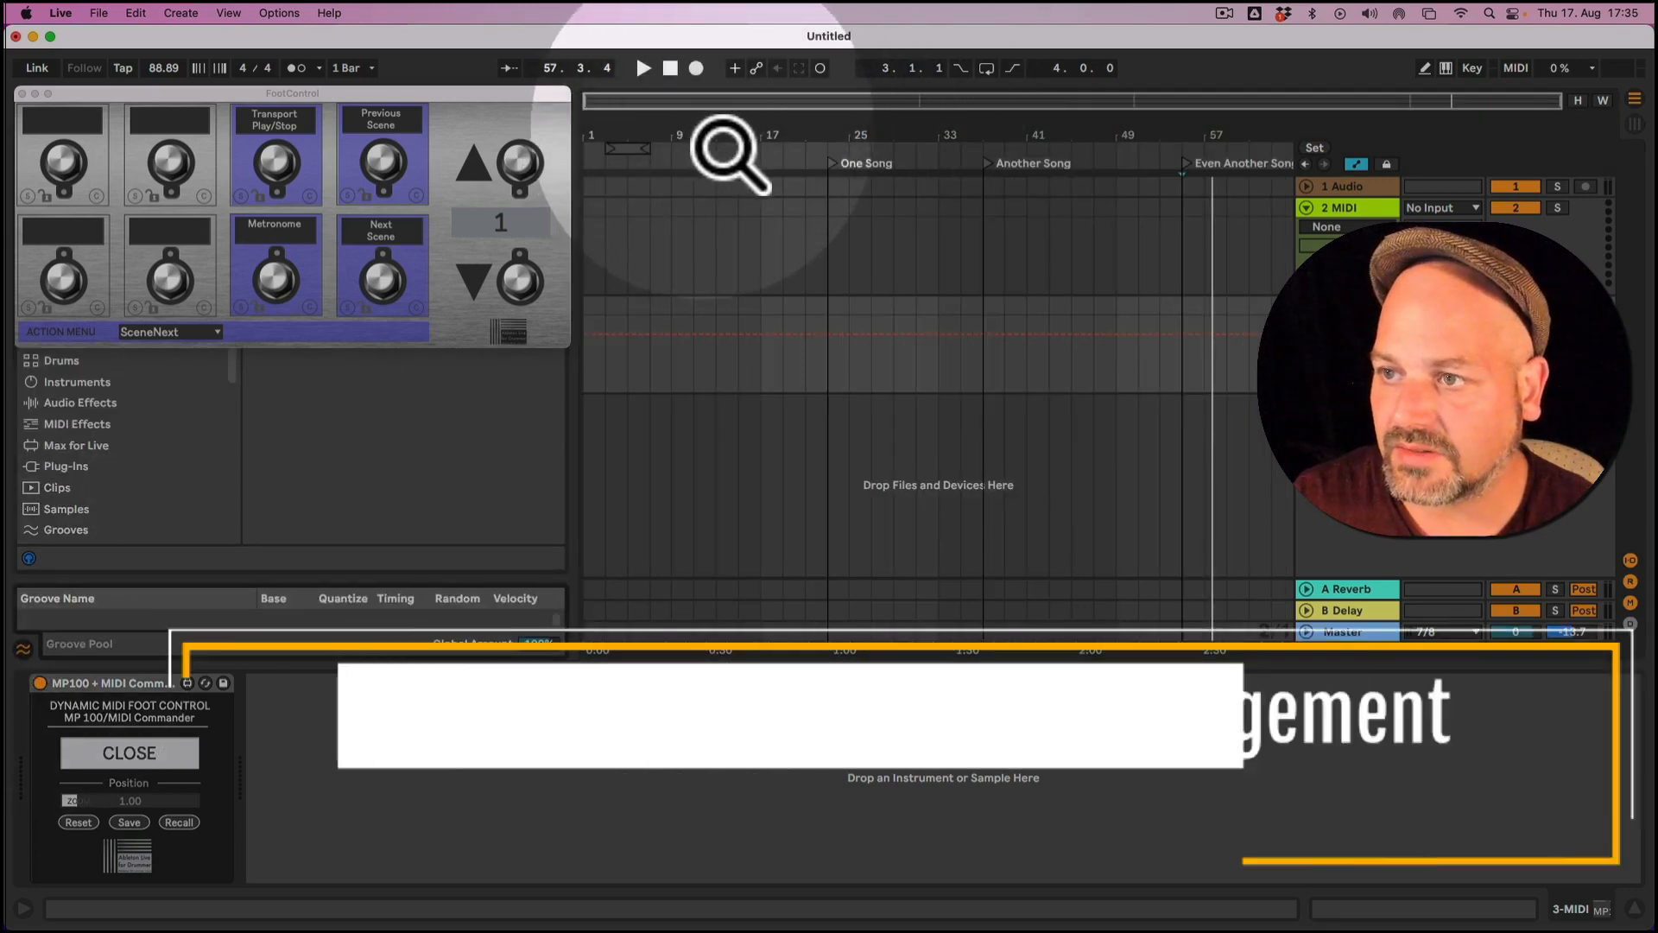
{"action": "left_click_drag", "start_coordinate": [703, 131], "coordinate": [702, 129]}
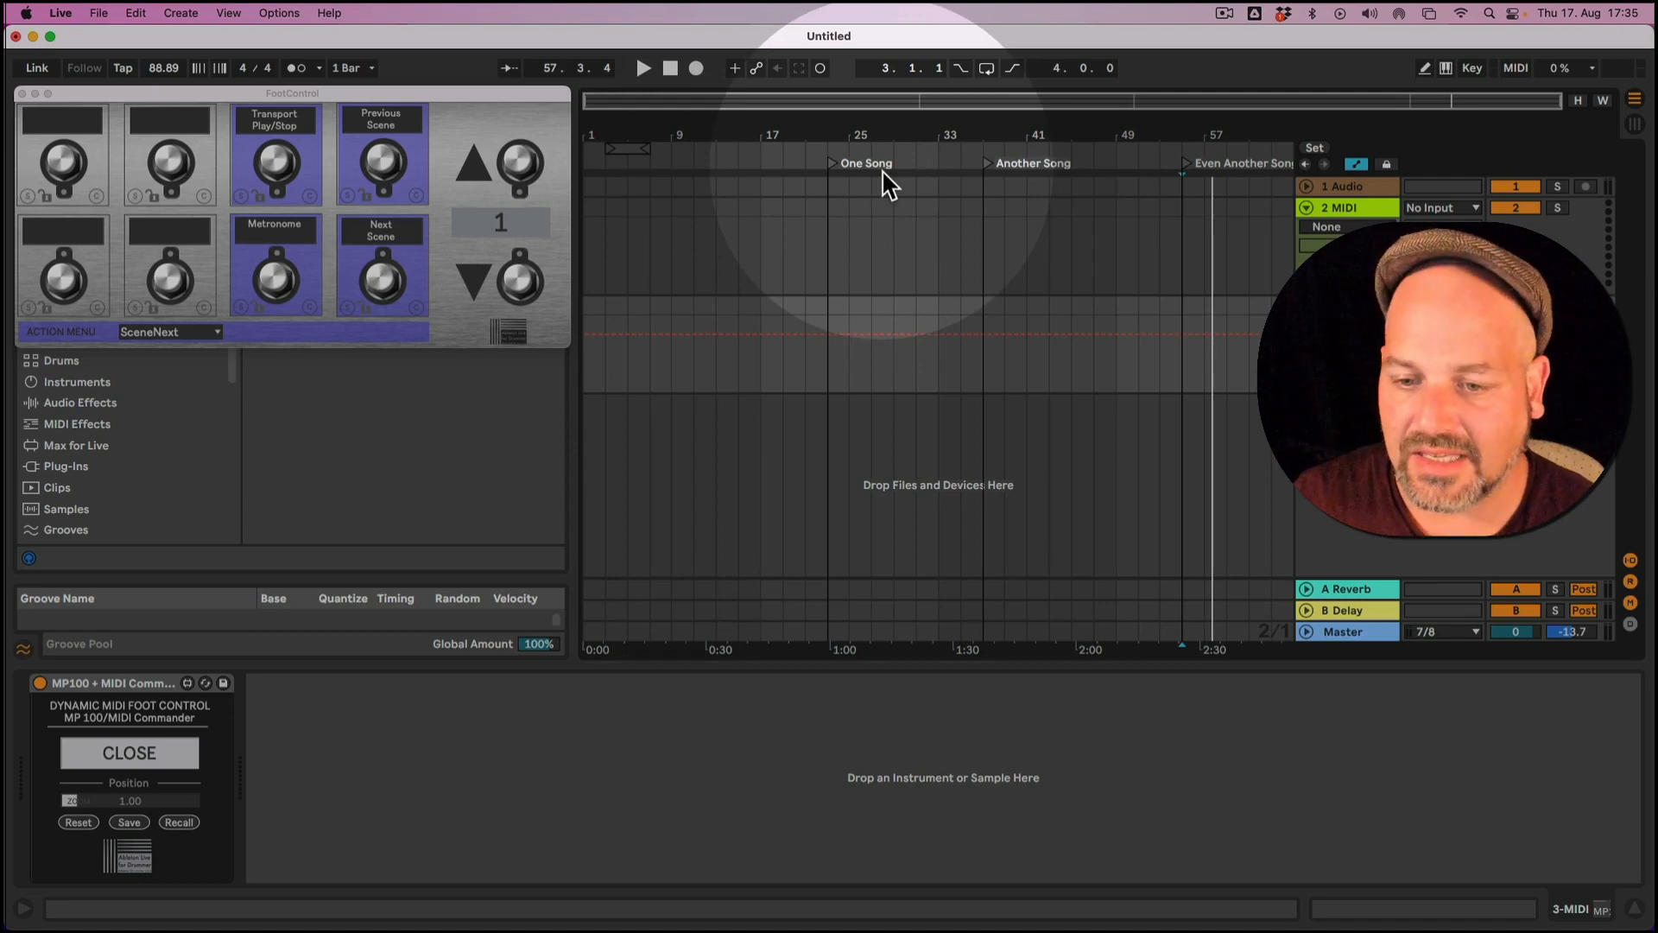
Step: Refresh the locator list and assign the LOCATOR action for One Song to the second footswitch in the upper row
{"action": "left_click", "coordinate": [158, 332]}
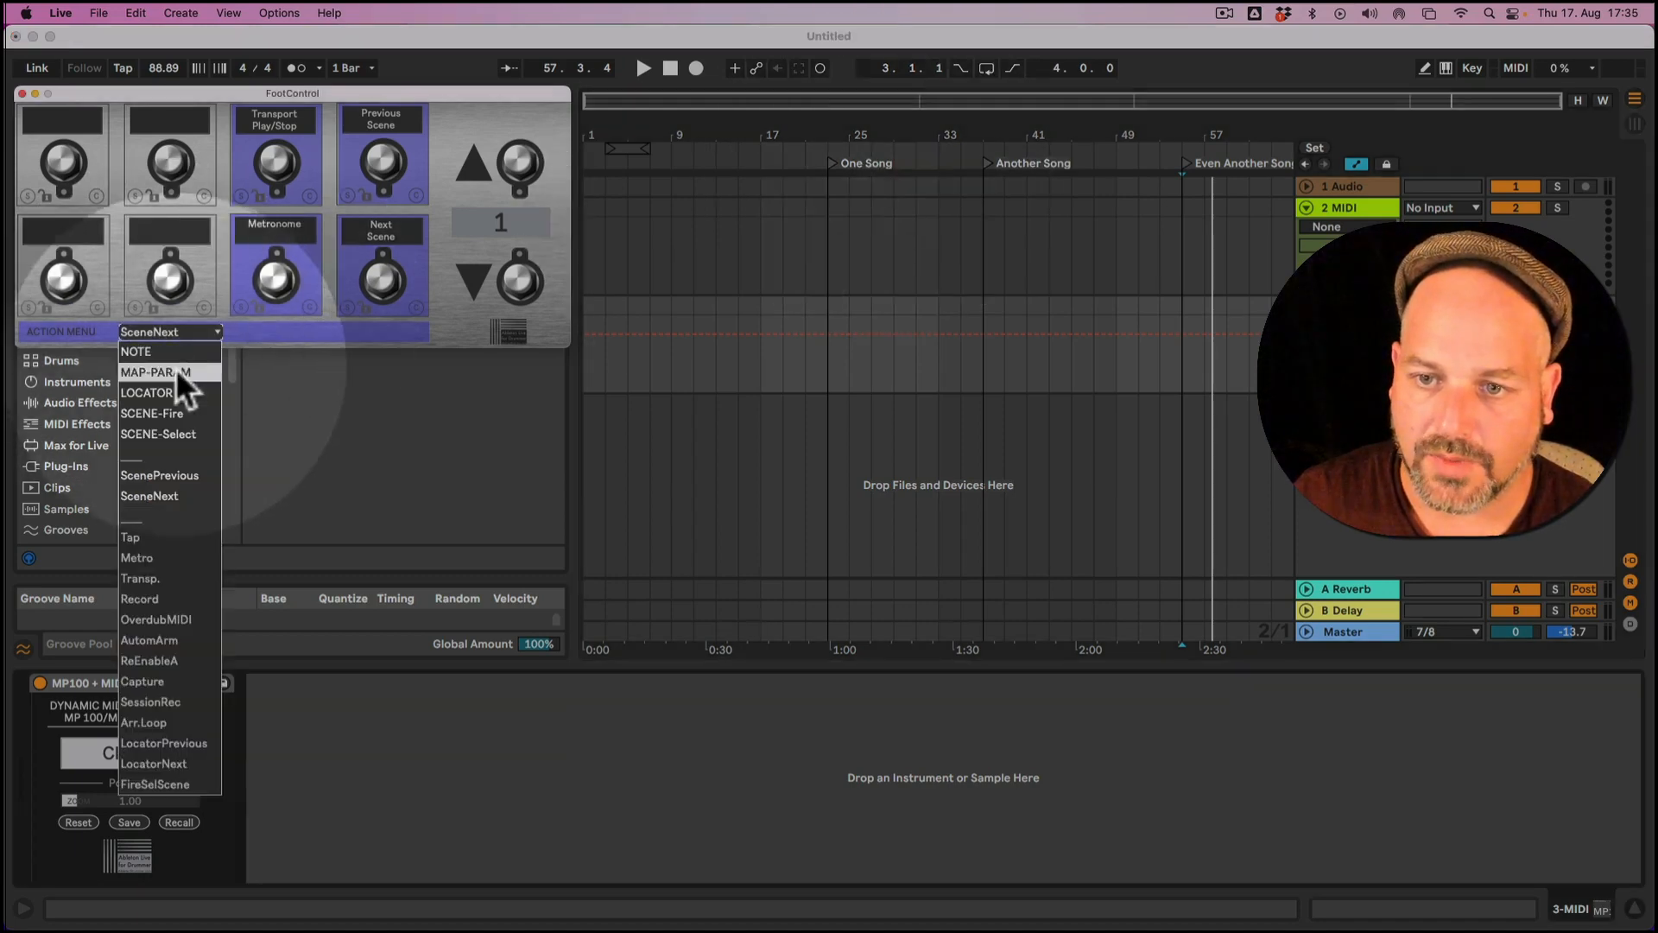
{"action": "left_click", "coordinate": [177, 394]}
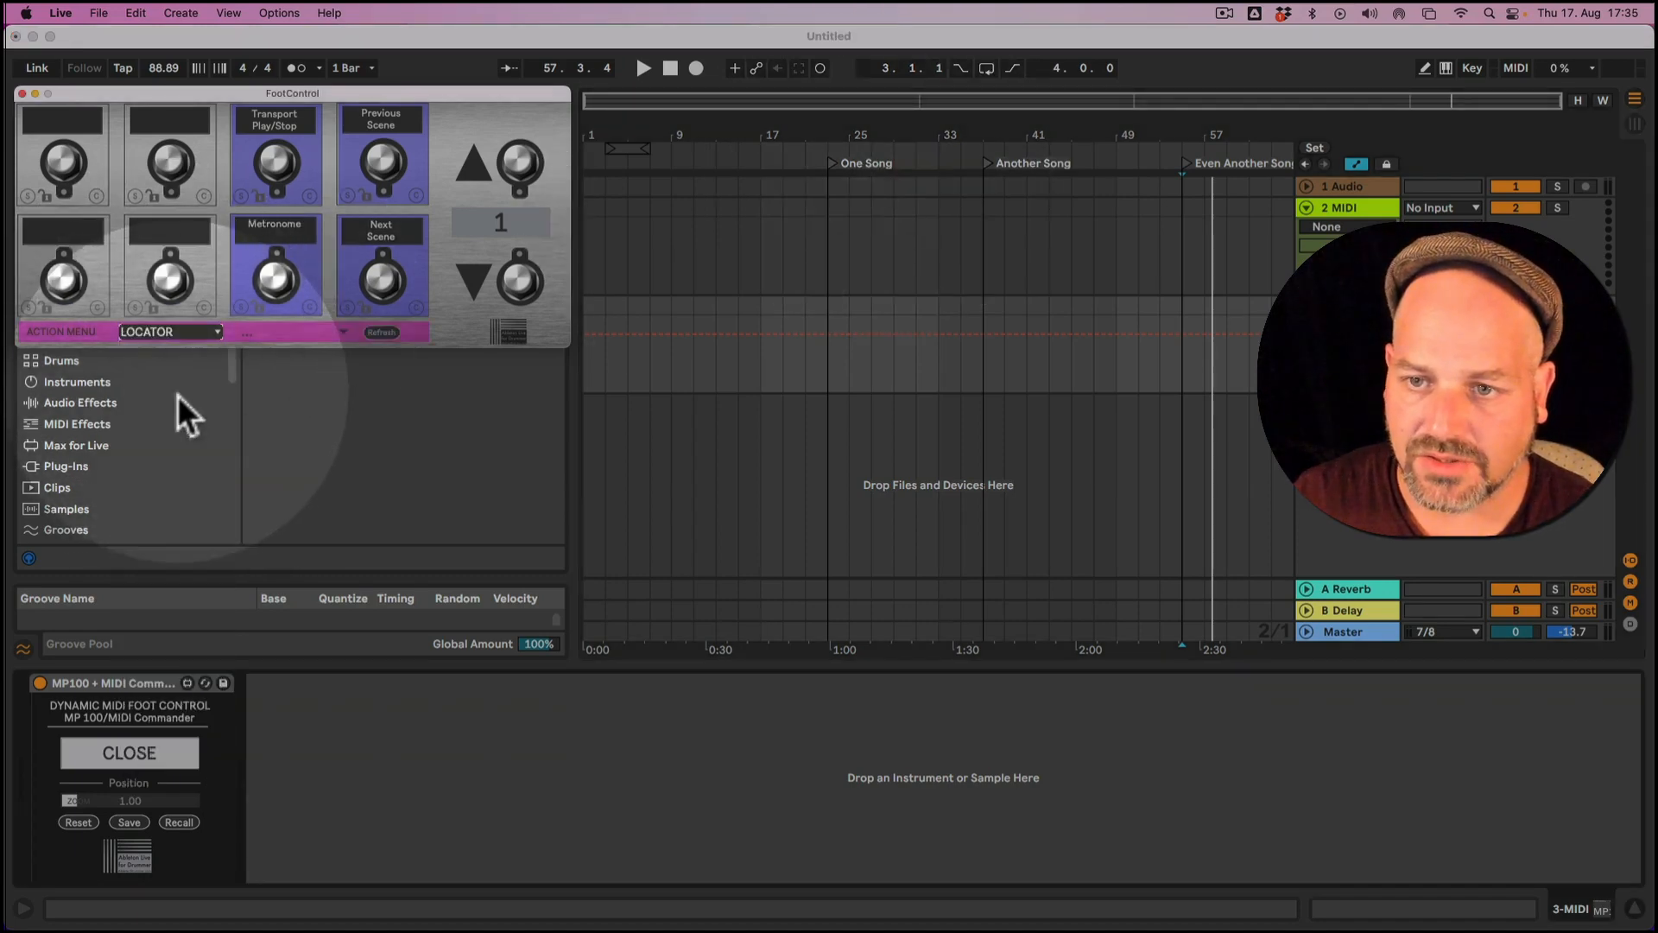
{"action": "left_click", "coordinate": [312, 334]}
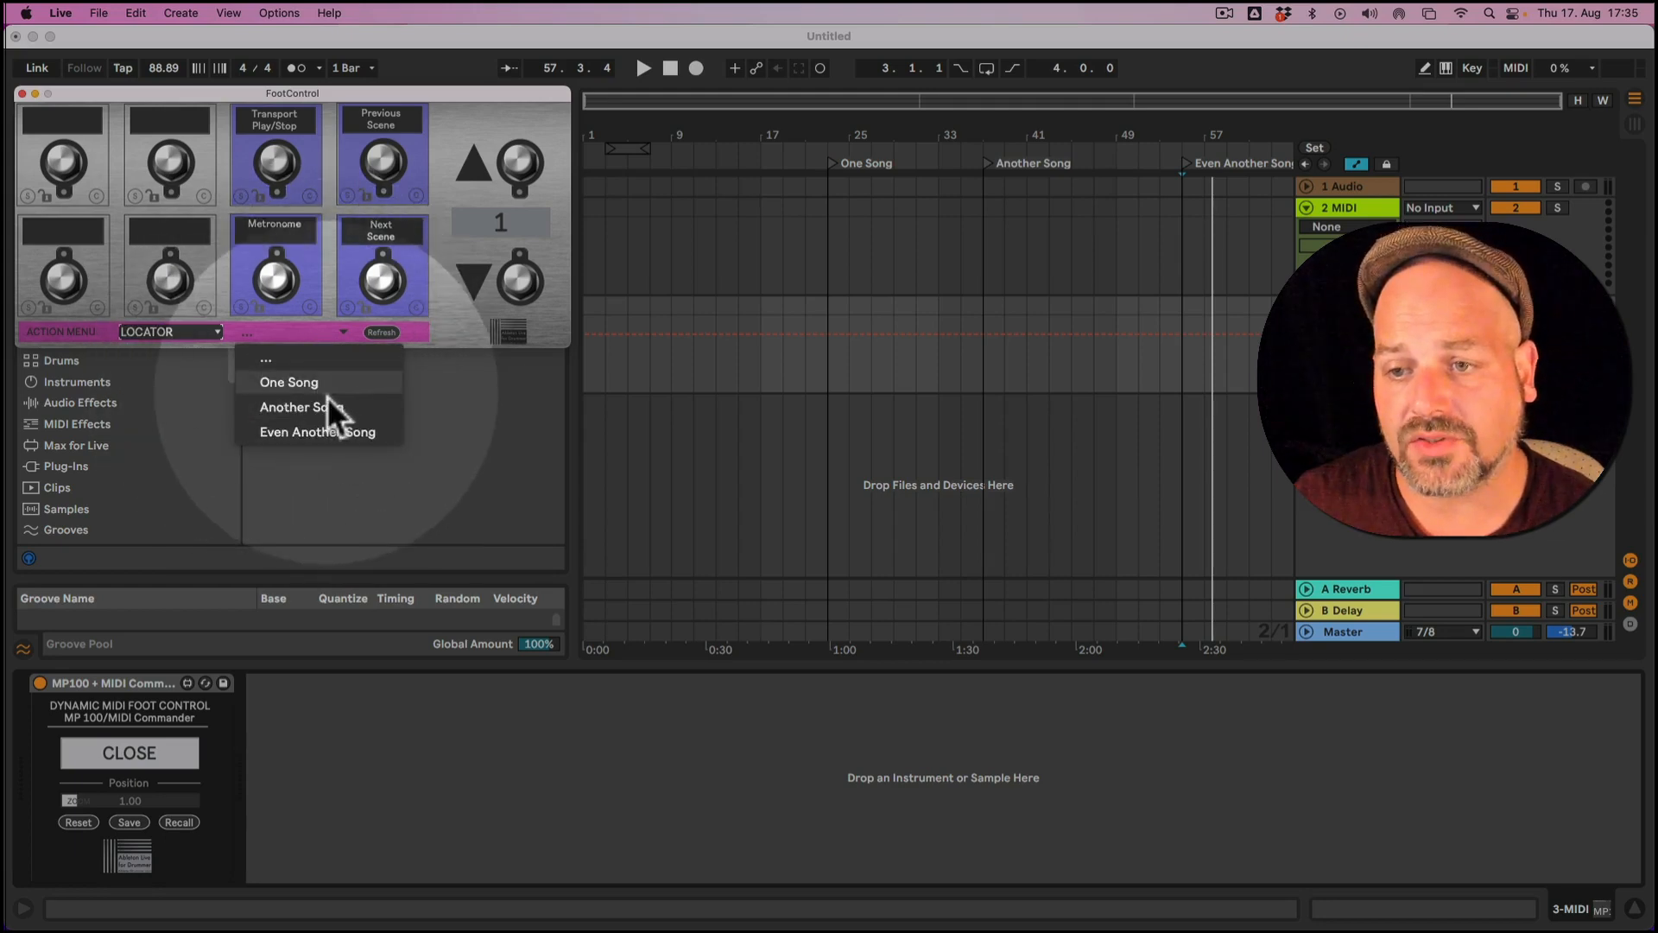
{"action": "left_click", "coordinate": [380, 332]}
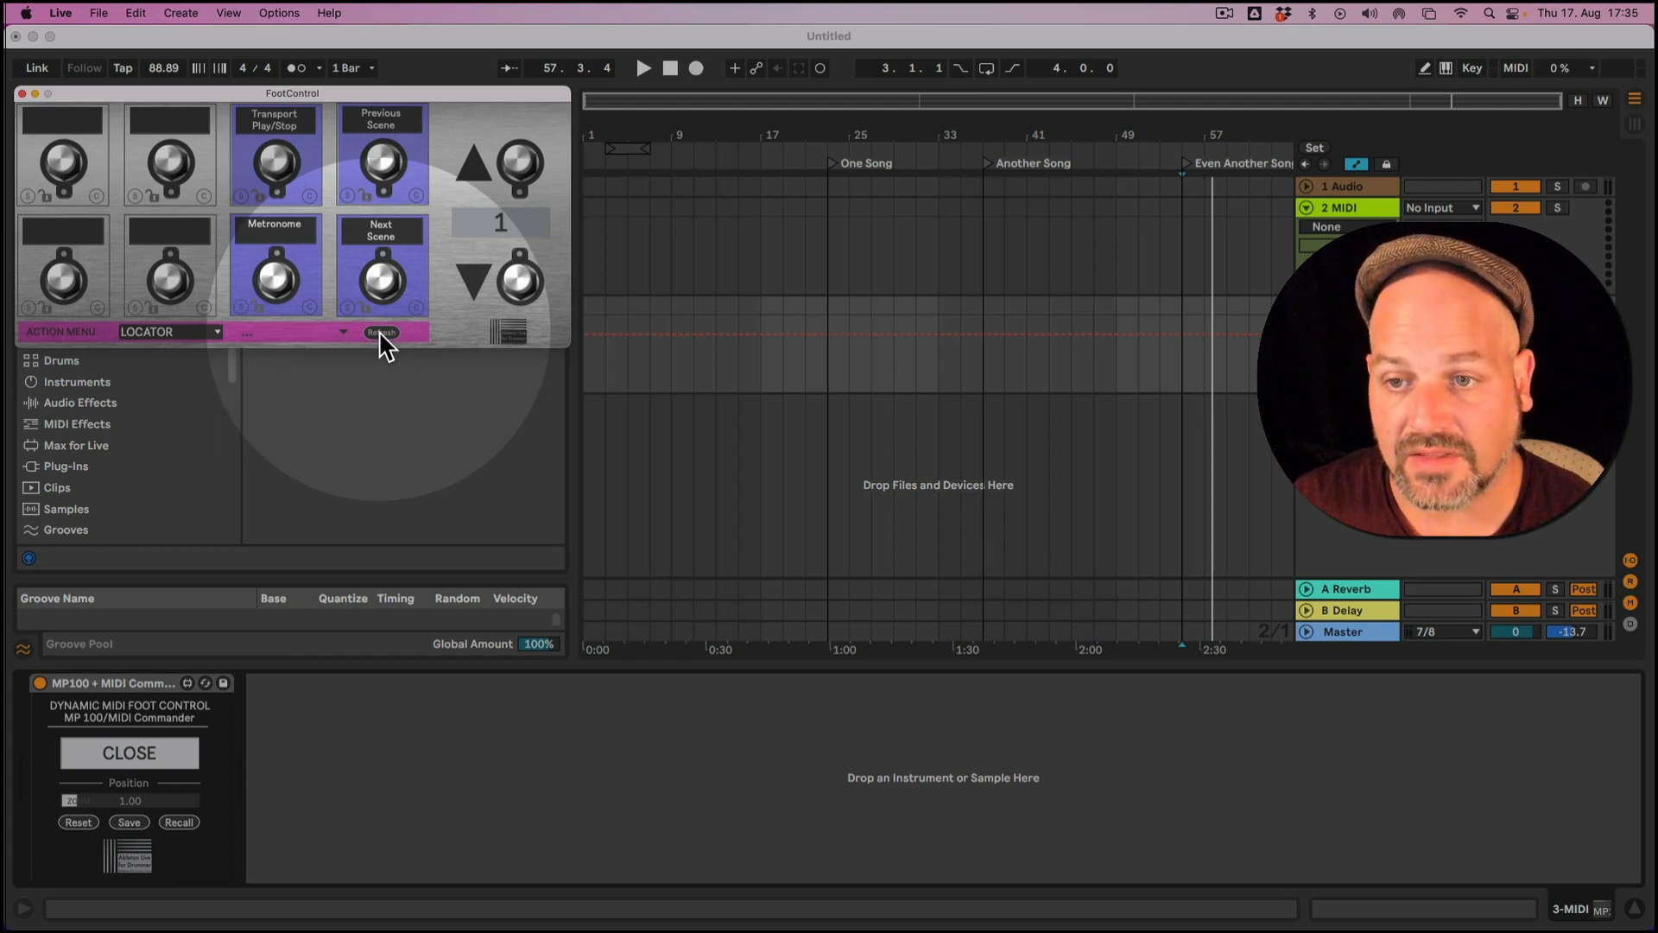
{"action": "left_click", "coordinate": [326, 335]}
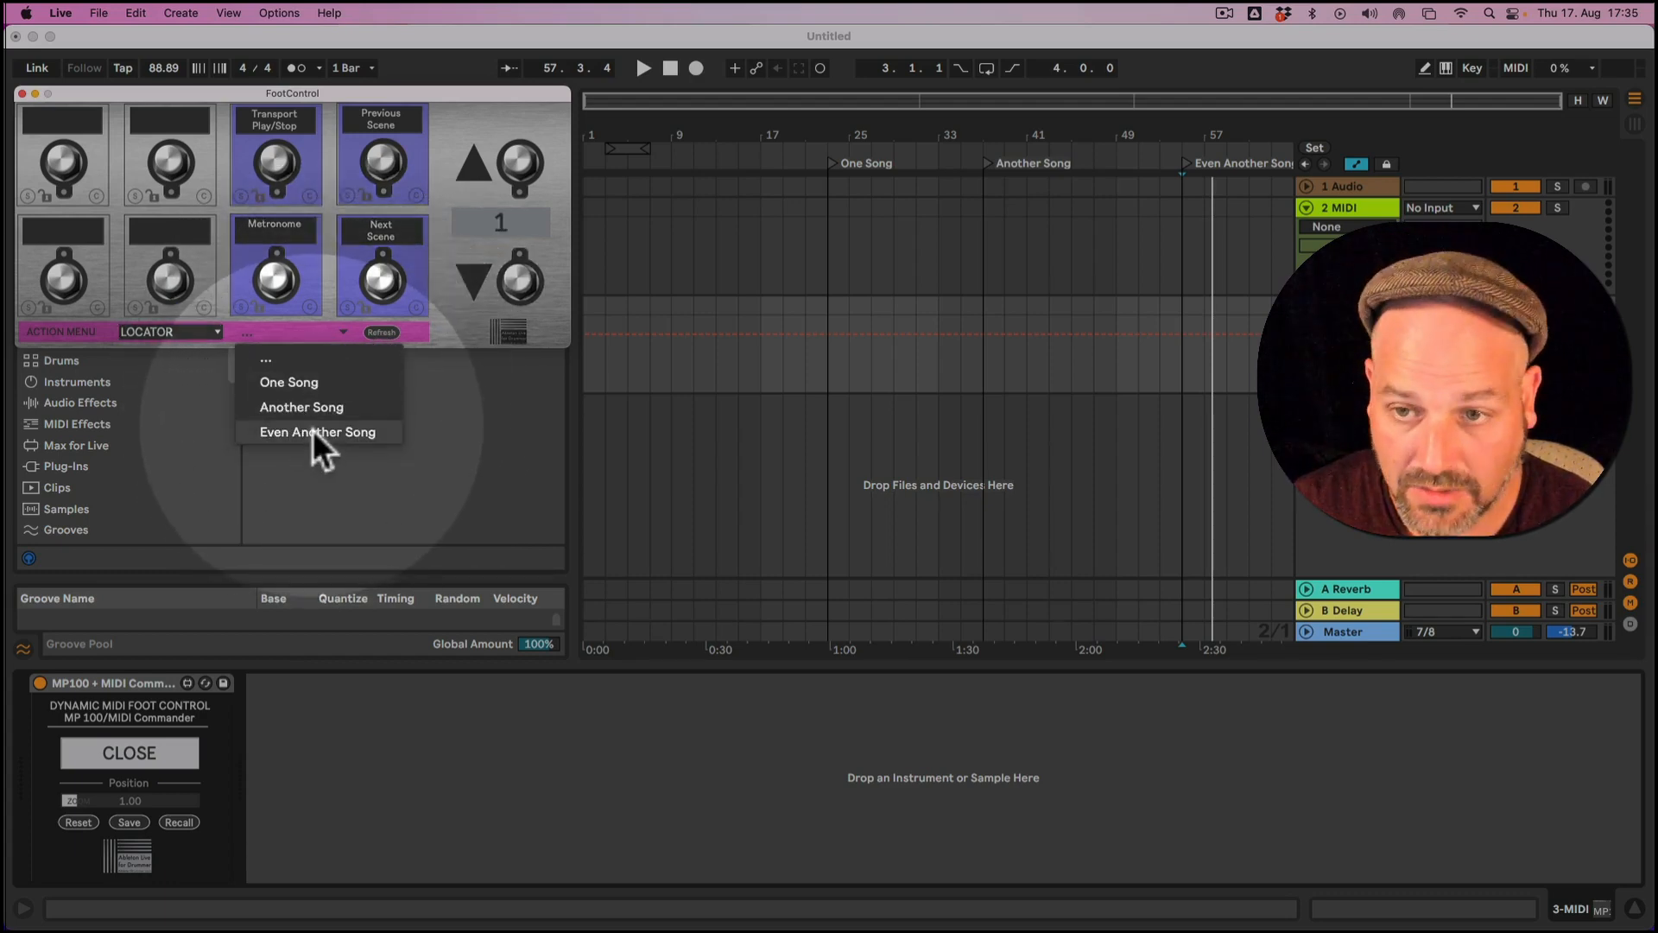
{"action": "left_click", "coordinate": [314, 385]}
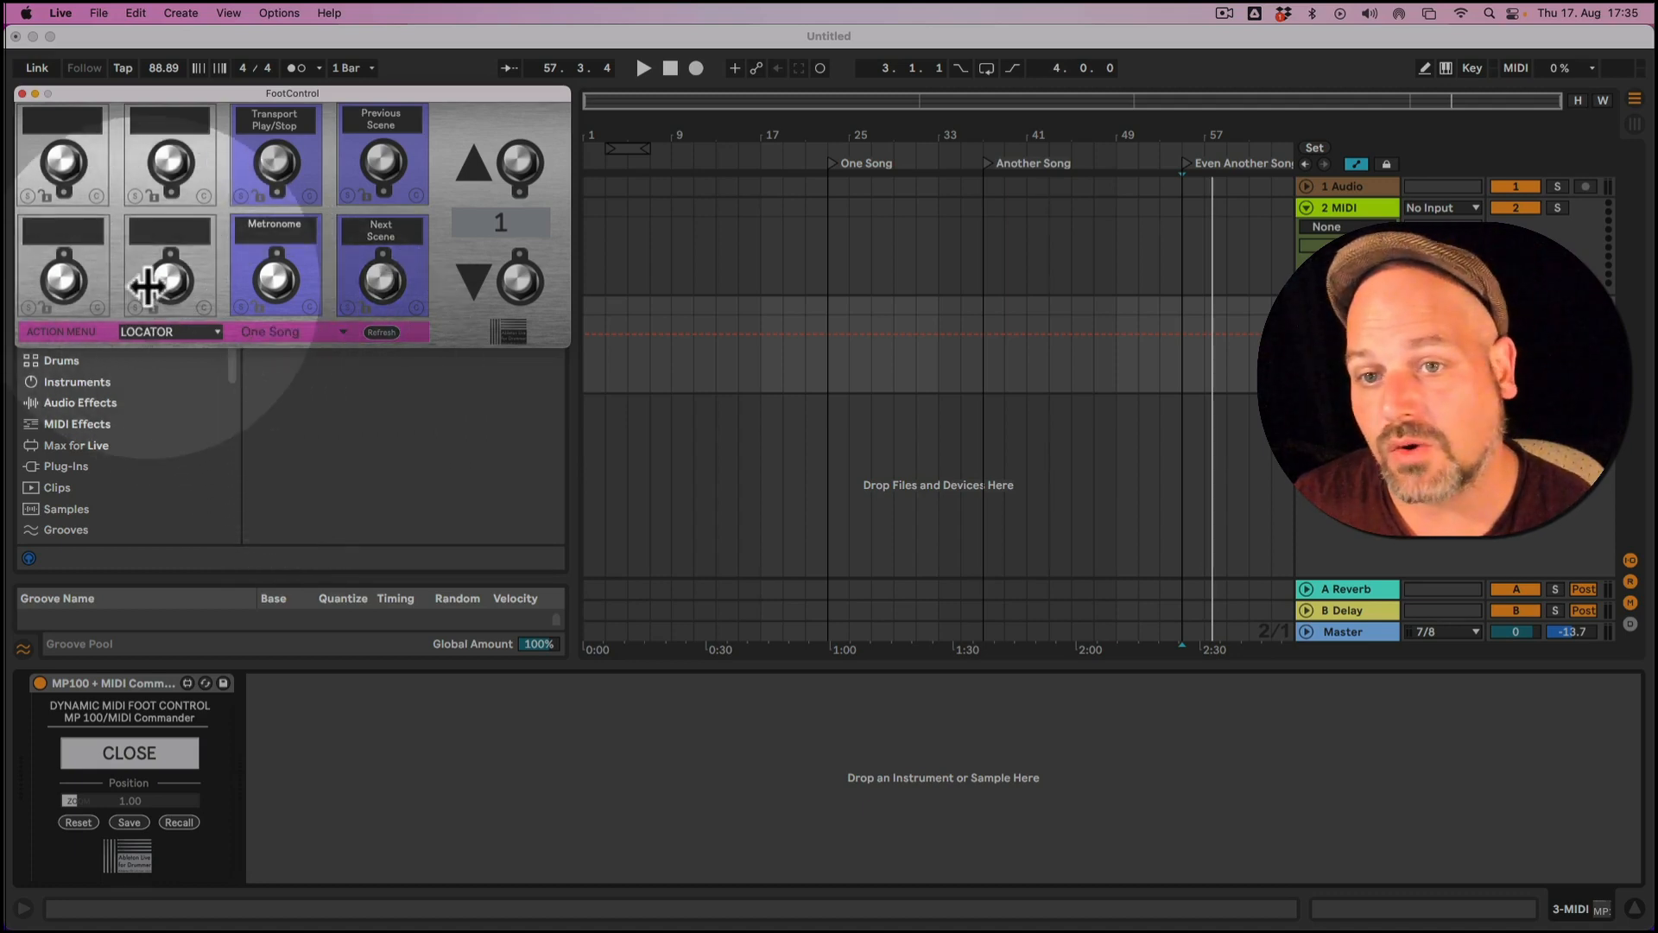
{"action": "left_click", "coordinate": [134, 195]}
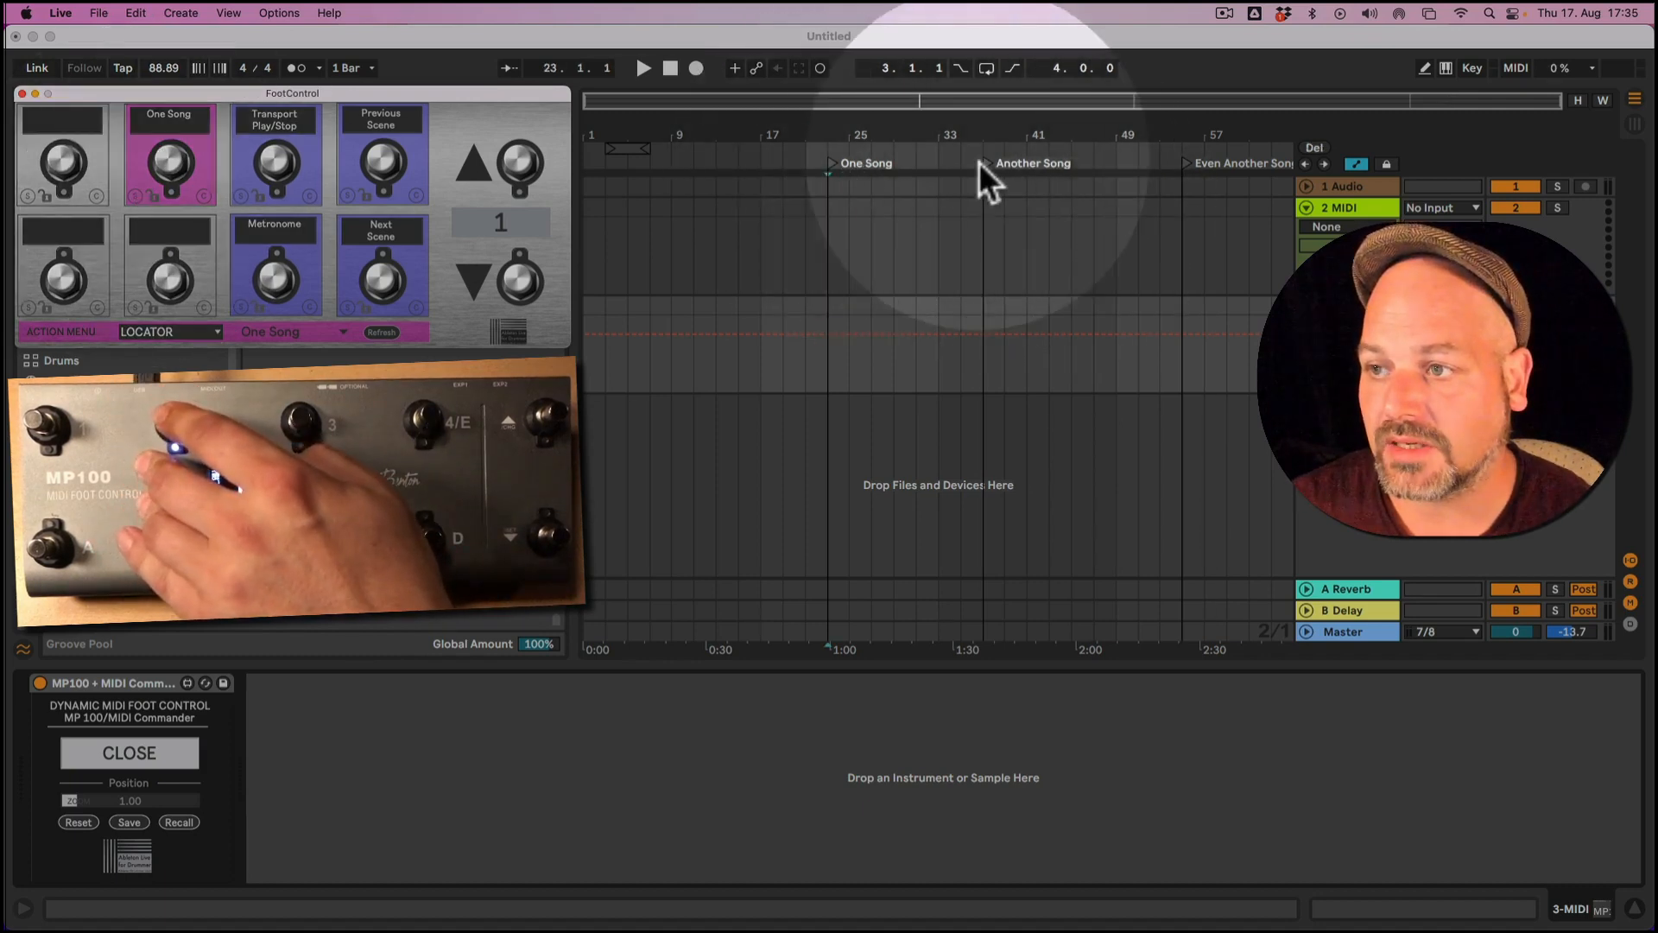
{"action": "left_click", "coordinate": [889, 195]}
{"action": "left_click", "coordinate": [891, 187]}
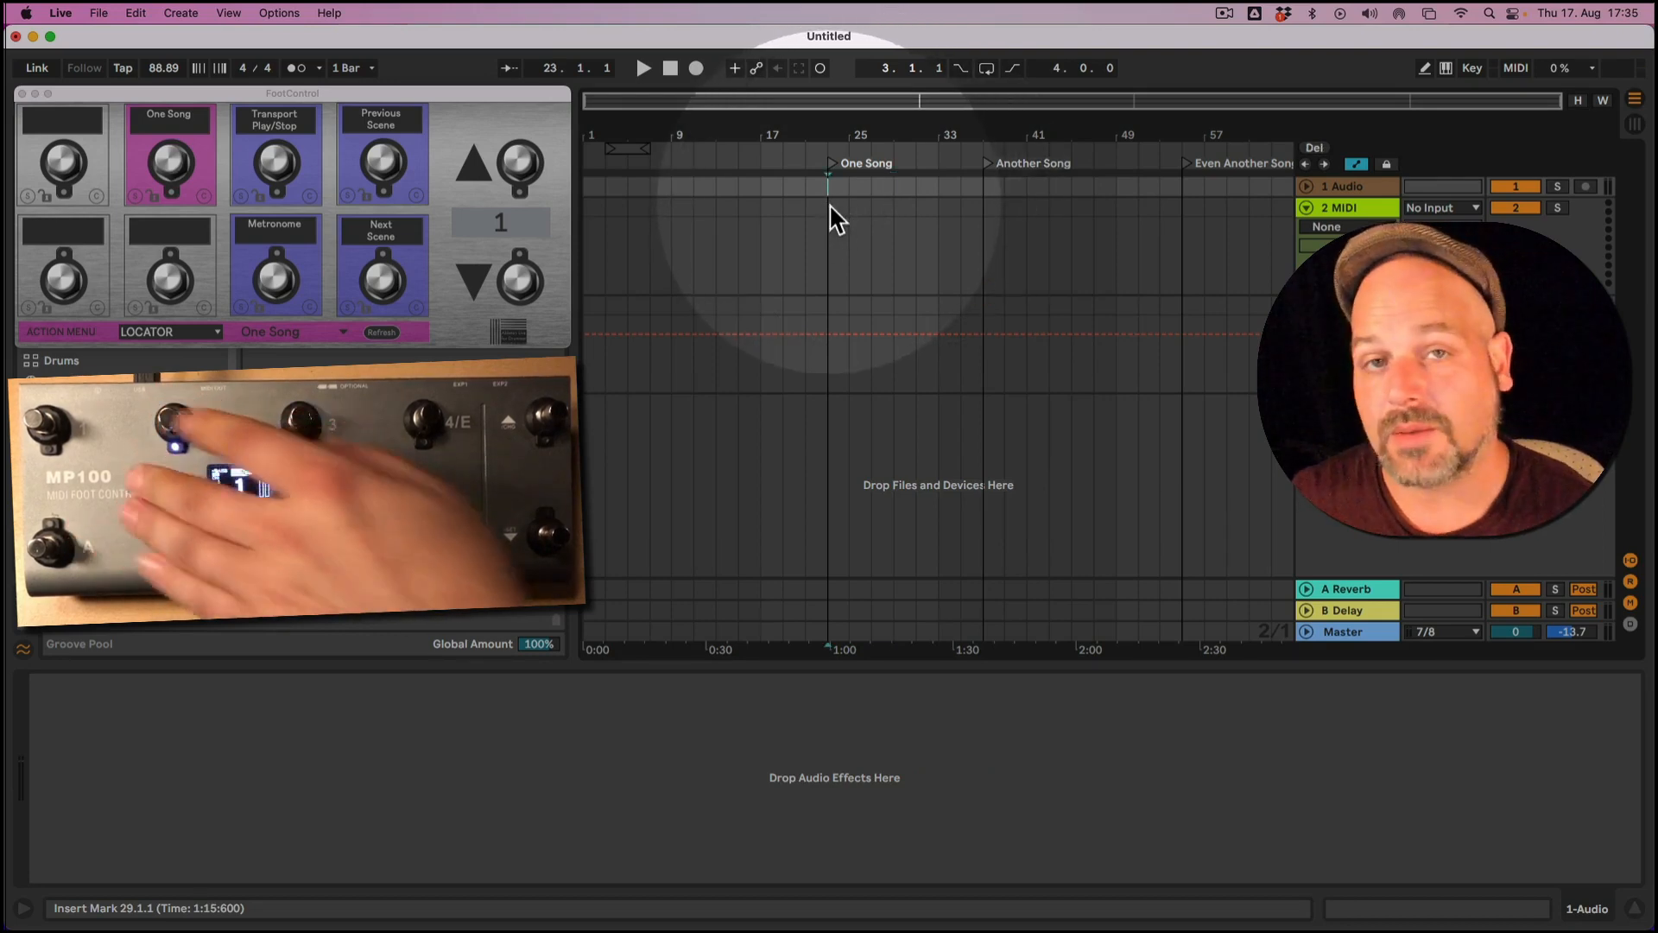
{"action": "mouse_move", "coordinate": [834, 129]}
{"action": "left_mouse_down"}
{"action": "mouse_move", "coordinate": [833, 164]}
{"action": "mouse_move", "coordinate": [833, 132]}
{"action": "left_mouse_up"}
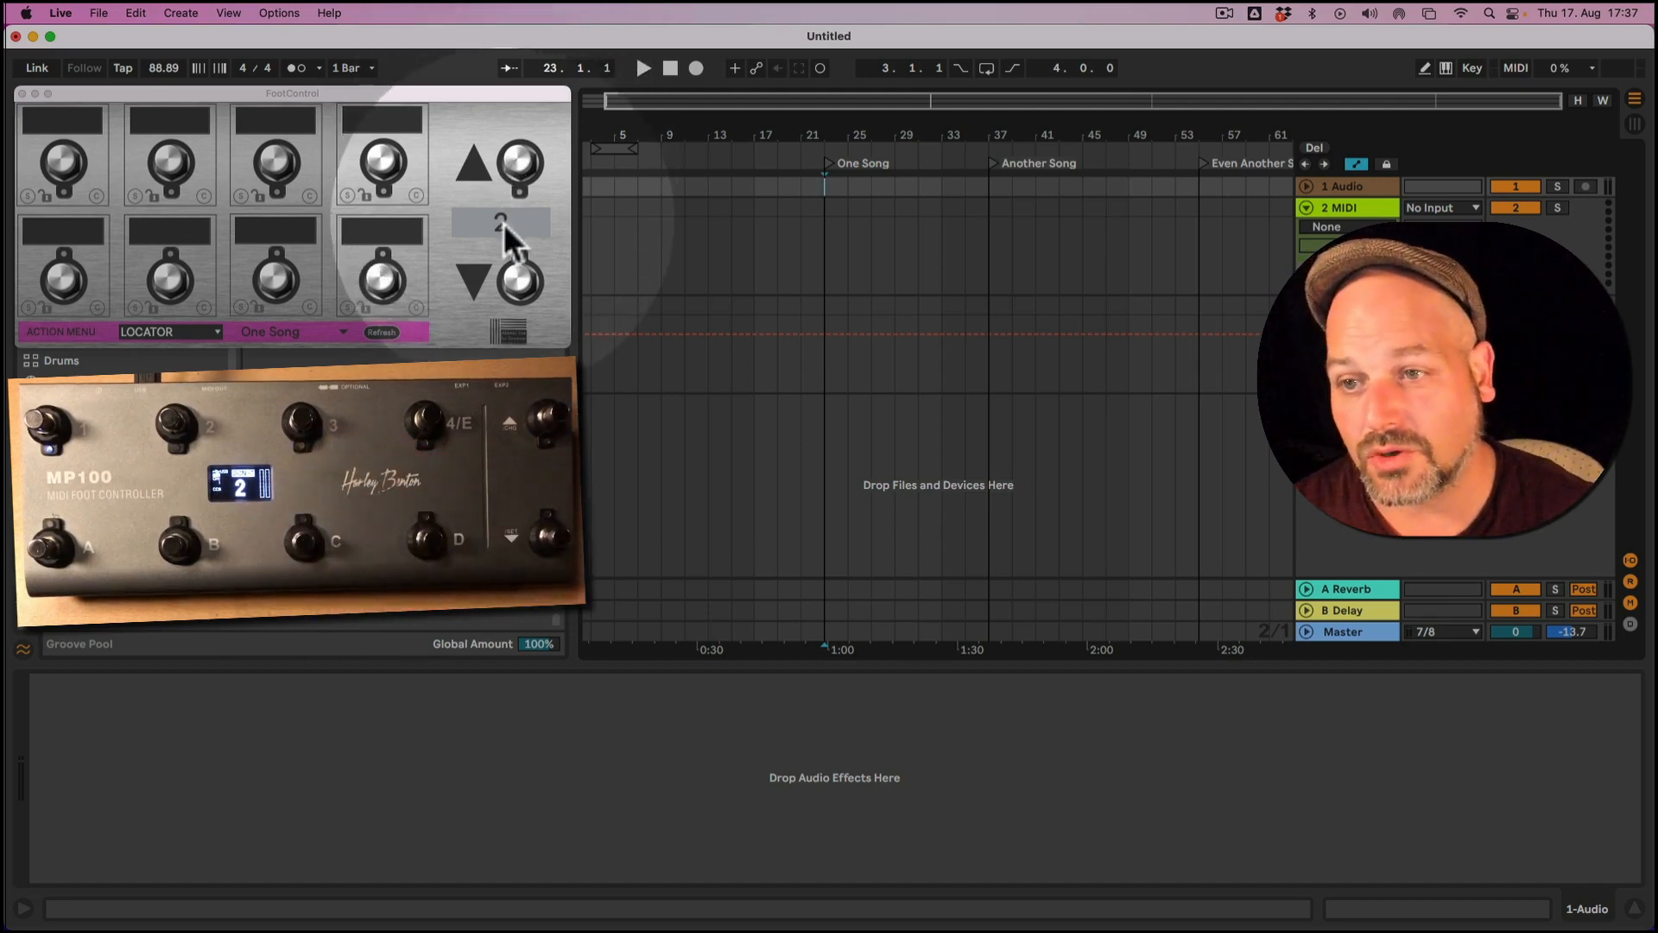
Step: Assign the Another Song locator to the second footswitch in the upper row of FootControl page 2
{"action": "left_click_drag", "start_coordinate": [503, 222], "coordinate": [501, 229]}
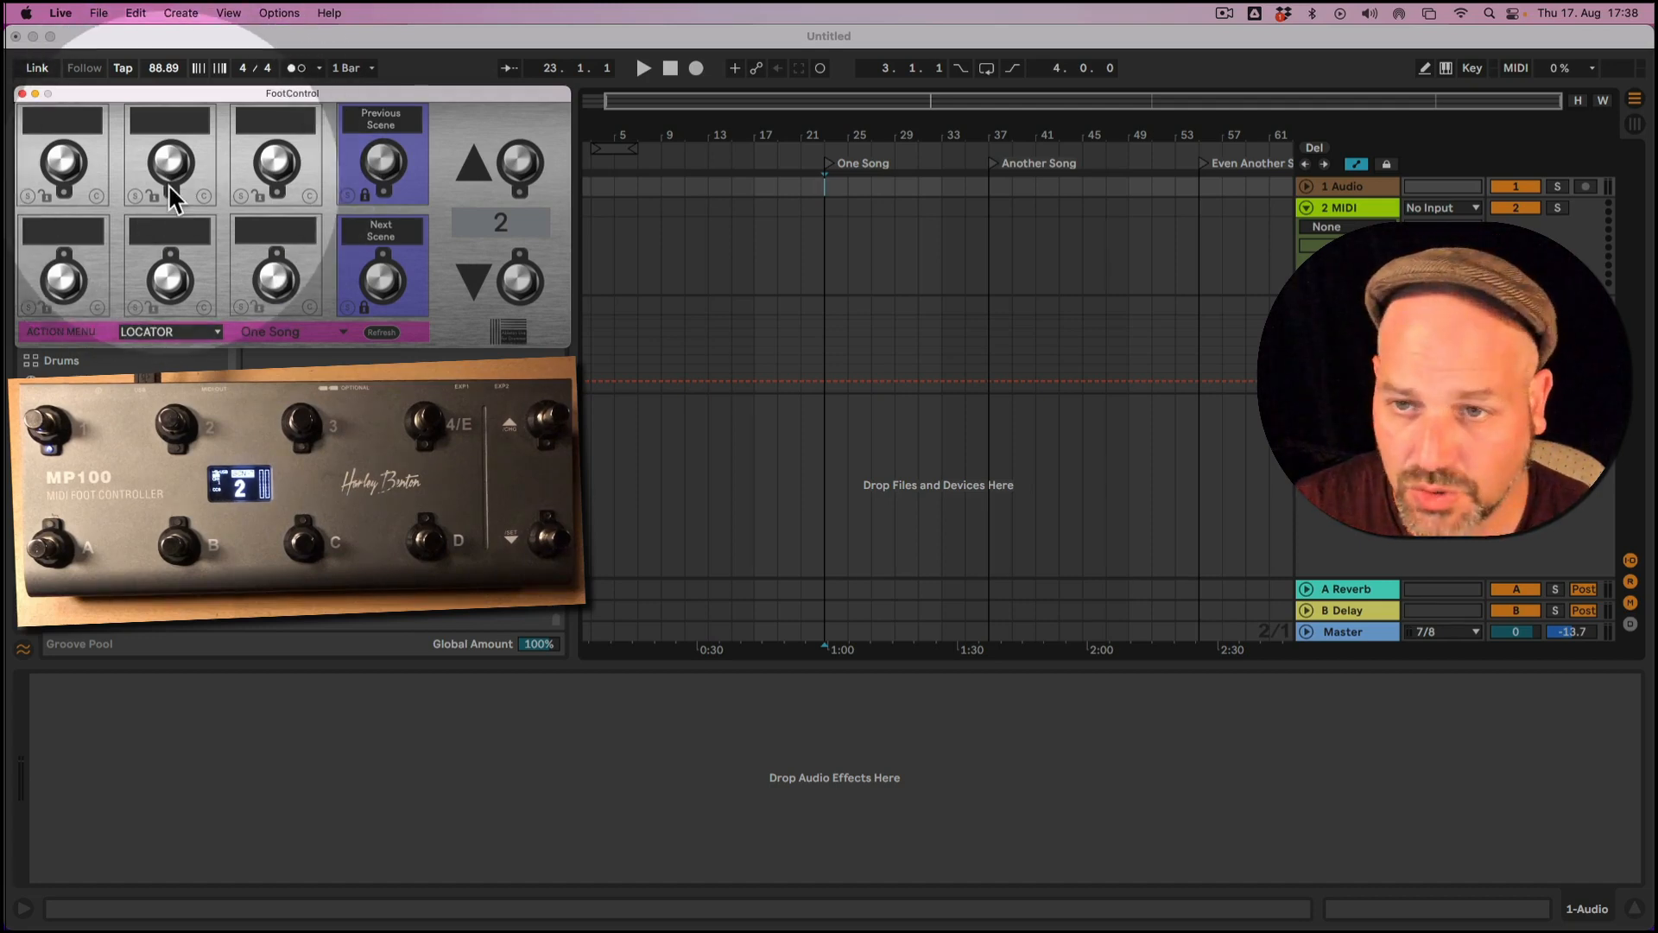
{"action": "left_click", "coordinate": [273, 334]}
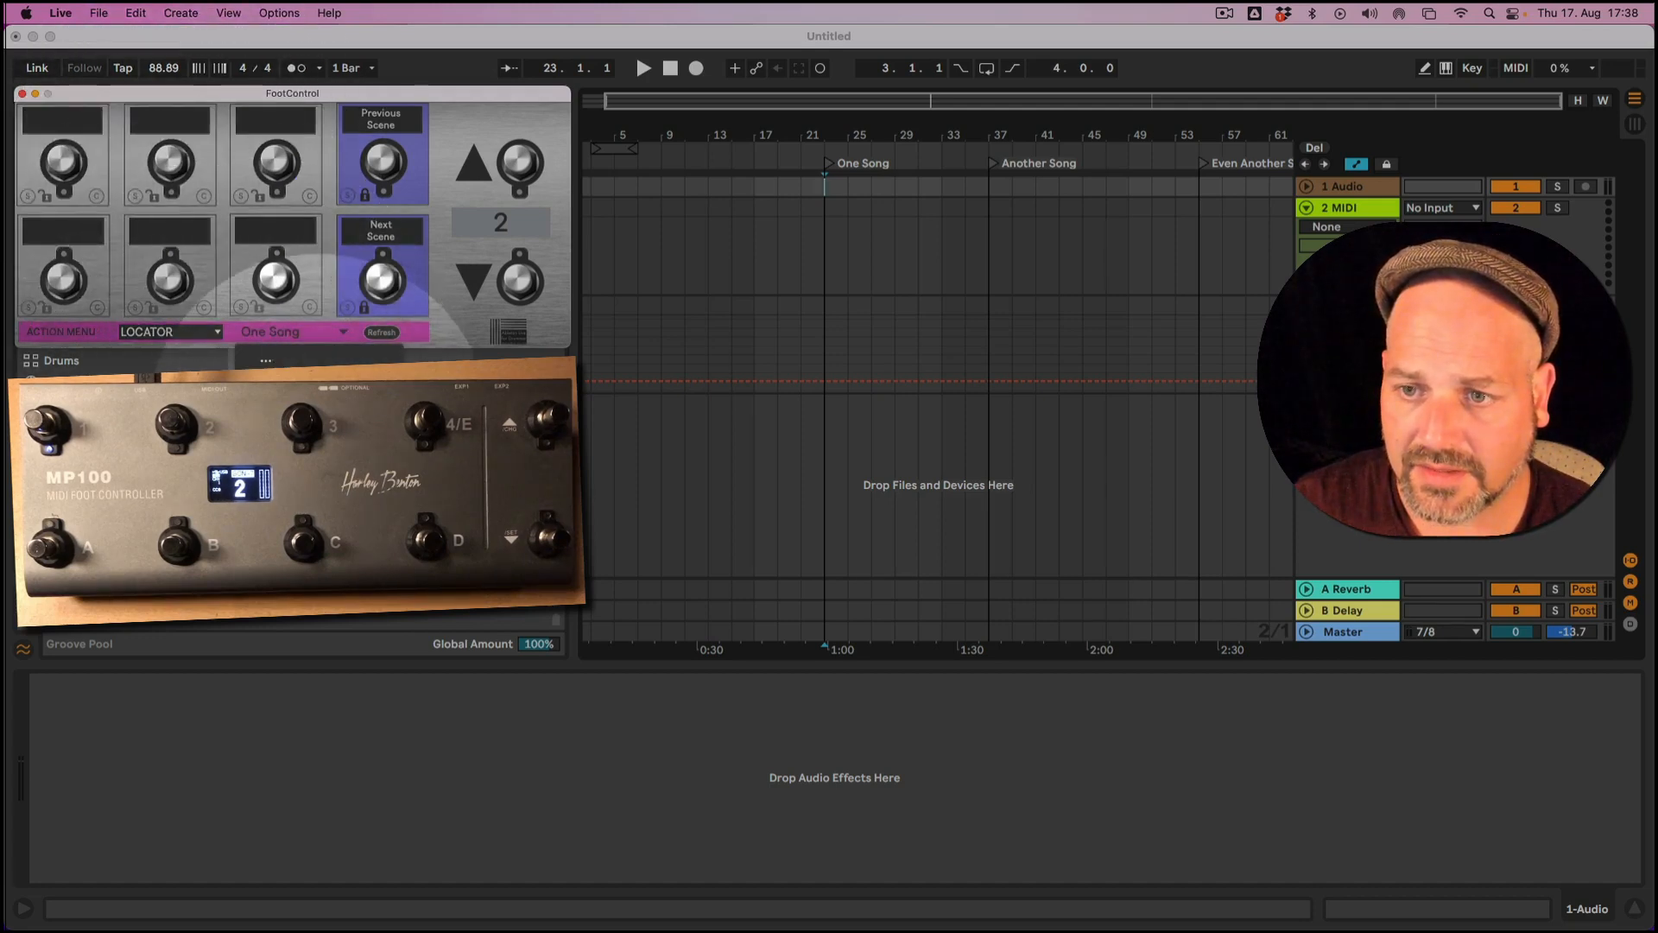
{"action": "left_click", "coordinate": [321, 406]}
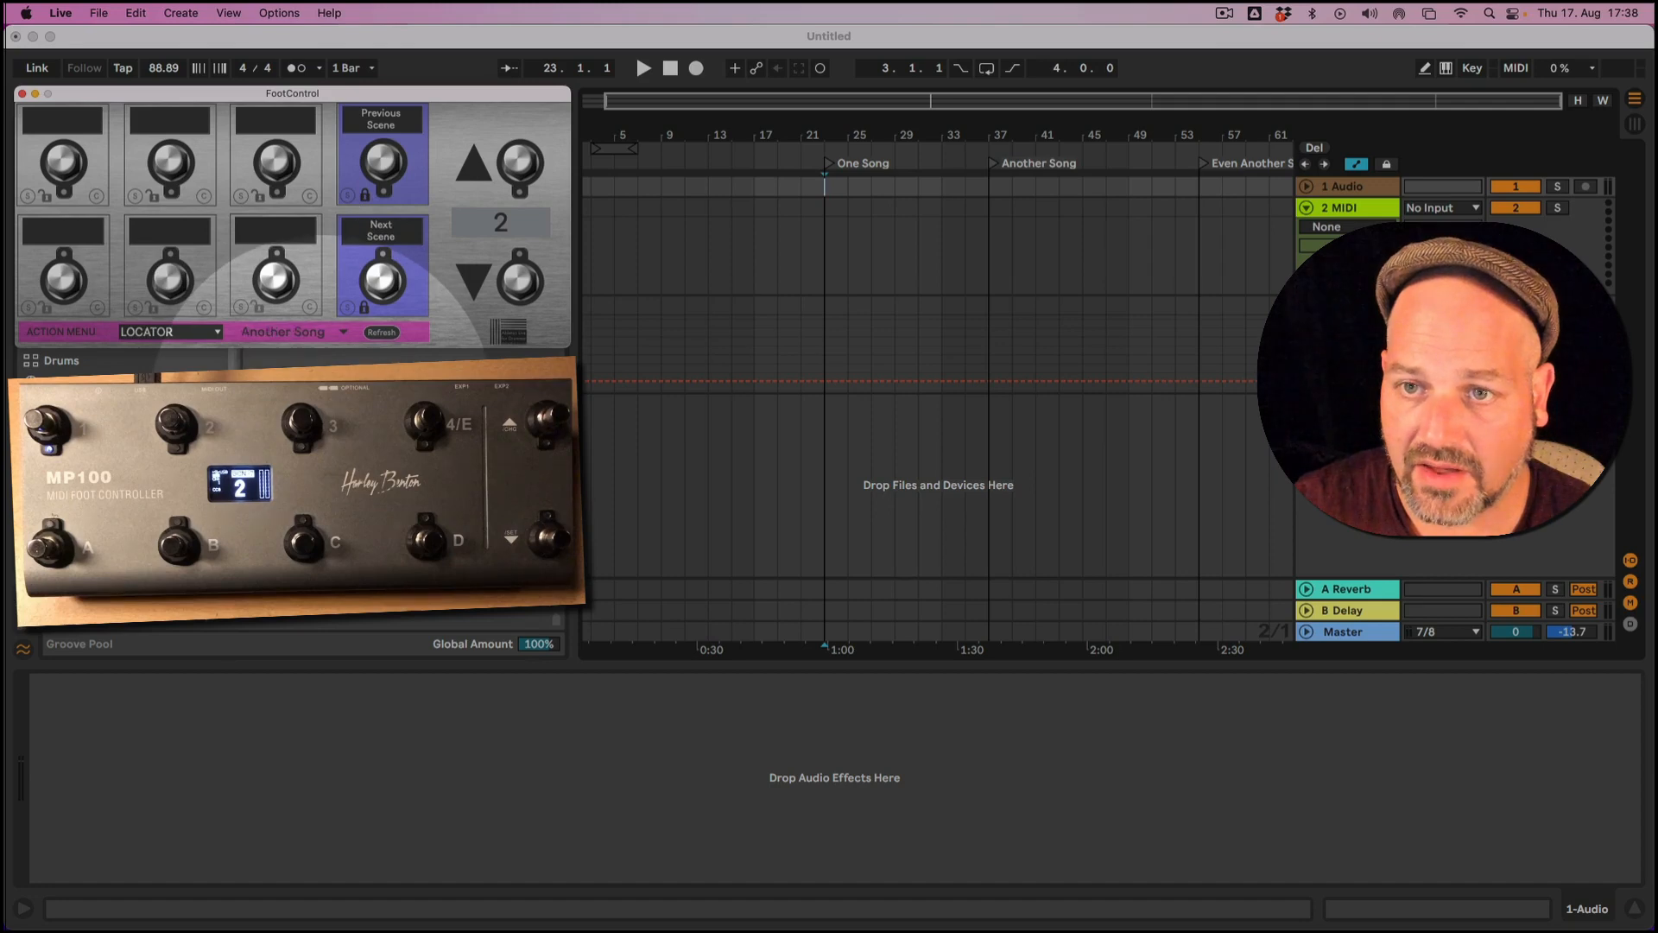
{"action": "left_click", "coordinate": [136, 197]}
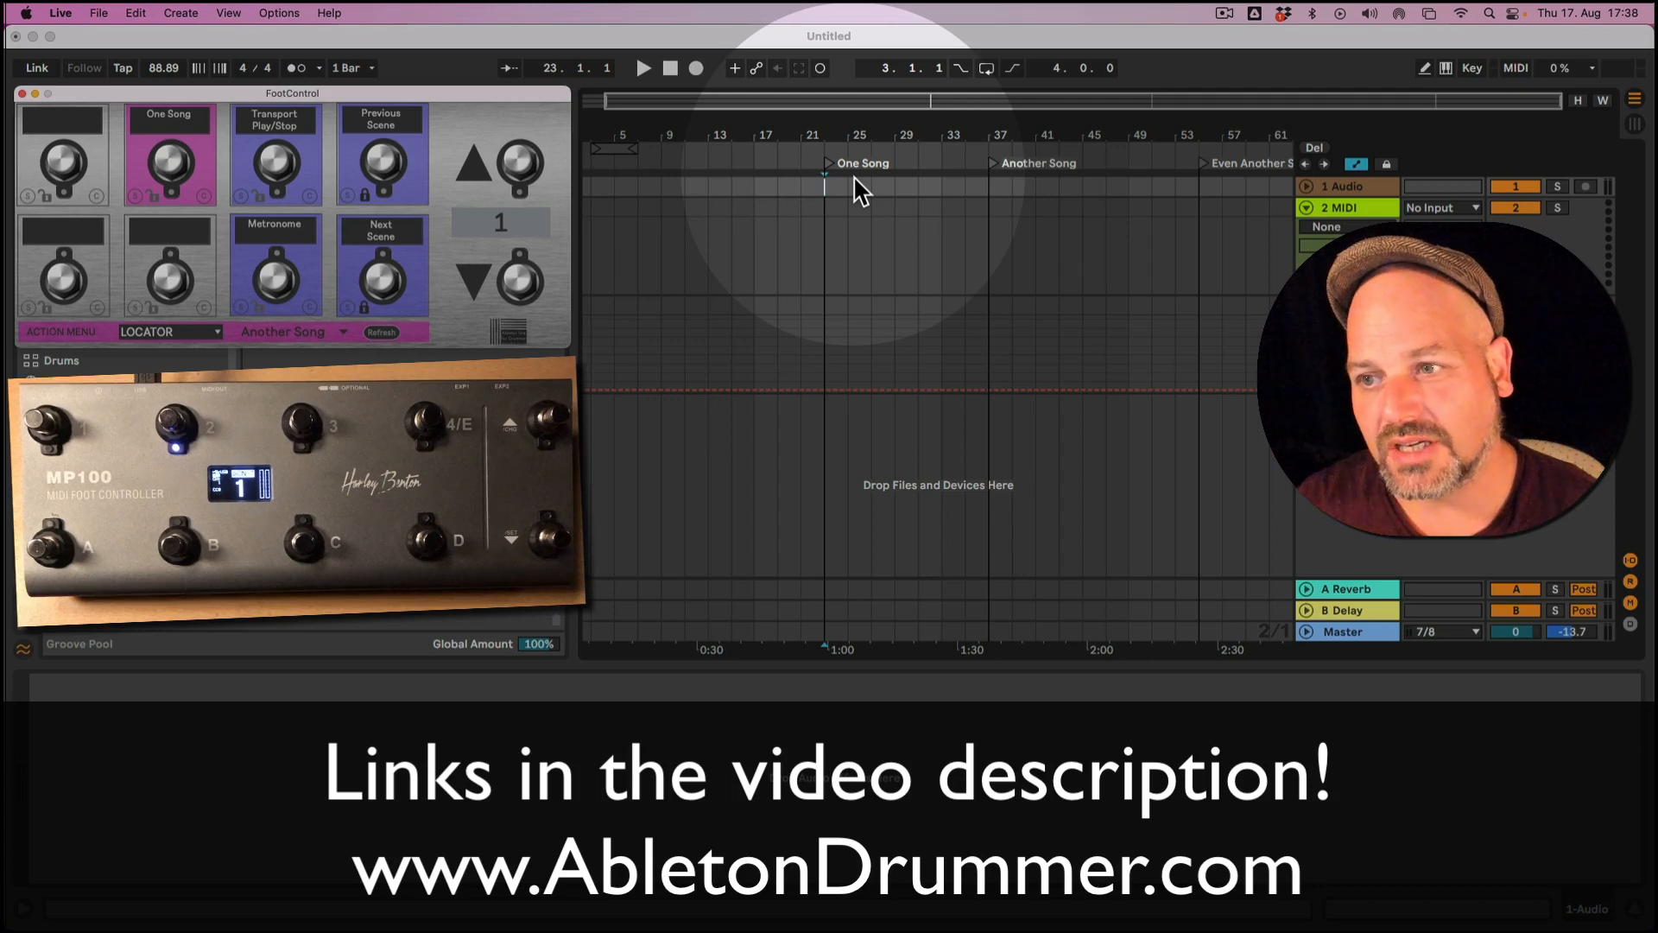
Step: Switch to the Session View and assign SCENE-Select for Scene Z to the second upper footswitch of page 2
{"action": "key", "text": "Tab"}
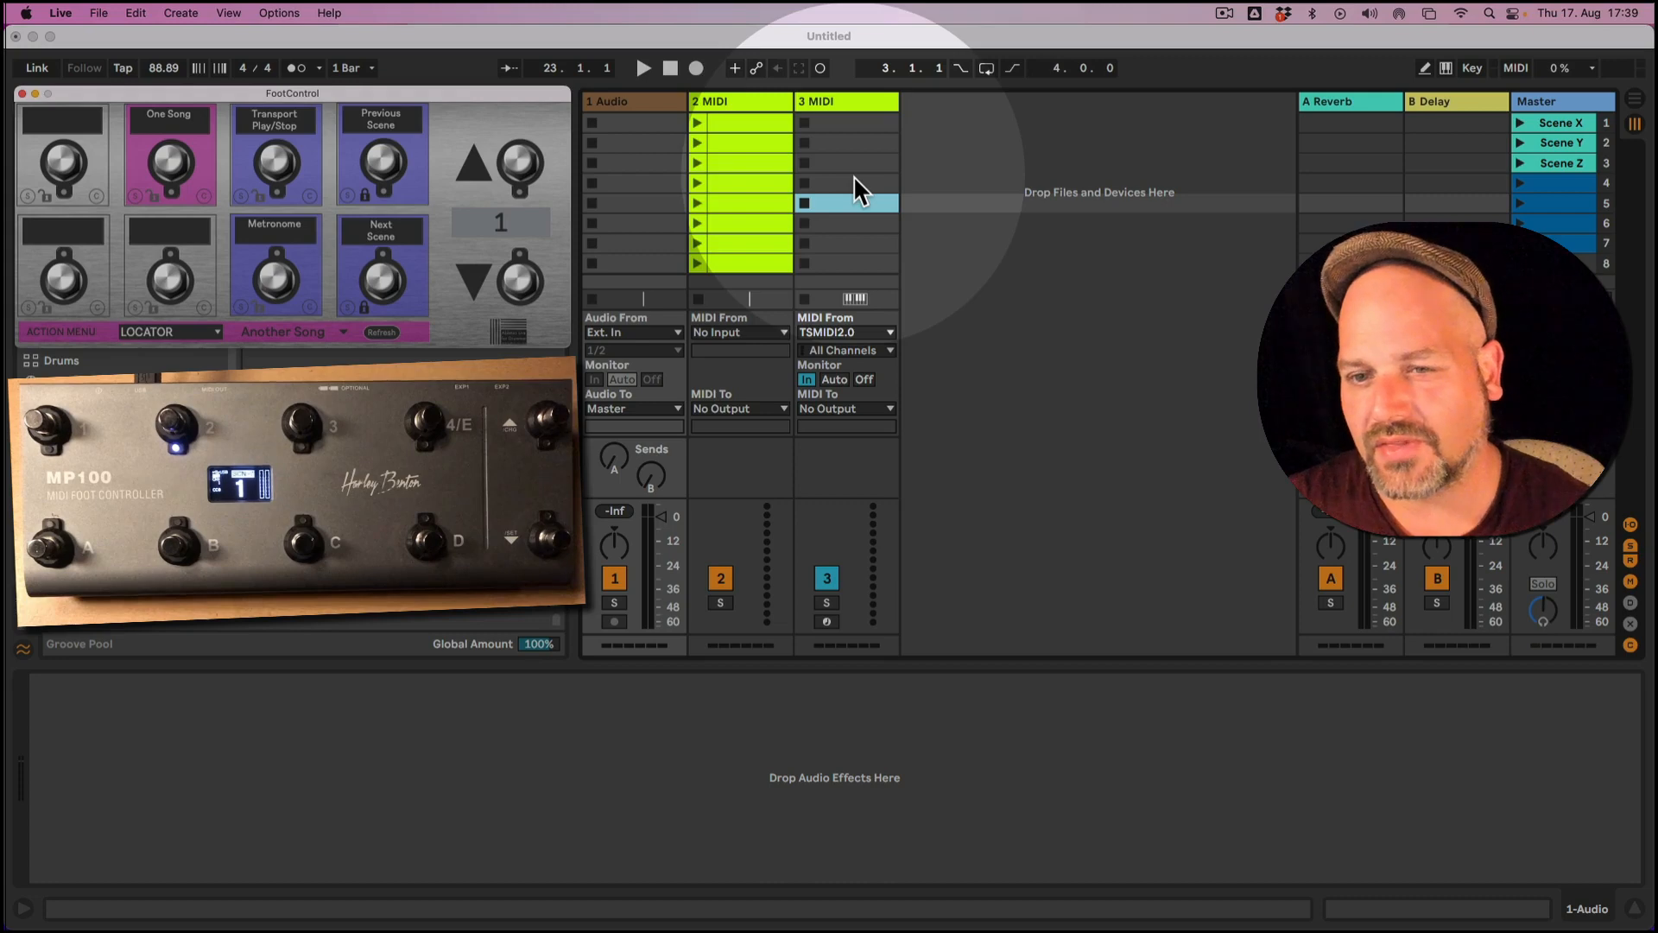
{"action": "left_click", "coordinate": [190, 331]}
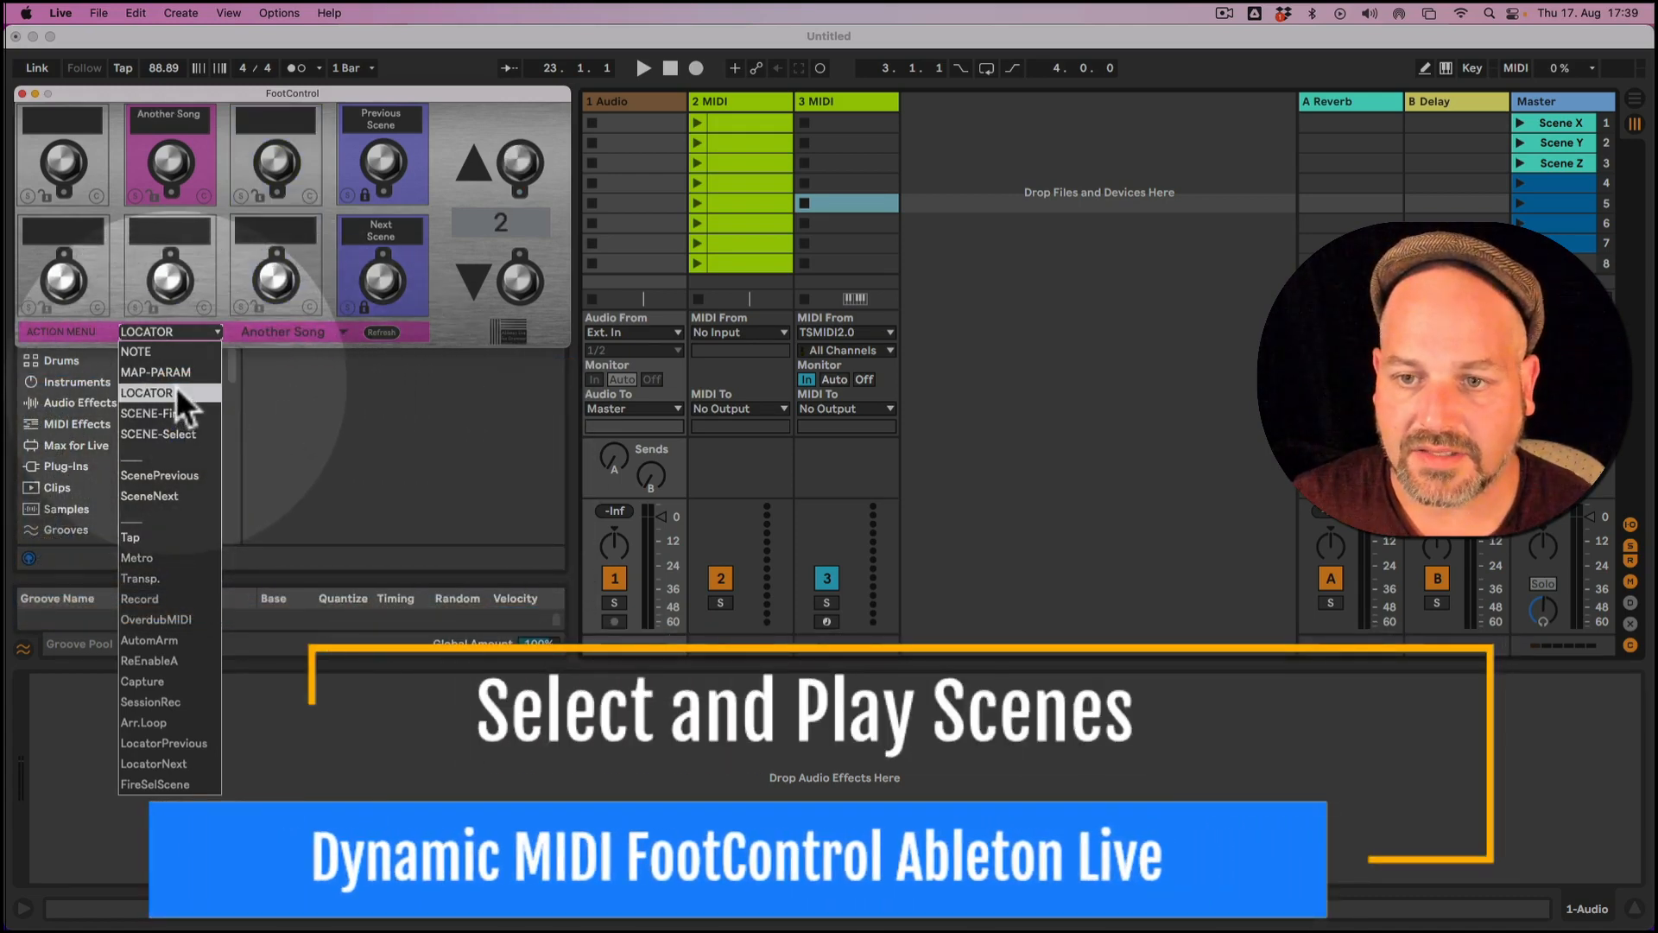
{"action": "left_click", "coordinate": [178, 436]}
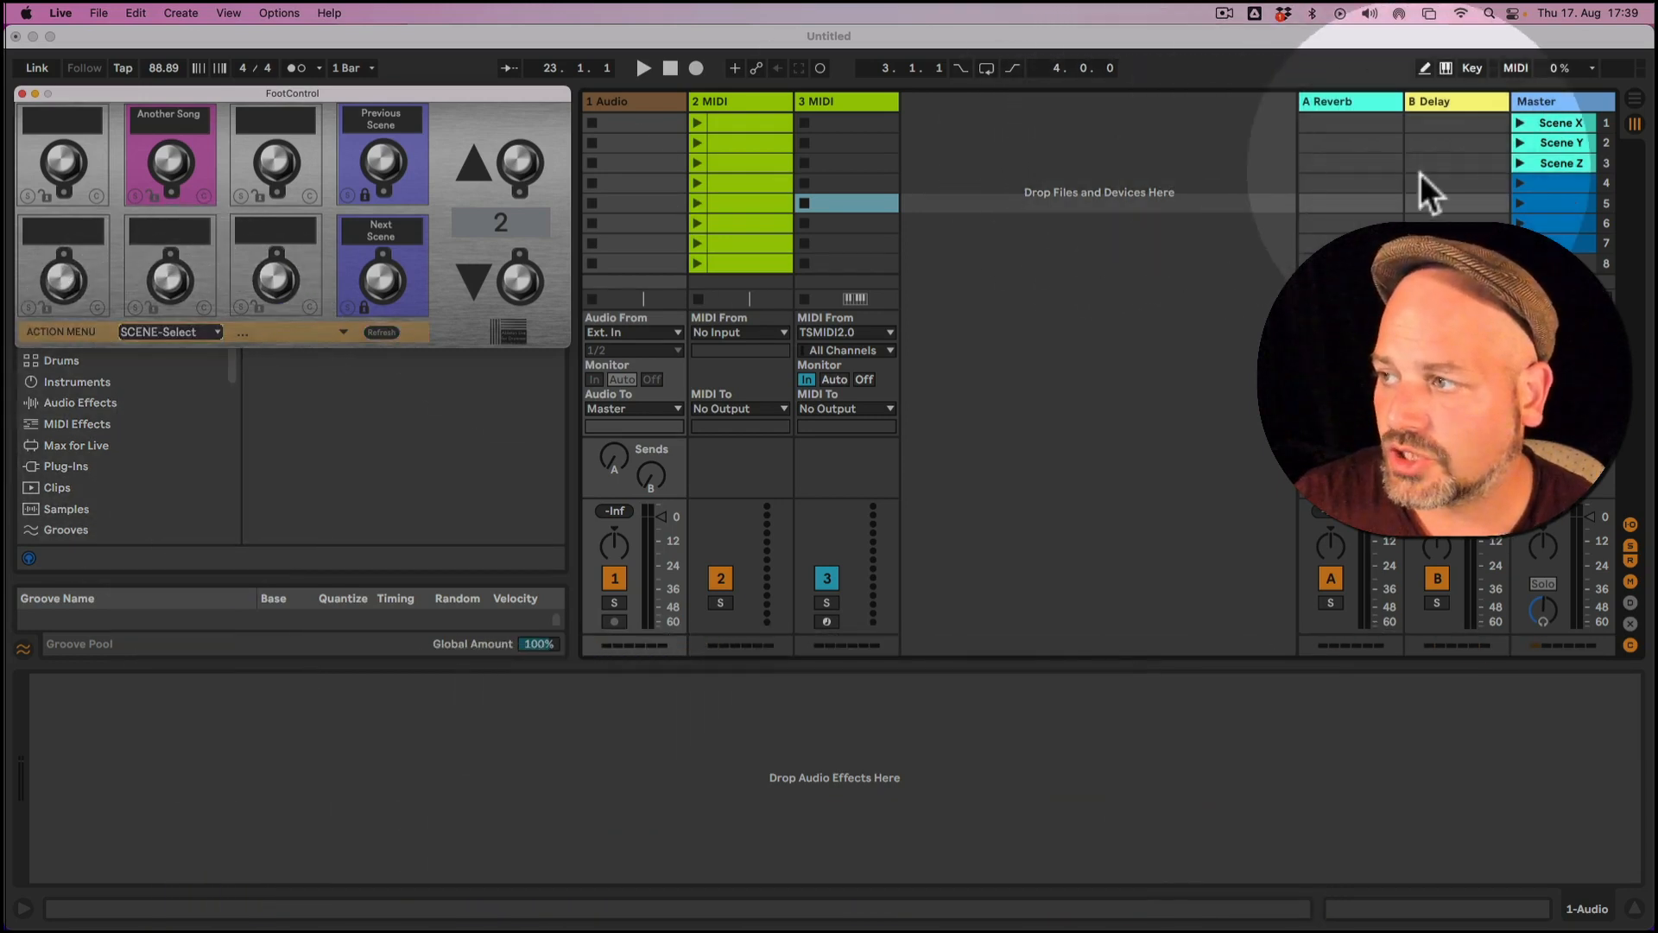
{"action": "left_click", "coordinate": [258, 331]}
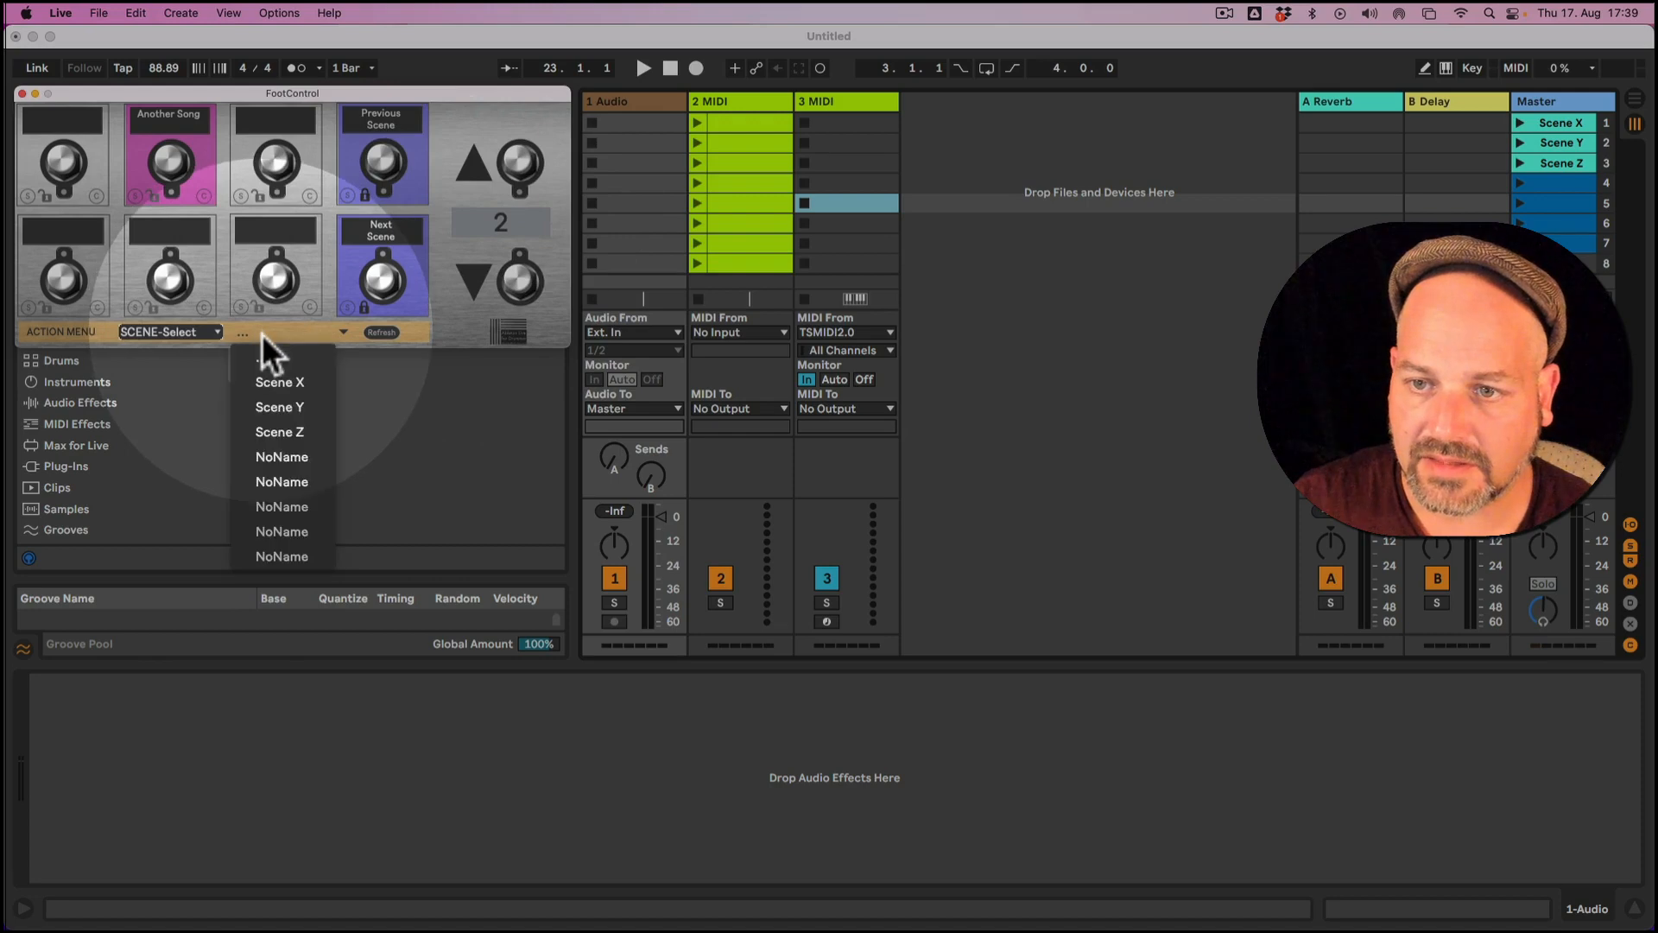
{"action": "left_click", "coordinate": [294, 433]}
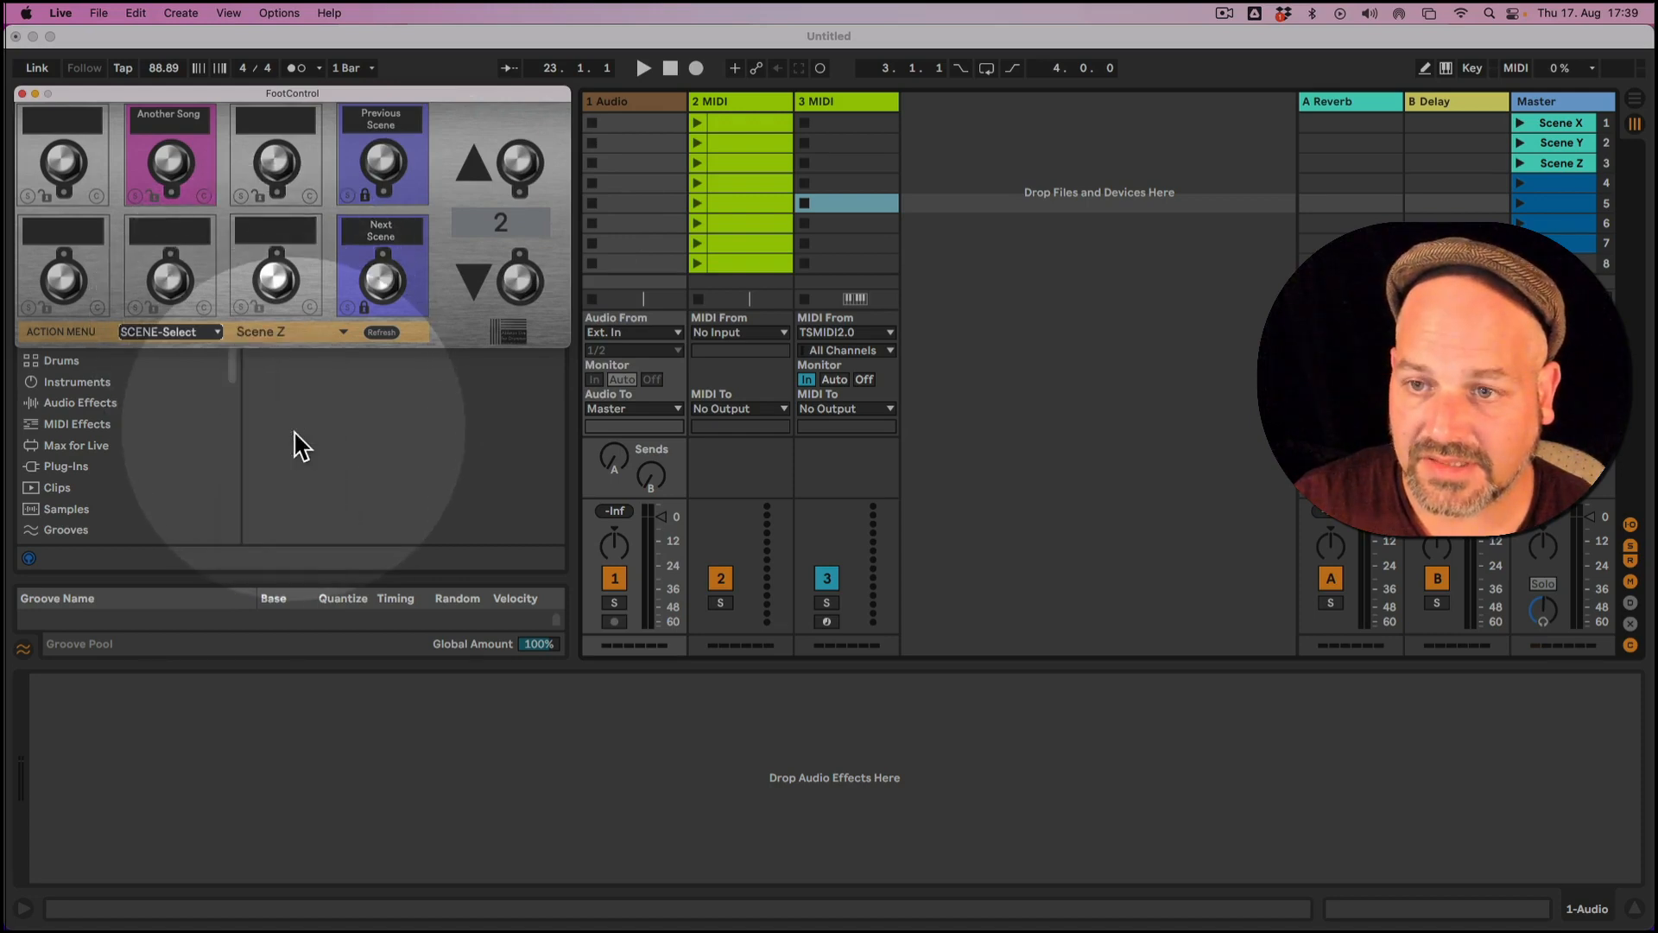
{"action": "left_click", "coordinate": [136, 197]}
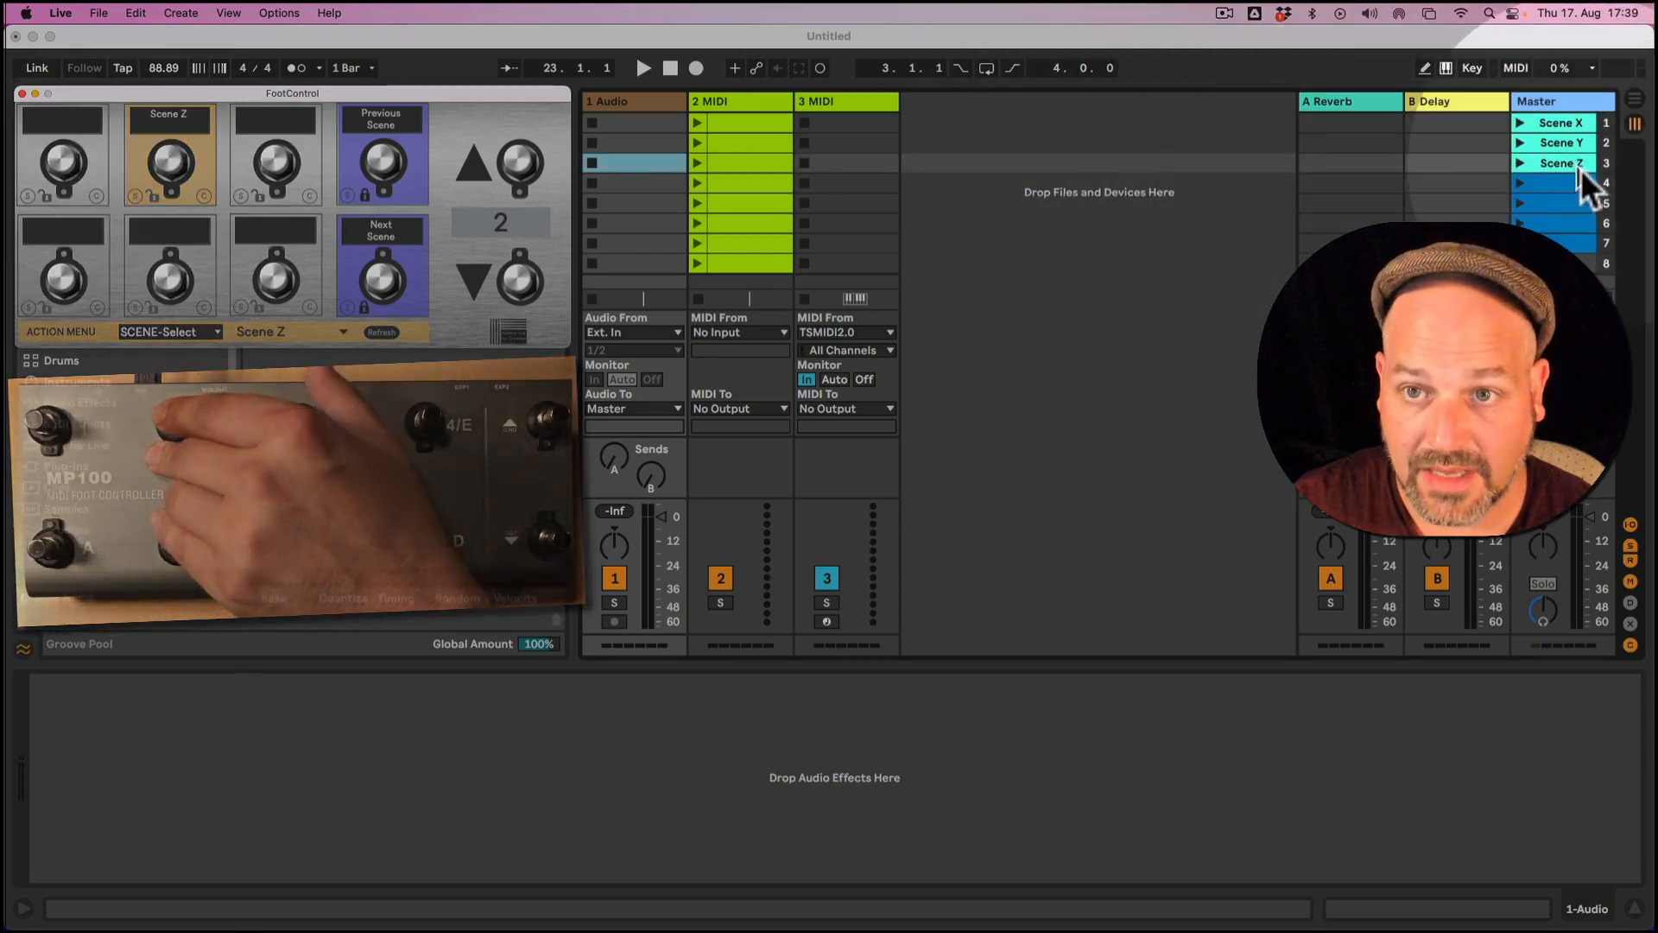
Step: Assign the SCENE-Fire action for Scene Z to the third footswitch in the upper row of page 2
{"action": "left_click", "coordinate": [209, 330]}
{"action": "left_click", "coordinate": [203, 414]}
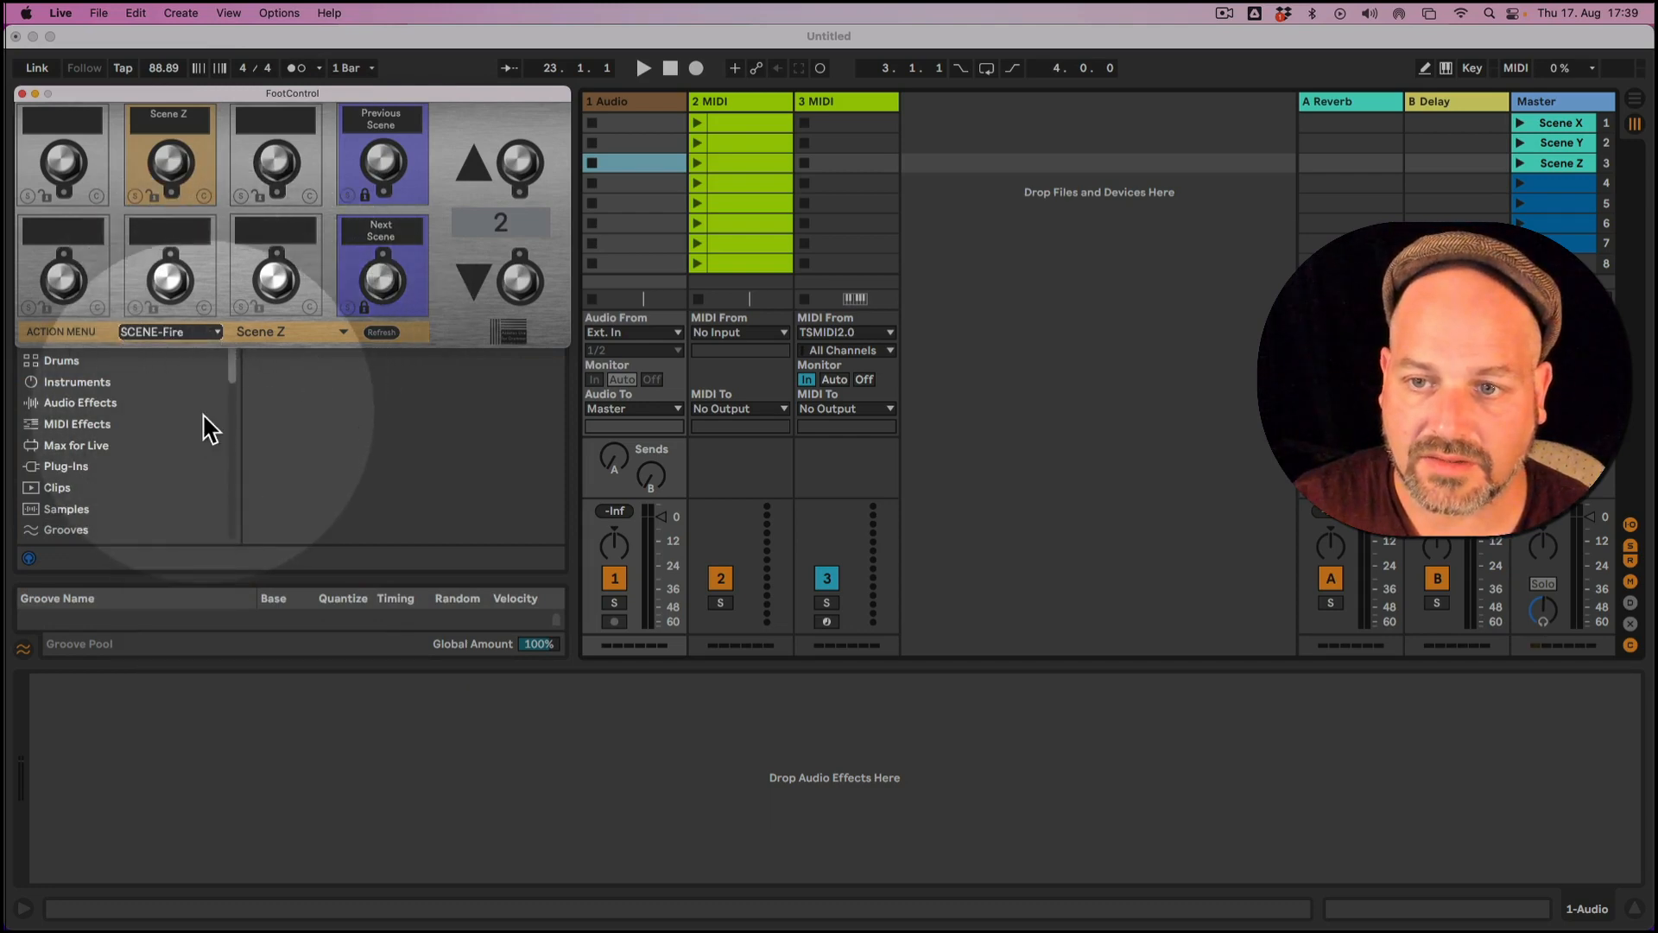
{"action": "left_click", "coordinate": [264, 330]}
{"action": "left_click", "coordinate": [283, 434]}
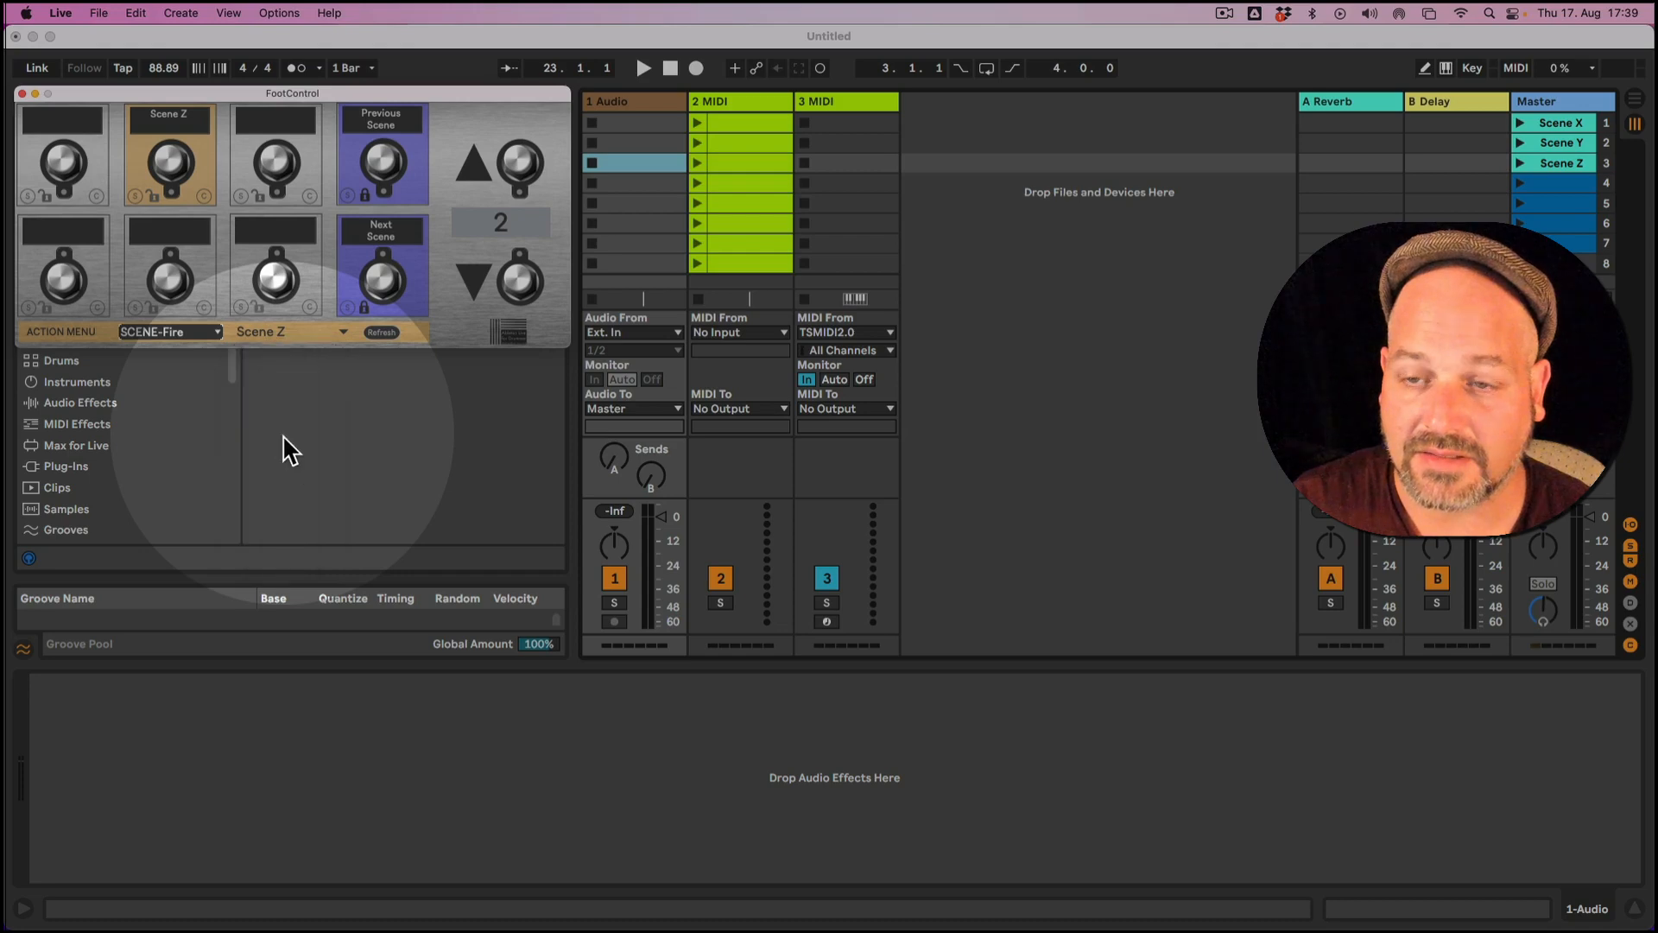
{"action": "left_click", "coordinate": [241, 194]}
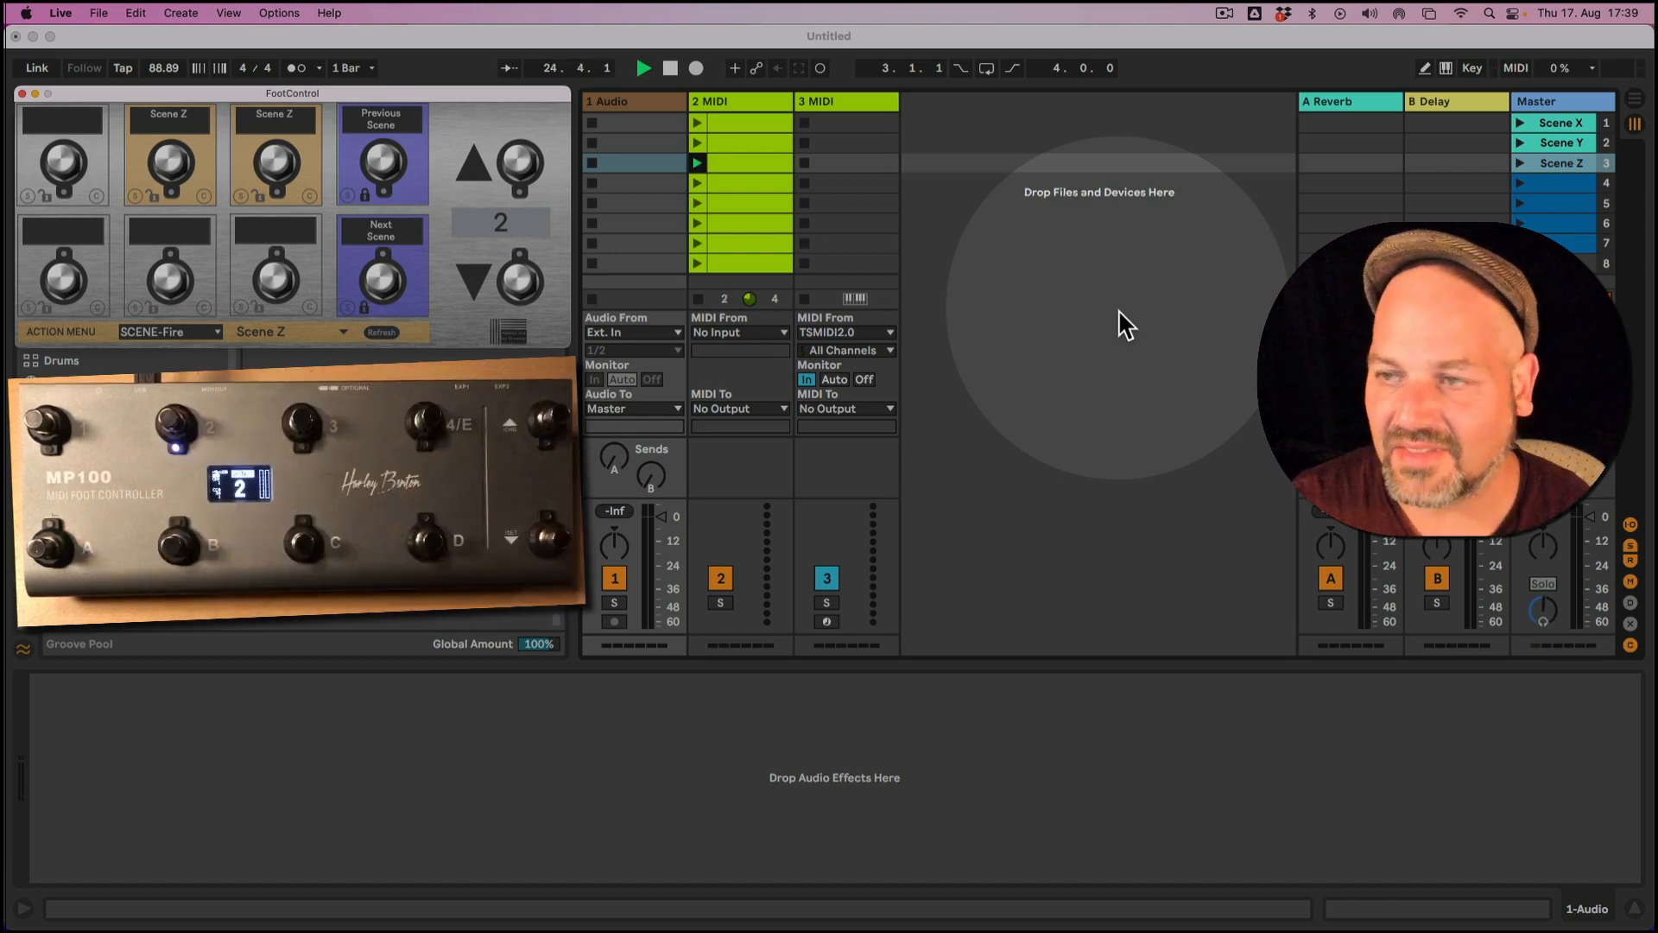
Step: Assign the FireSelScene action to the second footswitch in the lower row of page 2
{"action": "left_click", "coordinate": [1548, 204]}
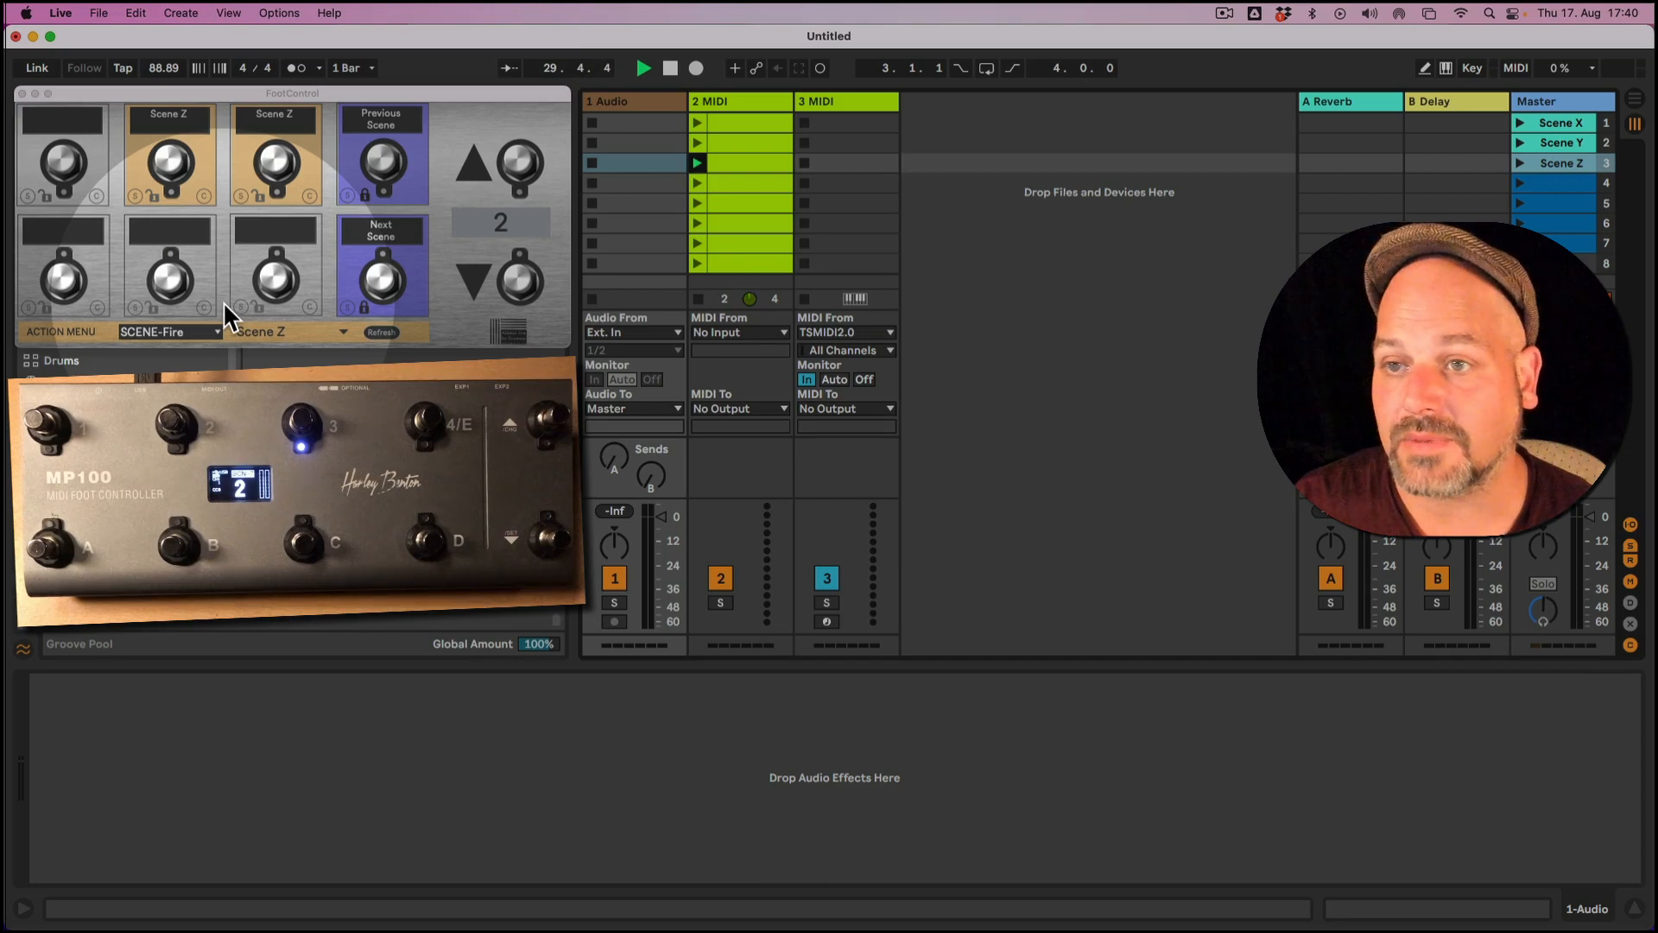
{"action": "left_click", "coordinate": [180, 333]}
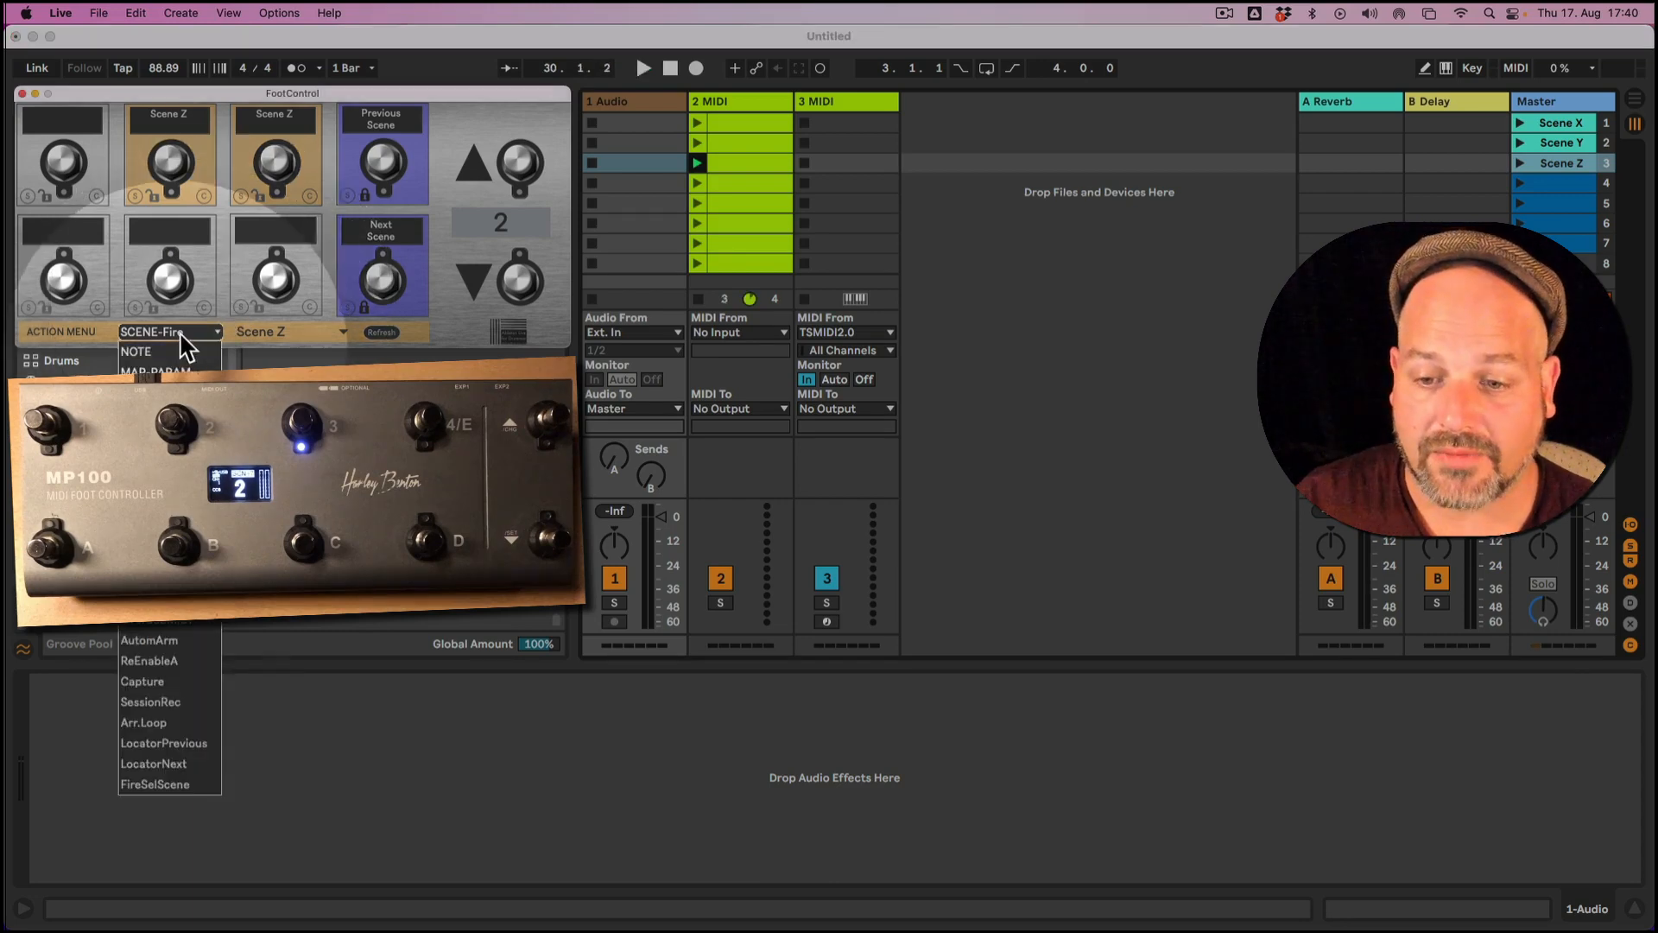
{"action": "left_click", "coordinate": [177, 793]}
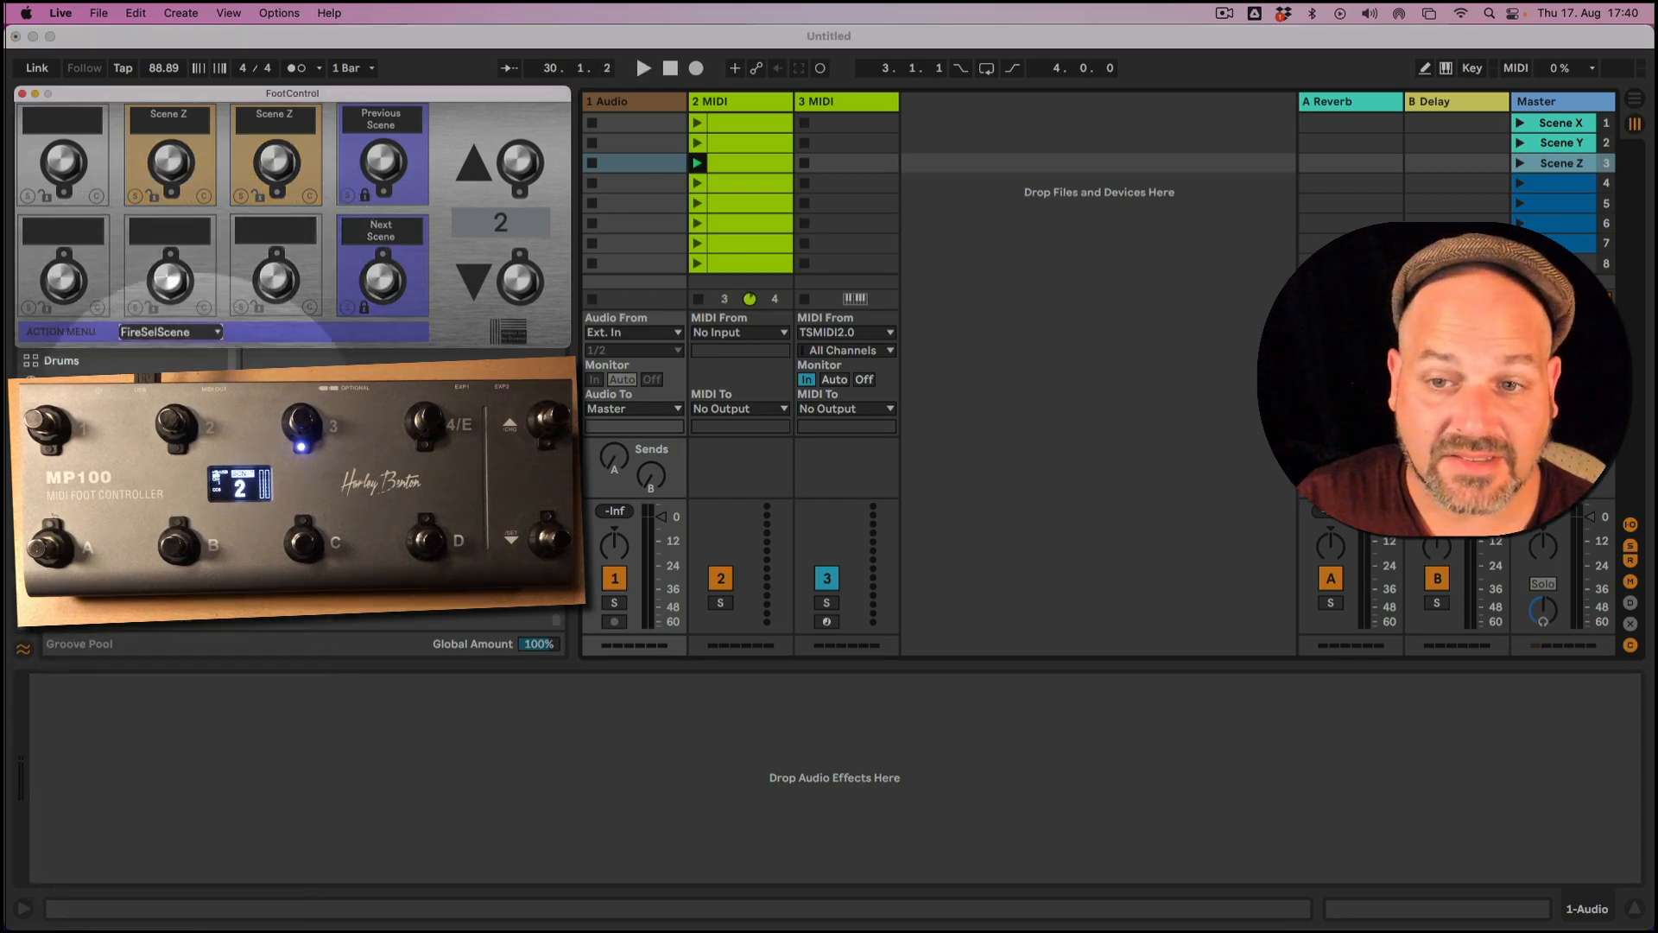
{"action": "left_click", "coordinate": [135, 308]}
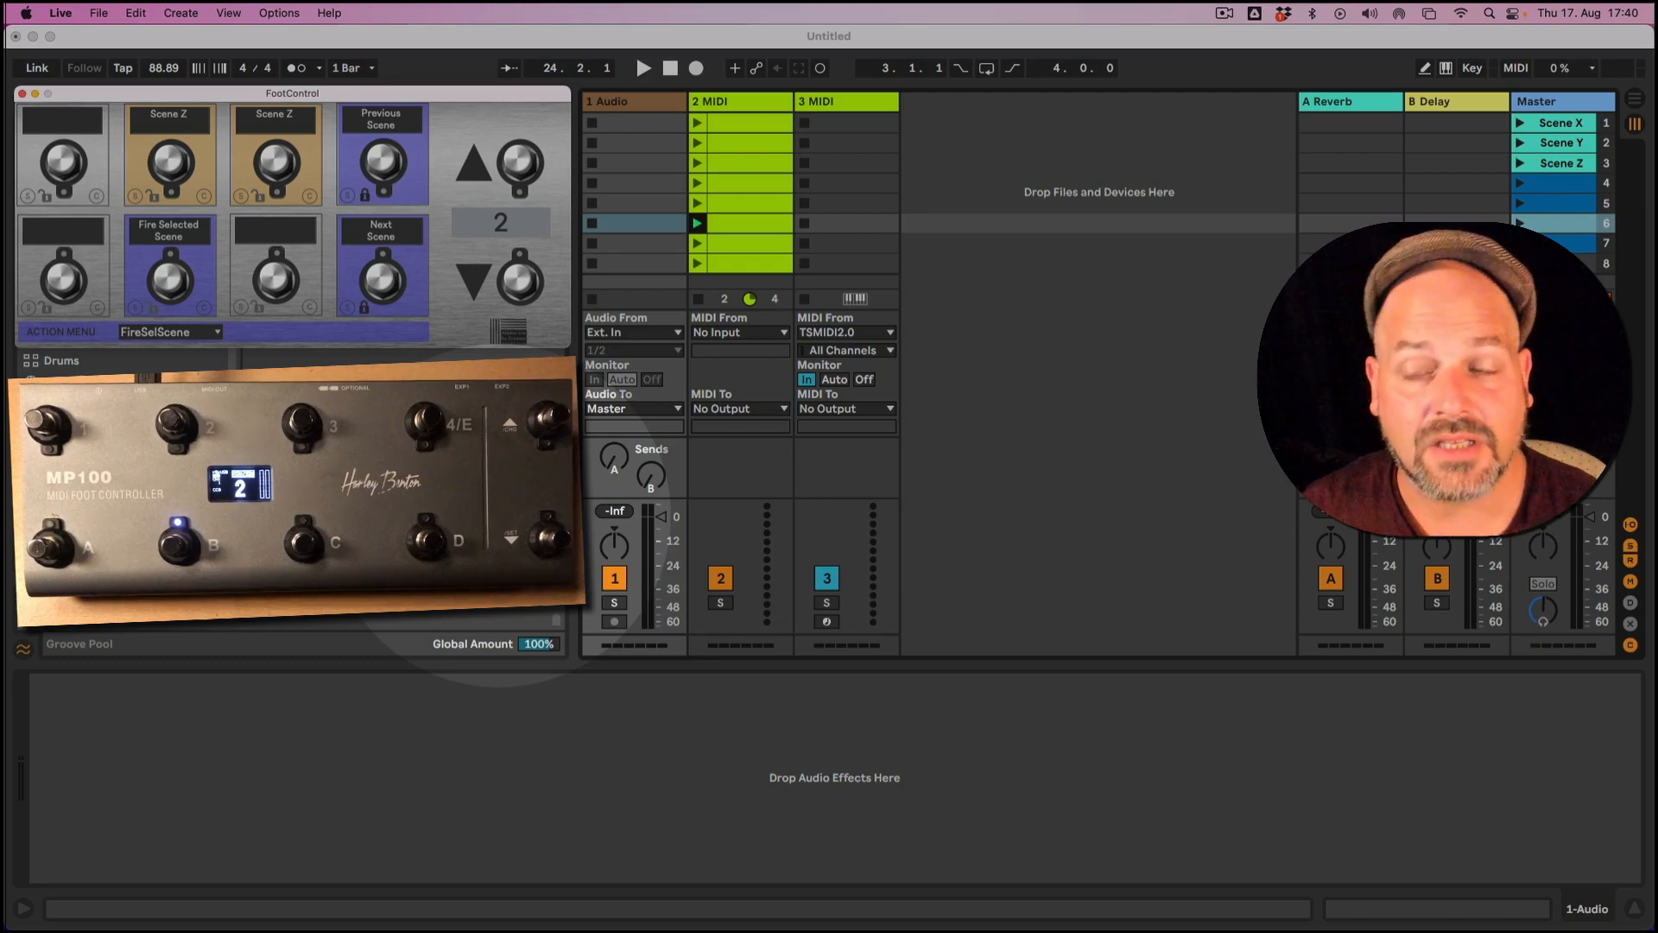
Step: Check the locators in the Arrangement View and return to the Session View
{"action": "key", "text": "Tab"}
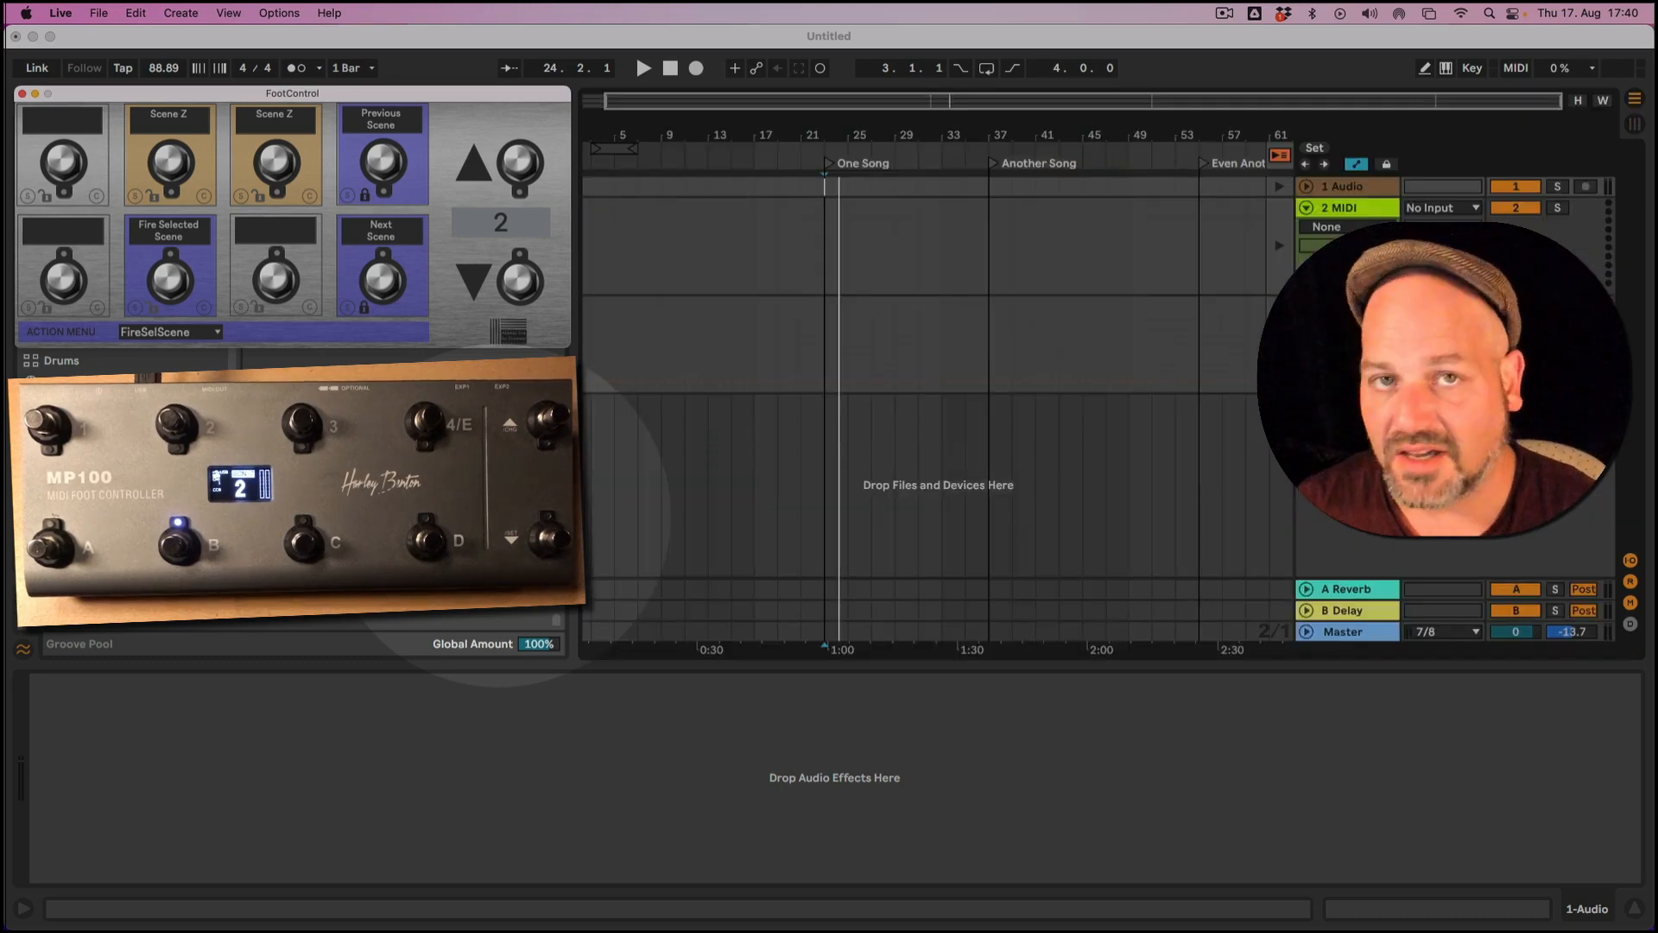
{"action": "left_click", "coordinate": [951, 148]}
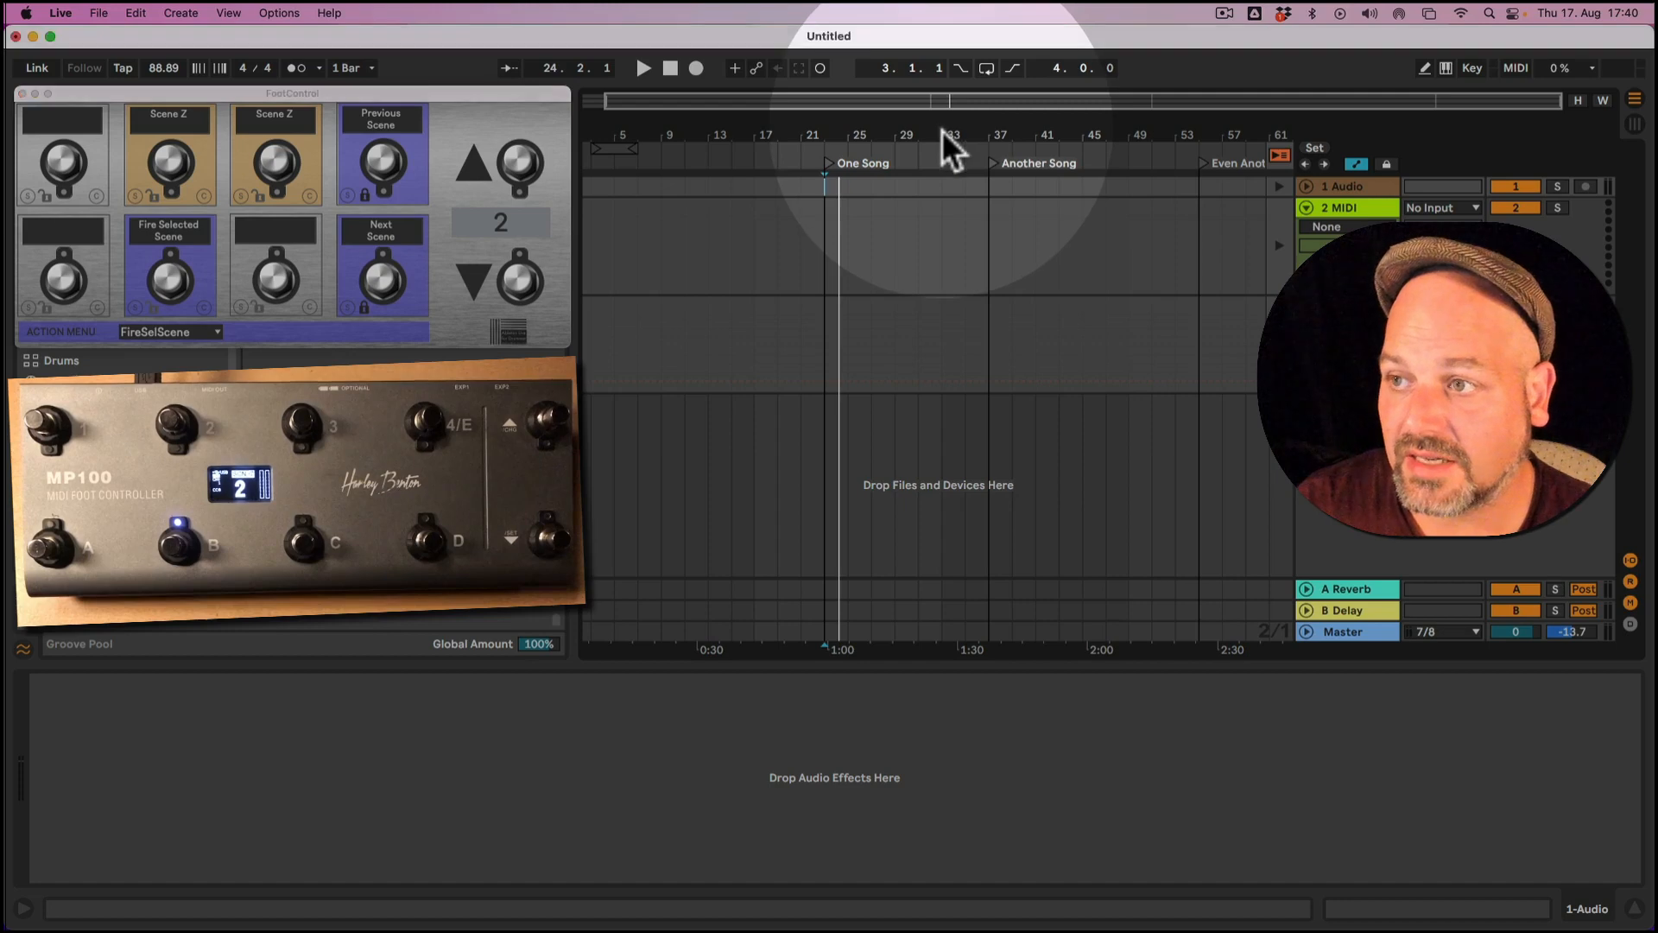
{"action": "key", "text": "Tab"}
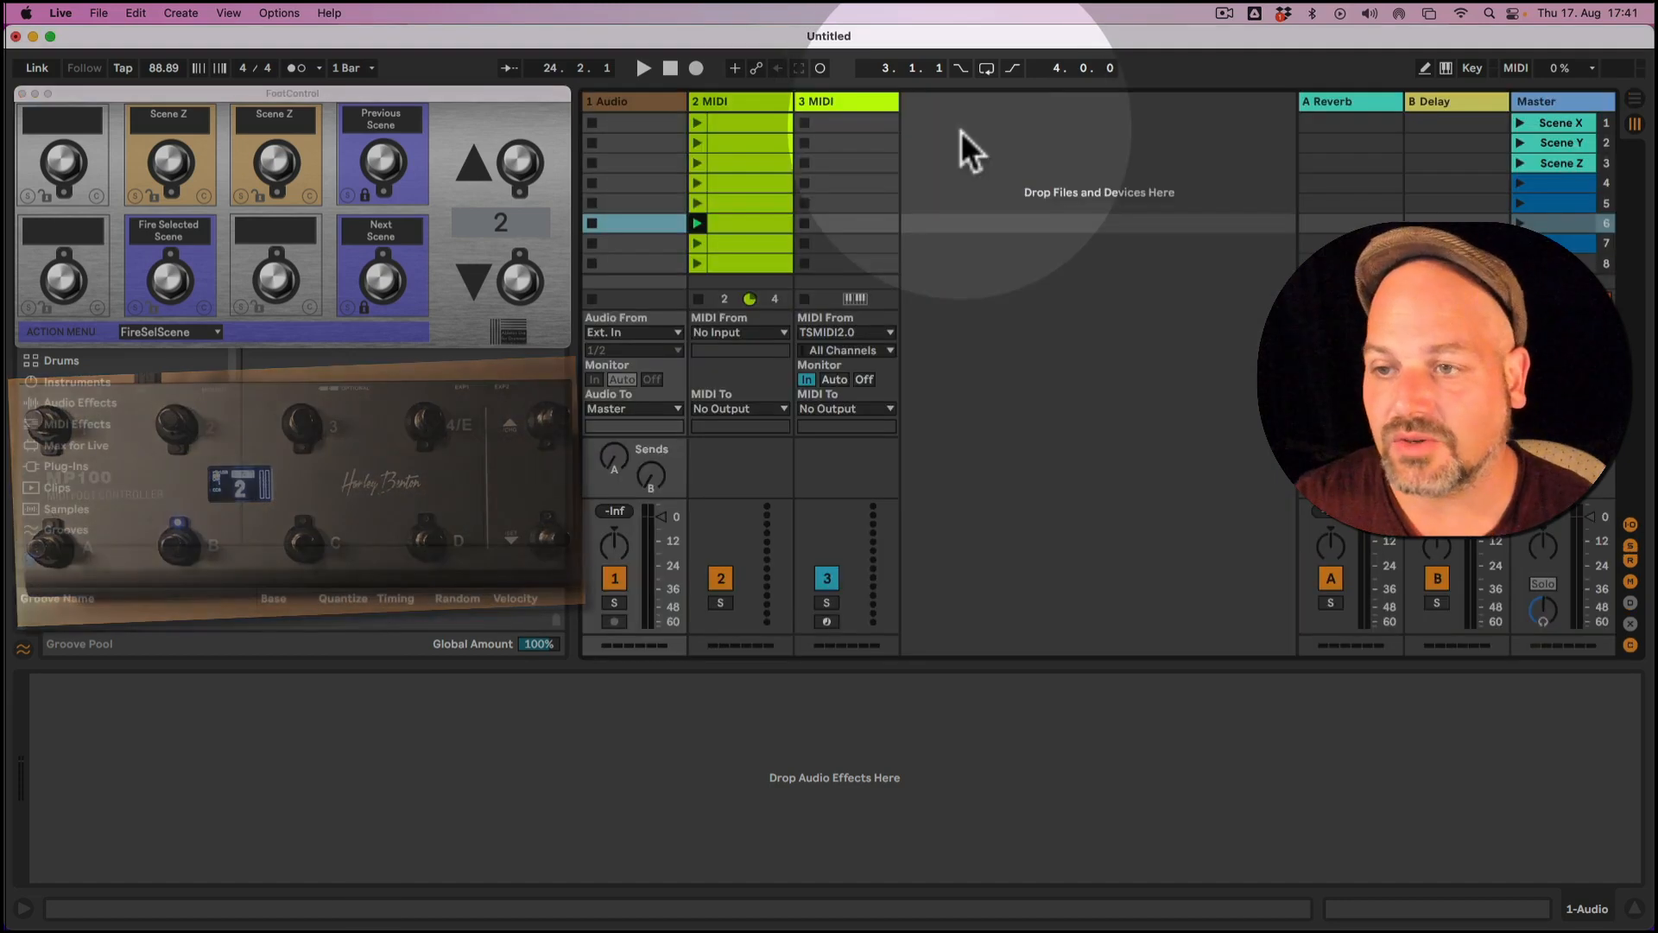
Step: Choose the MAP-PARAM action, map the 1 Audio track activator to the third footswitch in the lower row of page 2, and test it
{"action": "left_click", "coordinate": [184, 329]}
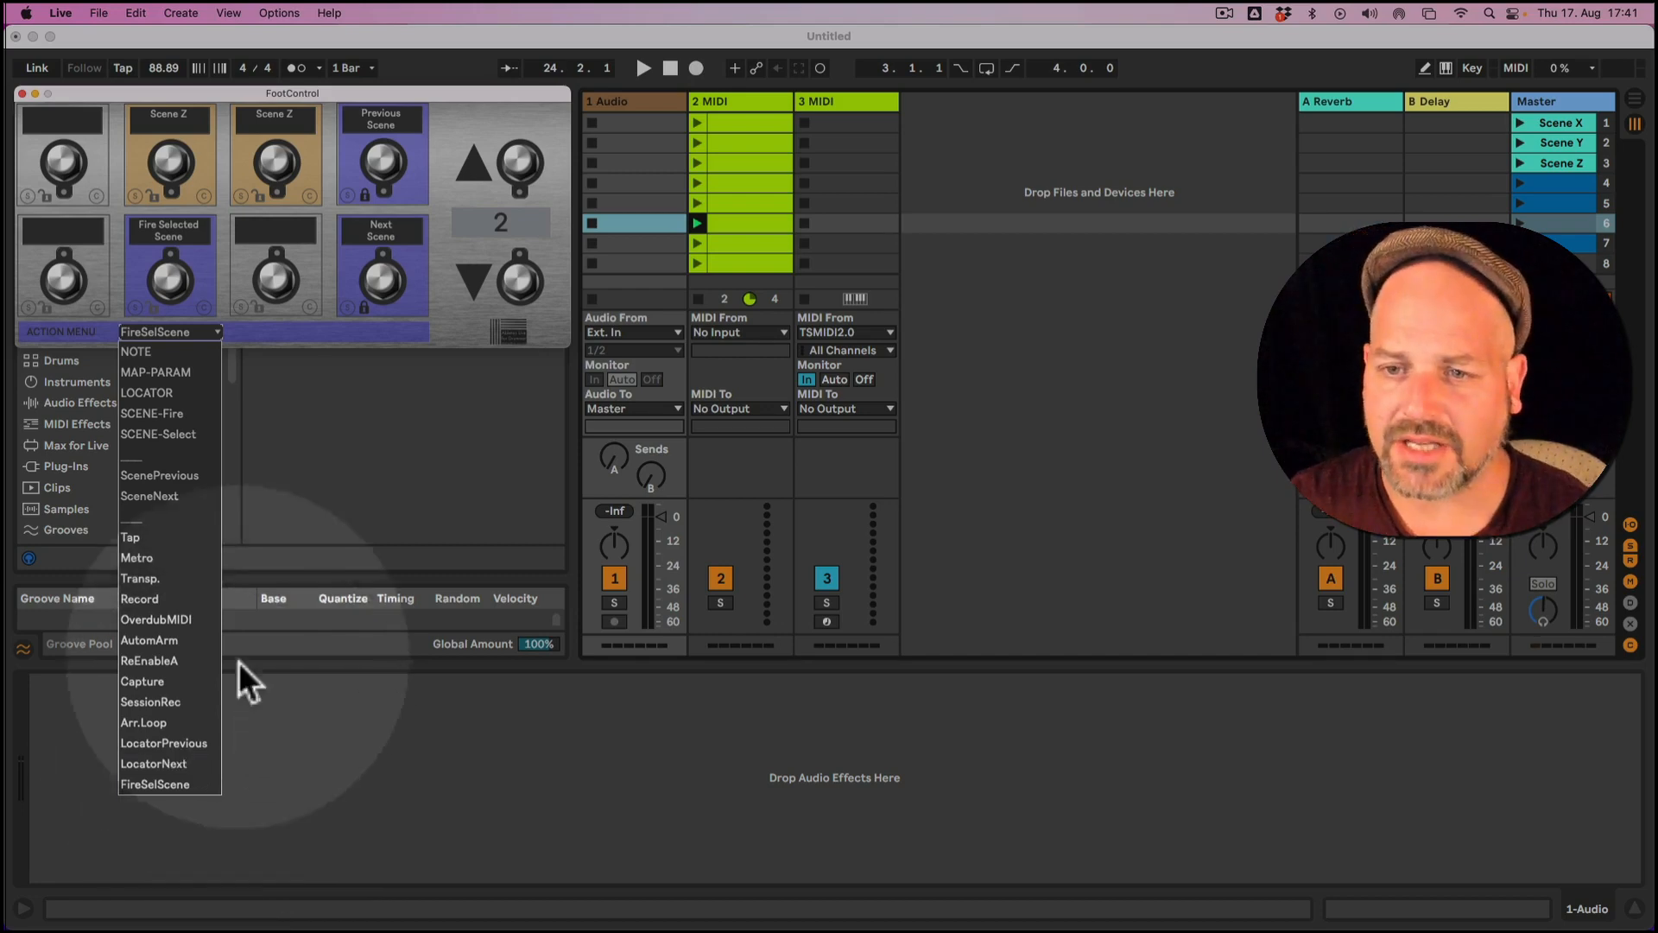
{"action": "left_click", "coordinate": [165, 375]}
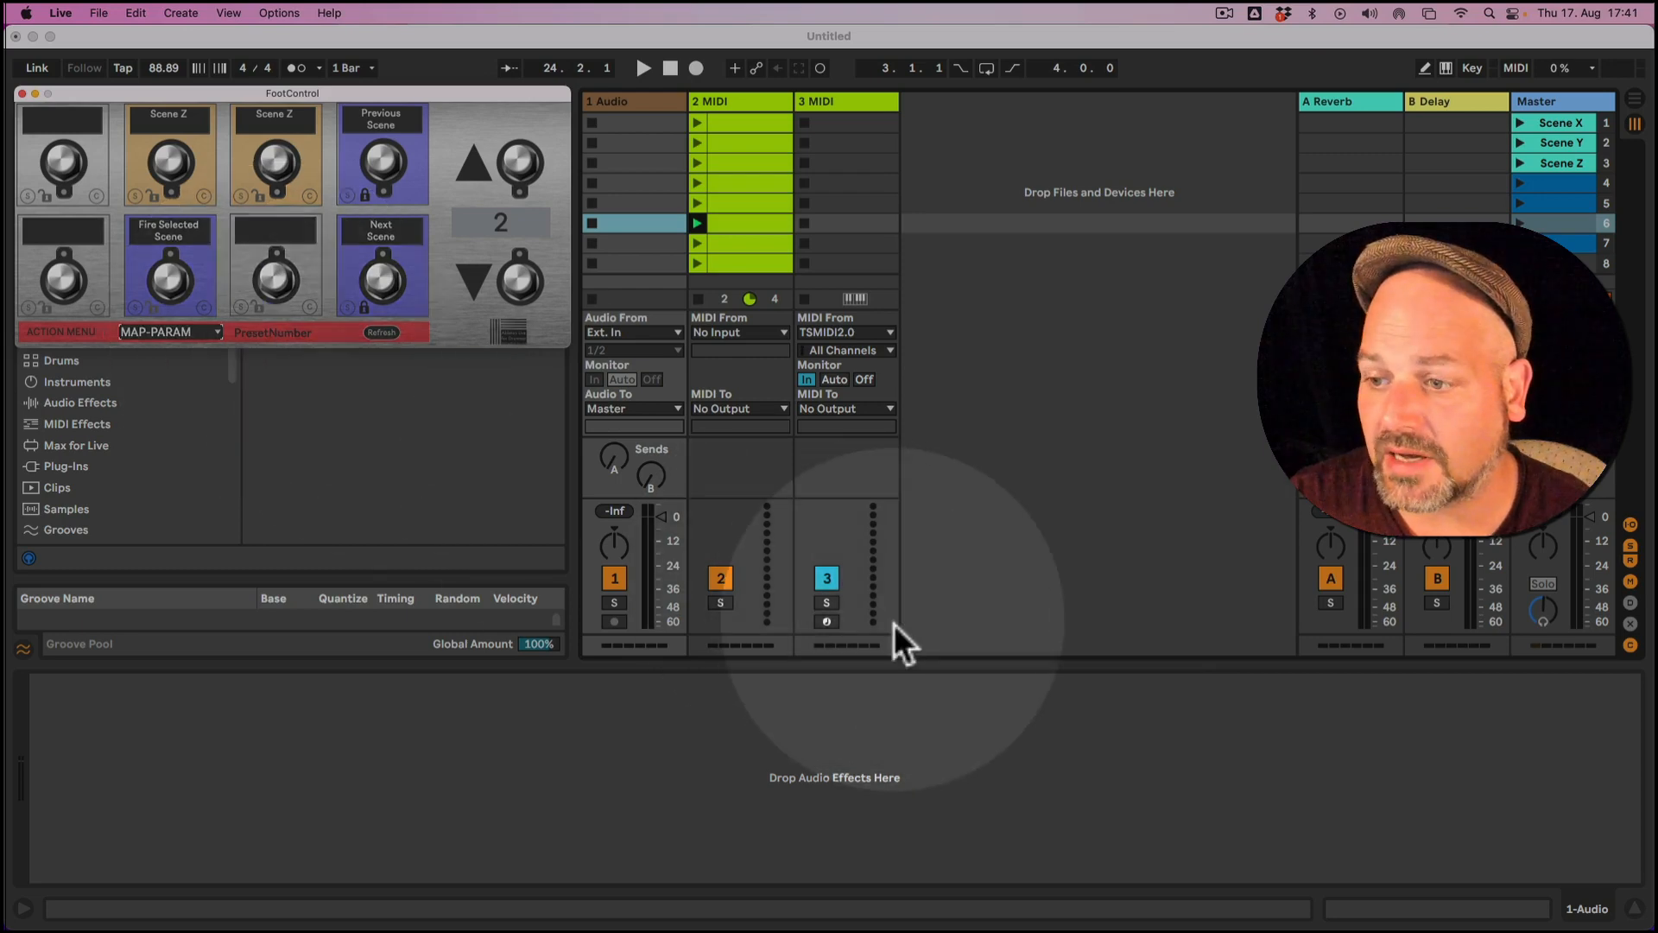
{"action": "left_click", "coordinate": [831, 582]}
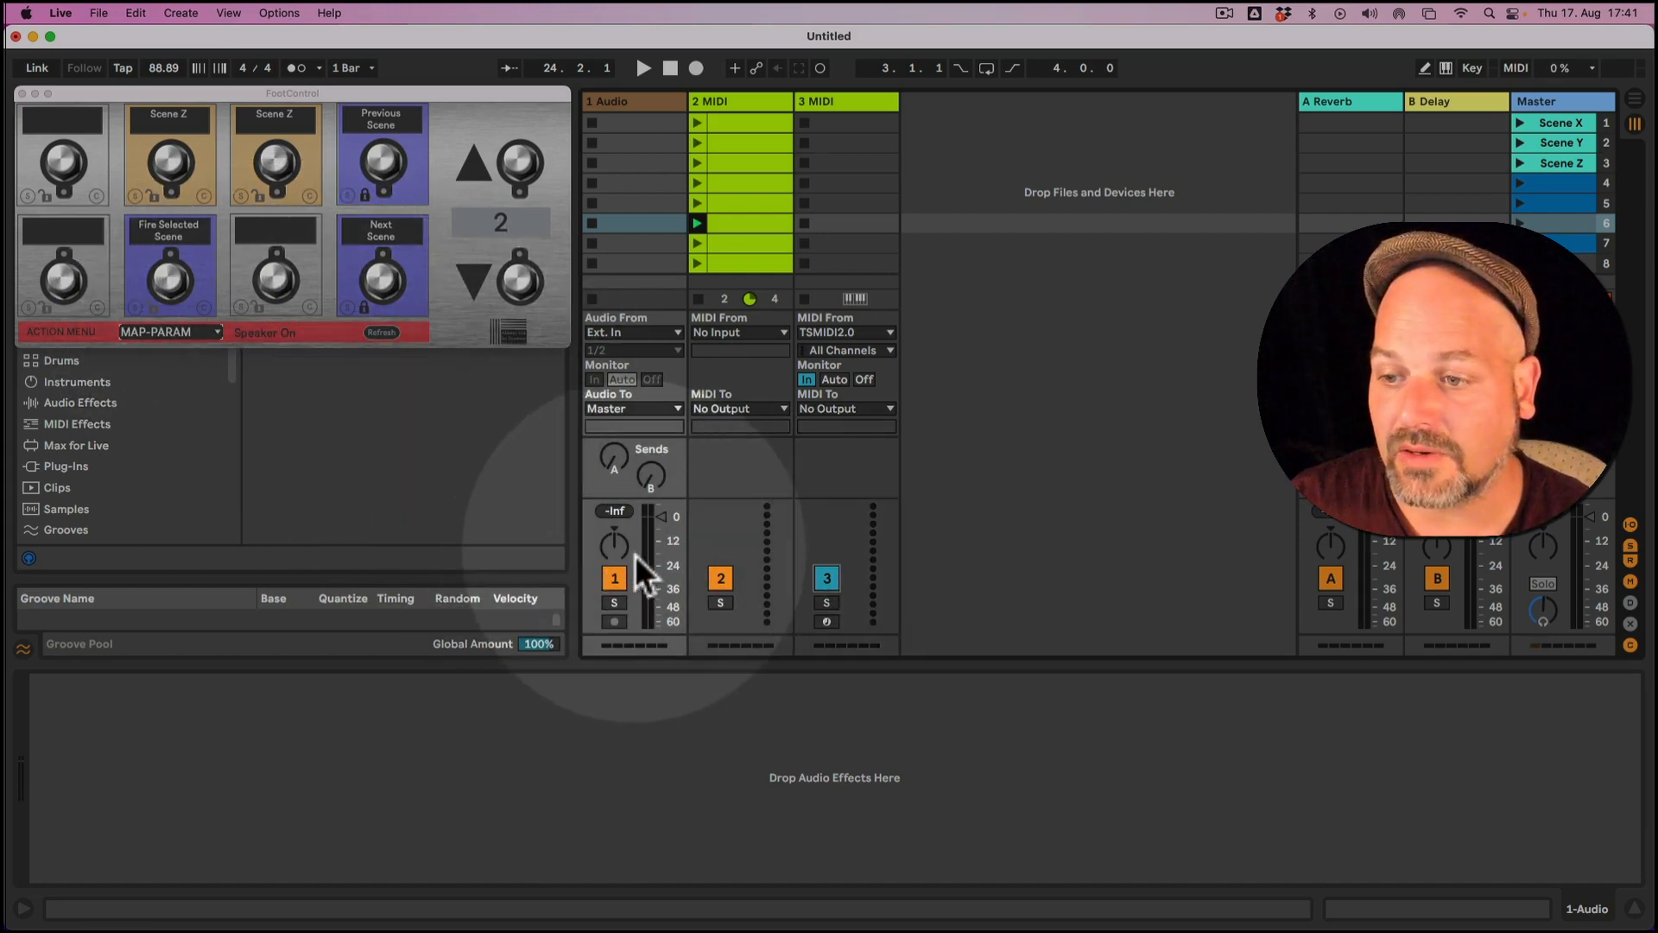
{"action": "left_click", "coordinate": [646, 554]}
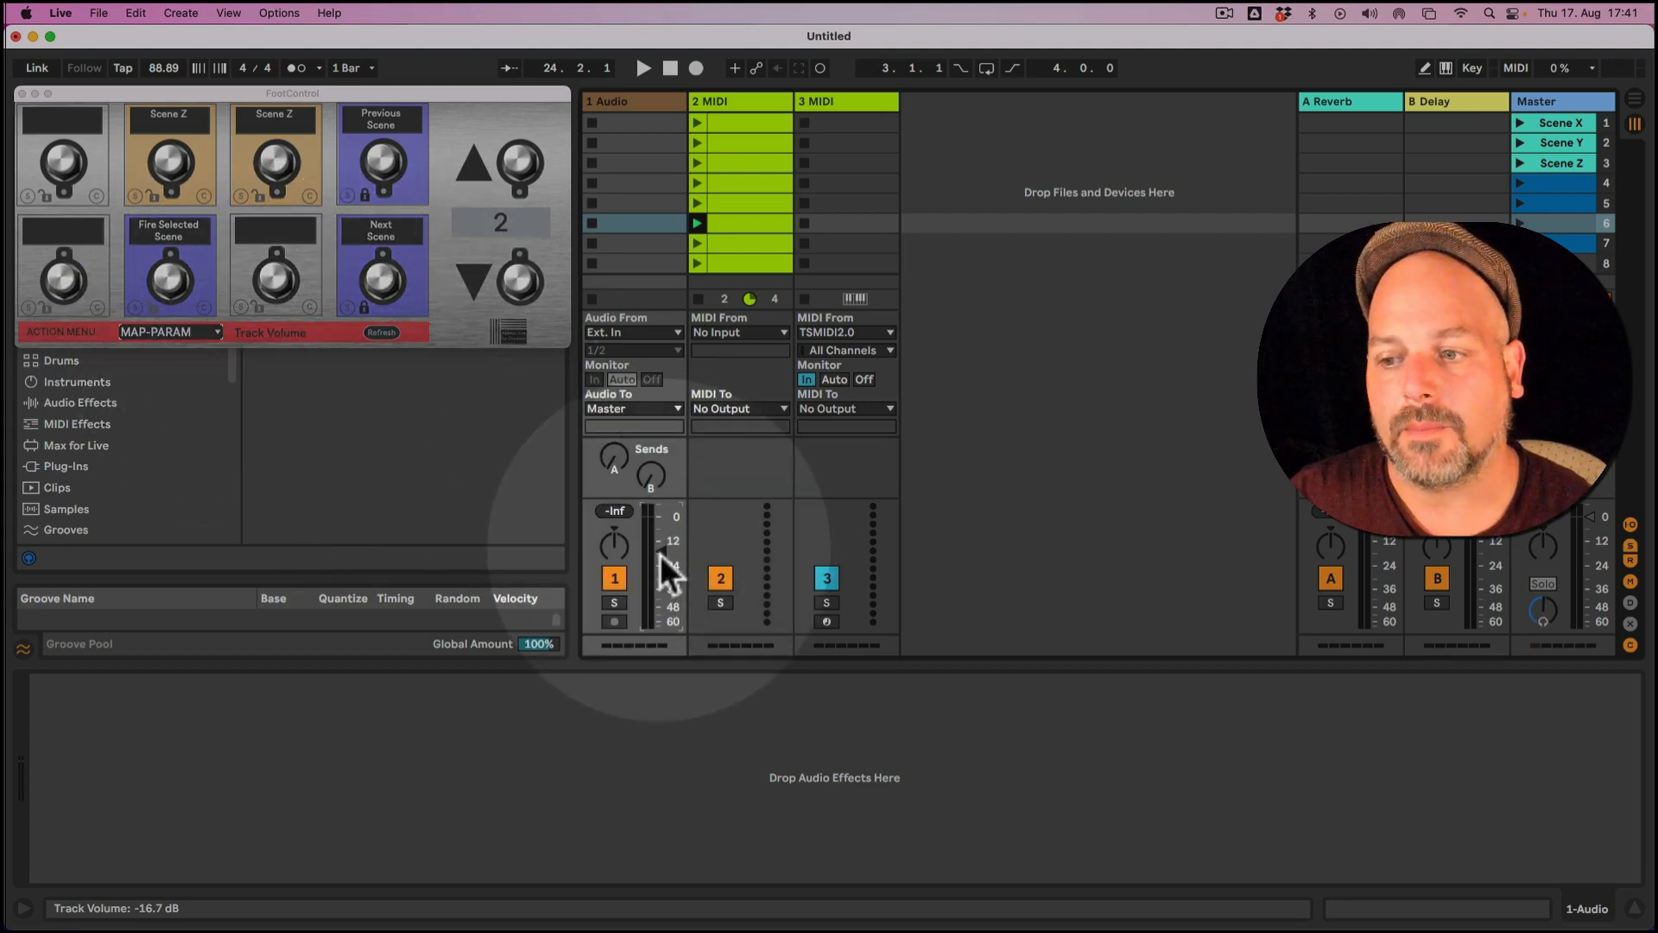
{"action": "left_click_drag", "start_coordinate": [660, 554], "coordinate": [655, 518]}
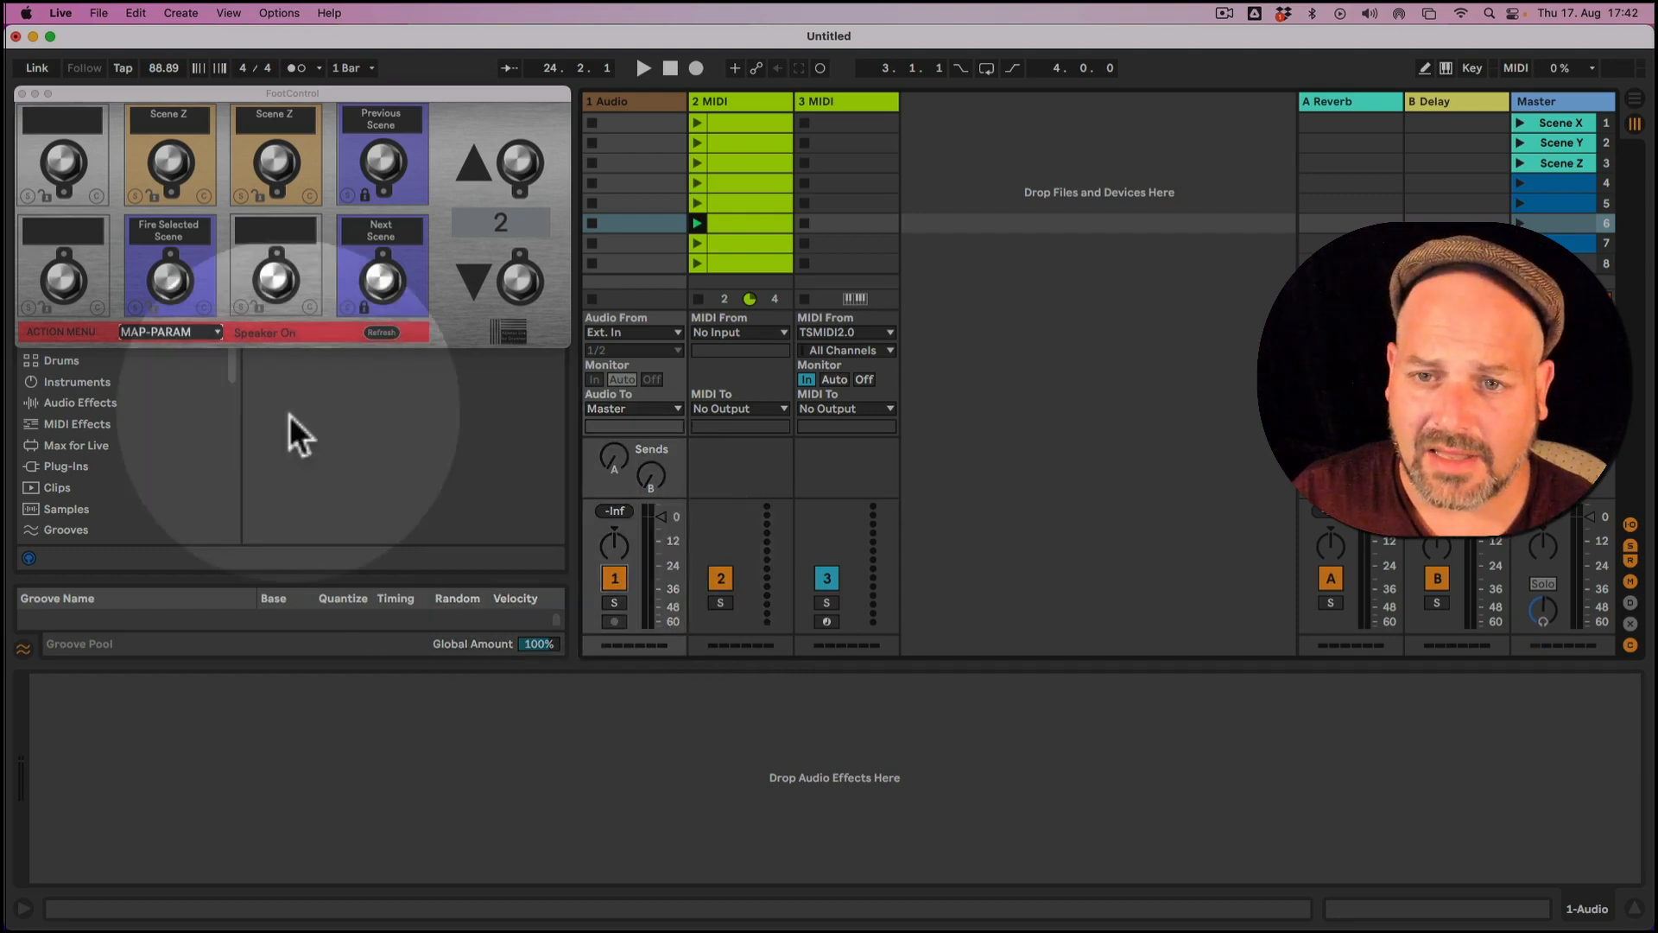
{"action": "left_click", "coordinate": [240, 308]}
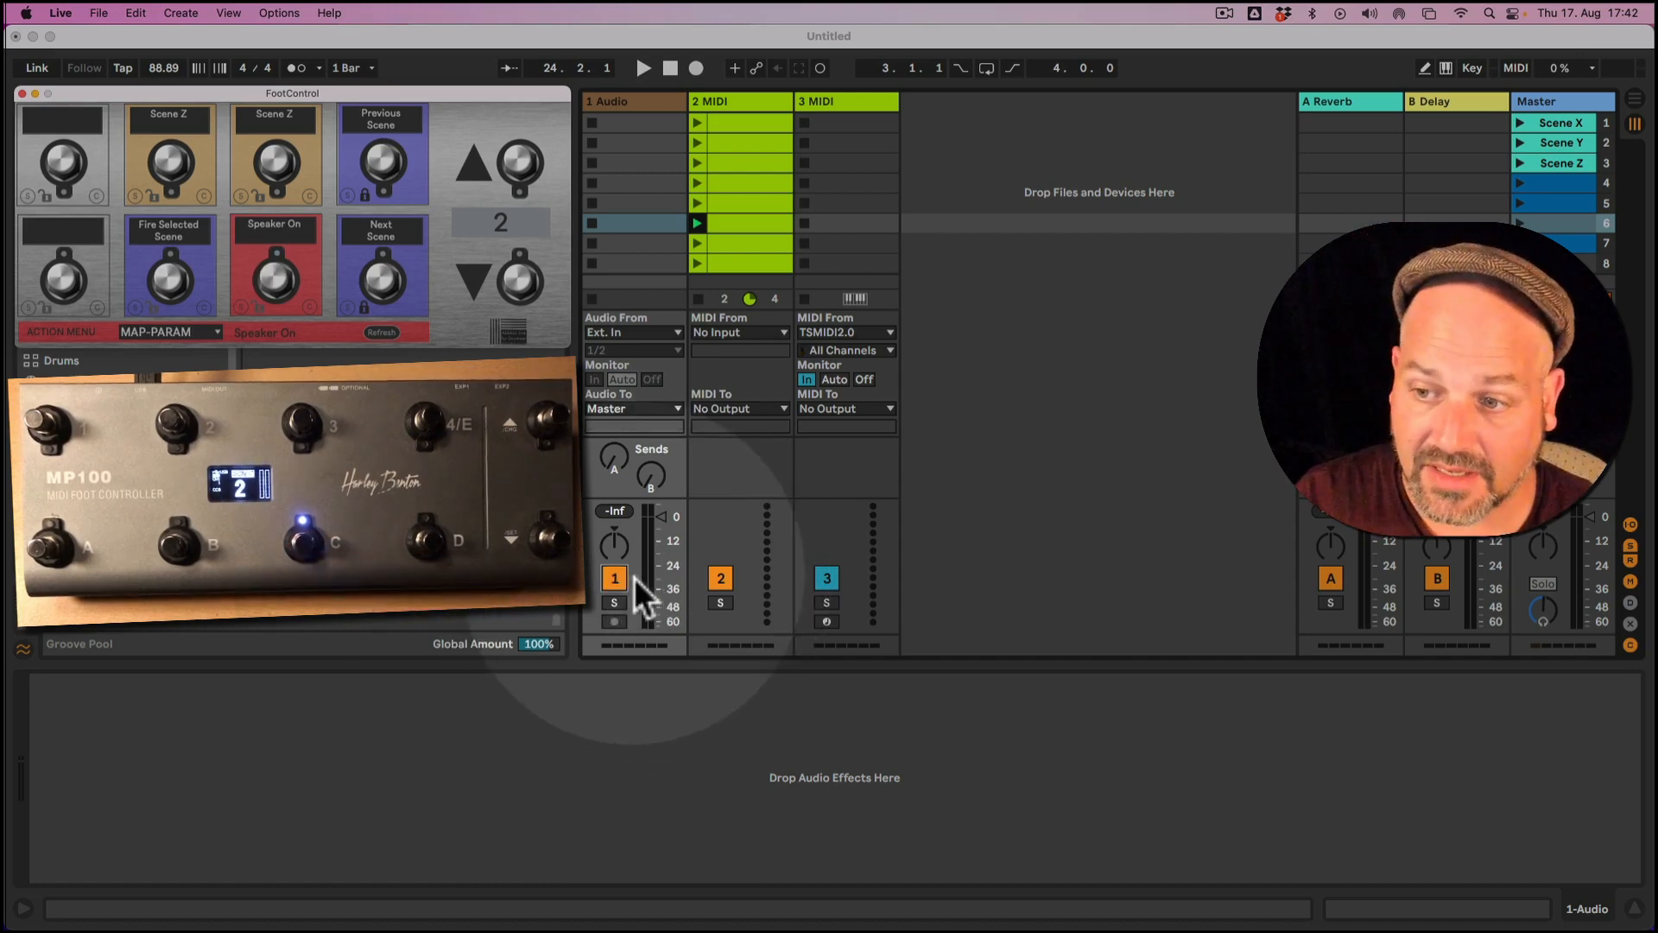
{"action": "left_click", "coordinate": [622, 581]}
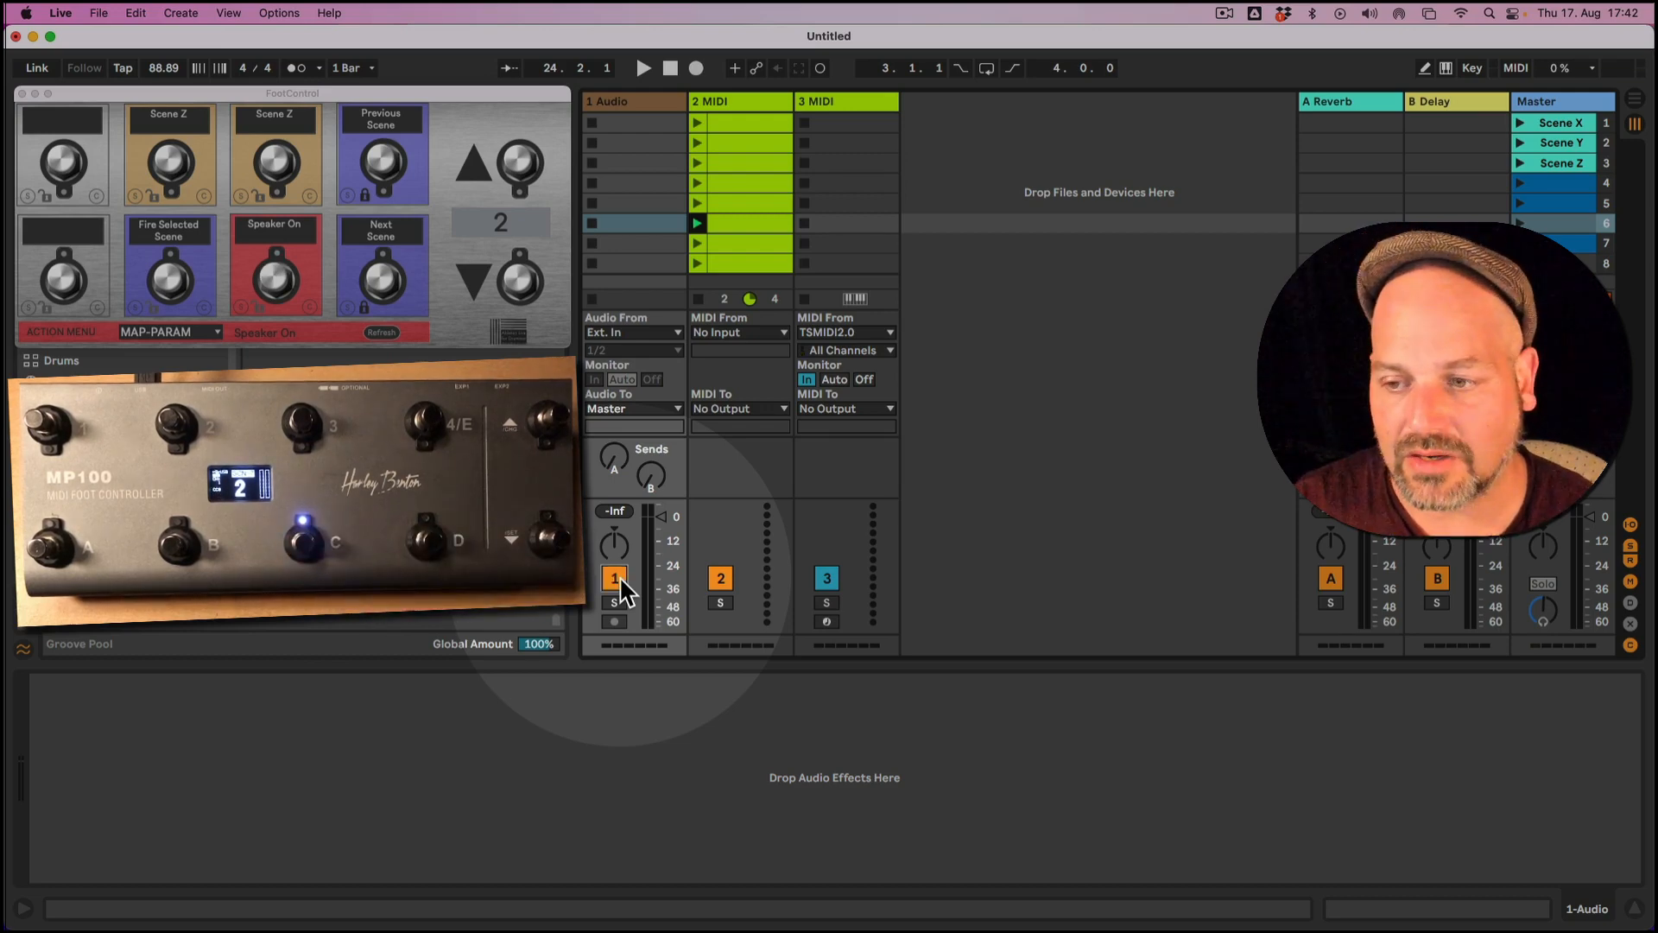
{"action": "left_click", "coordinate": [614, 578]}
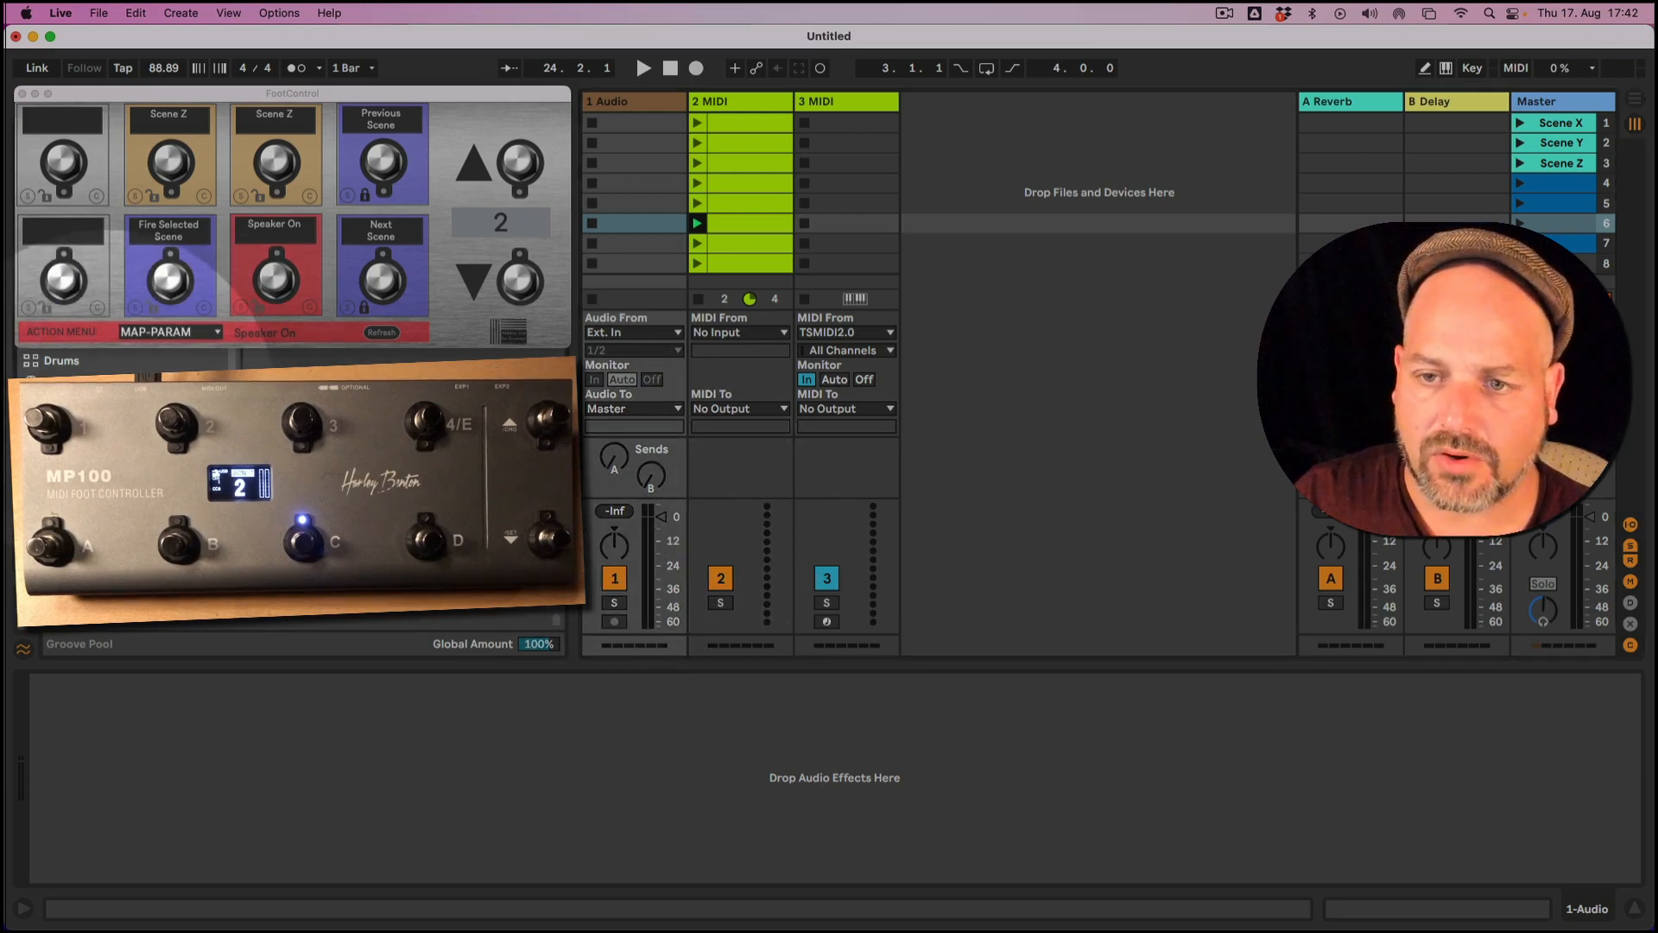
Step: Add Auto Filter from the EQ & Filters folder to the 1 Audio track, moving the FootControl window aside and back
{"action": "left_click_drag", "start_coordinate": [253, 94], "coordinate": [242, 293]}
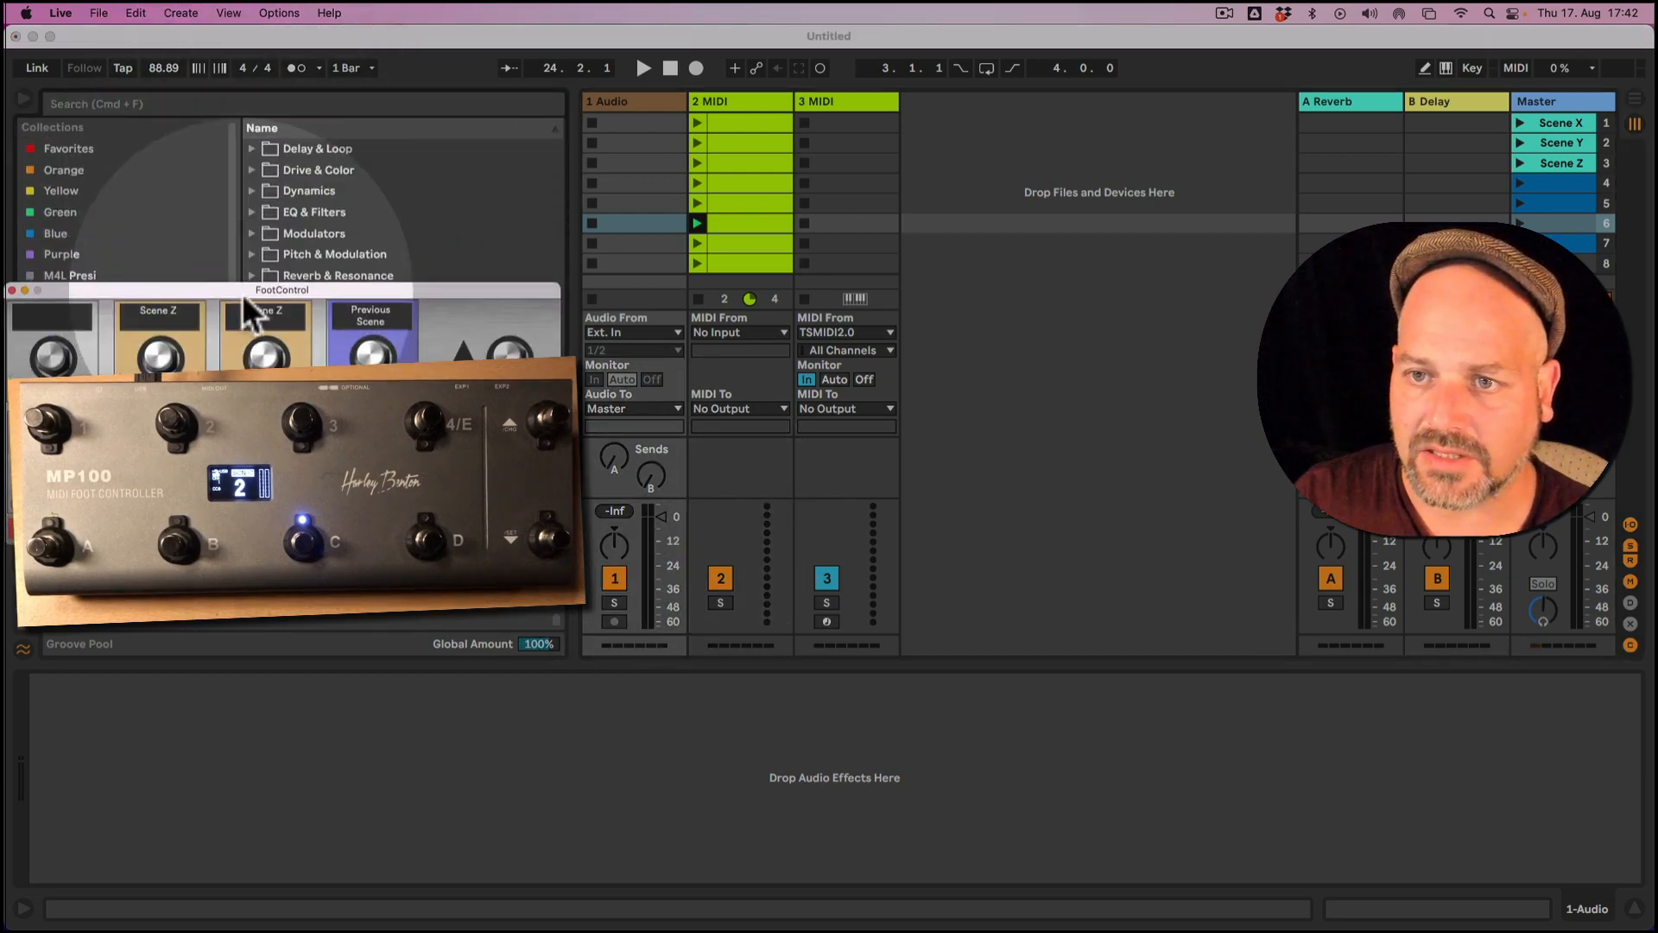
{"action": "left_click", "coordinate": [252, 214]}
{"action": "left_click", "coordinate": [252, 212]}
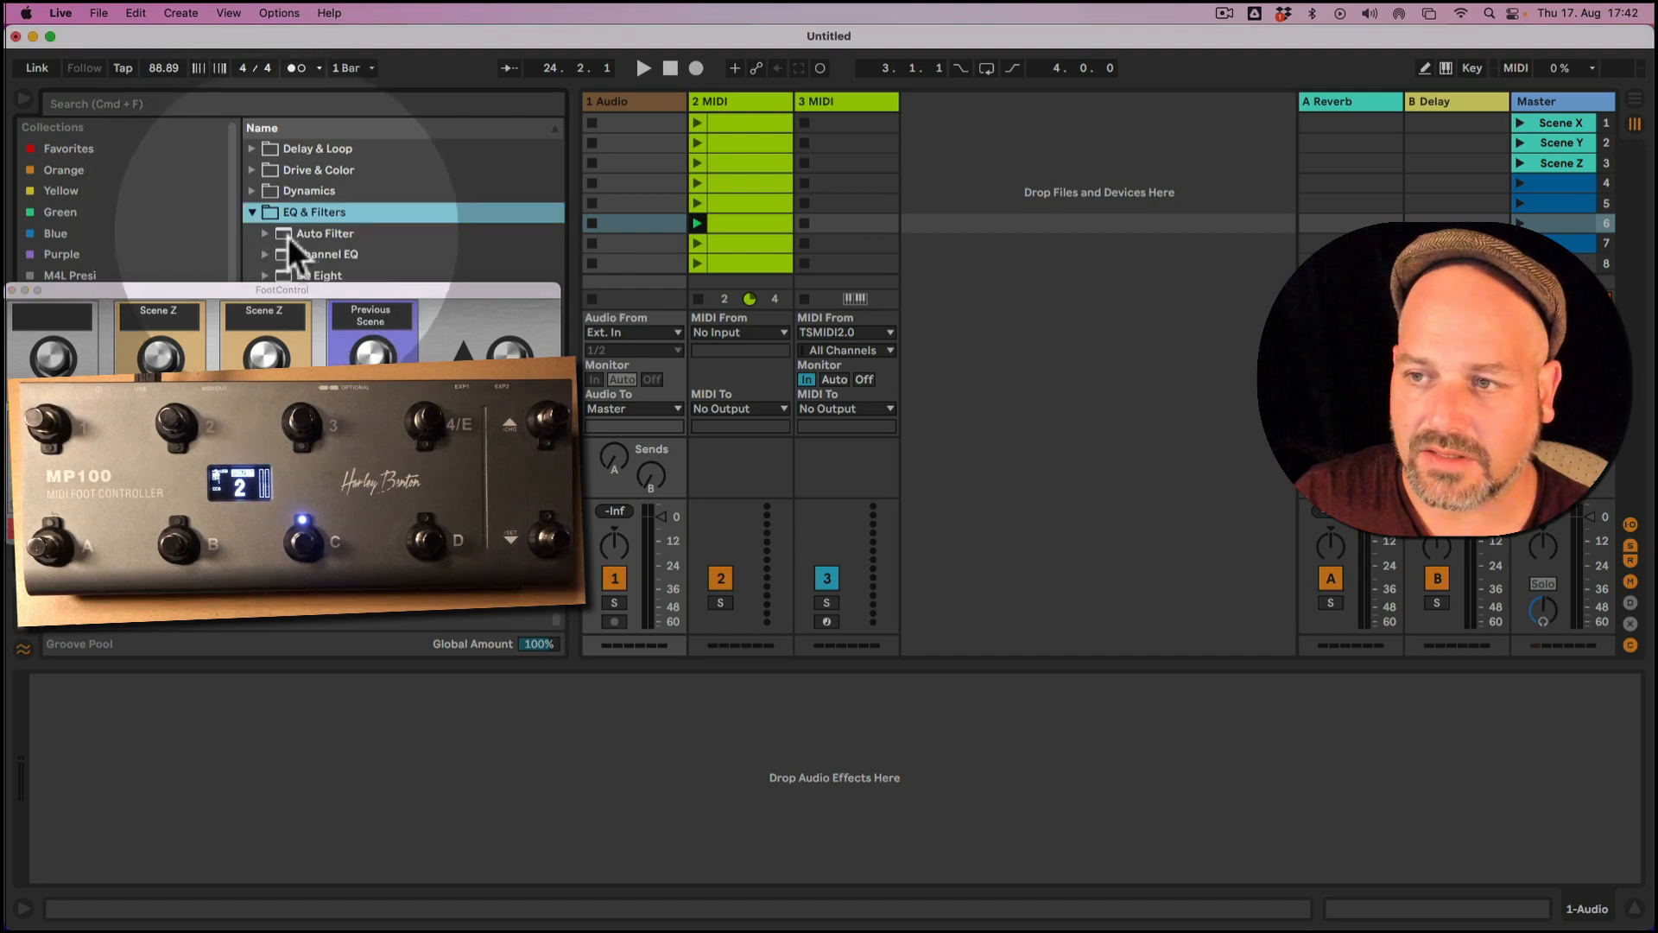
{"action": "left_click_drag", "start_coordinate": [288, 236], "coordinate": [639, 691]}
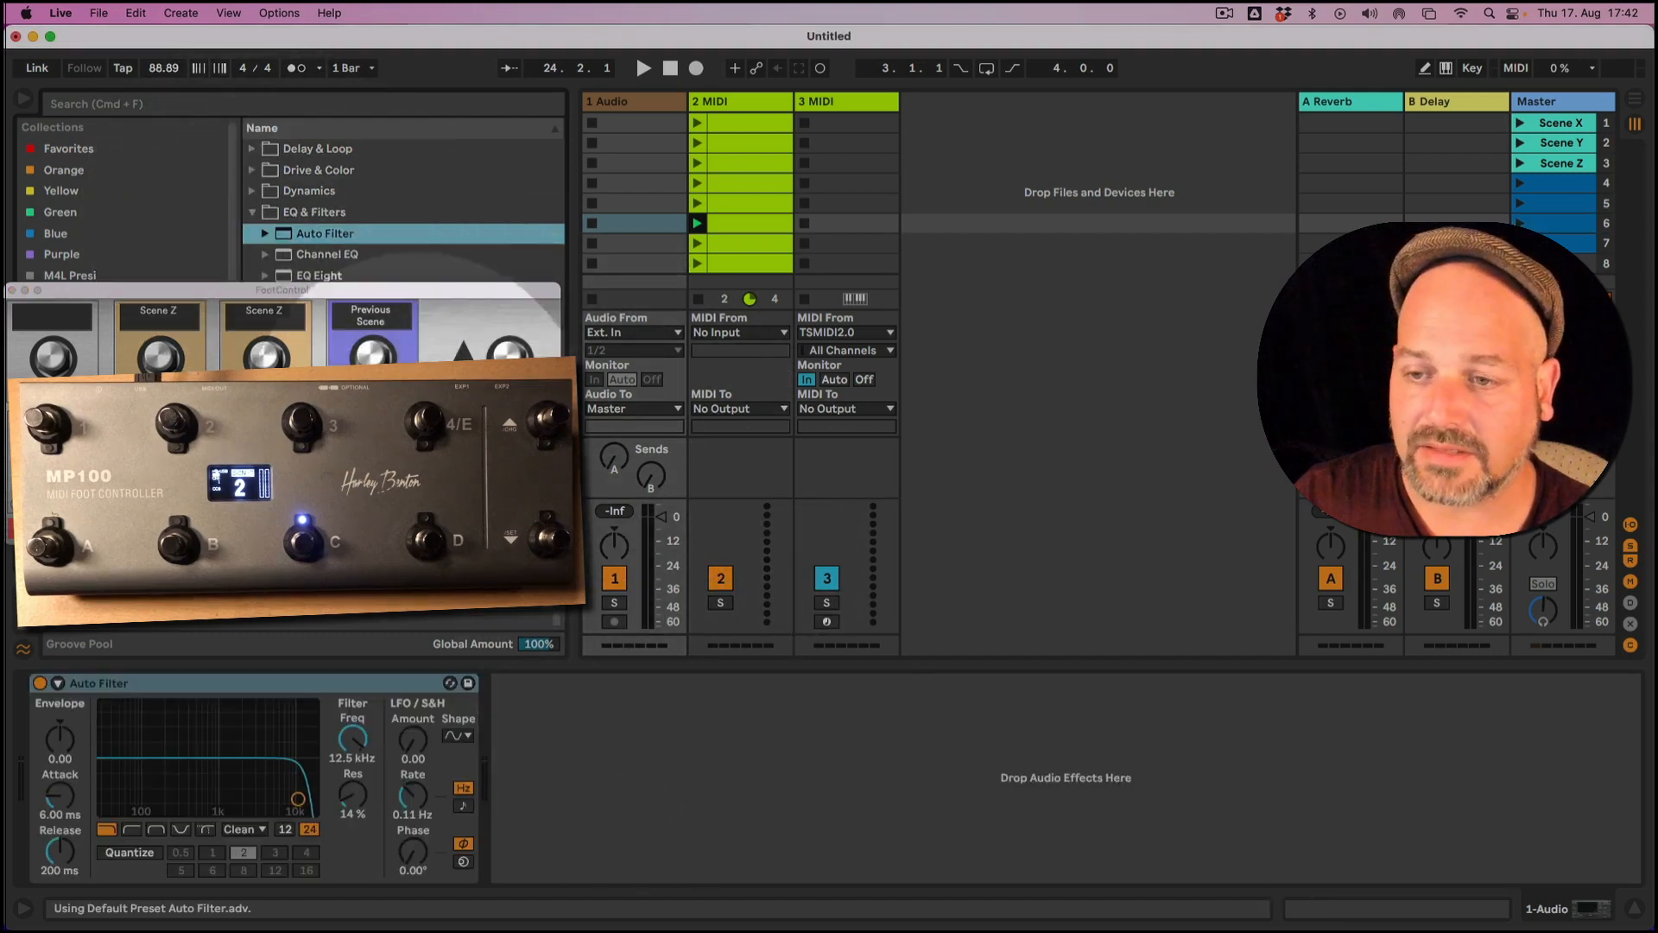
{"action": "left_click_drag", "start_coordinate": [366, 290], "coordinate": [385, 99]}
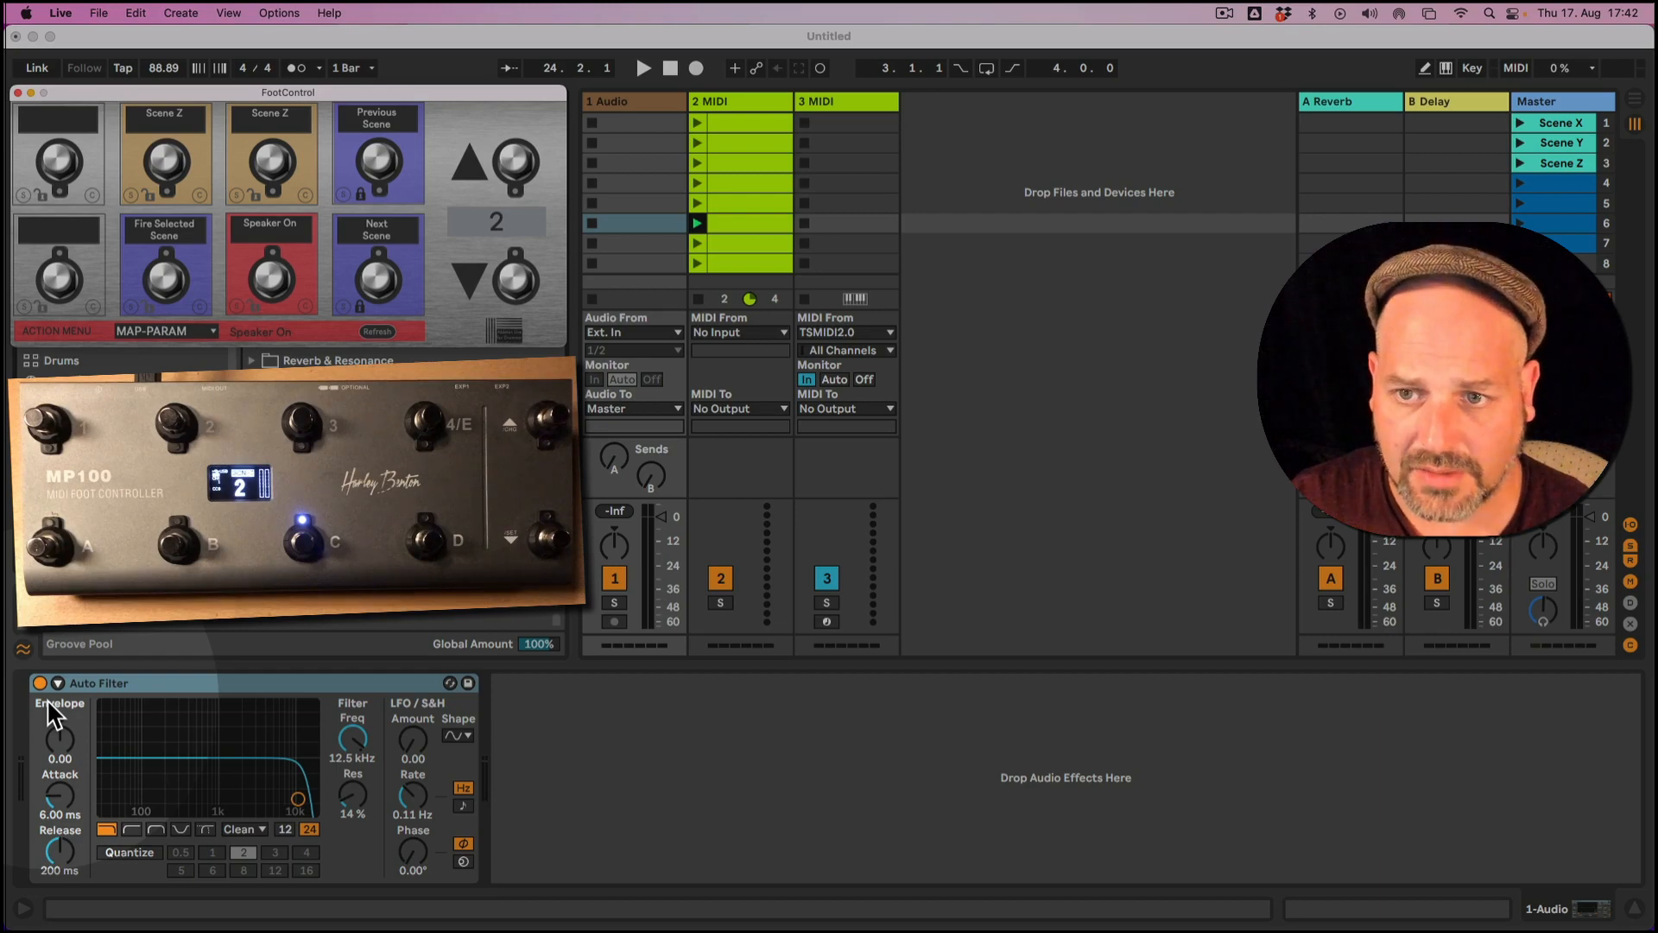
Step: Clear the third lower footswitch of page 2 and map the Auto Filter's Device On parameter to it
{"action": "left_click", "coordinate": [304, 305]}
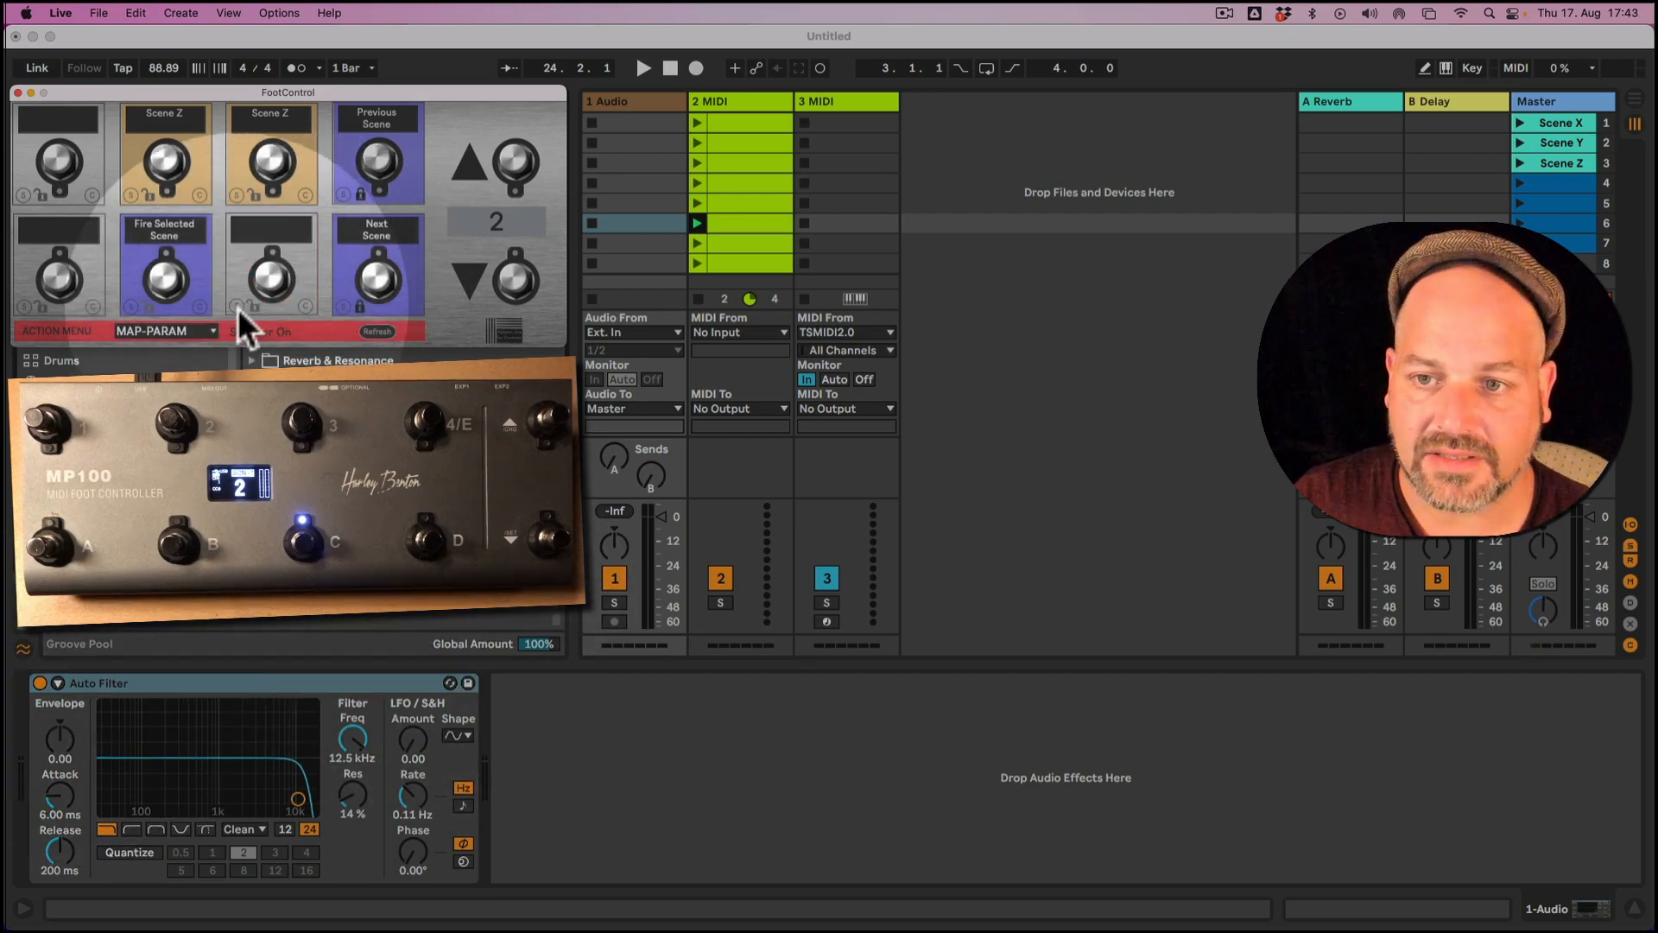
{"action": "left_click", "coordinate": [236, 307]}
{"action": "left_click", "coordinate": [307, 306]}
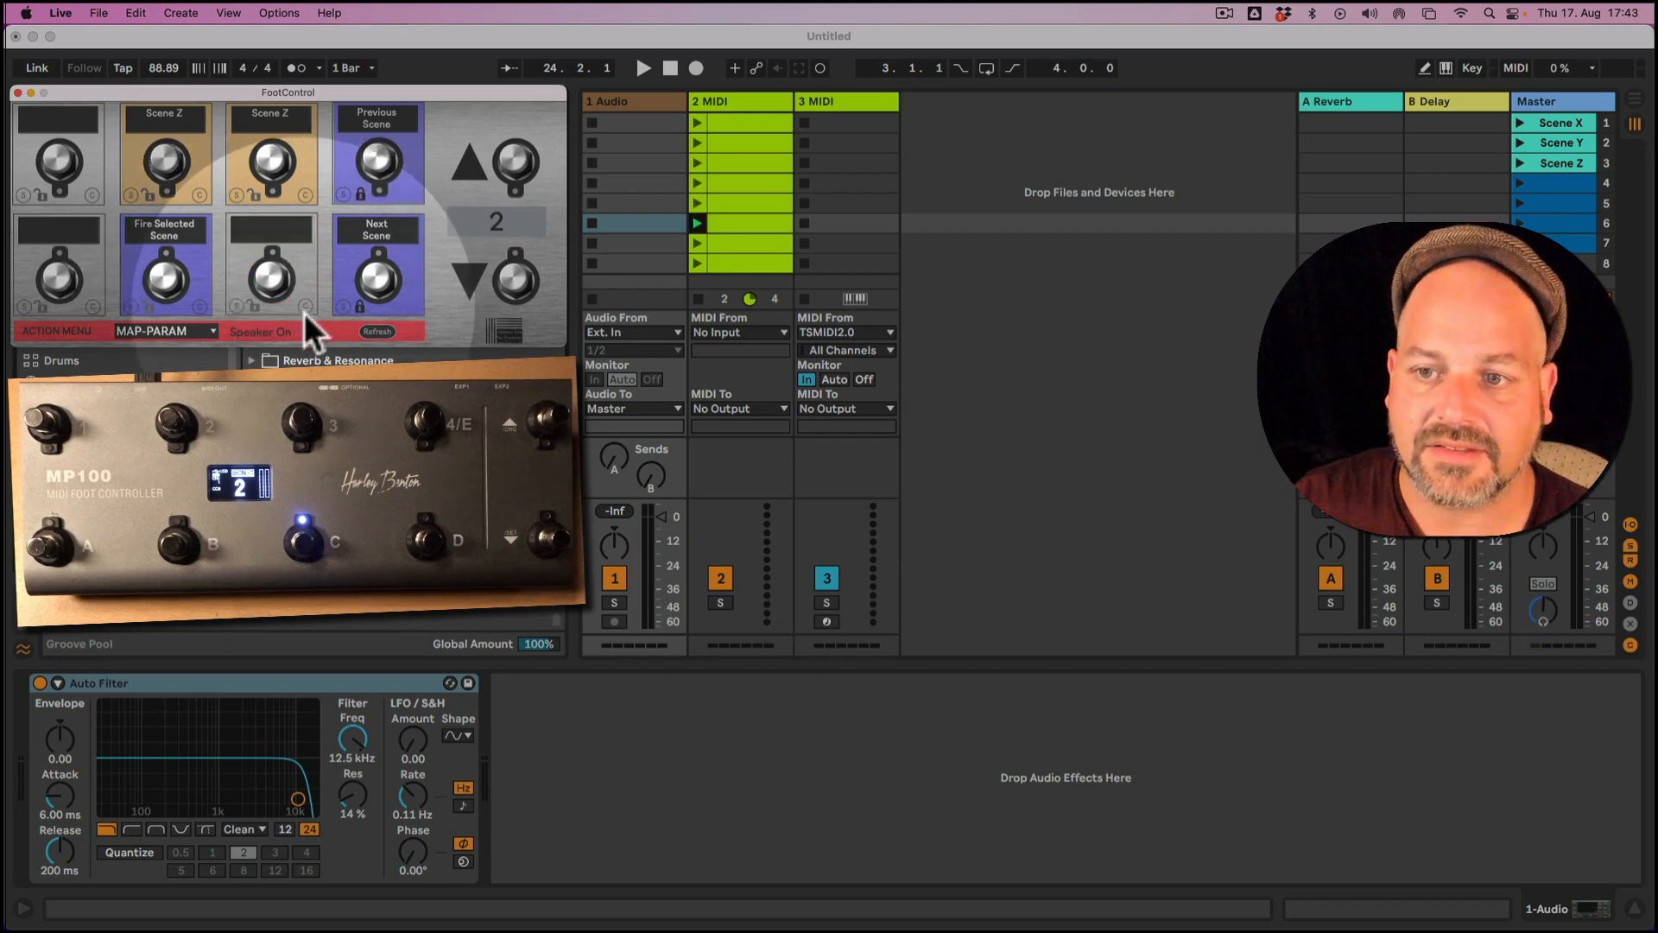
{"action": "left_click", "coordinate": [39, 684]}
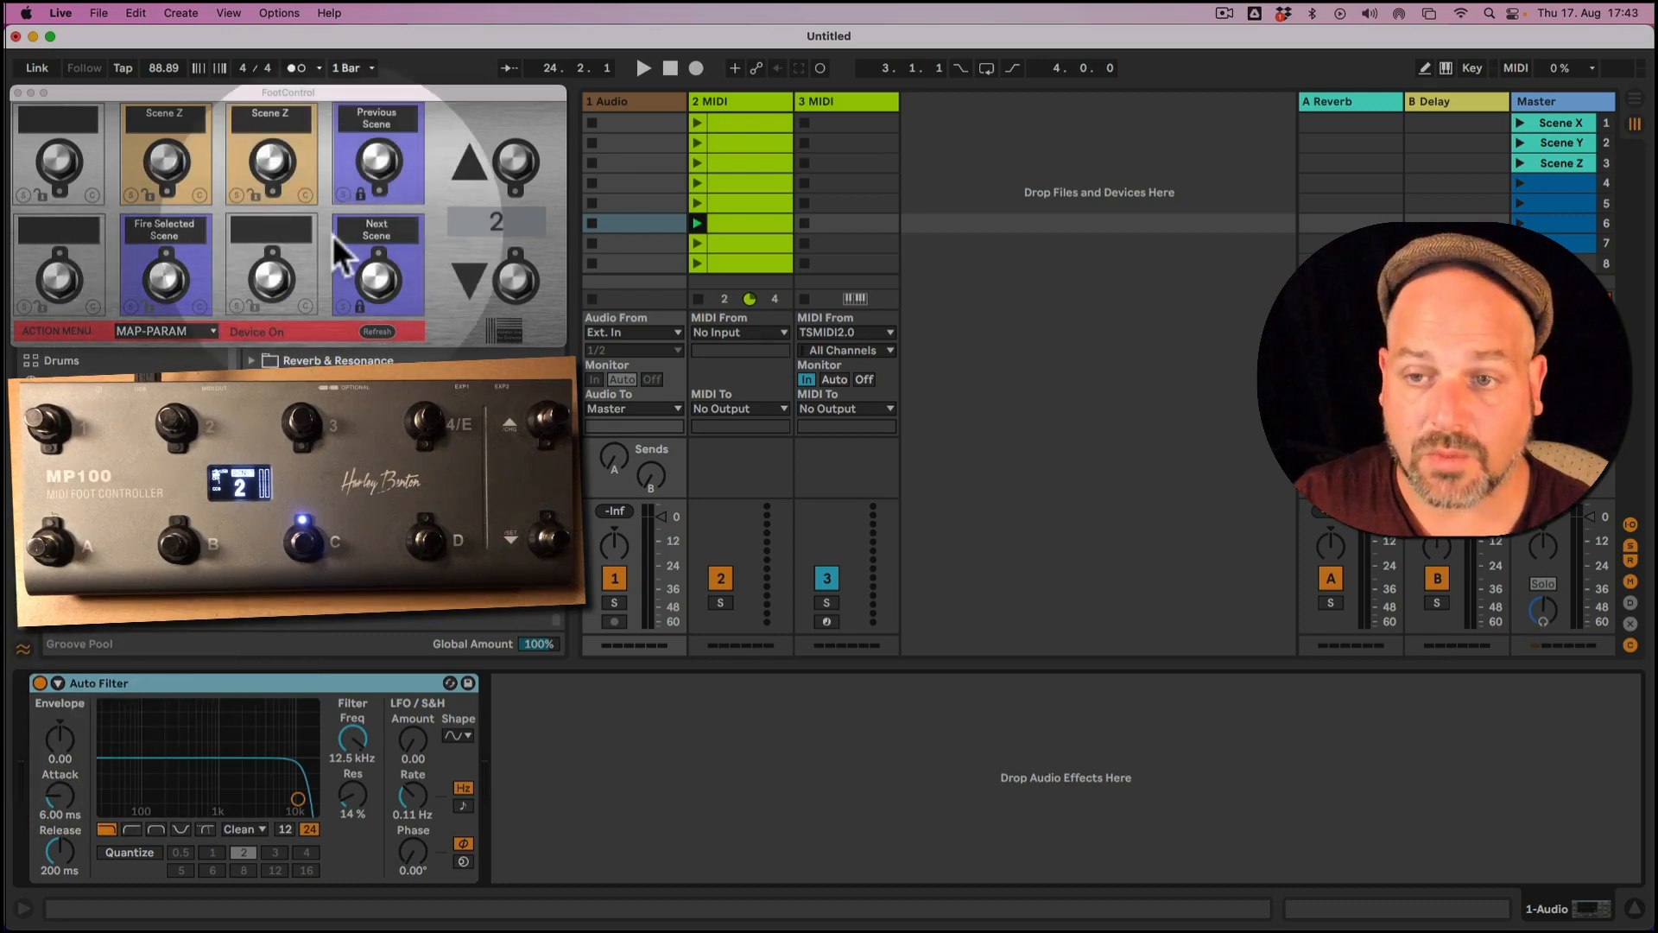
{"action": "left_click", "coordinate": [238, 303]}
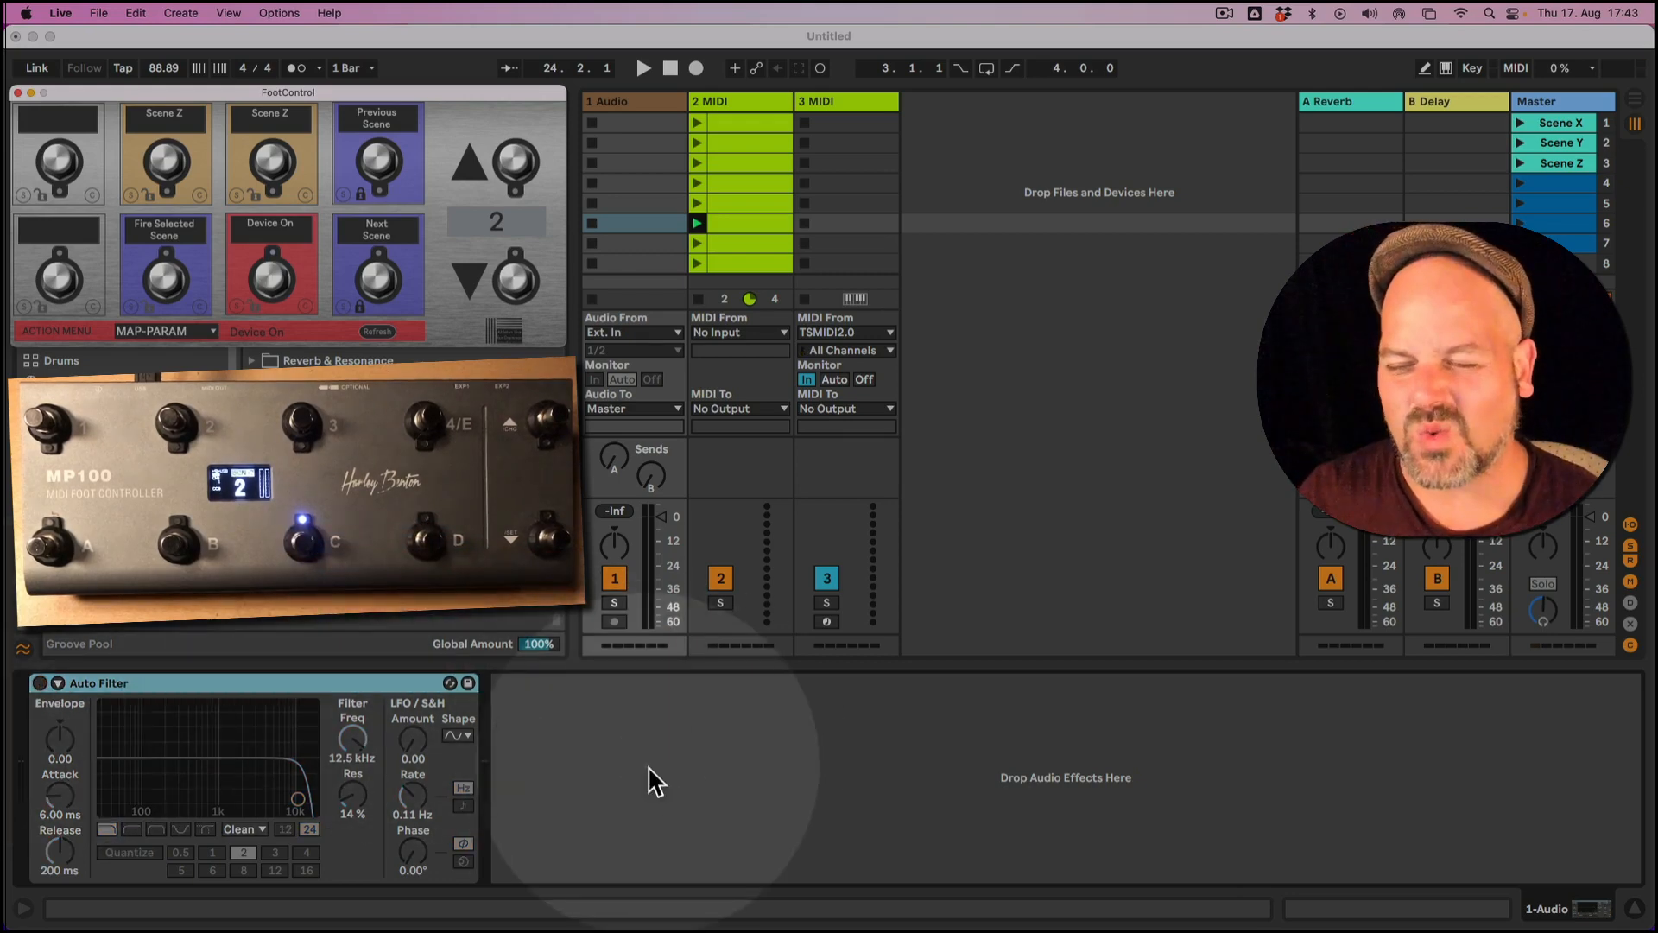
Step: Search the browser for "automate arm" and add Automate Arm Track.amxd to the 2 MIDI track
{"action": "left_click_drag", "start_coordinate": [382, 92], "coordinate": [384, 130]}
{"action": "left_click", "coordinate": [350, 107]}
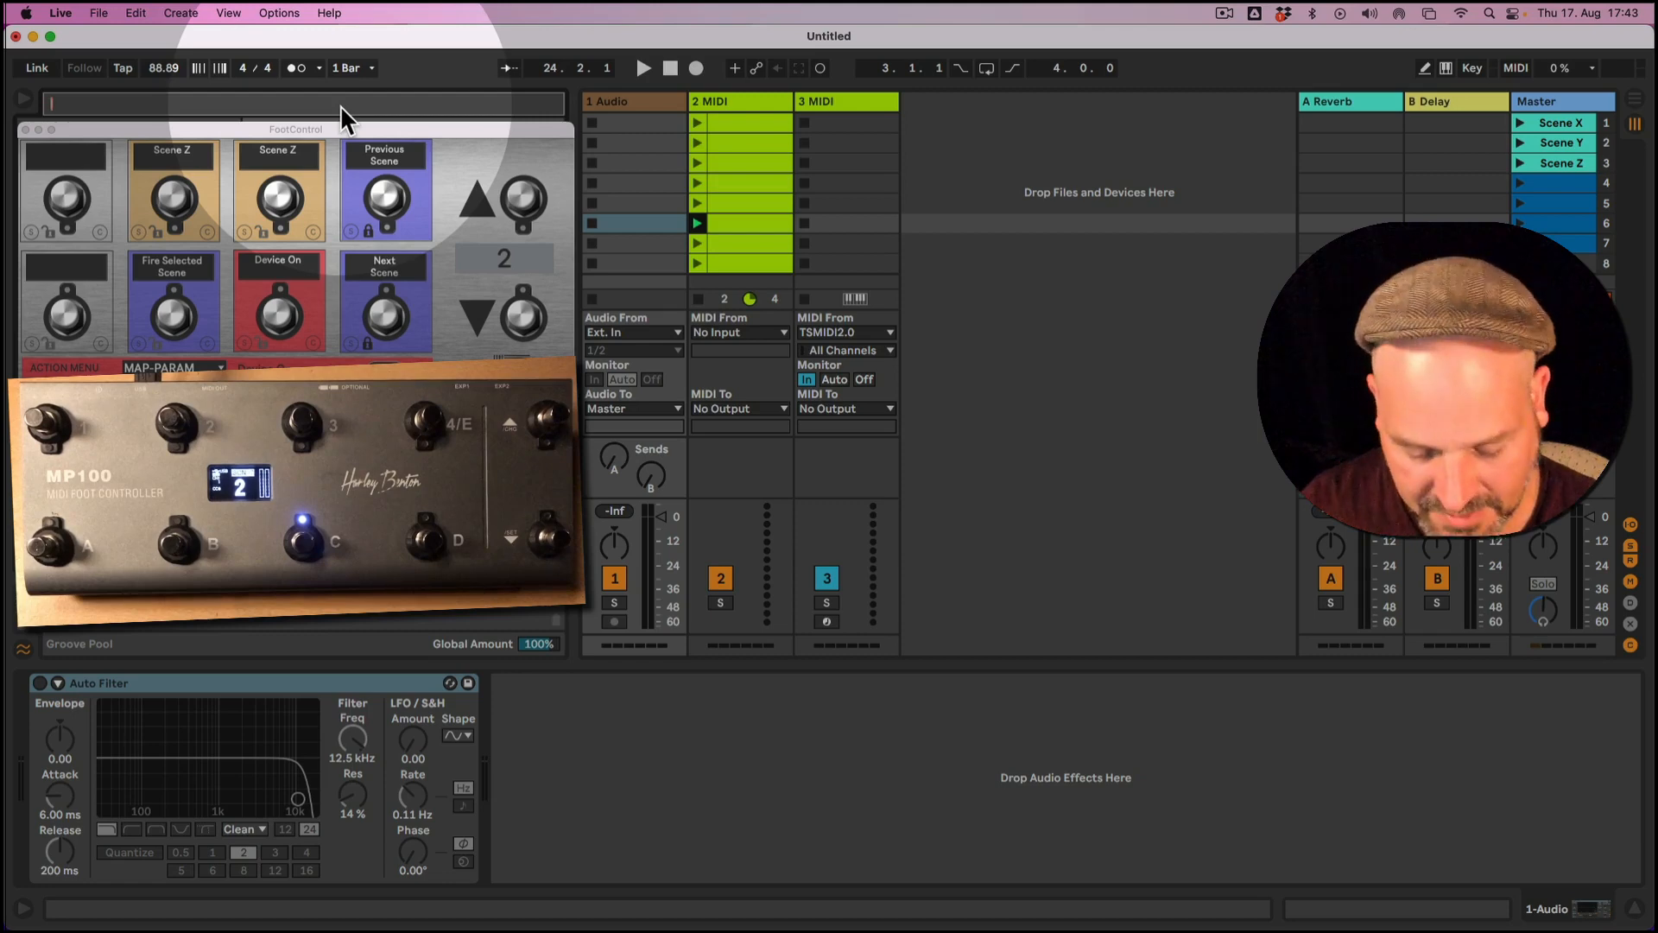
{"action": "type", "text": "automate"}
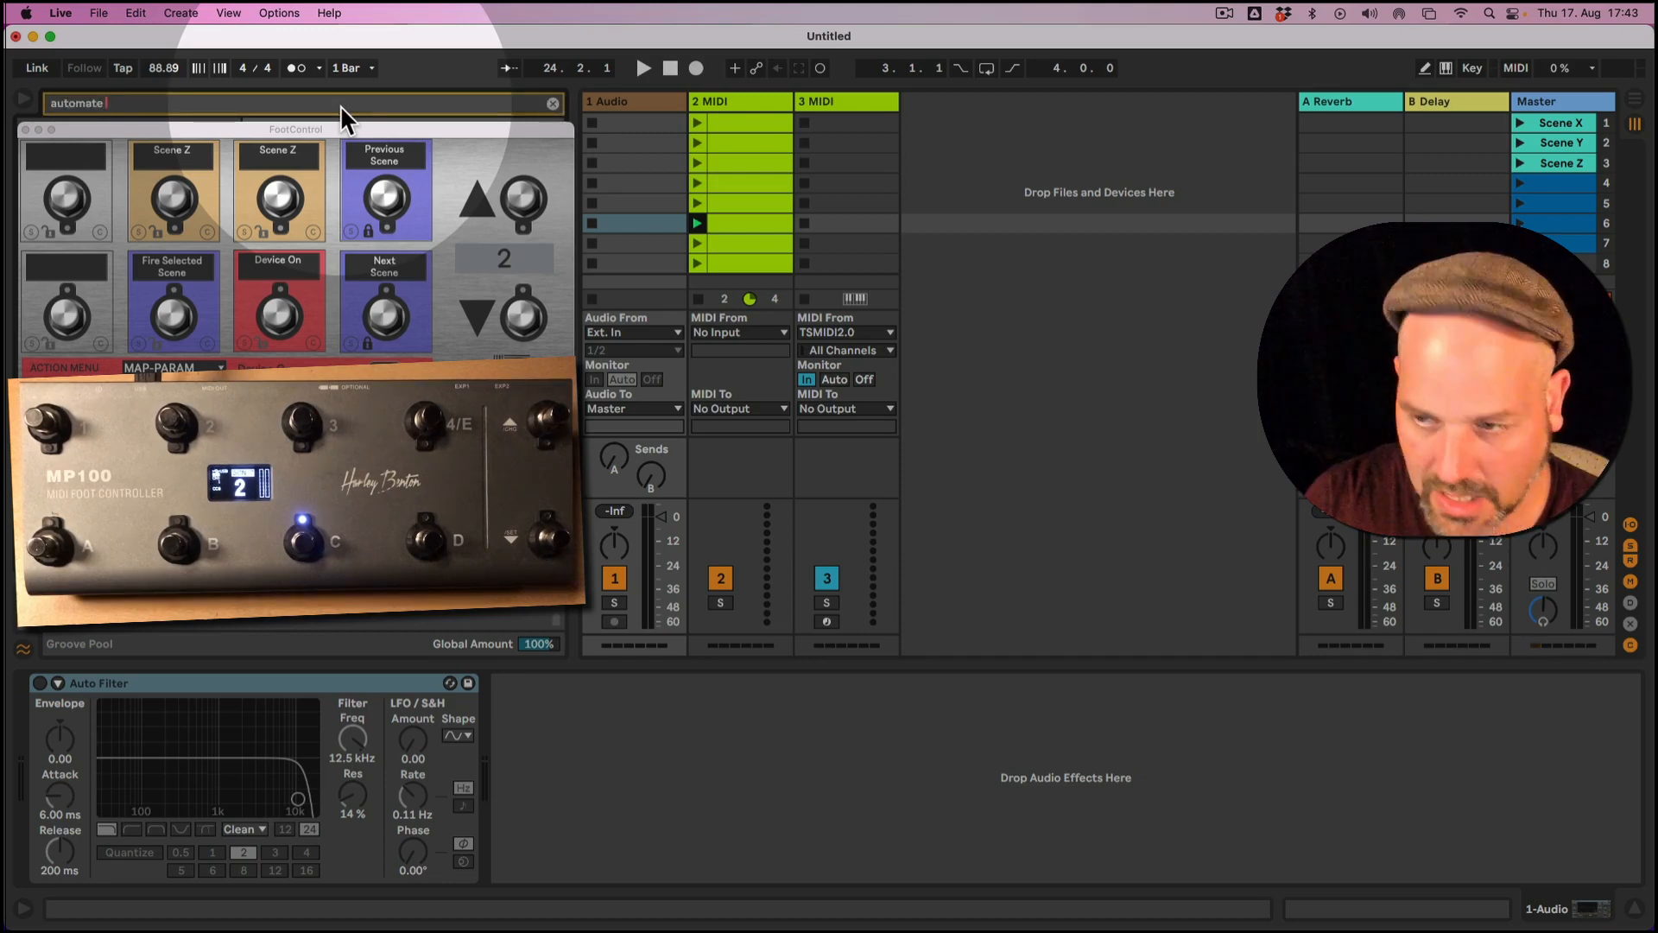
{"action": "type", "text": " rec"}
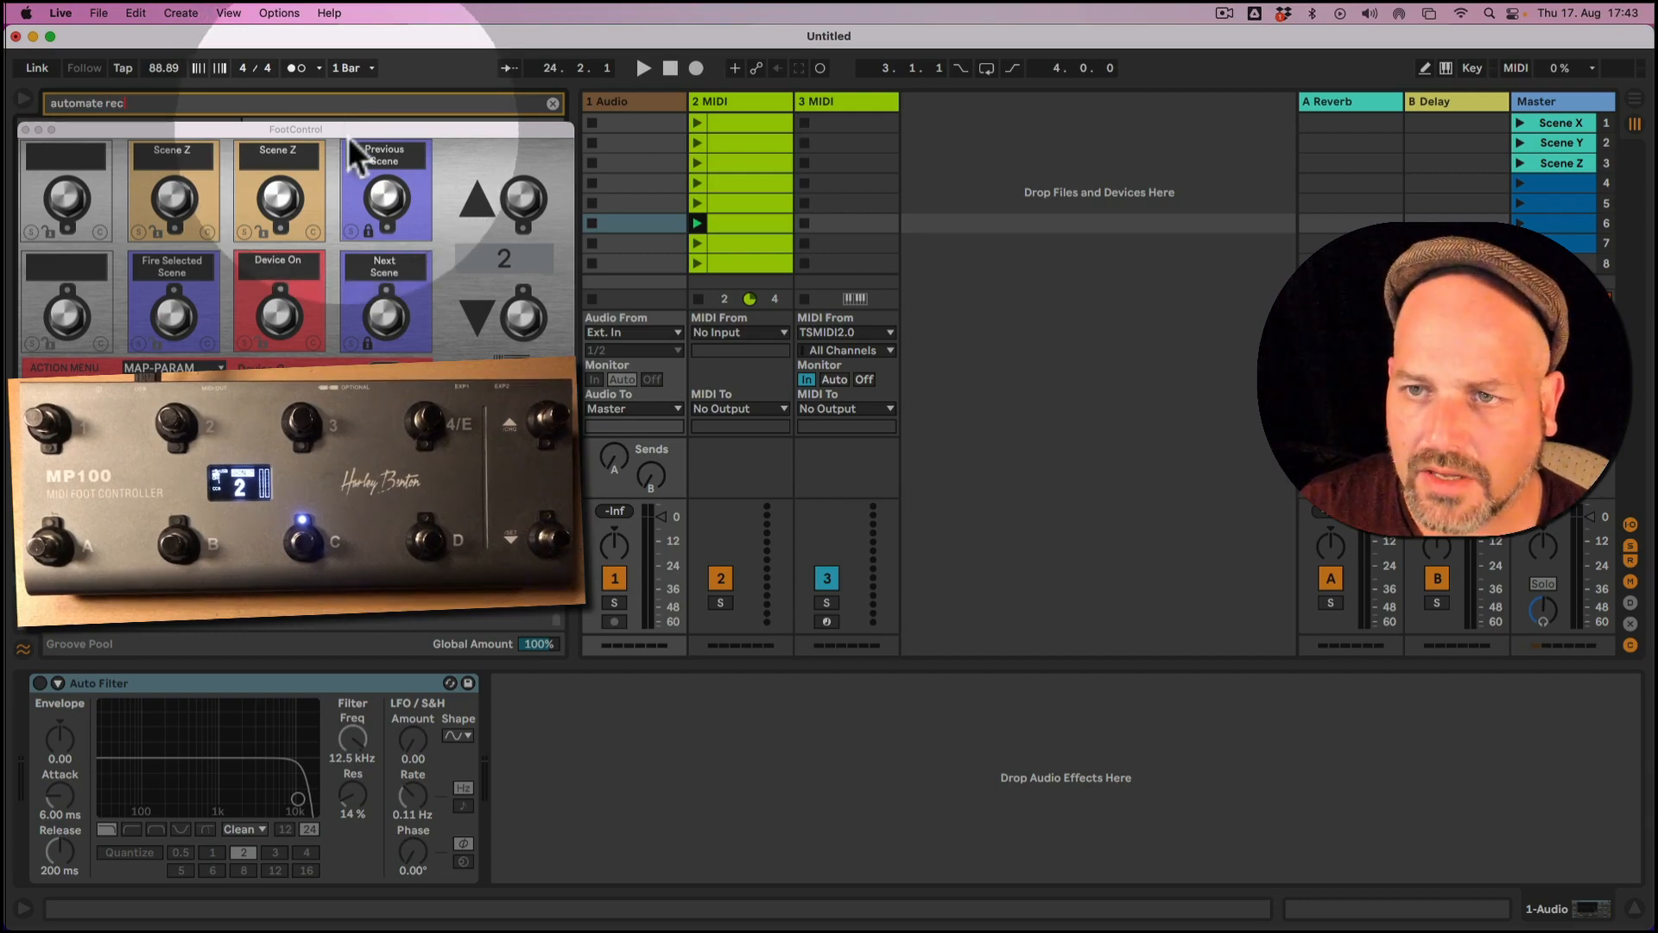
{"action": "mouse_move", "coordinate": [349, 135]}
{"action": "left_mouse_down"}
{"action": "mouse_move", "coordinate": [349, 225]}
{"action": "mouse_move", "coordinate": [354, 122]}
{"action": "left_mouse_up"}
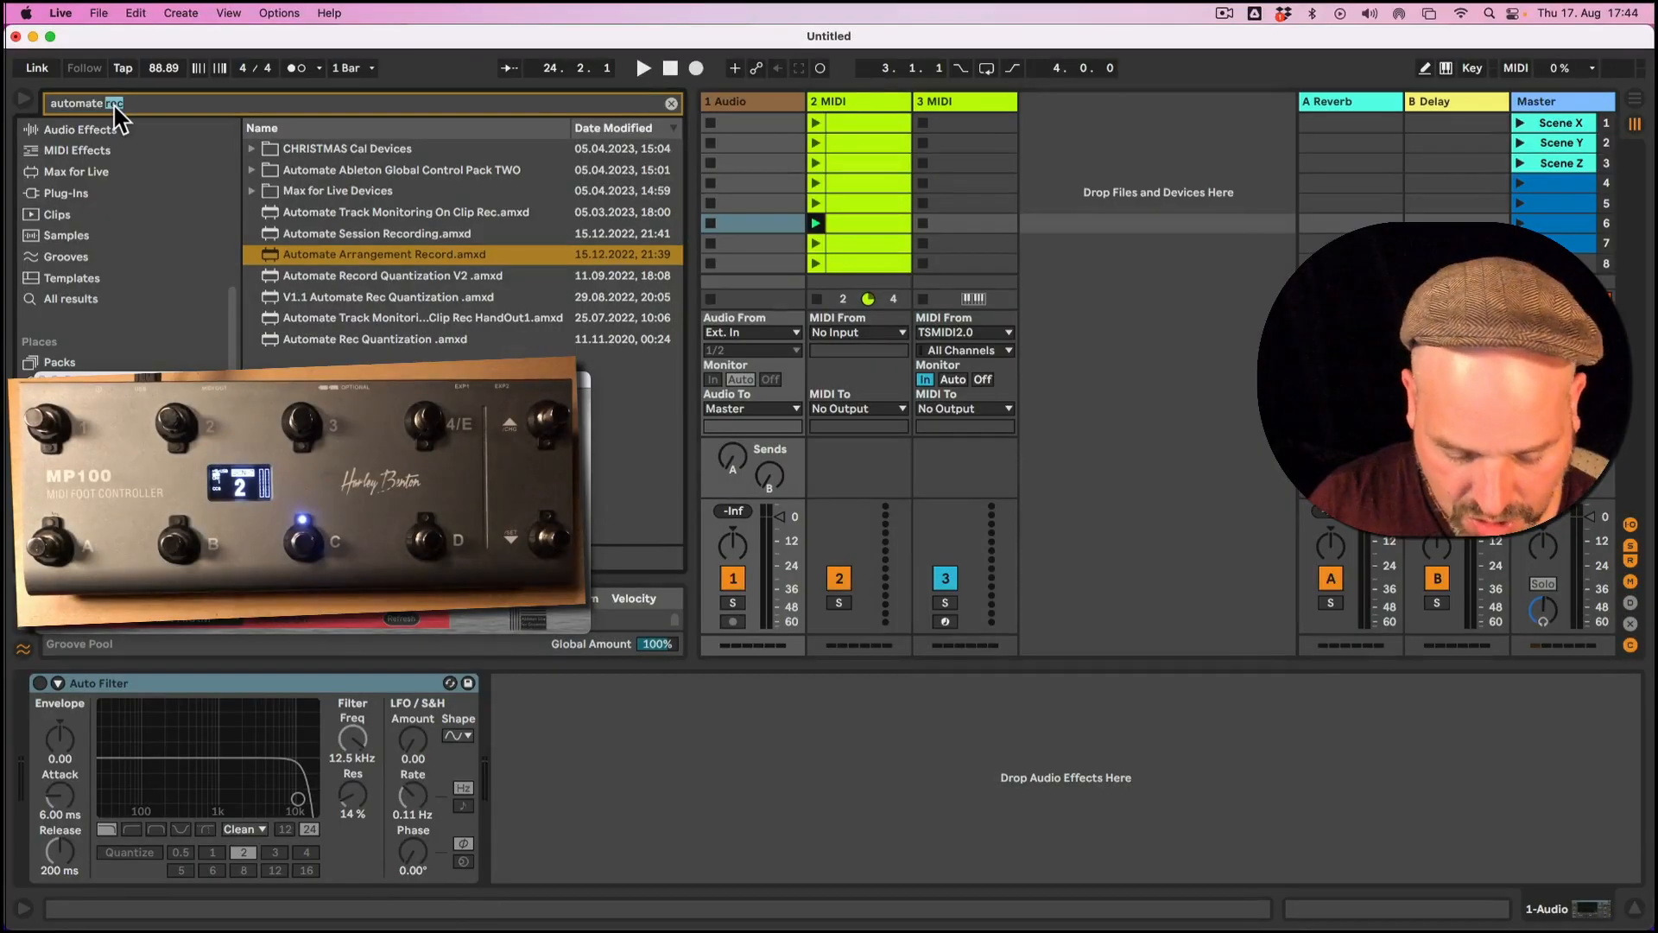
{"action": "type", "text": "arm"}
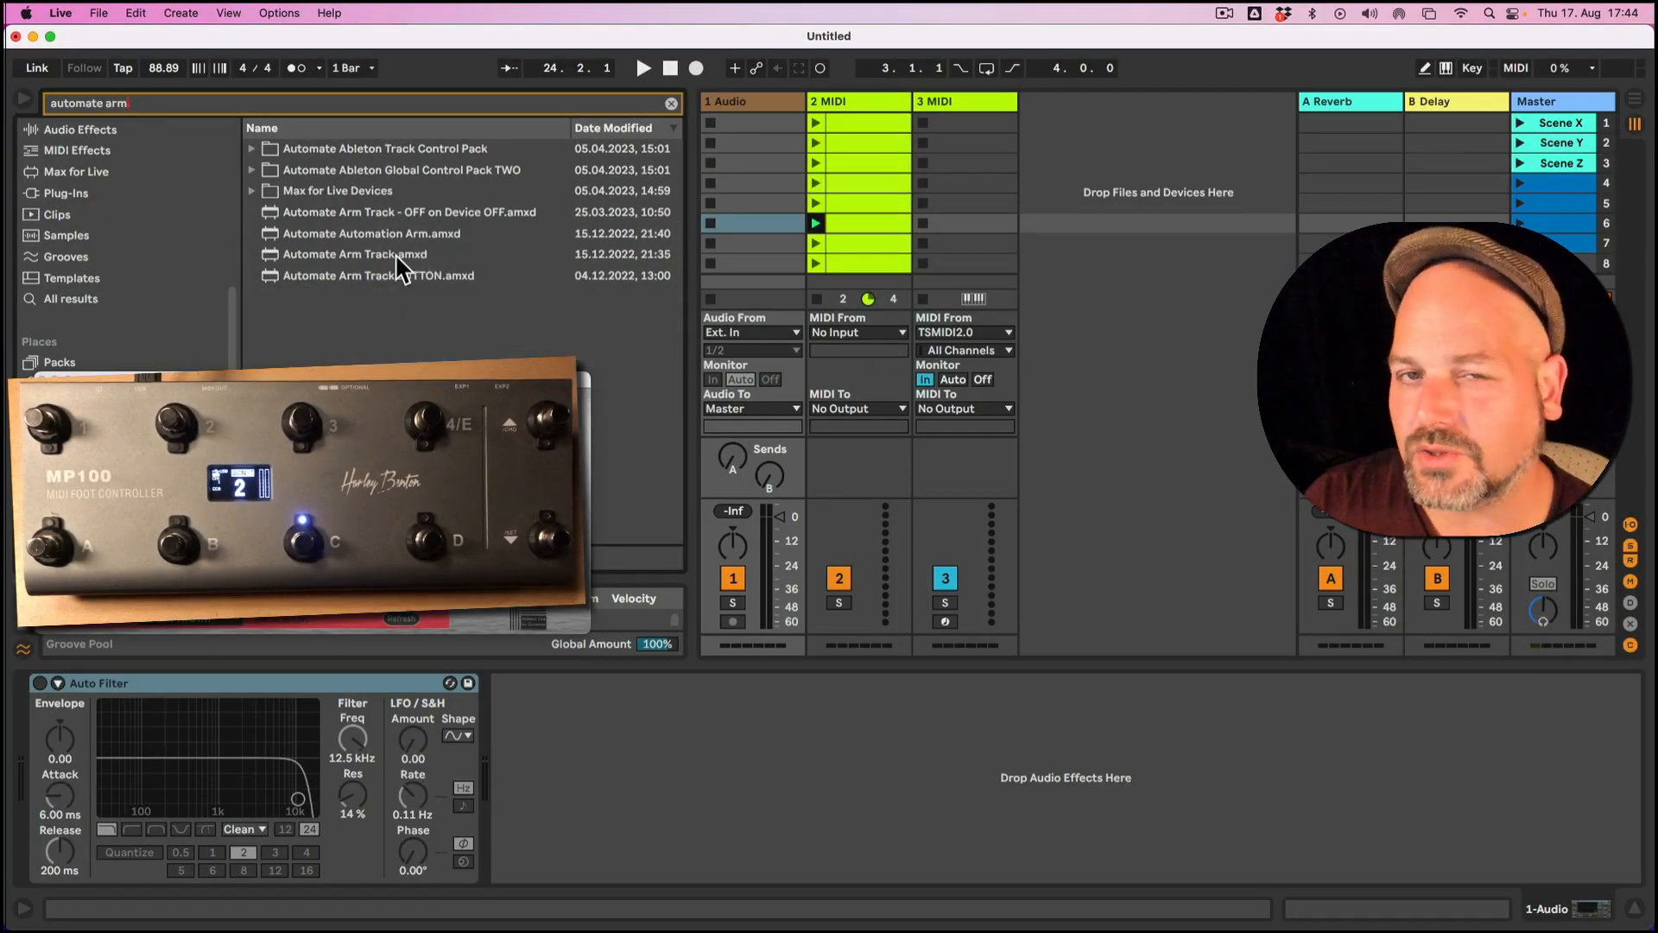
{"action": "left_click", "coordinate": [396, 252]}
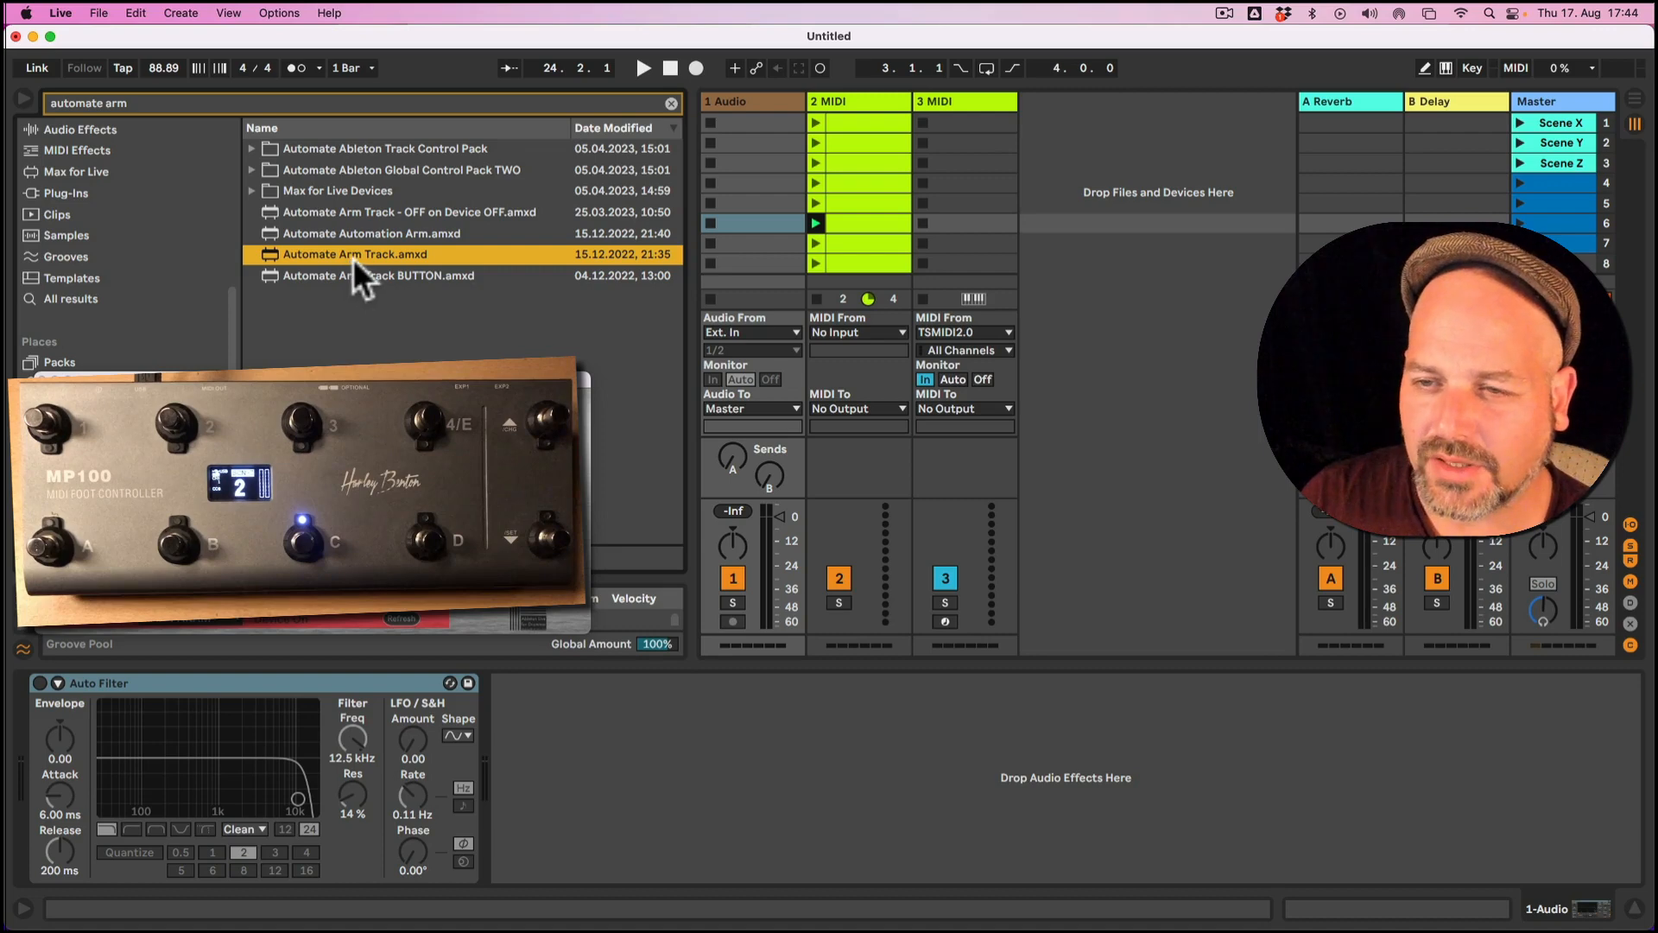
{"action": "left_click_drag", "start_coordinate": [354, 258], "coordinate": [850, 383]}
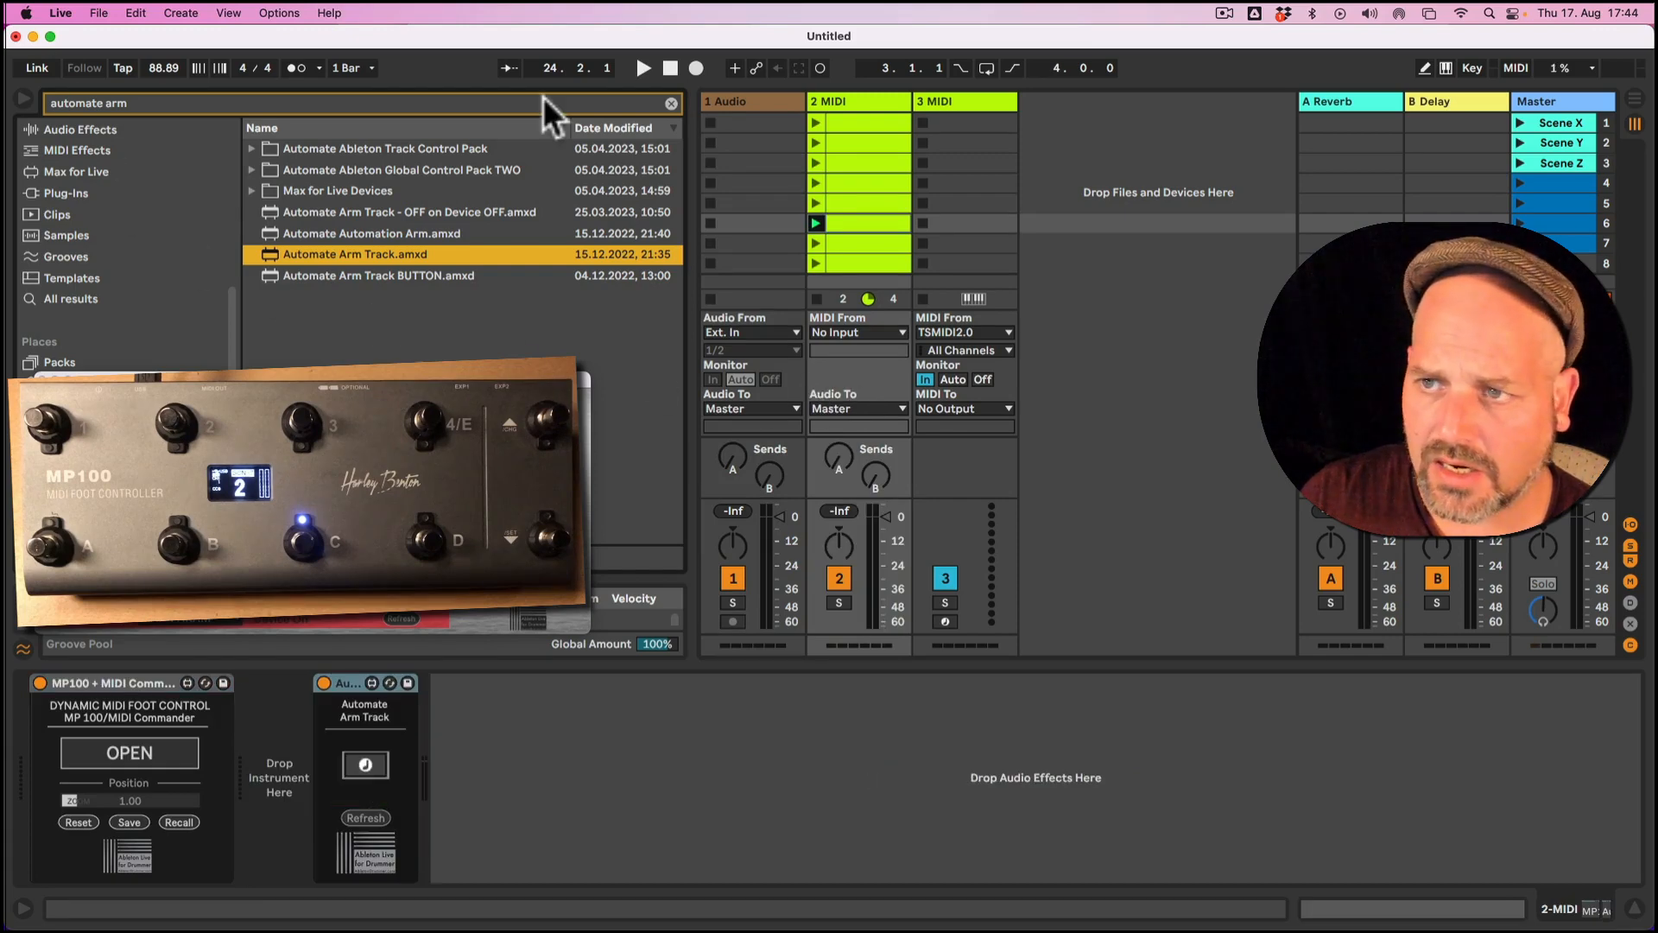
Step: Clear the browser search, narrow the browser, and move the FootControl window back above the browser list
{"action": "left_click", "coordinate": [673, 105]}
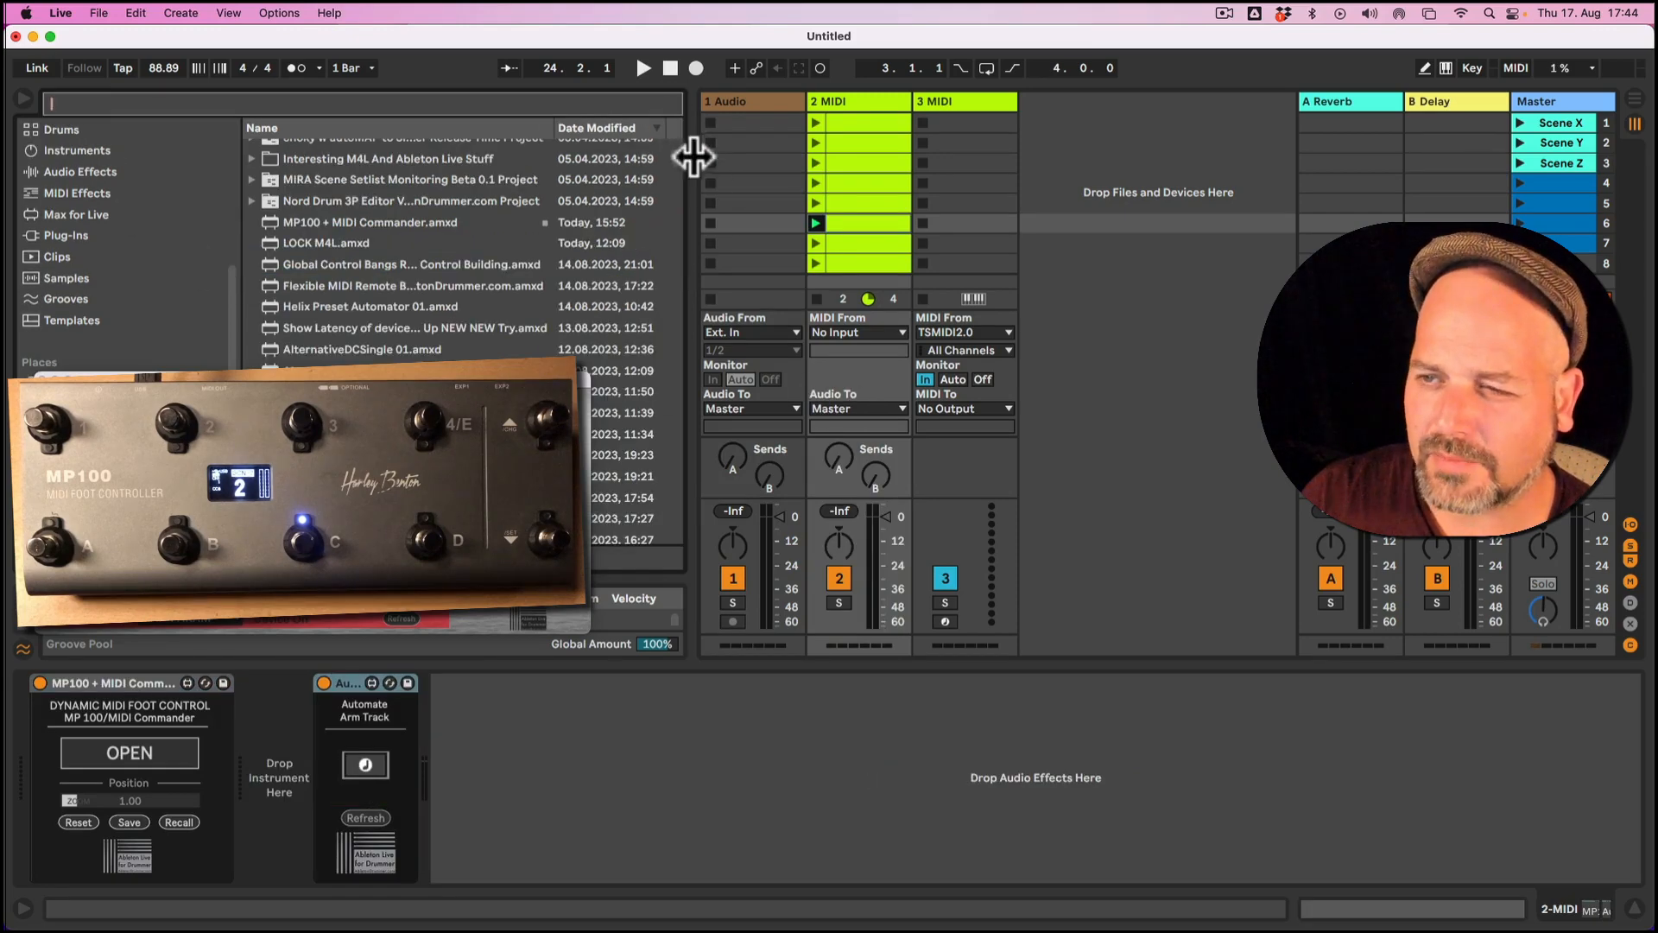
{"action": "left_click_drag", "start_coordinate": [694, 156], "coordinate": [573, 170]}
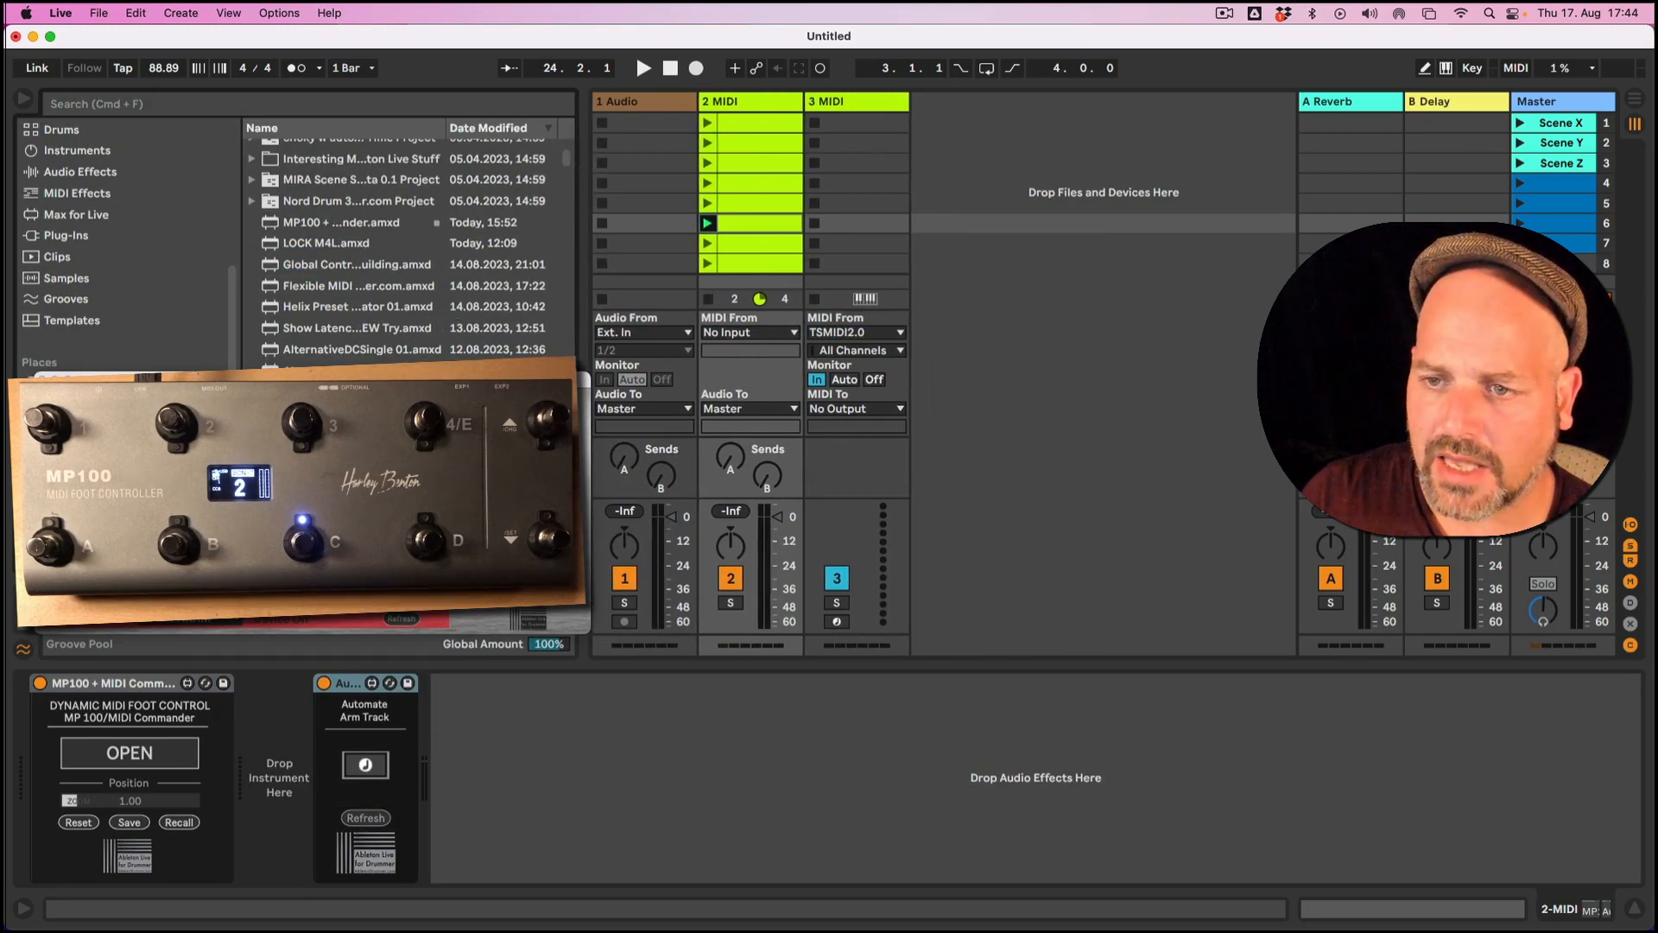
{"action": "left_click_drag", "start_coordinate": [410, 382], "coordinate": [392, 95]}
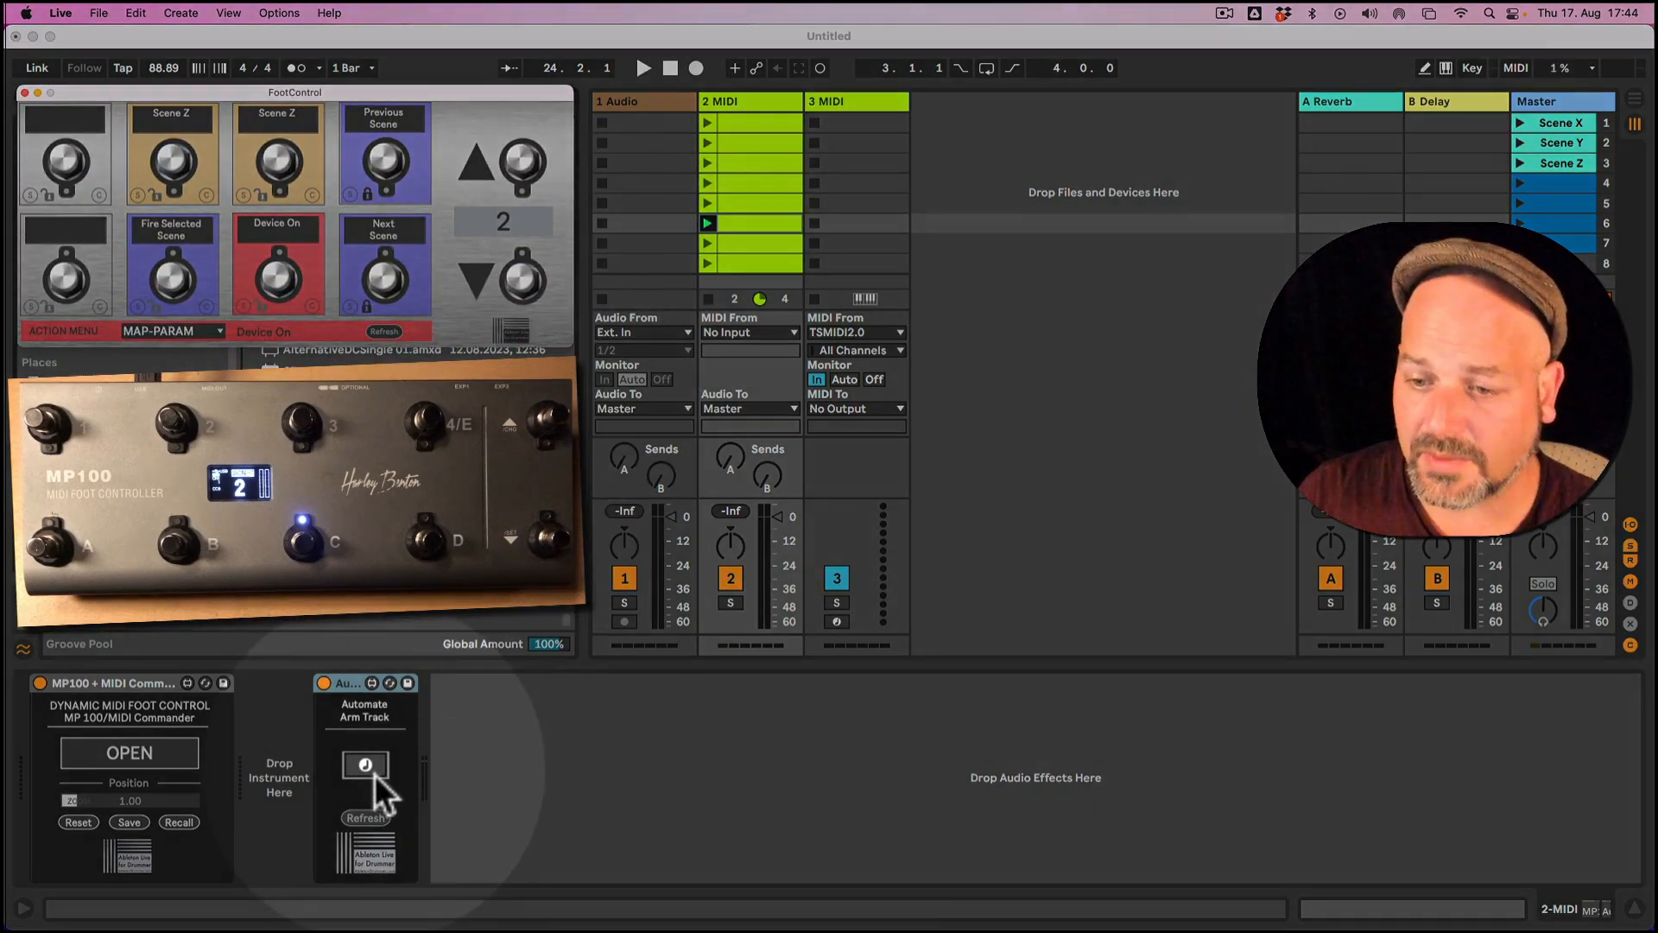
Step: Select the Automate Arm Track device's Arm parameter and set the 2 MIDI track's MIDI input to X-TOUCH MINI
{"action": "left_click", "coordinate": [374, 771]}
{"action": "left_click", "coordinate": [756, 332]}
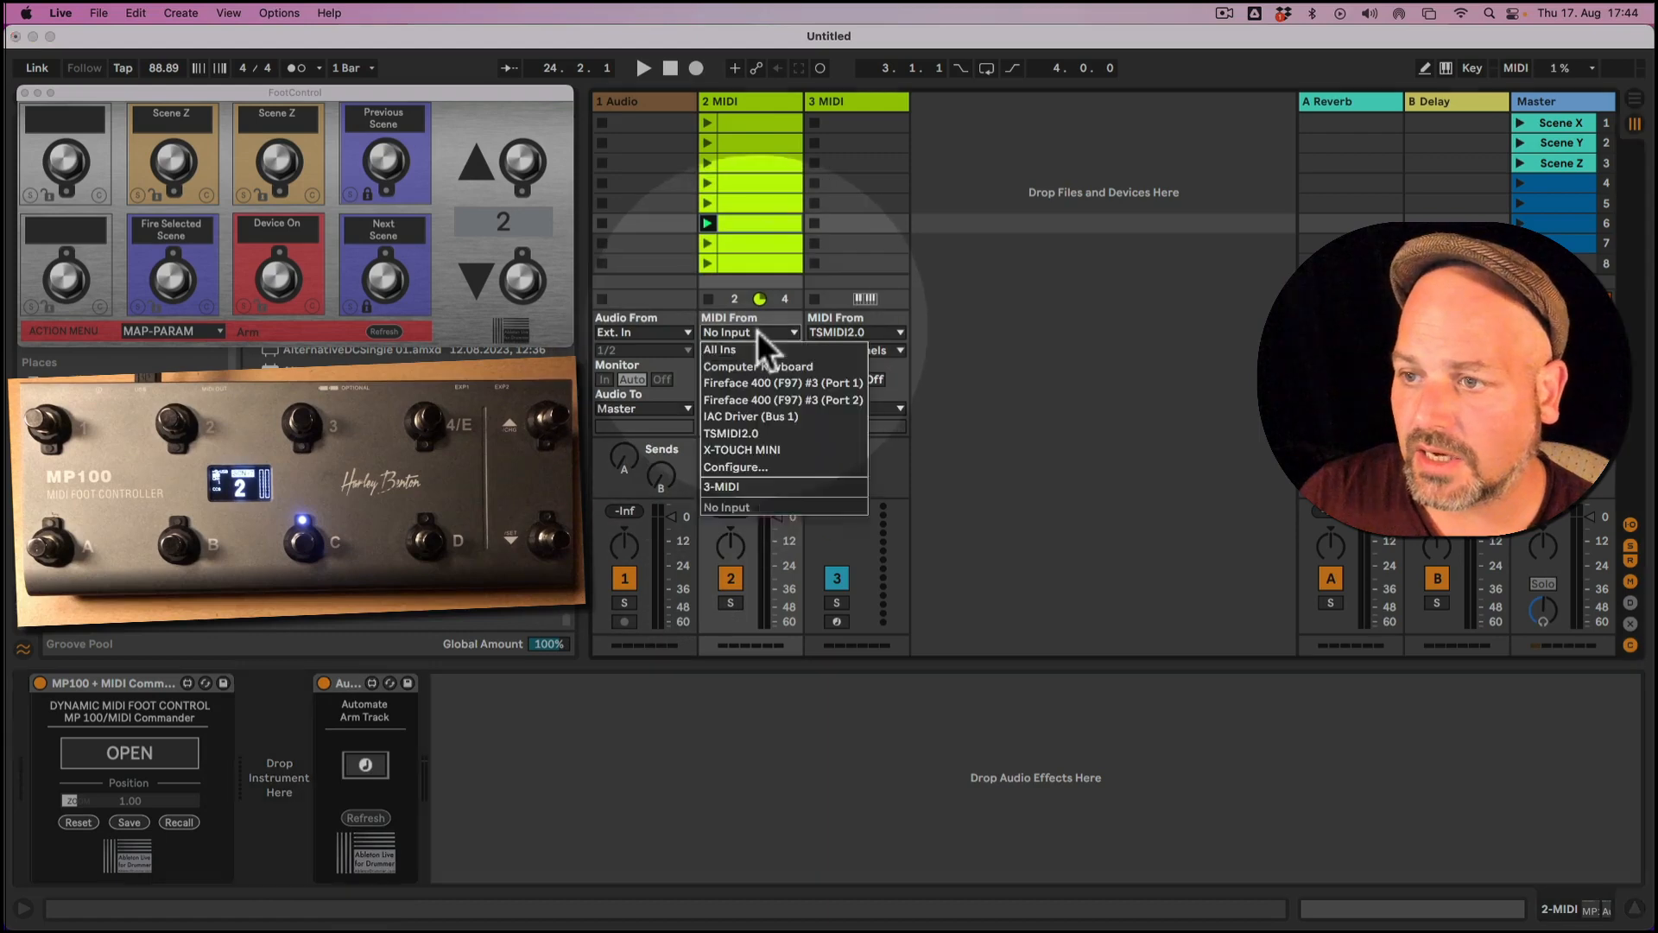
{"action": "left_click", "coordinate": [777, 449]}
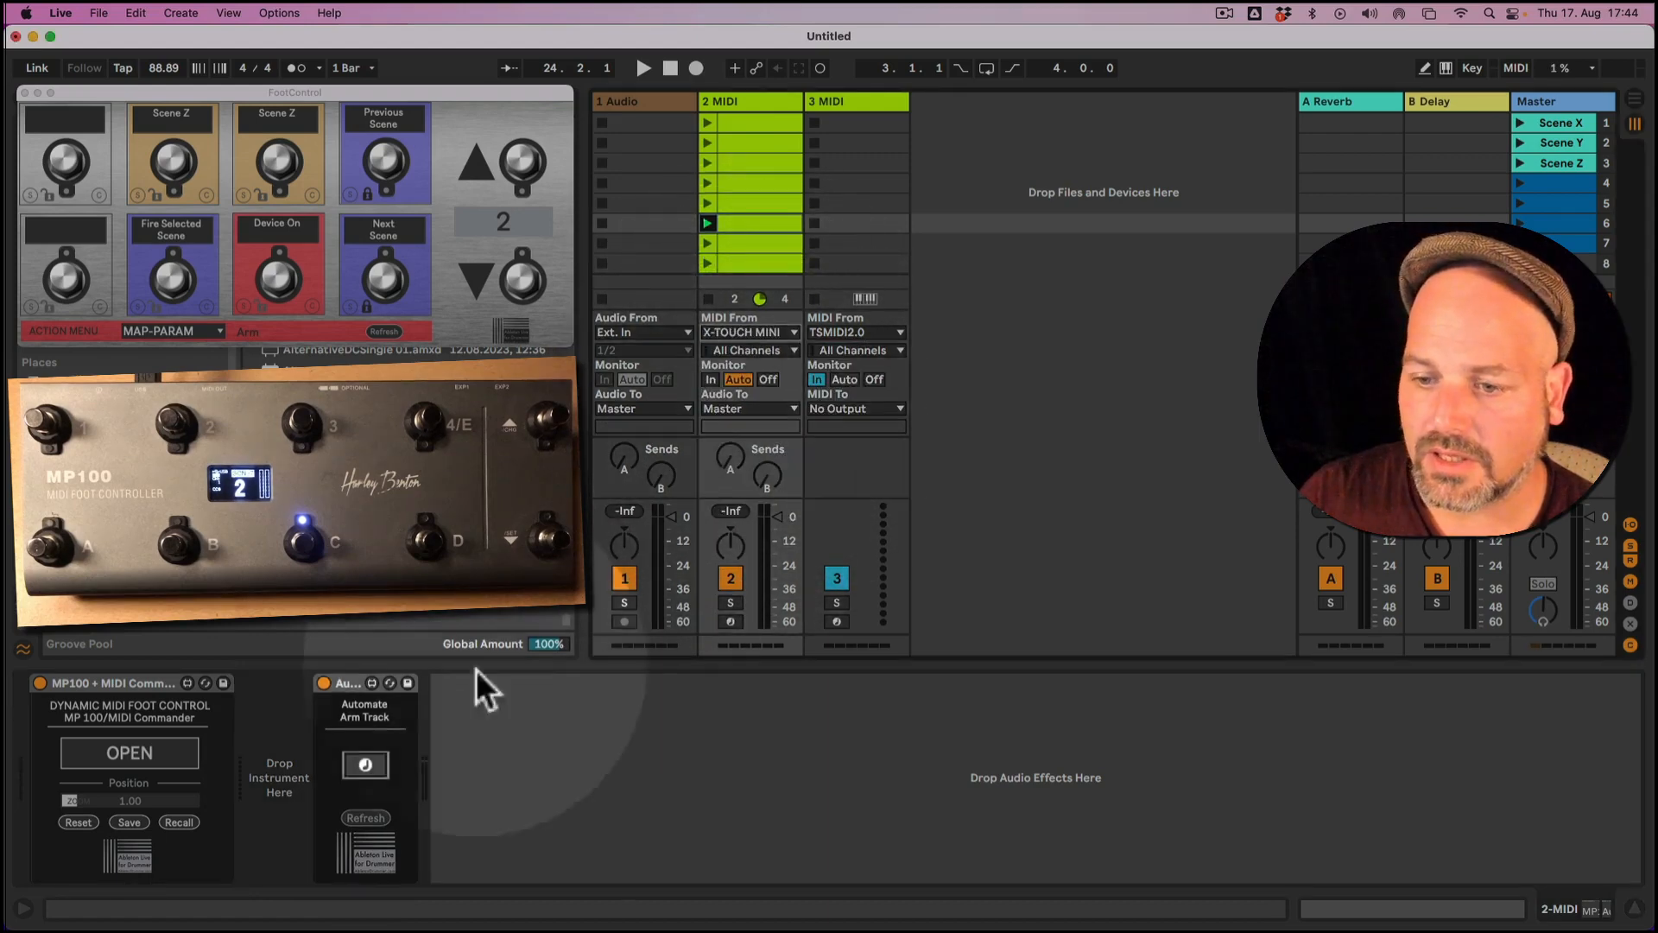
Step: Test arming the 2 MIDI track by repeatedly toggling the Automate Arm Track device on and off
{"action": "left_click", "coordinate": [367, 766]}
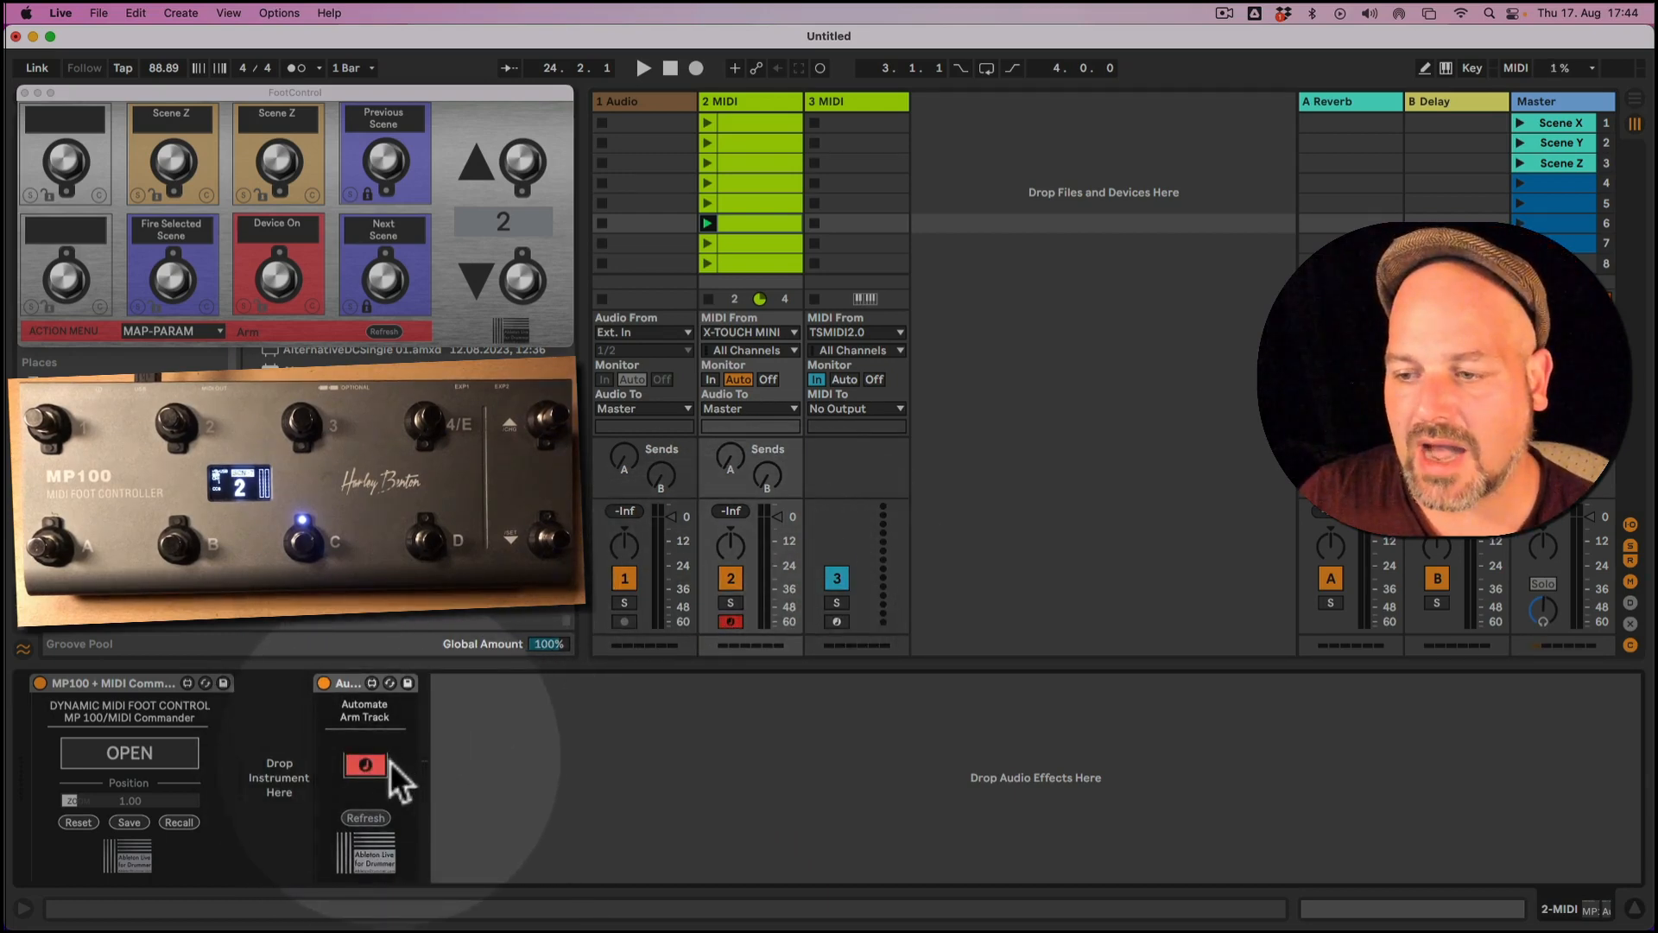
{"action": "left_click", "coordinate": [731, 621]}
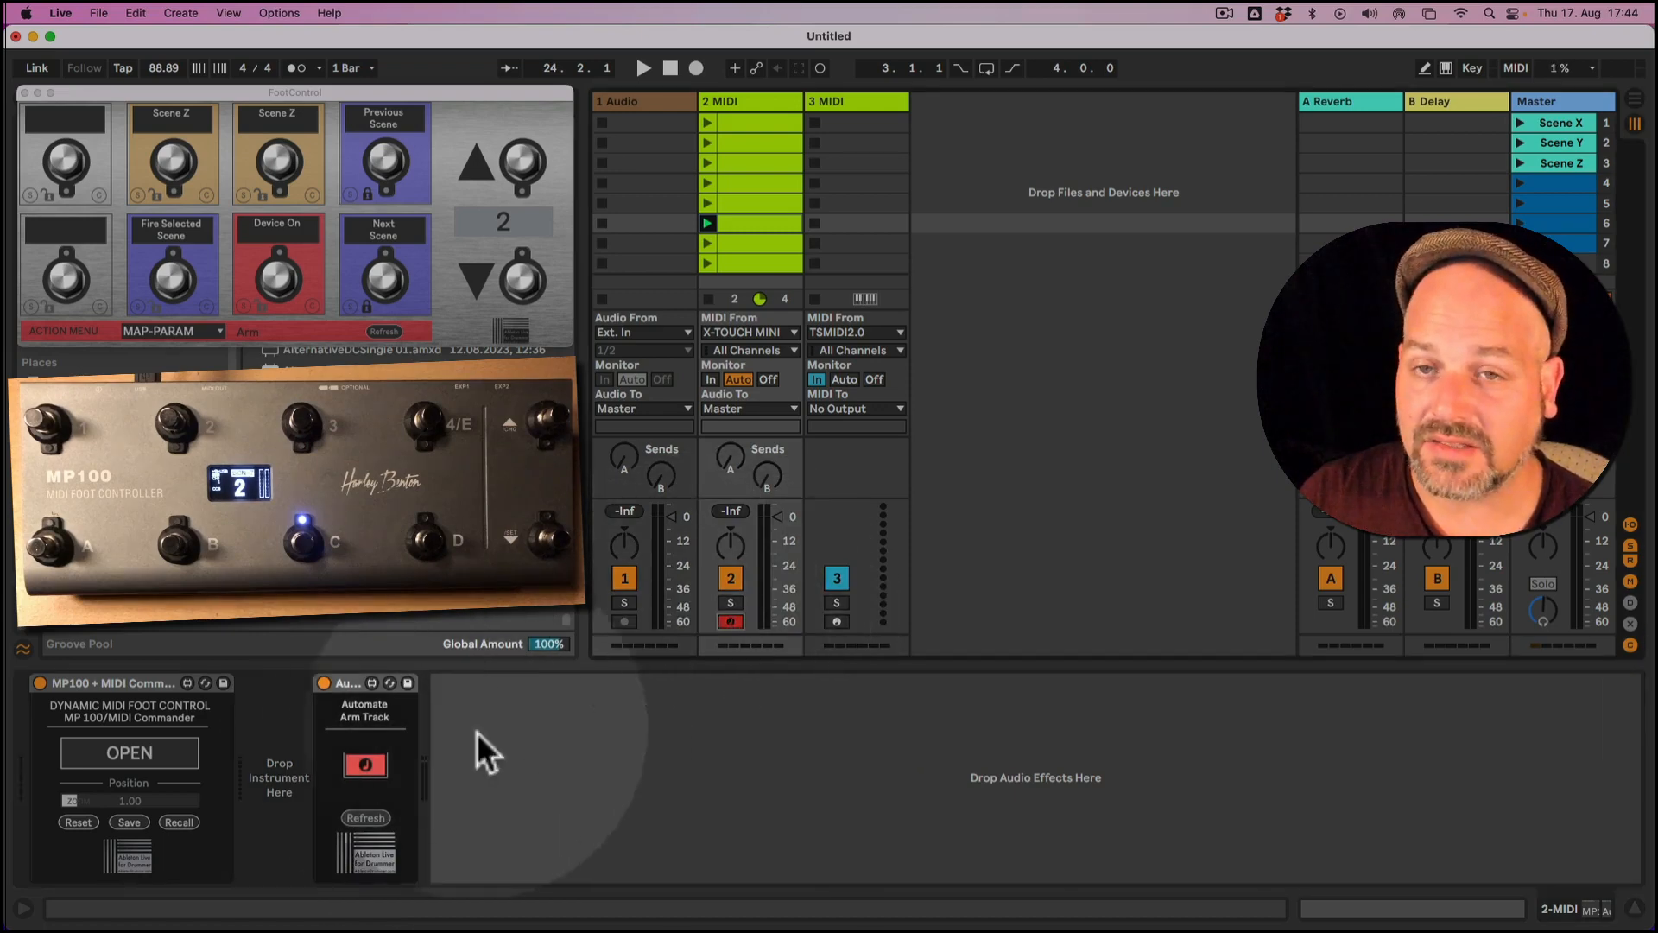
{"action": "left_click", "coordinate": [378, 768]}
{"action": "left_click", "coordinate": [366, 765]}
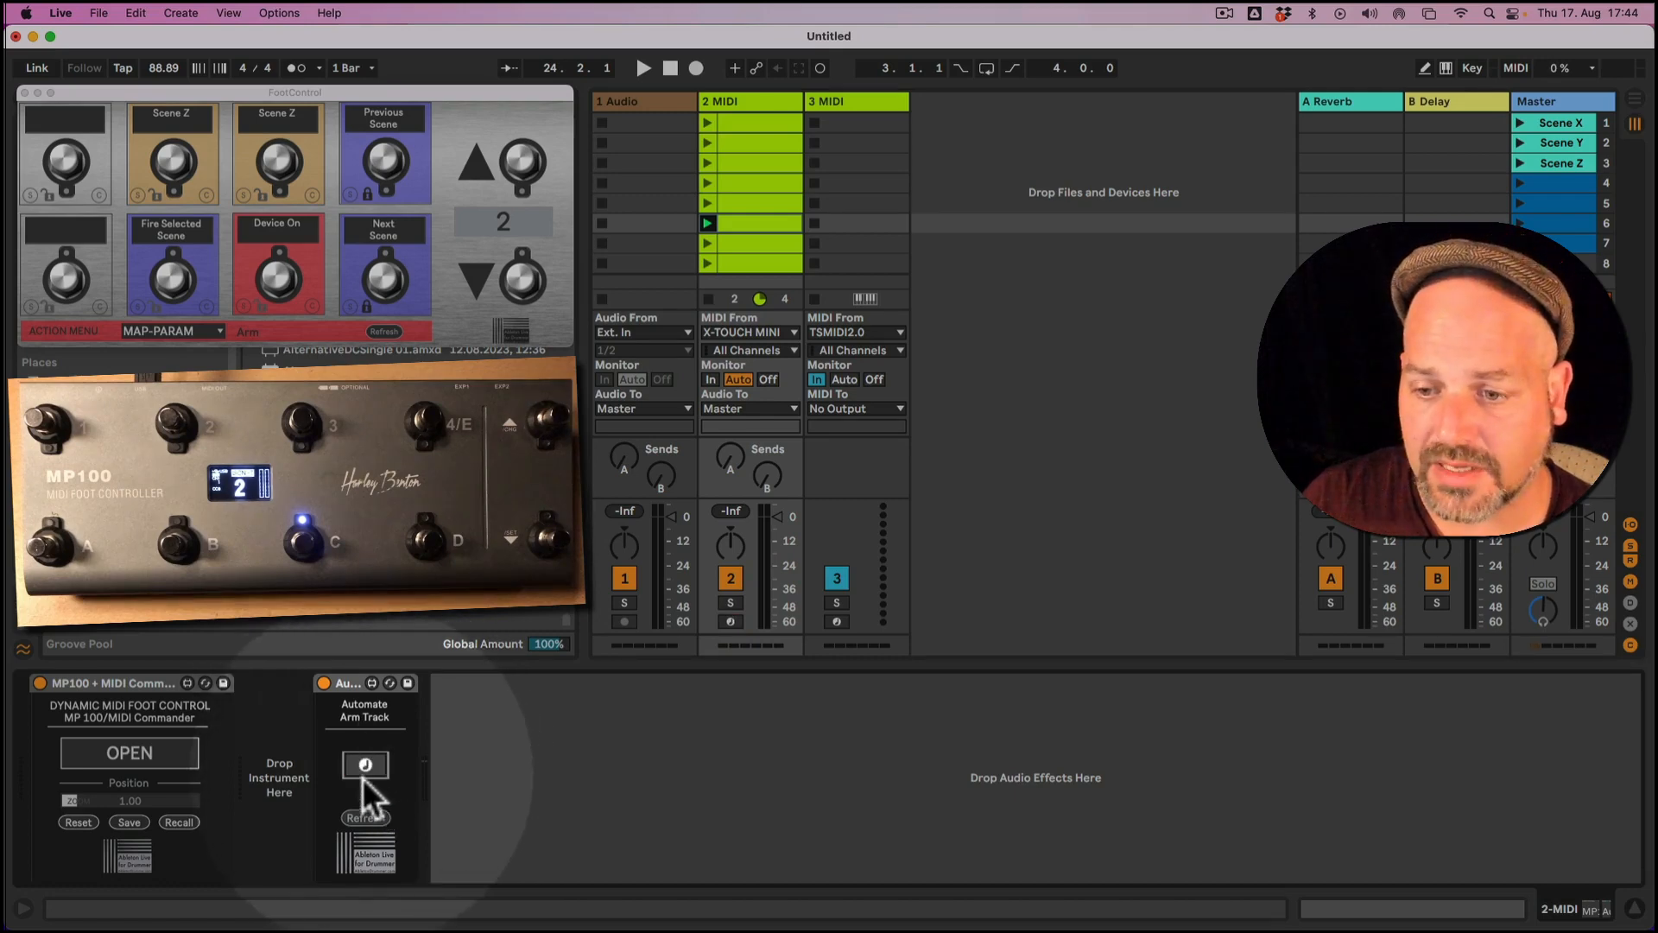
{"action": "left_click", "coordinate": [366, 767]}
{"action": "left_click", "coordinate": [366, 766]}
{"action": "left_click", "coordinate": [365, 766]}
{"action": "left_click", "coordinate": [365, 767]}
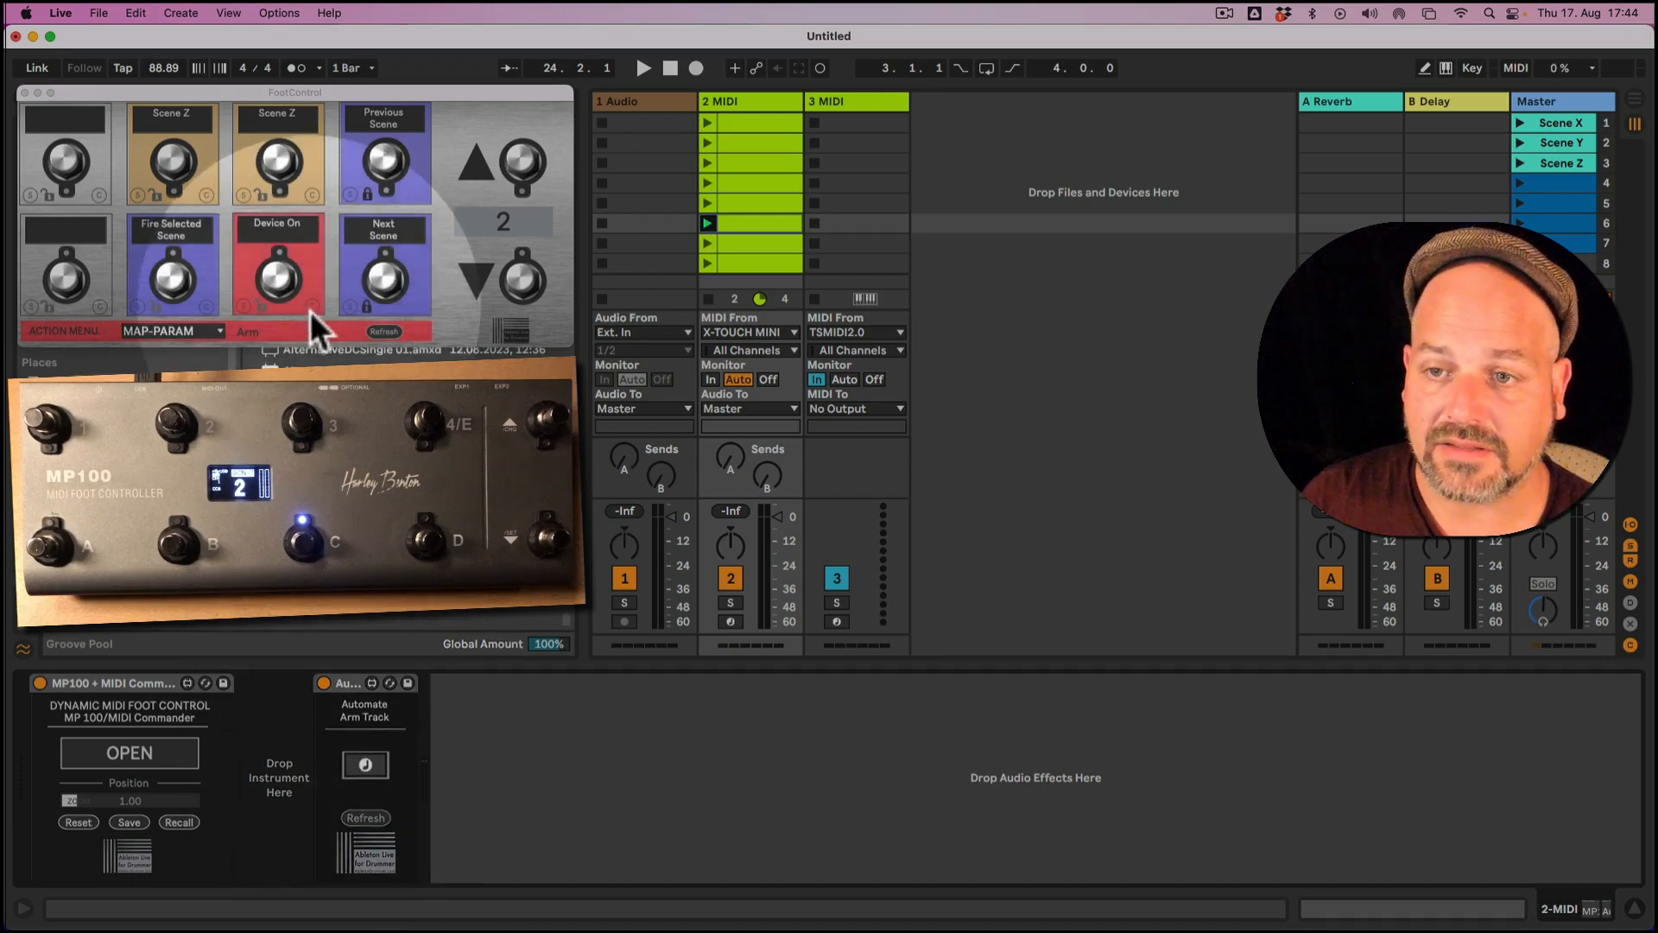
Step: Clear the Device On mapping from the third lower footswitch of page 2 and map the Arm parameter to it
{"action": "left_click", "coordinate": [252, 308]}
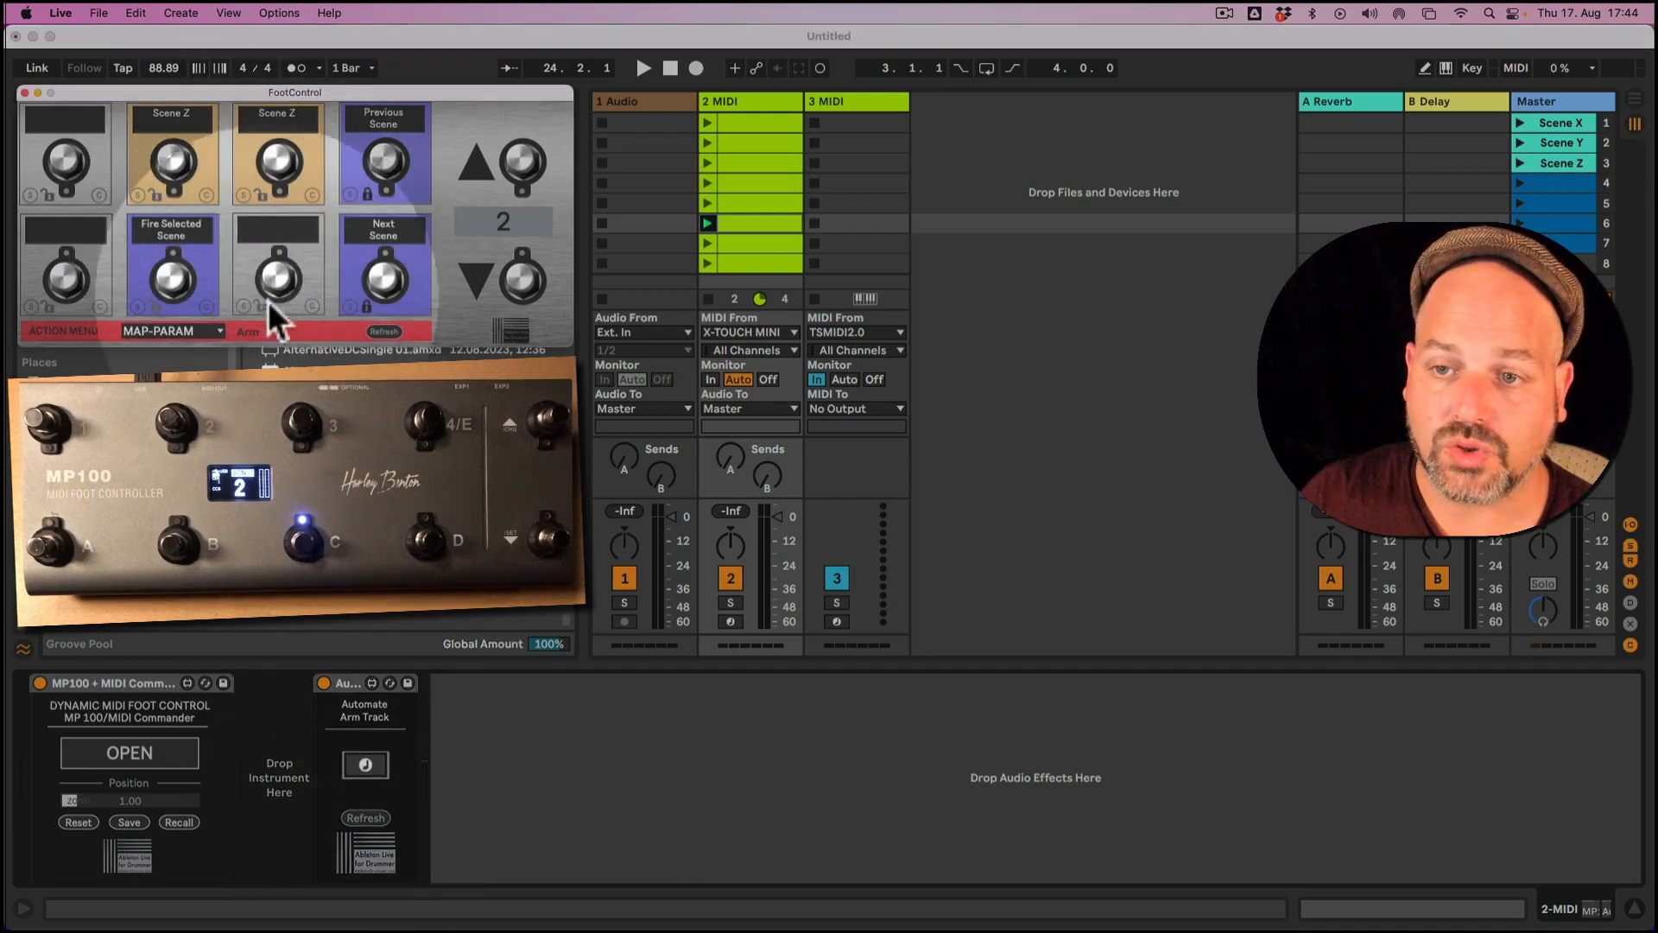
{"action": "left_click", "coordinate": [243, 309]}
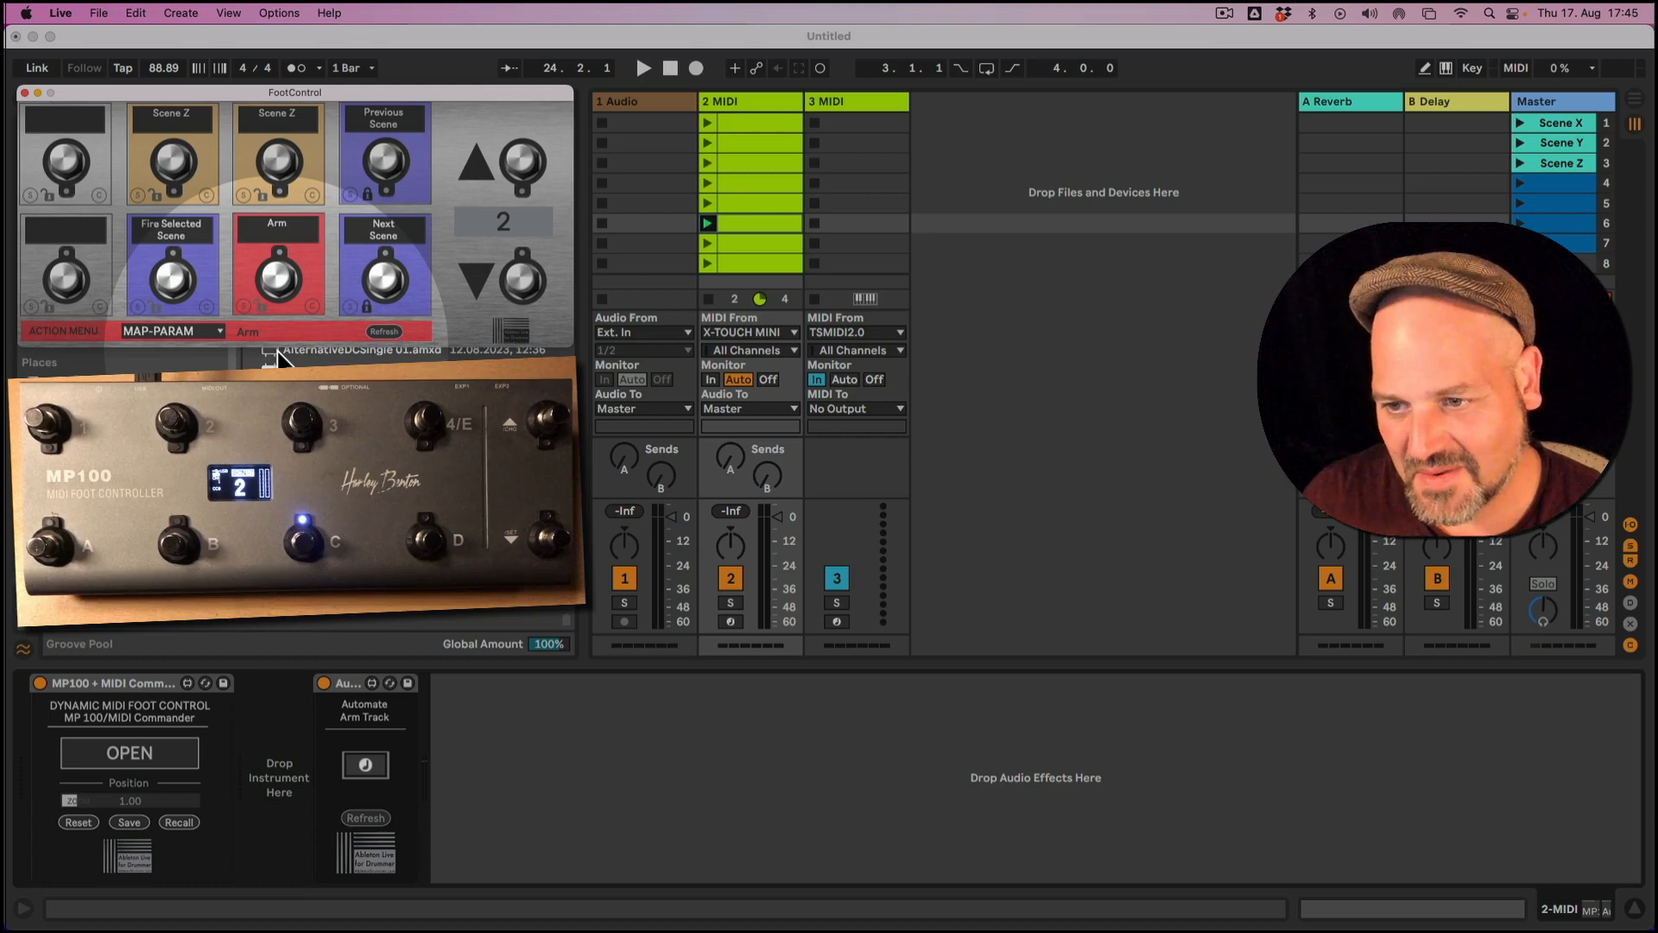
{"action": "scroll", "coordinate": [95, 431], "scroll_direction": "up", "scroll_amount": 5}
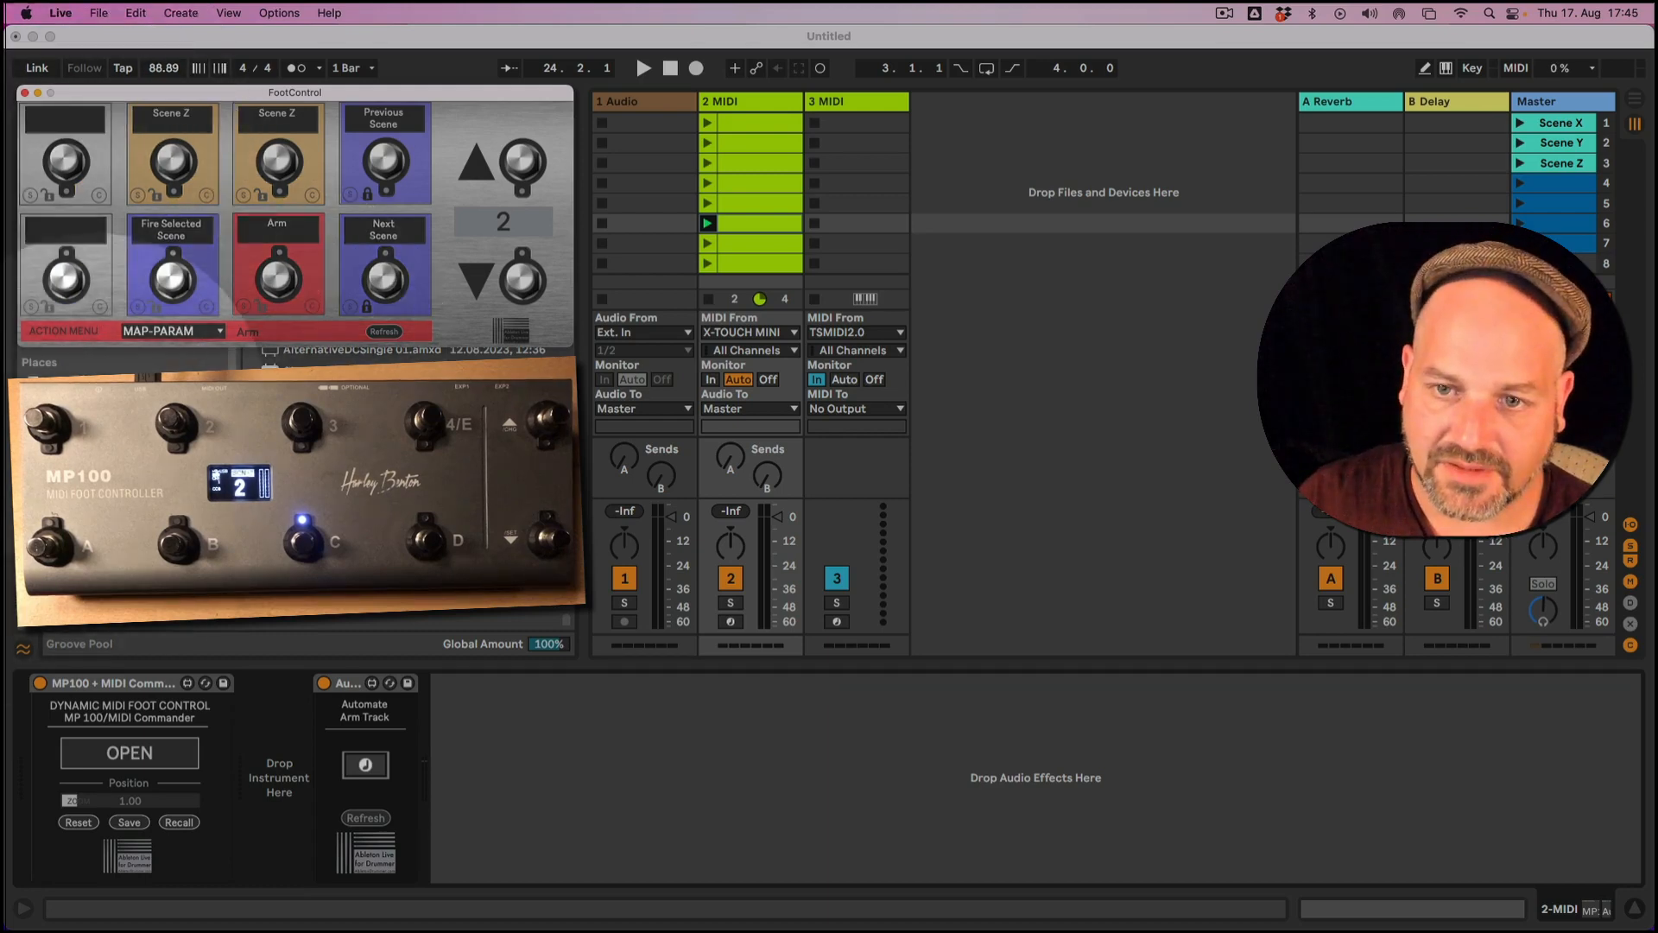
Step: Show the Drums category in the browser and set the FootControl action to NOTE
{"action": "left_click", "coordinate": [79, 363]}
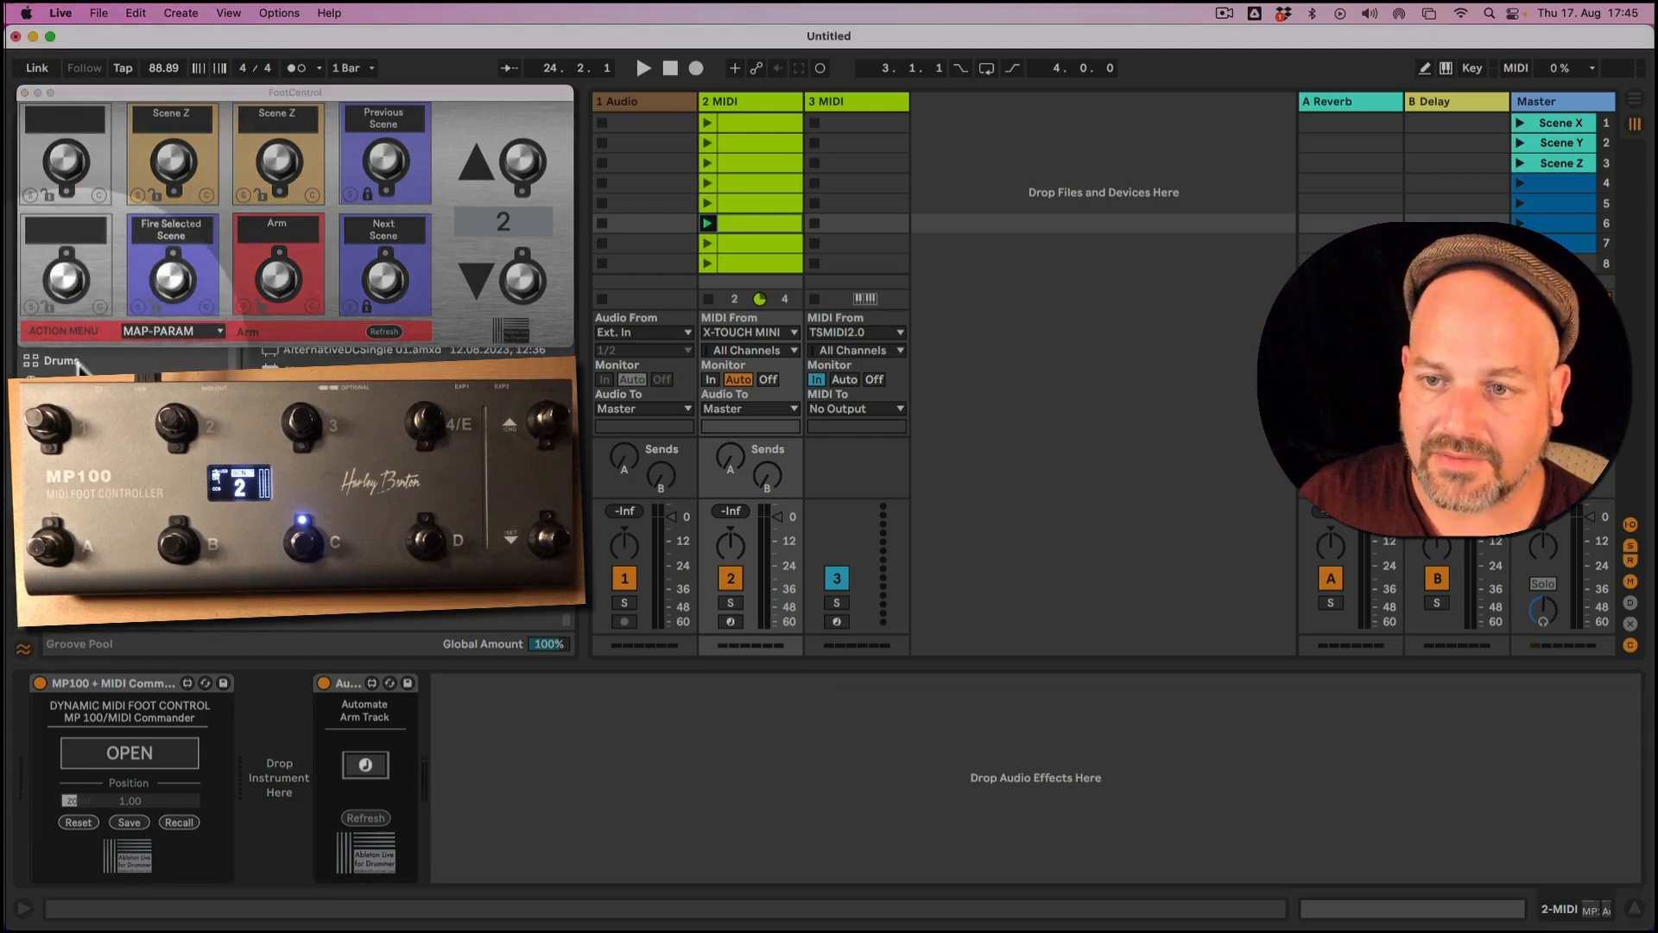
{"action": "left_click", "coordinate": [78, 362]}
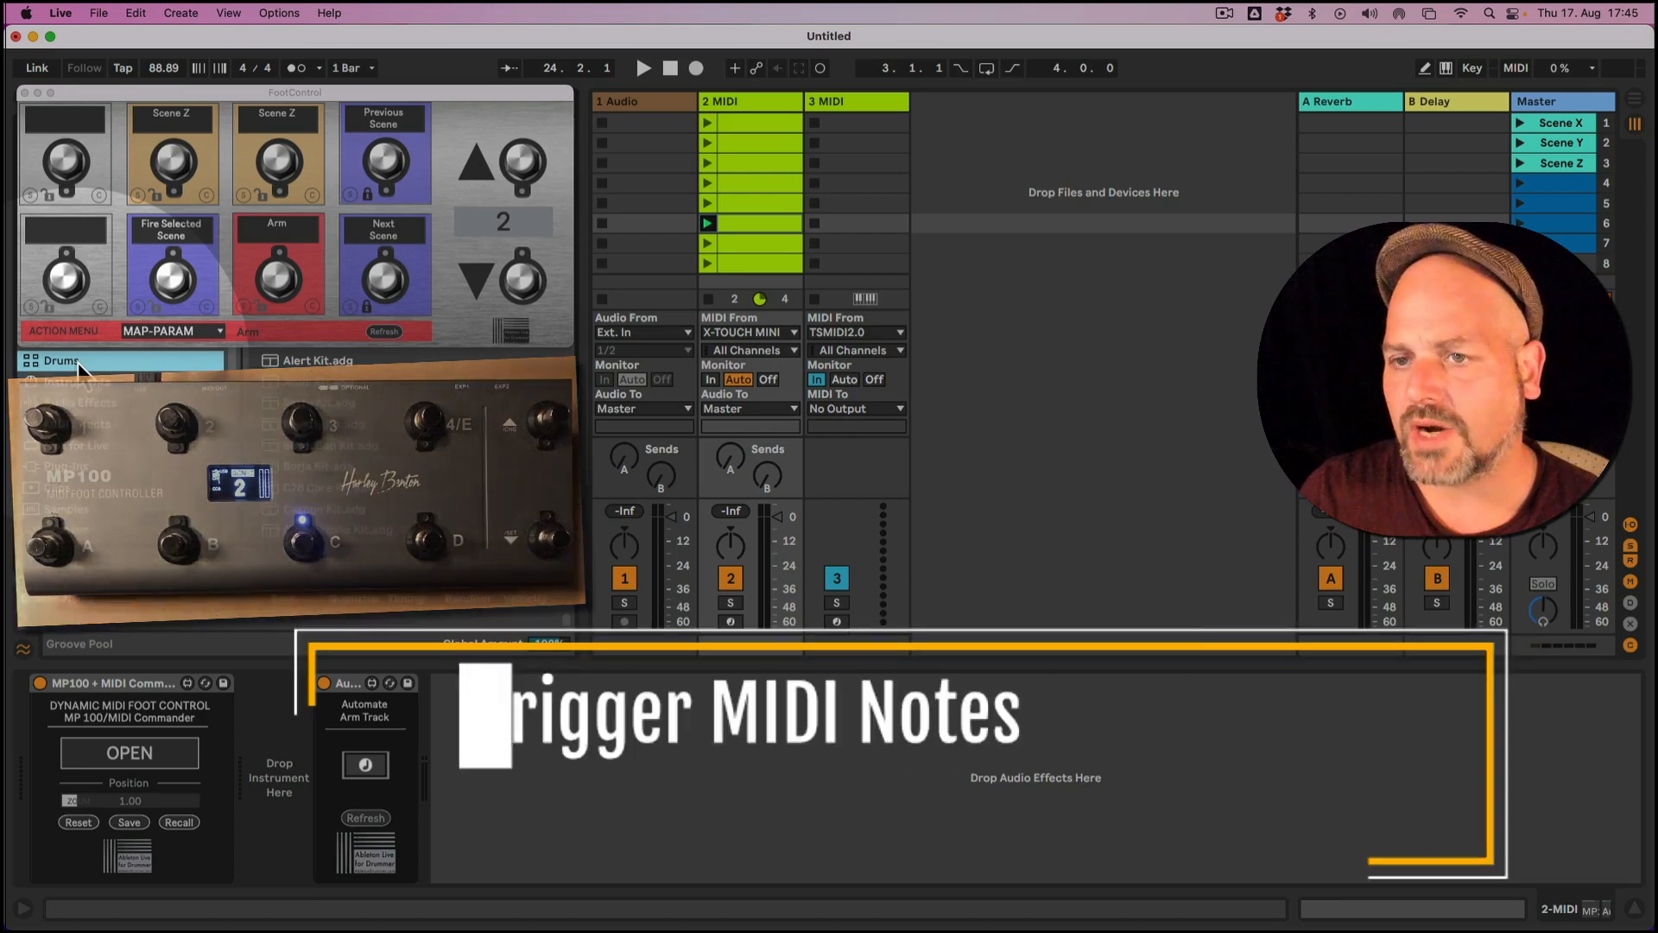
{"action": "left_click", "coordinate": [189, 328]}
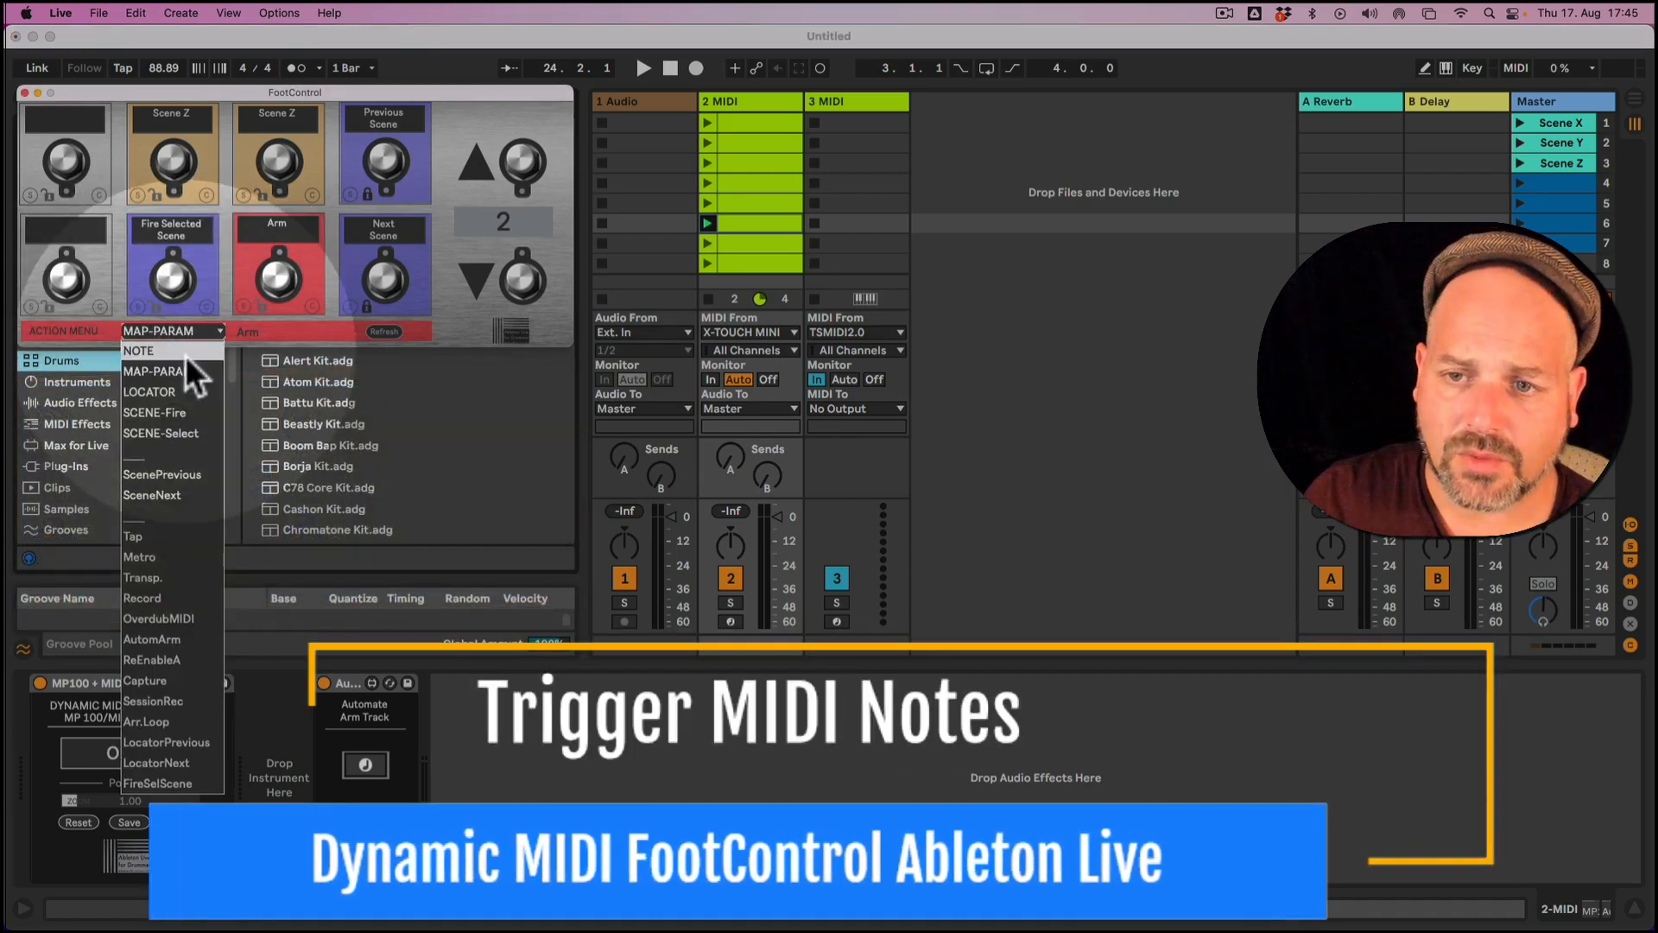
{"action": "left_click", "coordinate": [184, 355]}
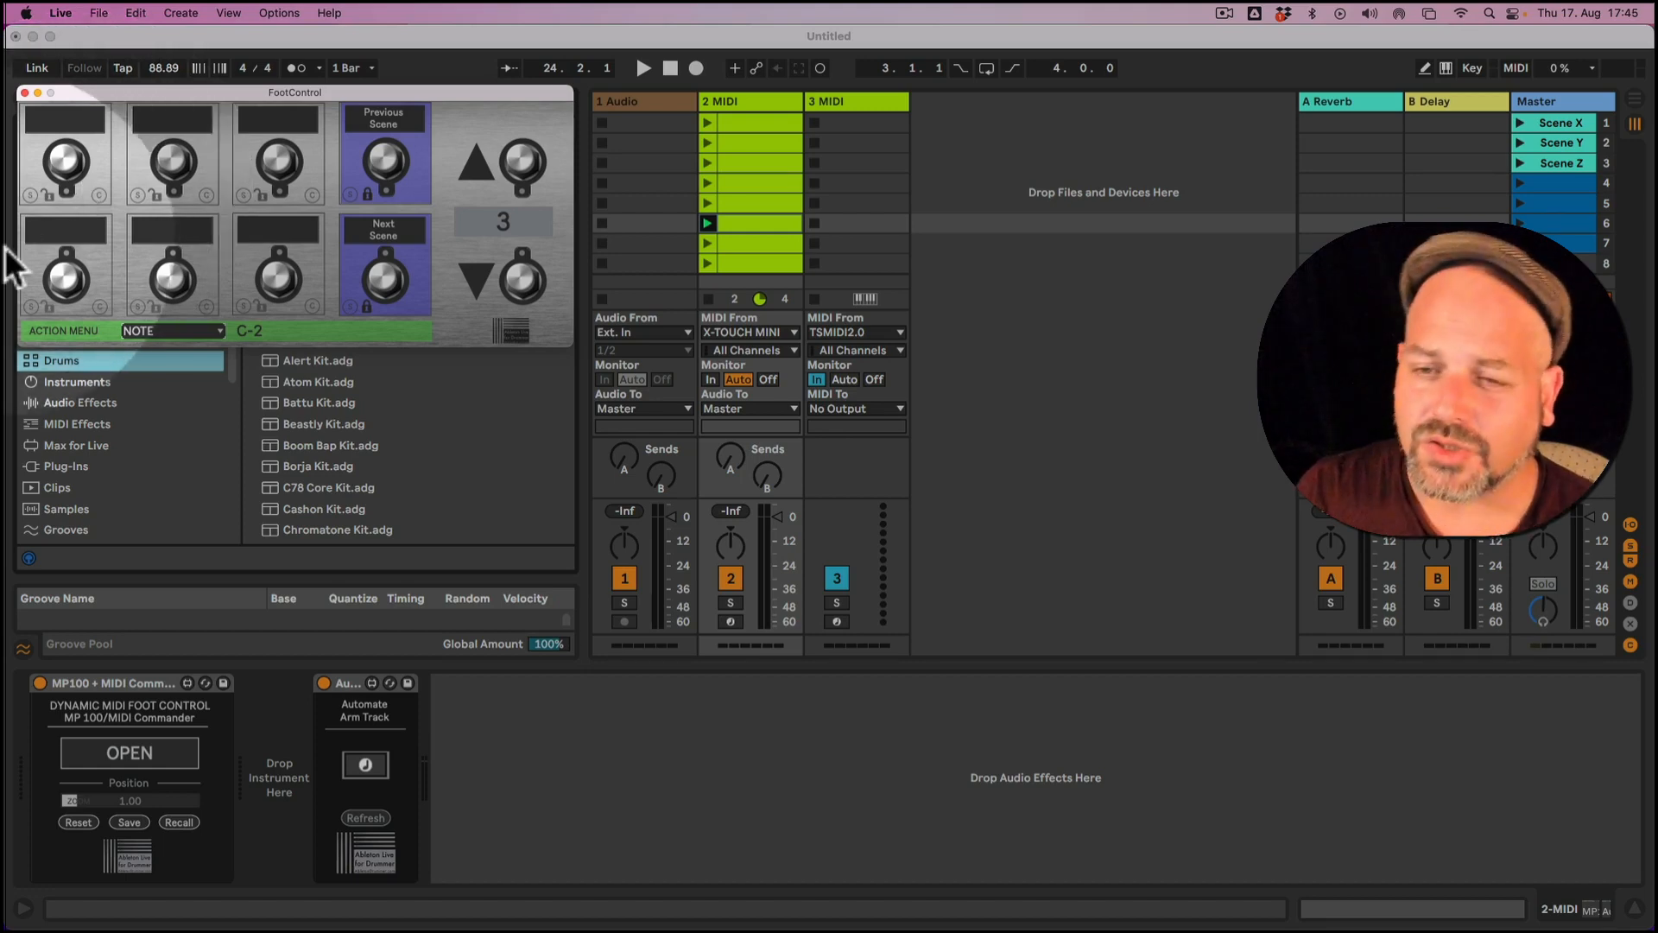
Step: Set the NOTE action's pitch to C3 and assign it to the first upper footswitch of page 3
{"action": "left_click", "coordinate": [203, 330]}
{"action": "left_click", "coordinate": [202, 328]}
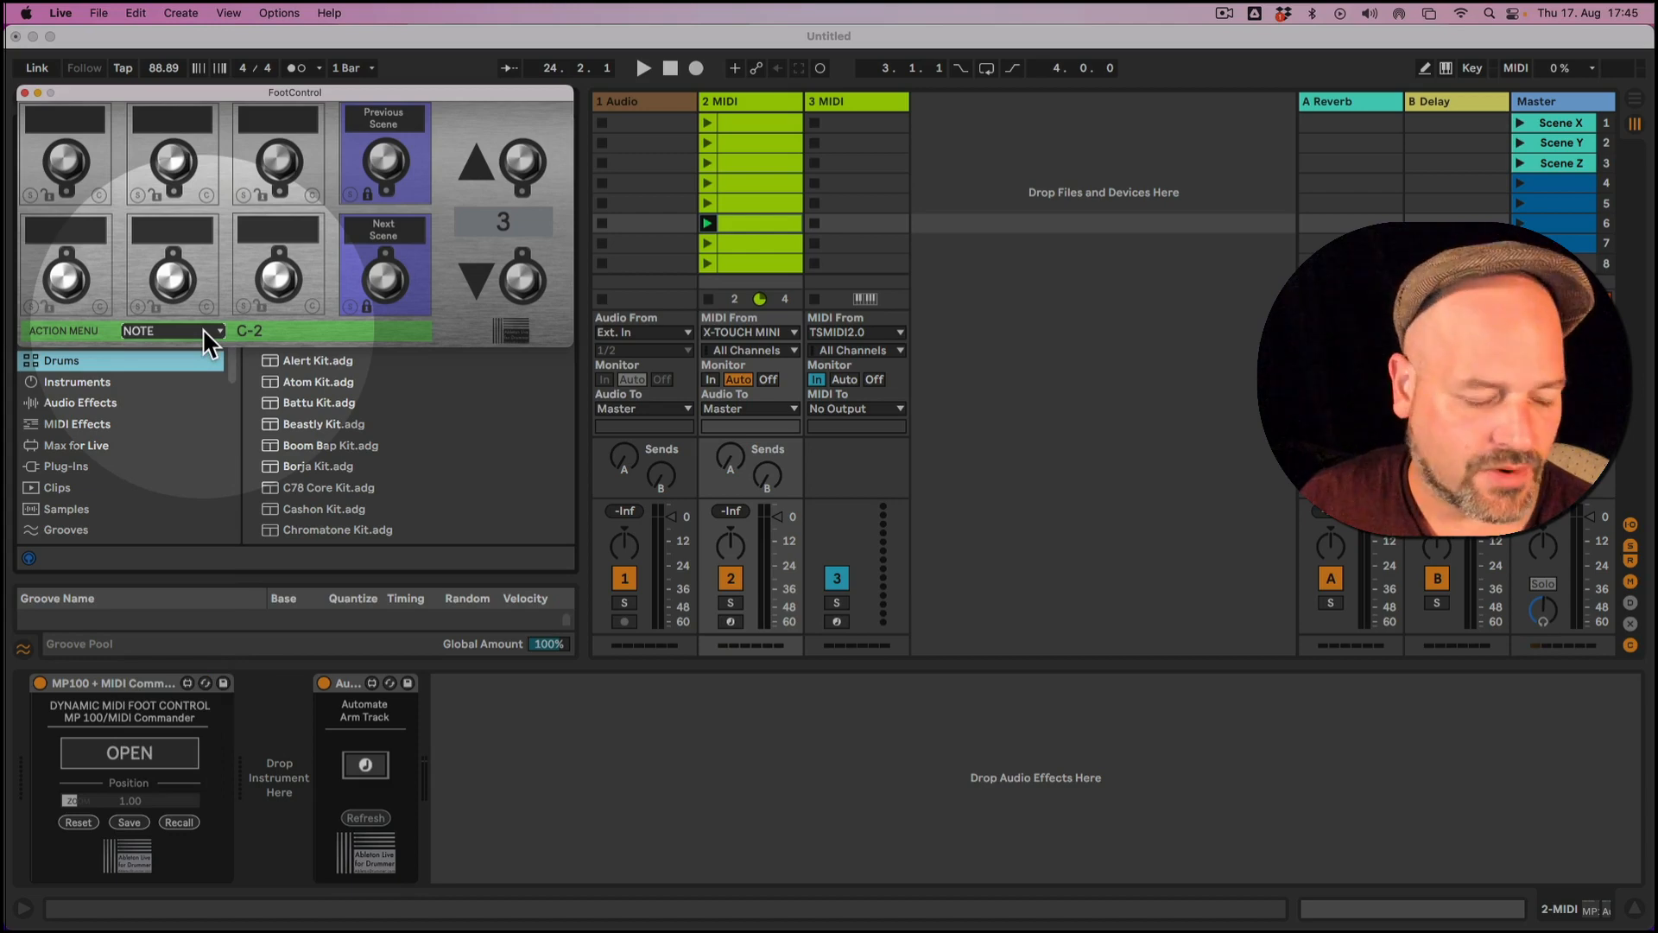
{"action": "left_click", "coordinate": [203, 328]}
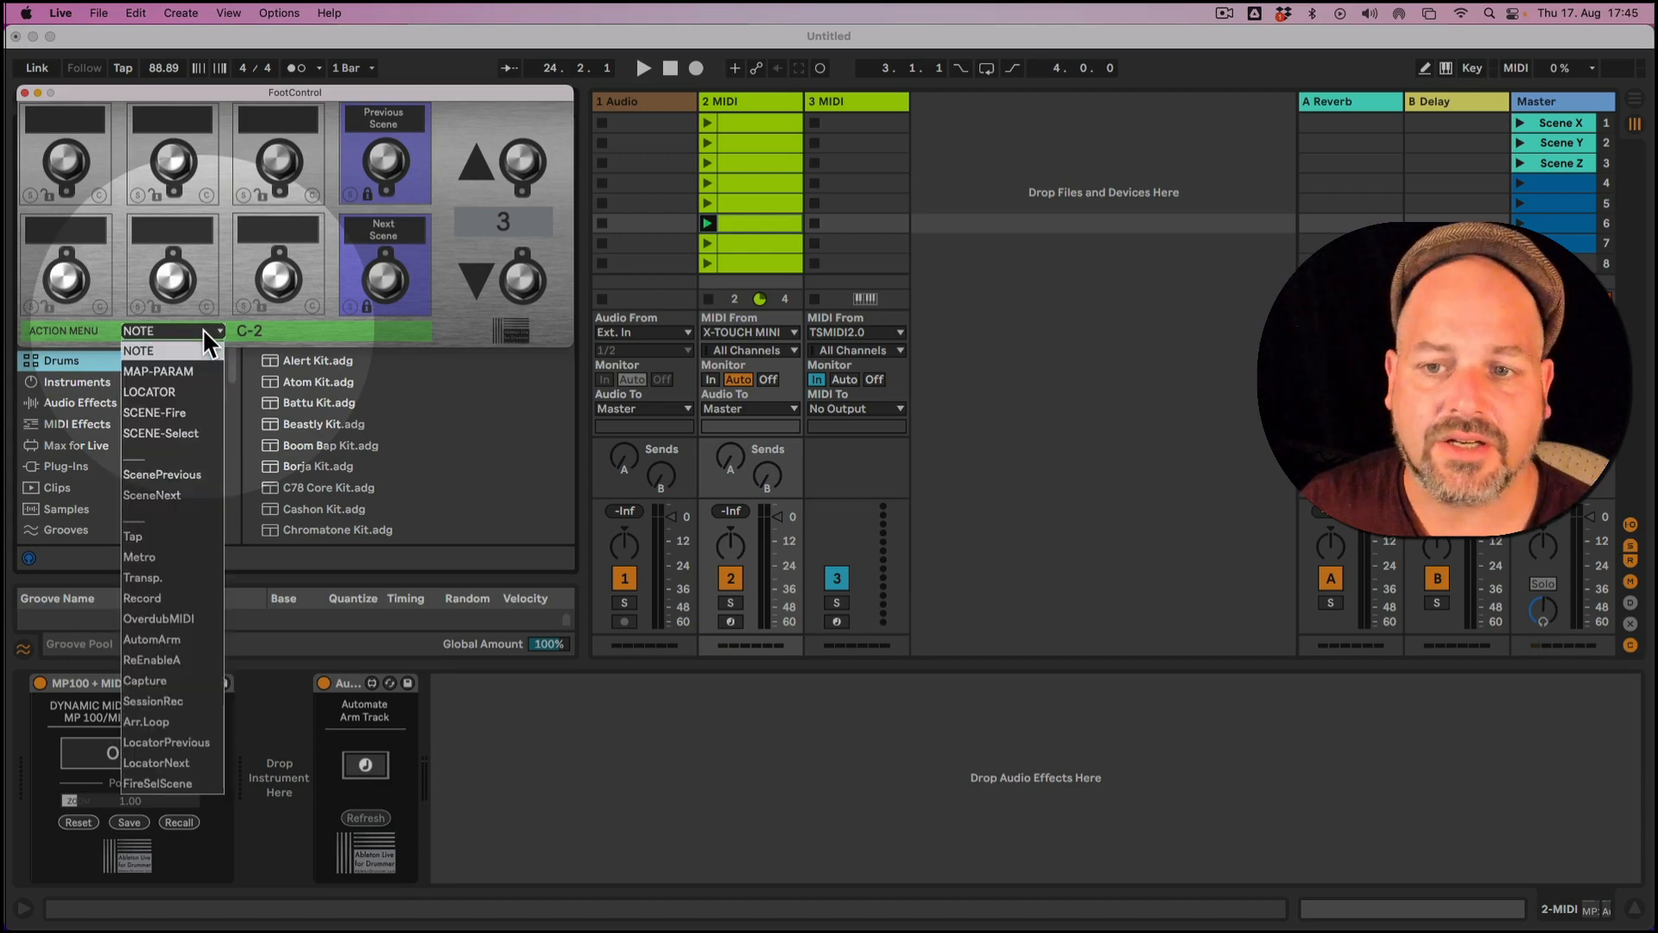
{"action": "left_click", "coordinate": [202, 328]}
{"action": "mouse_move", "coordinate": [246, 327]}
{"action": "left_mouse_down"}
{"action": "mouse_move", "coordinate": [244, 298]}
{"action": "mouse_move", "coordinate": [247, 316]}
{"action": "left_mouse_up"}
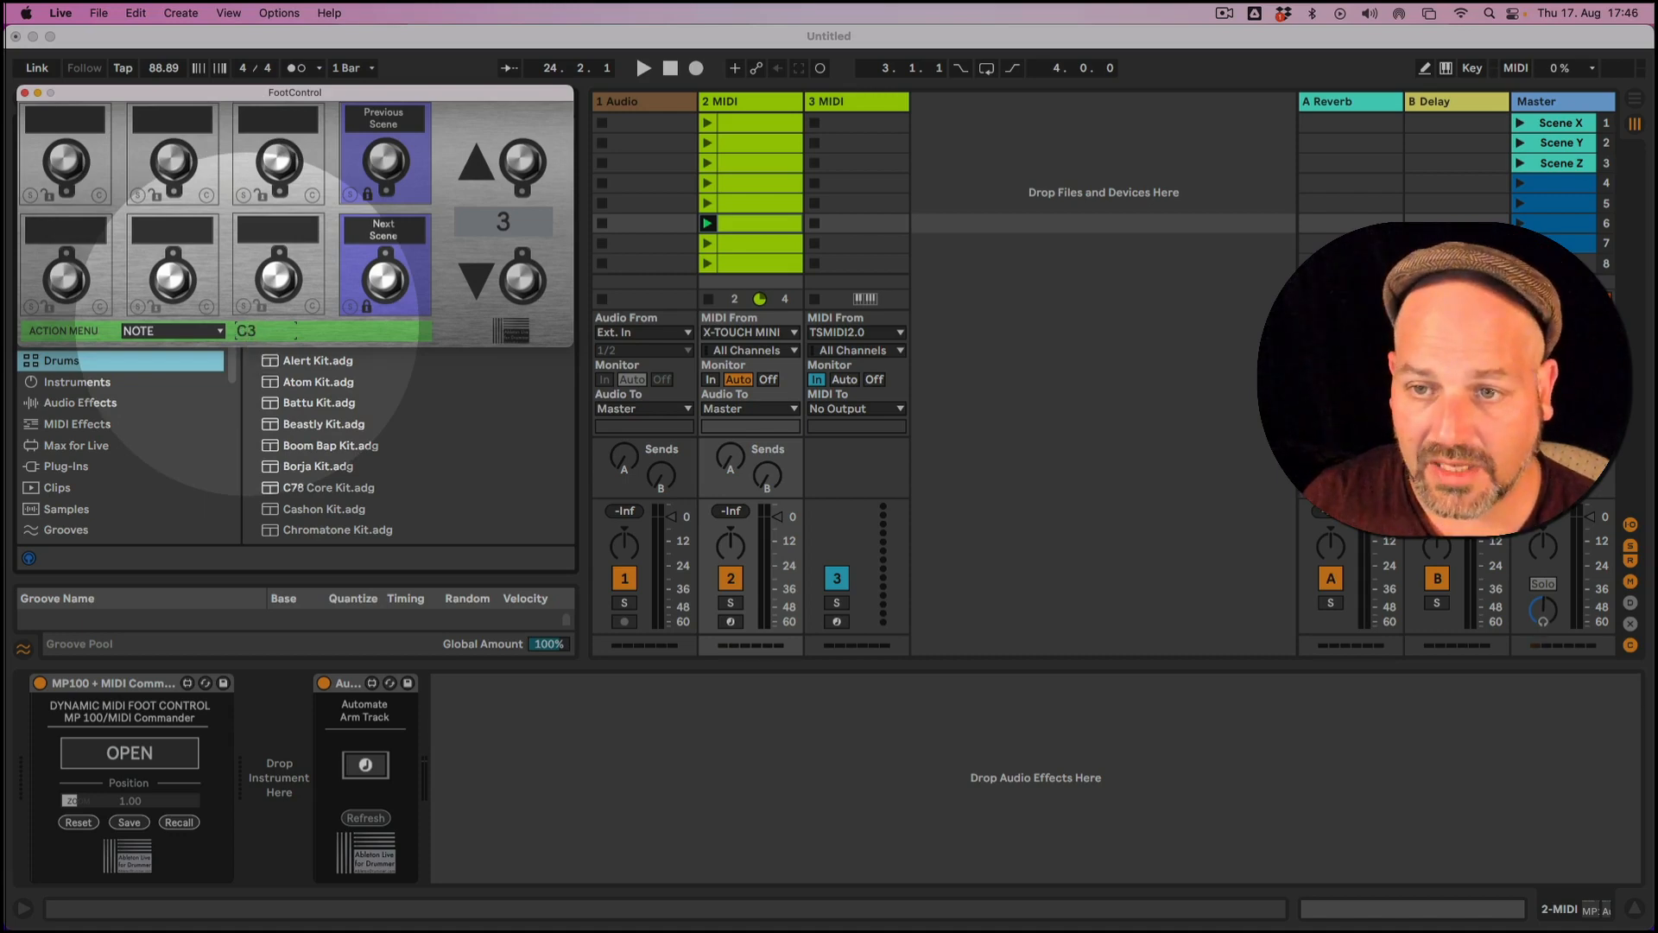
{"action": "left_click", "coordinate": [28, 198]}
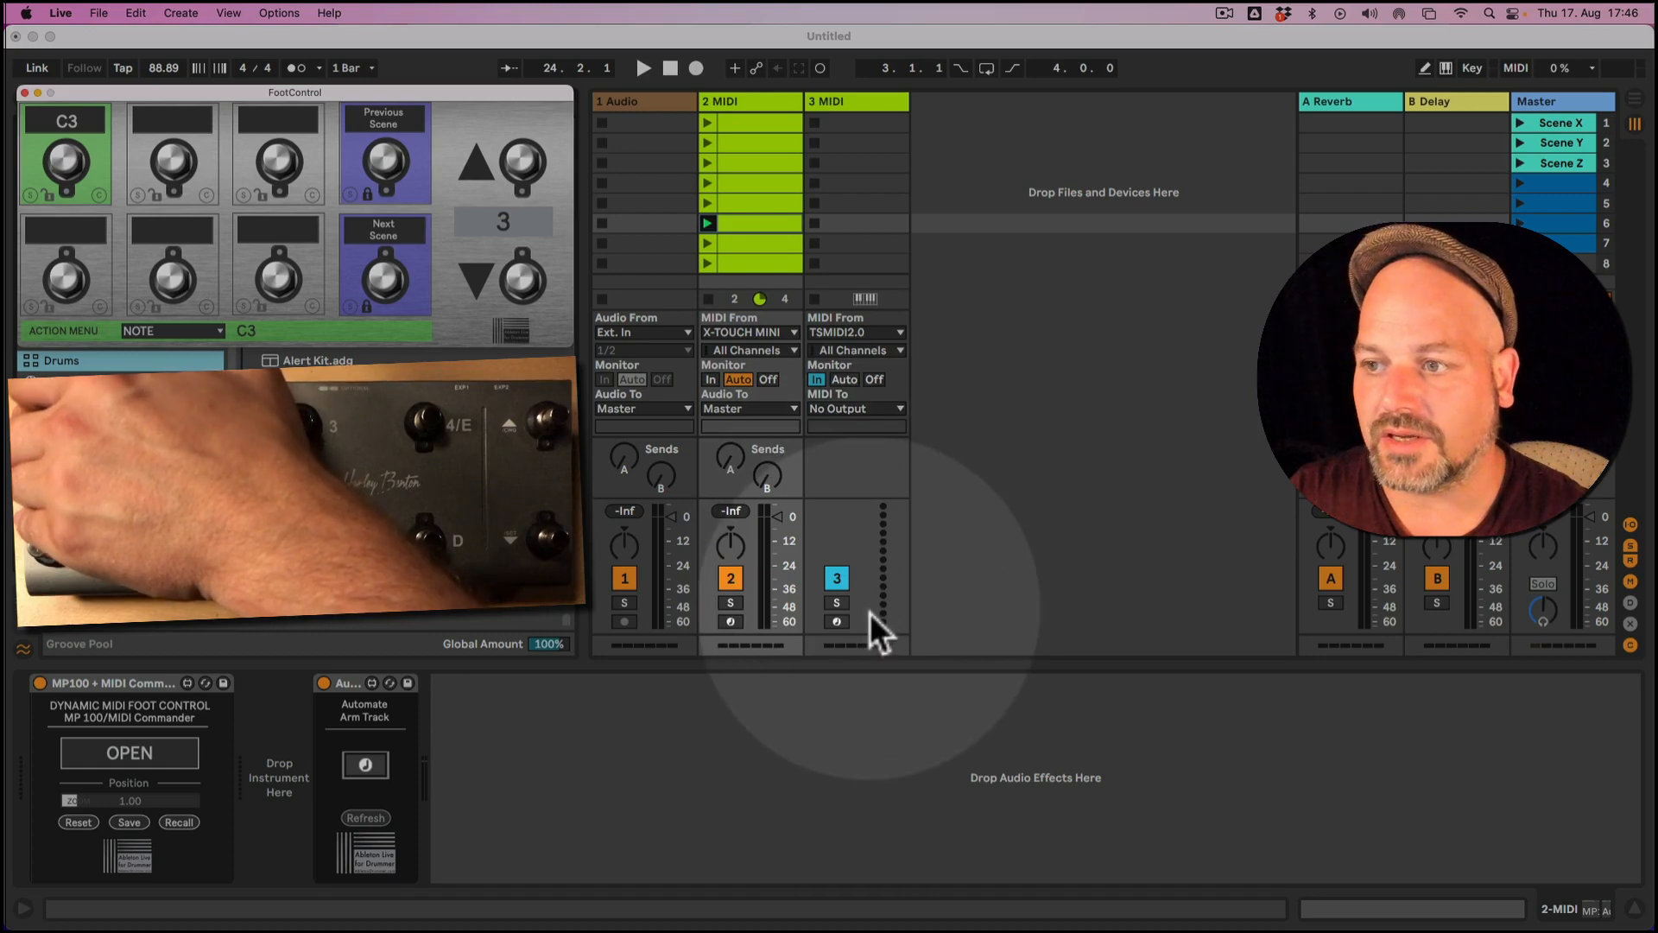
Step: Select the 3 MIDI track, try the LOCATOR and LocatorNext actions, and set the FootControl action to LocatorPrevious
{"action": "left_click", "coordinate": [837, 102]}
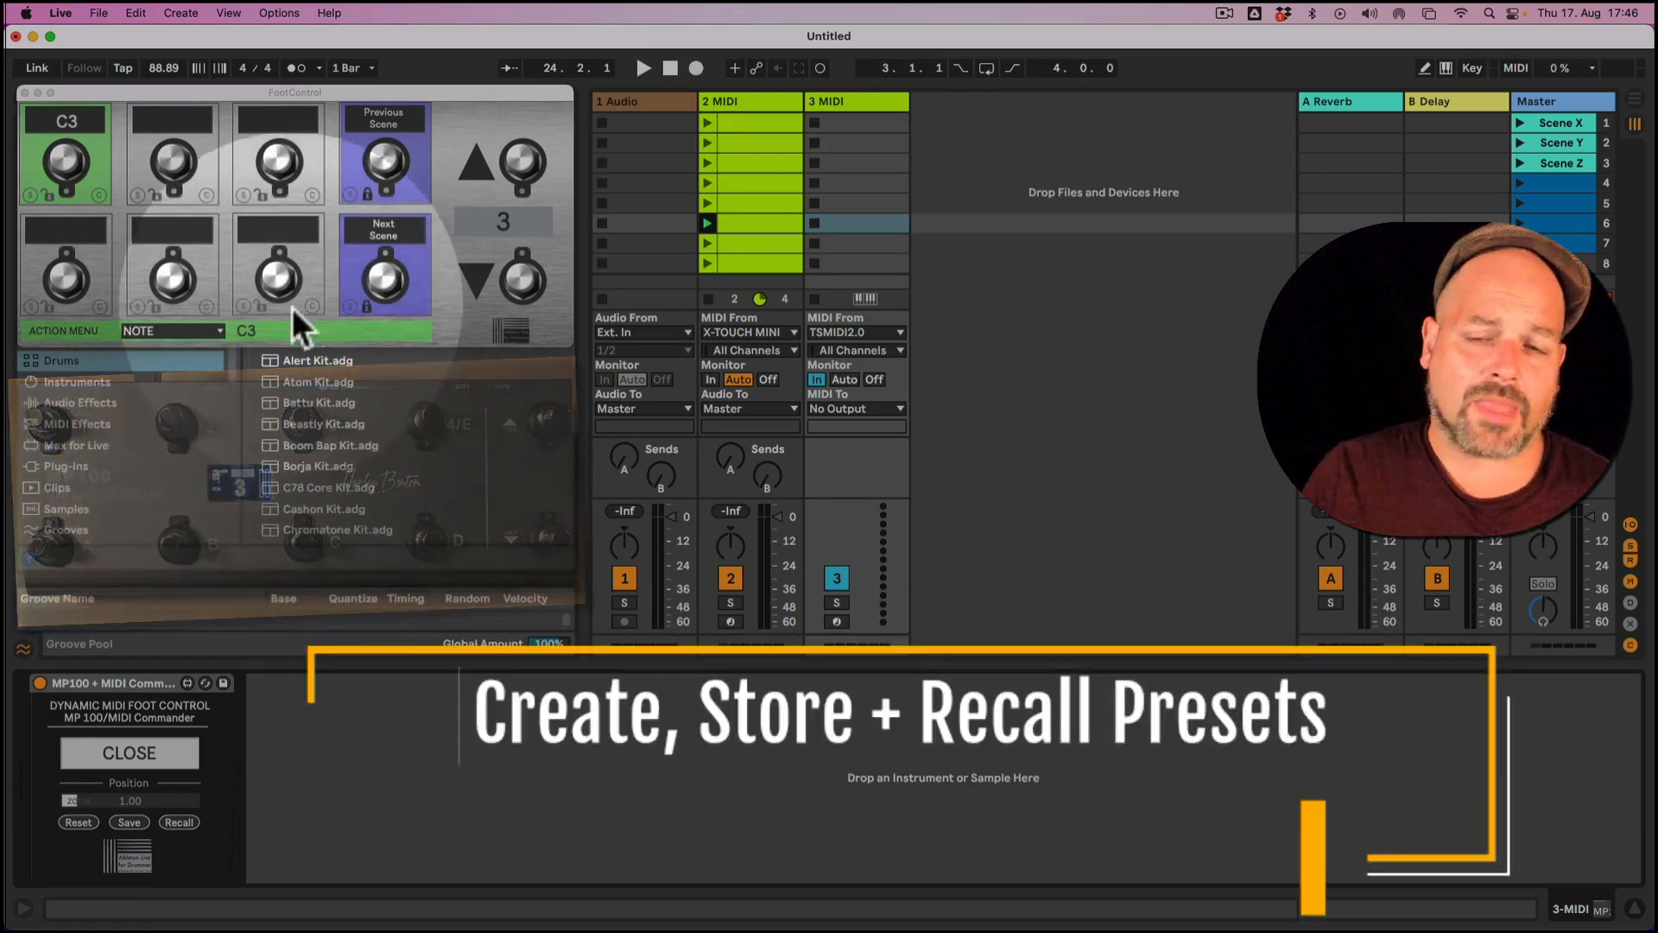
{"action": "left_click", "coordinate": [202, 331]}
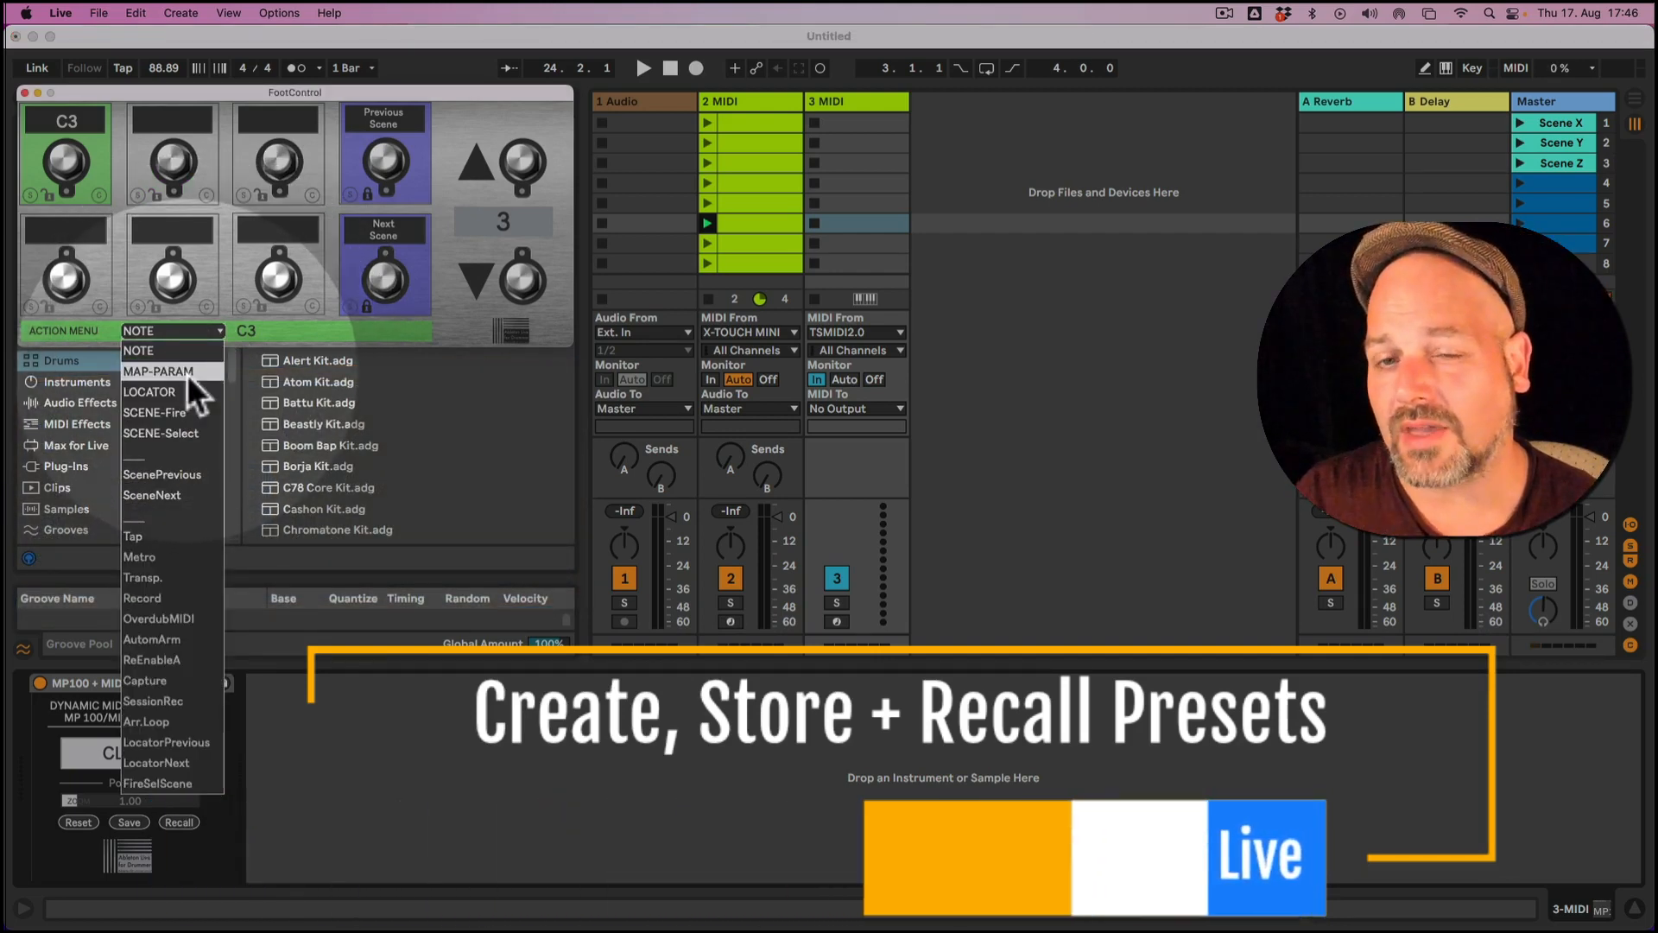
{"action": "left_click", "coordinate": [185, 329]}
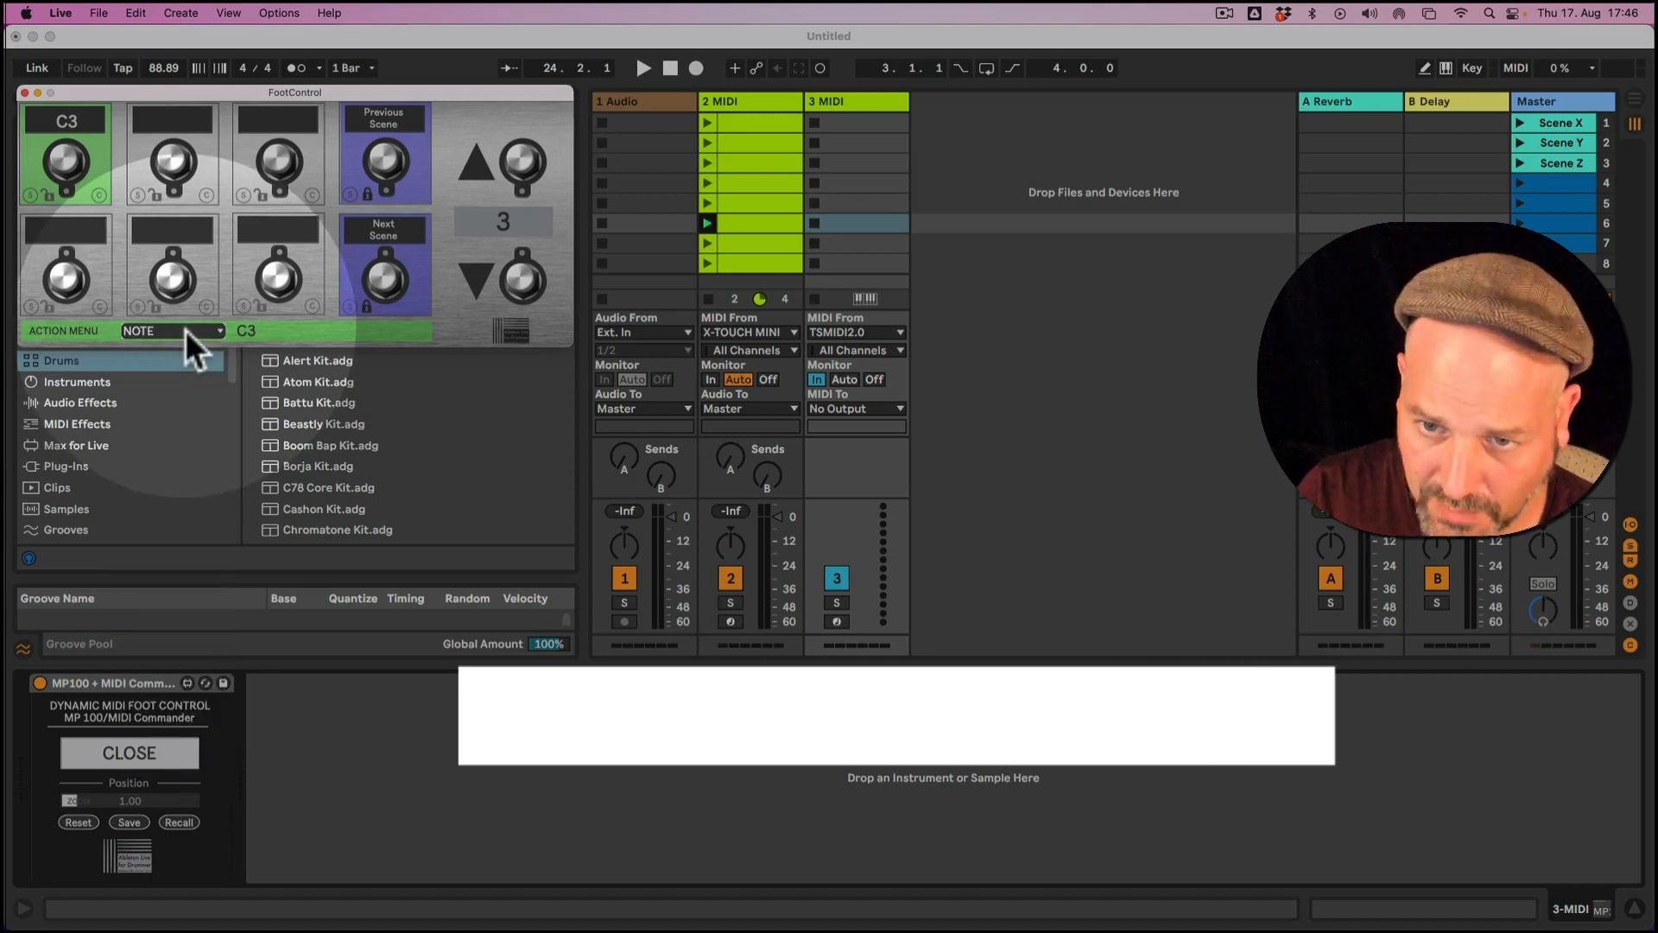
{"action": "left_click", "coordinate": [184, 329]}
{"action": "left_click", "coordinate": [170, 393]}
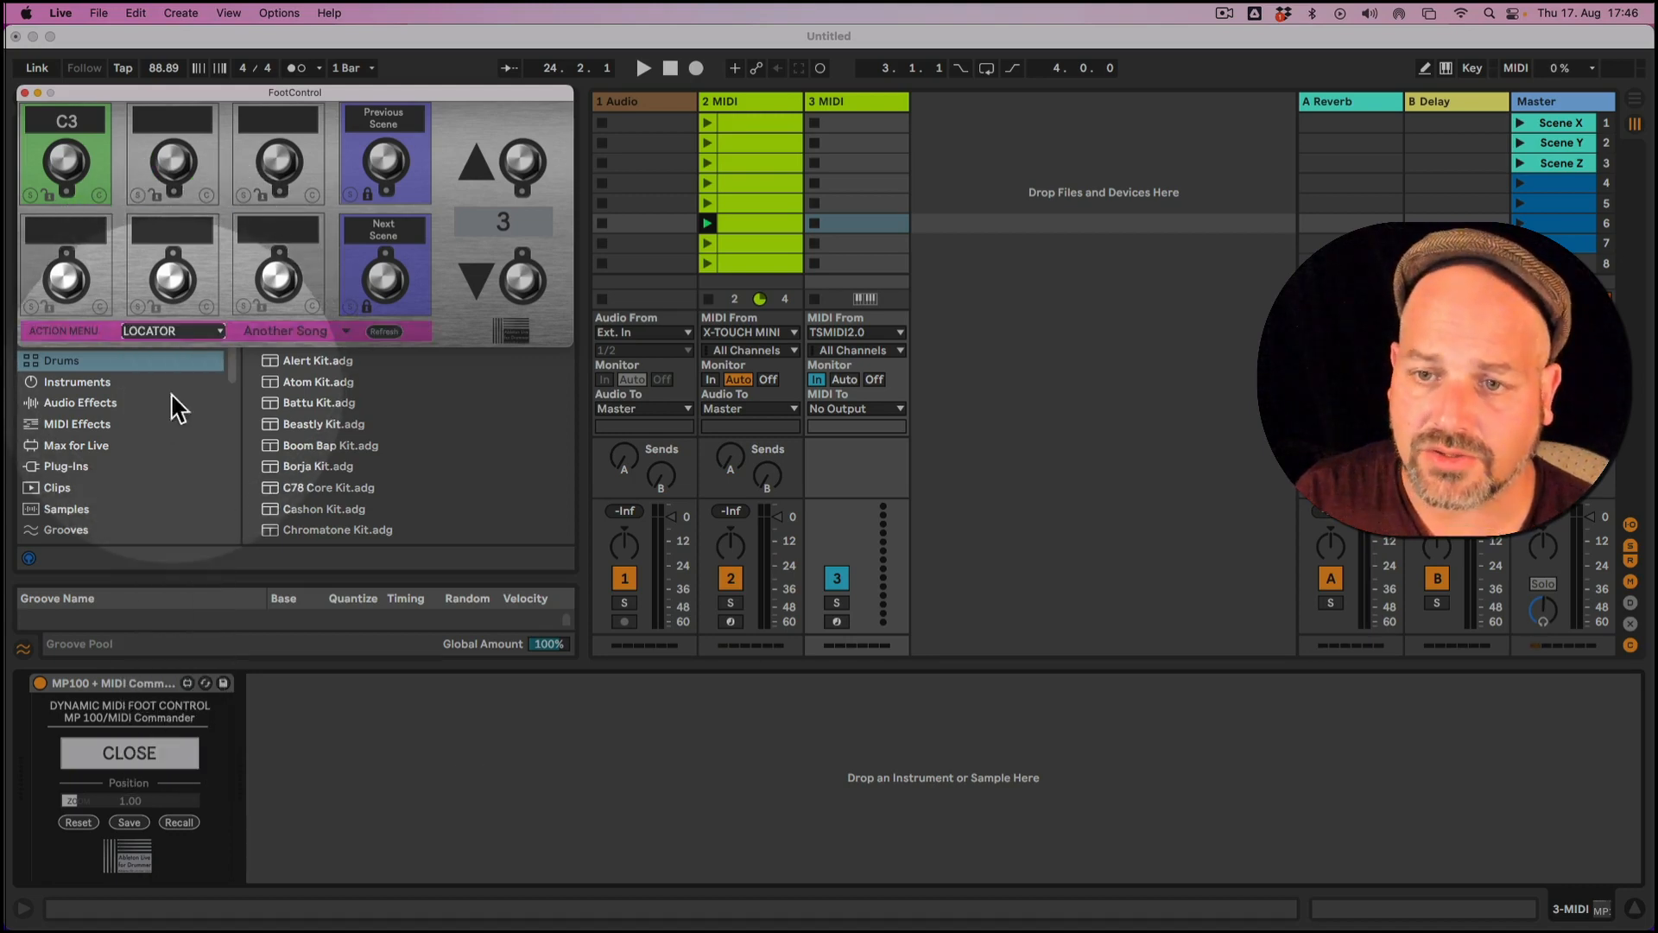
{"action": "left_click", "coordinate": [173, 329]}
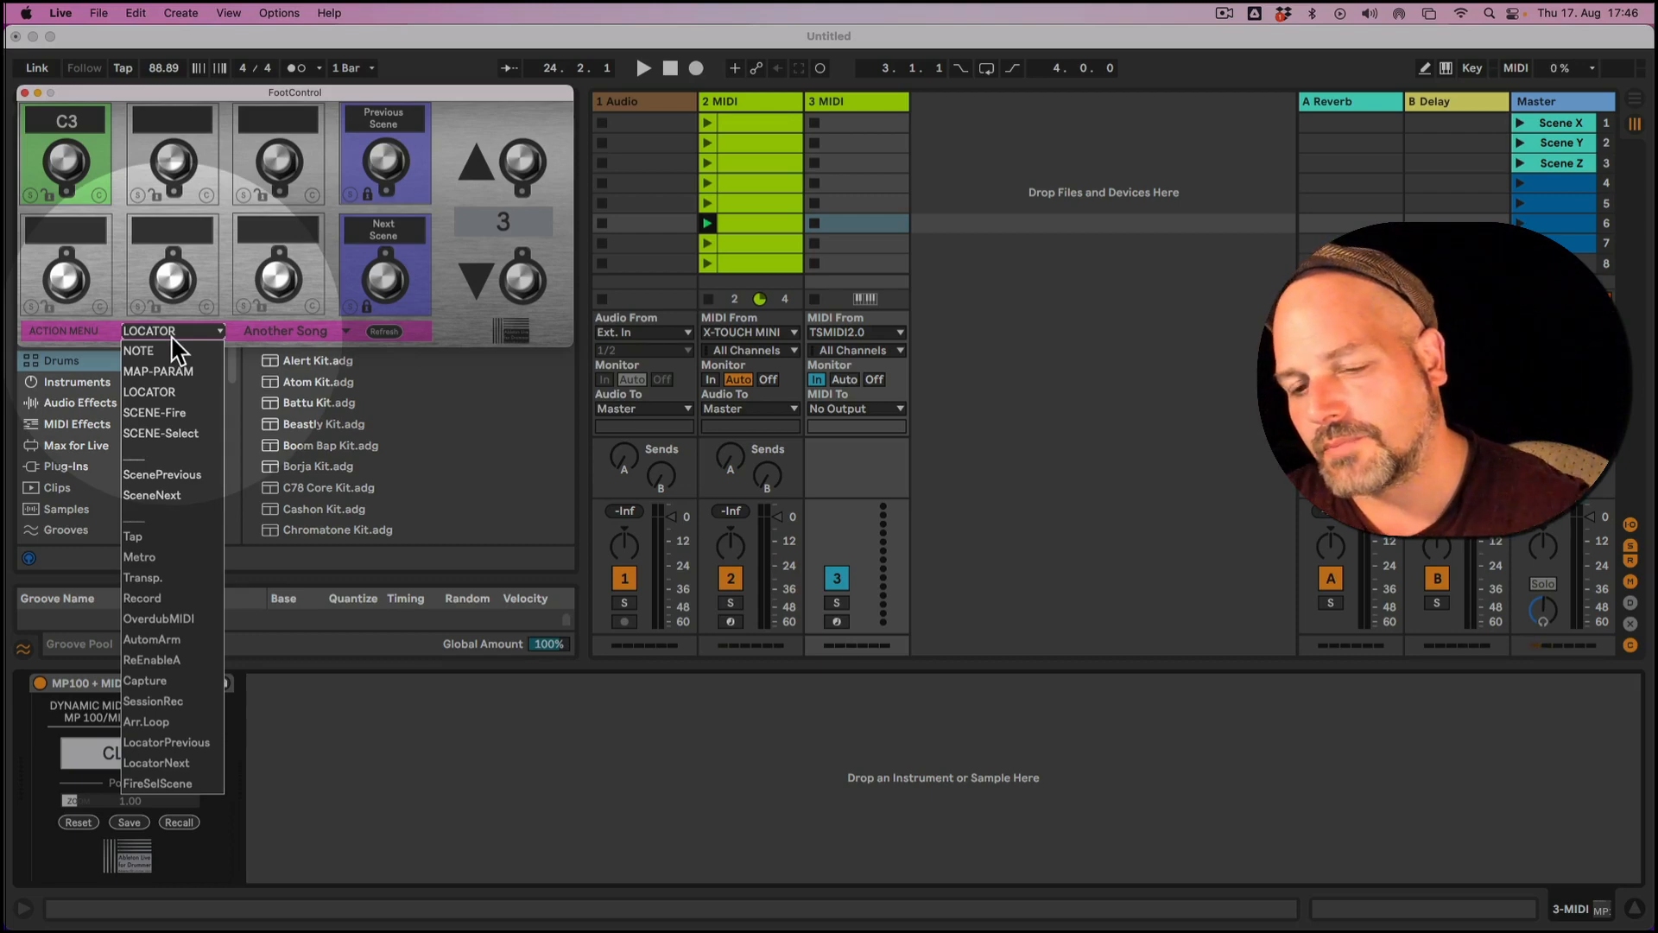
{"action": "left_click", "coordinate": [183, 763]}
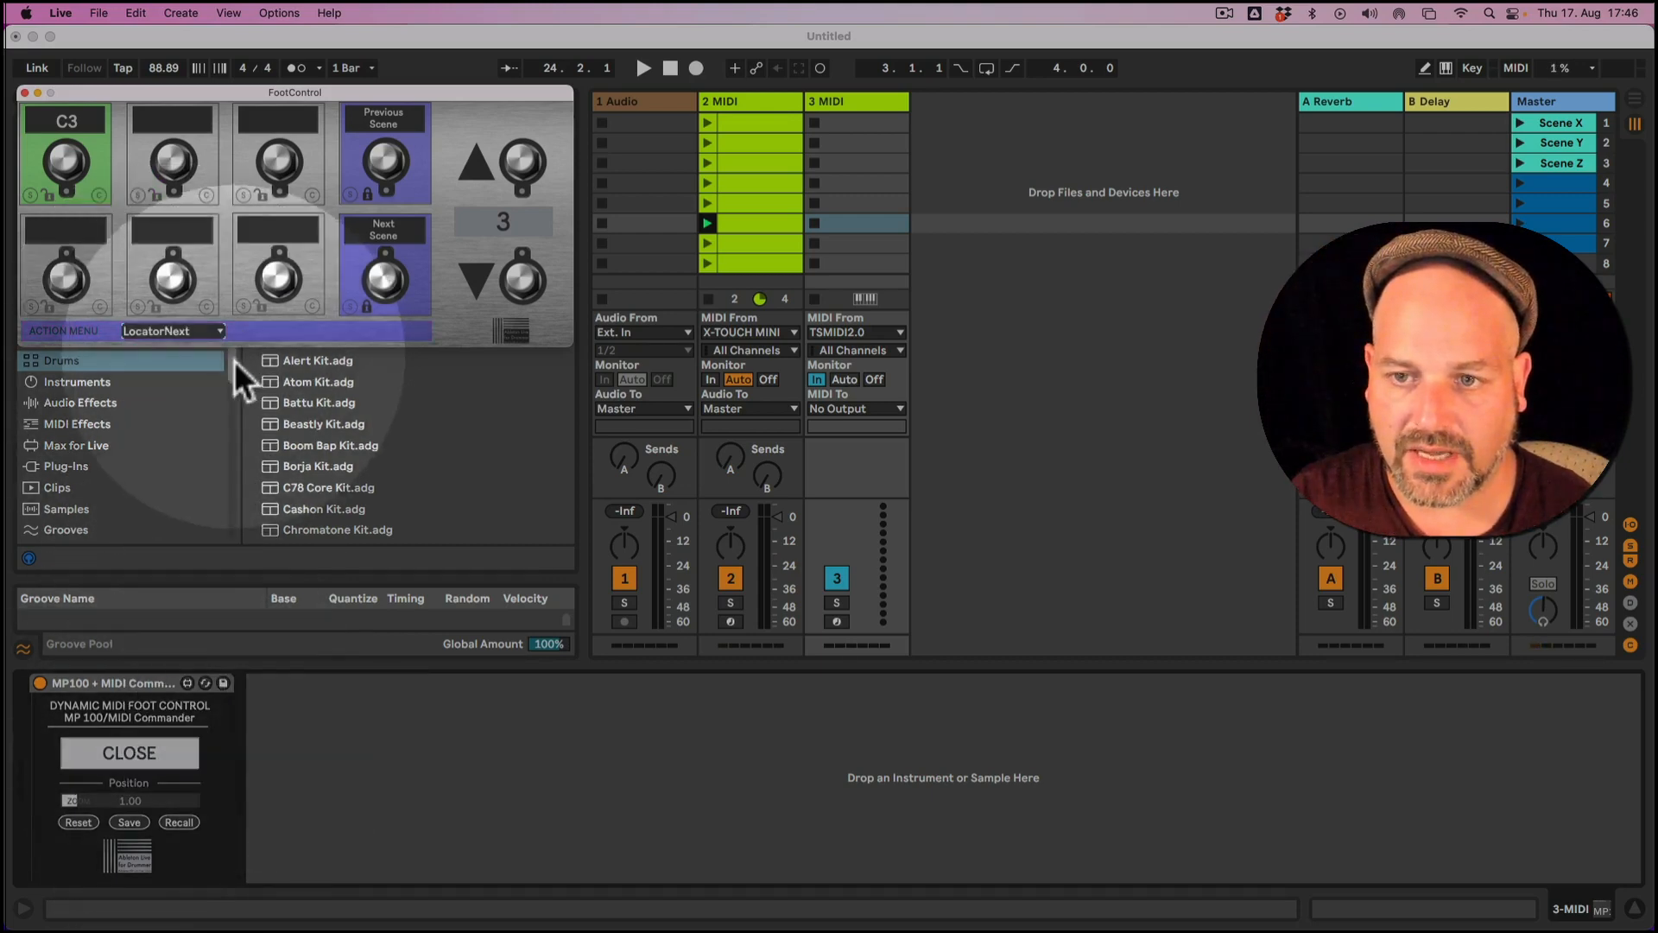
{"action": "left_click", "coordinate": [209, 330]}
{"action": "left_click", "coordinate": [195, 741]}
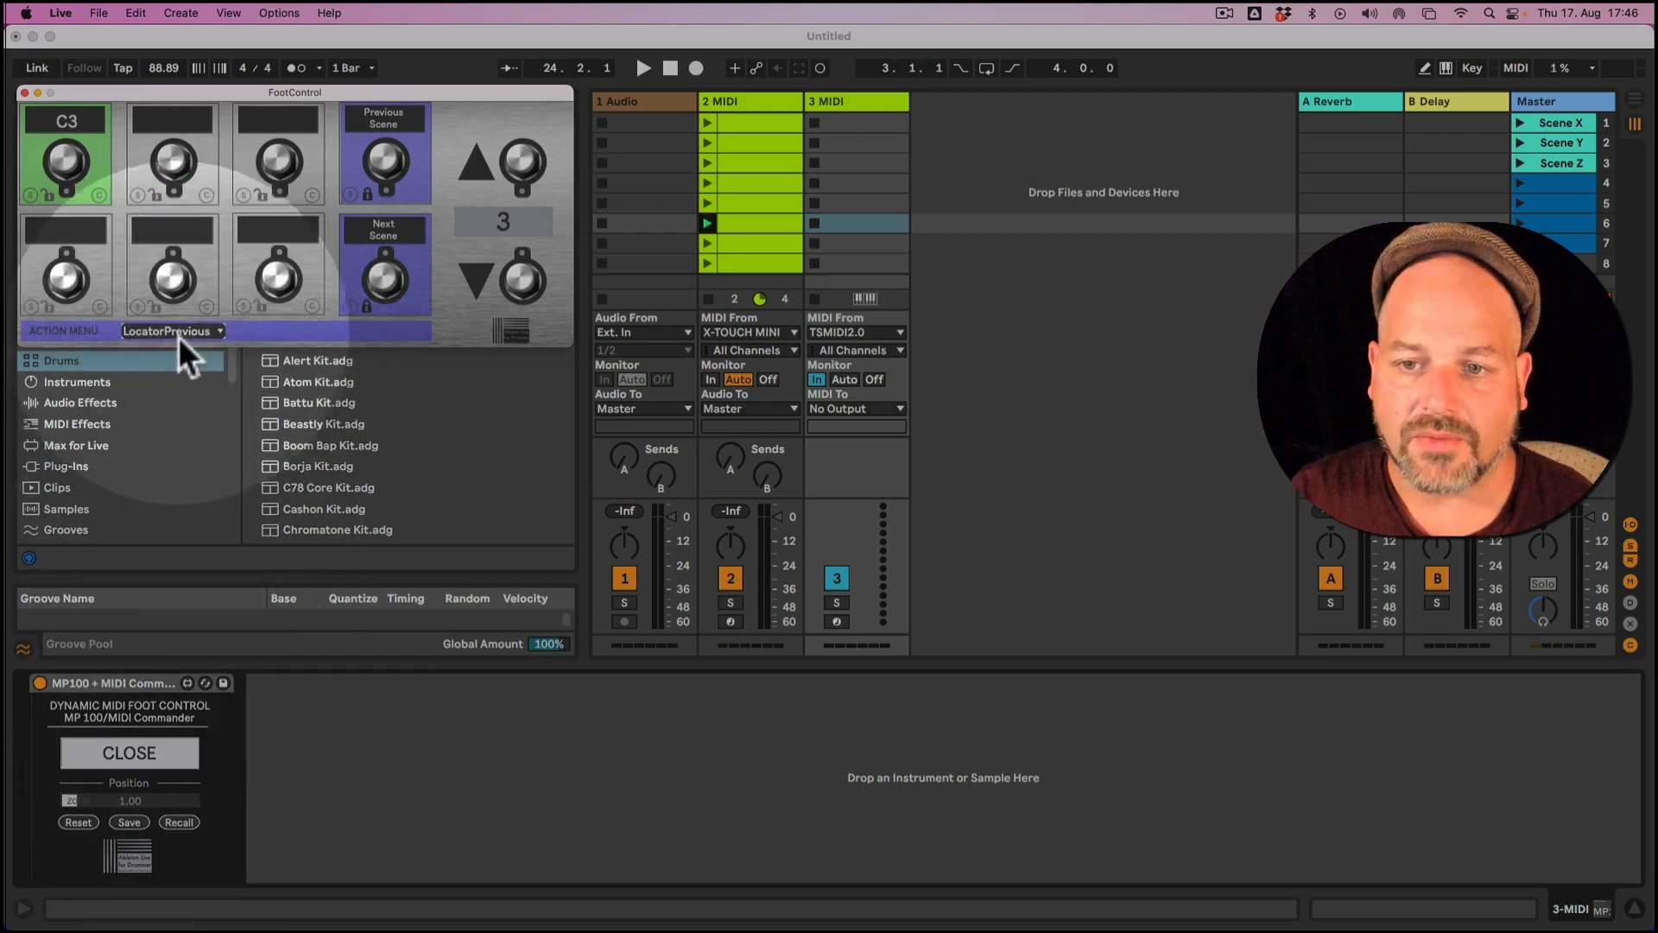
{"action": "left_click", "coordinate": [182, 332]}
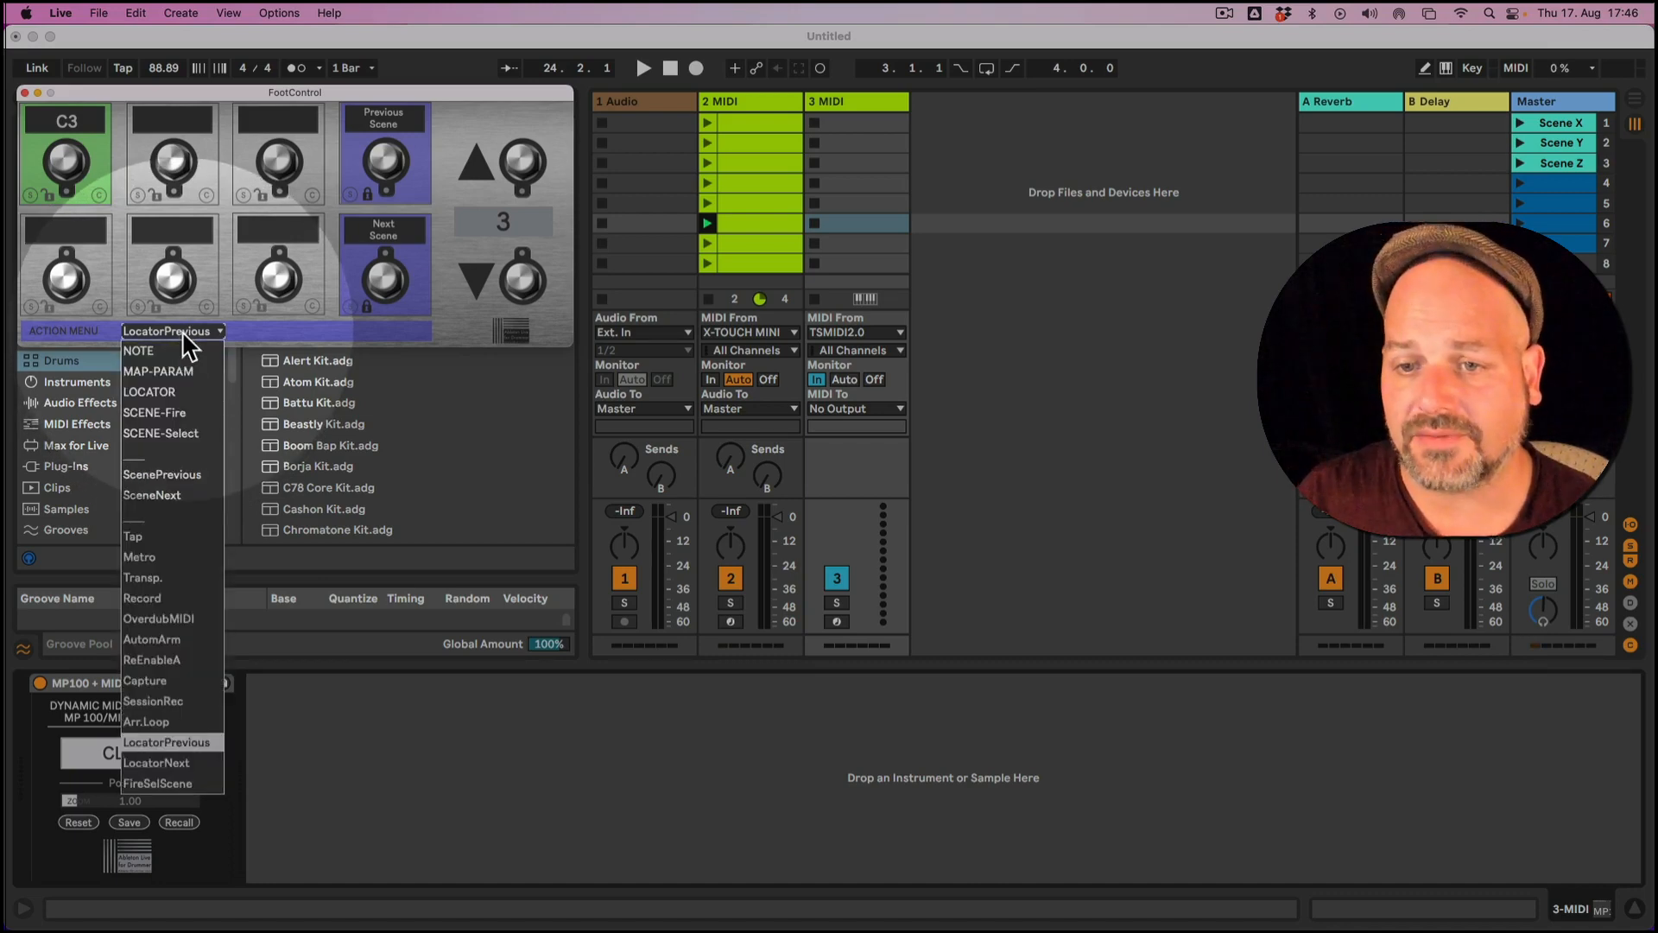
{"action": "left_click", "coordinate": [523, 733]}
Step: Return the FootControl window to page 1 and switch Live to Arrangement View
{"action": "left_click", "coordinate": [476, 278]}
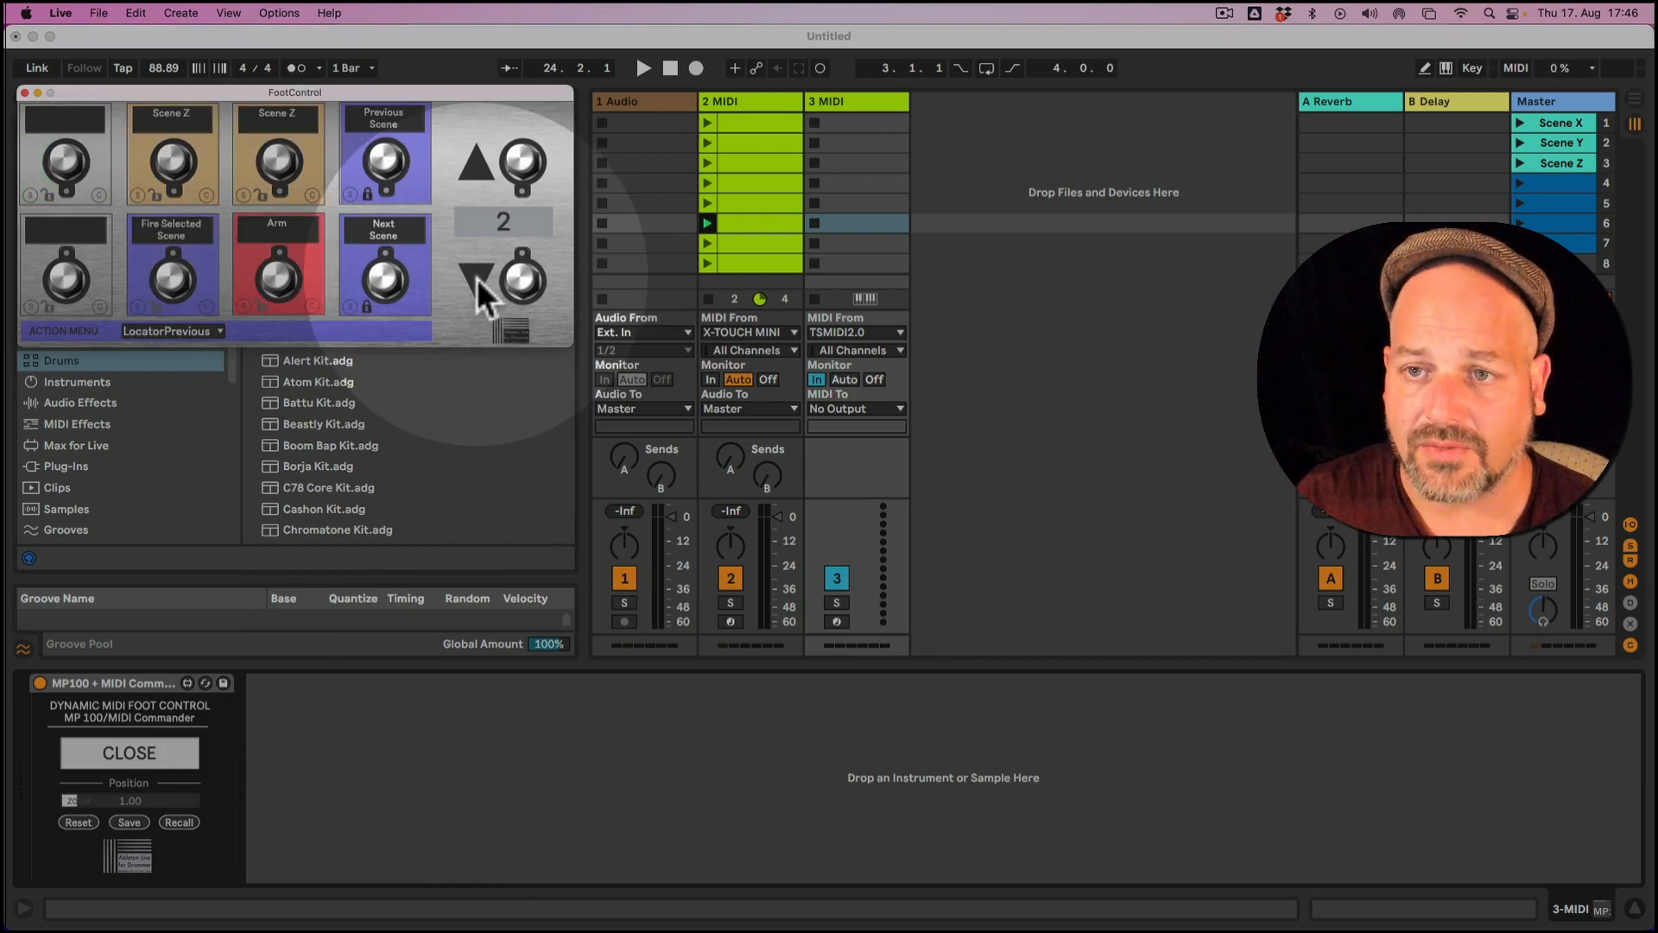
{"action": "left_click", "coordinate": [476, 277]}
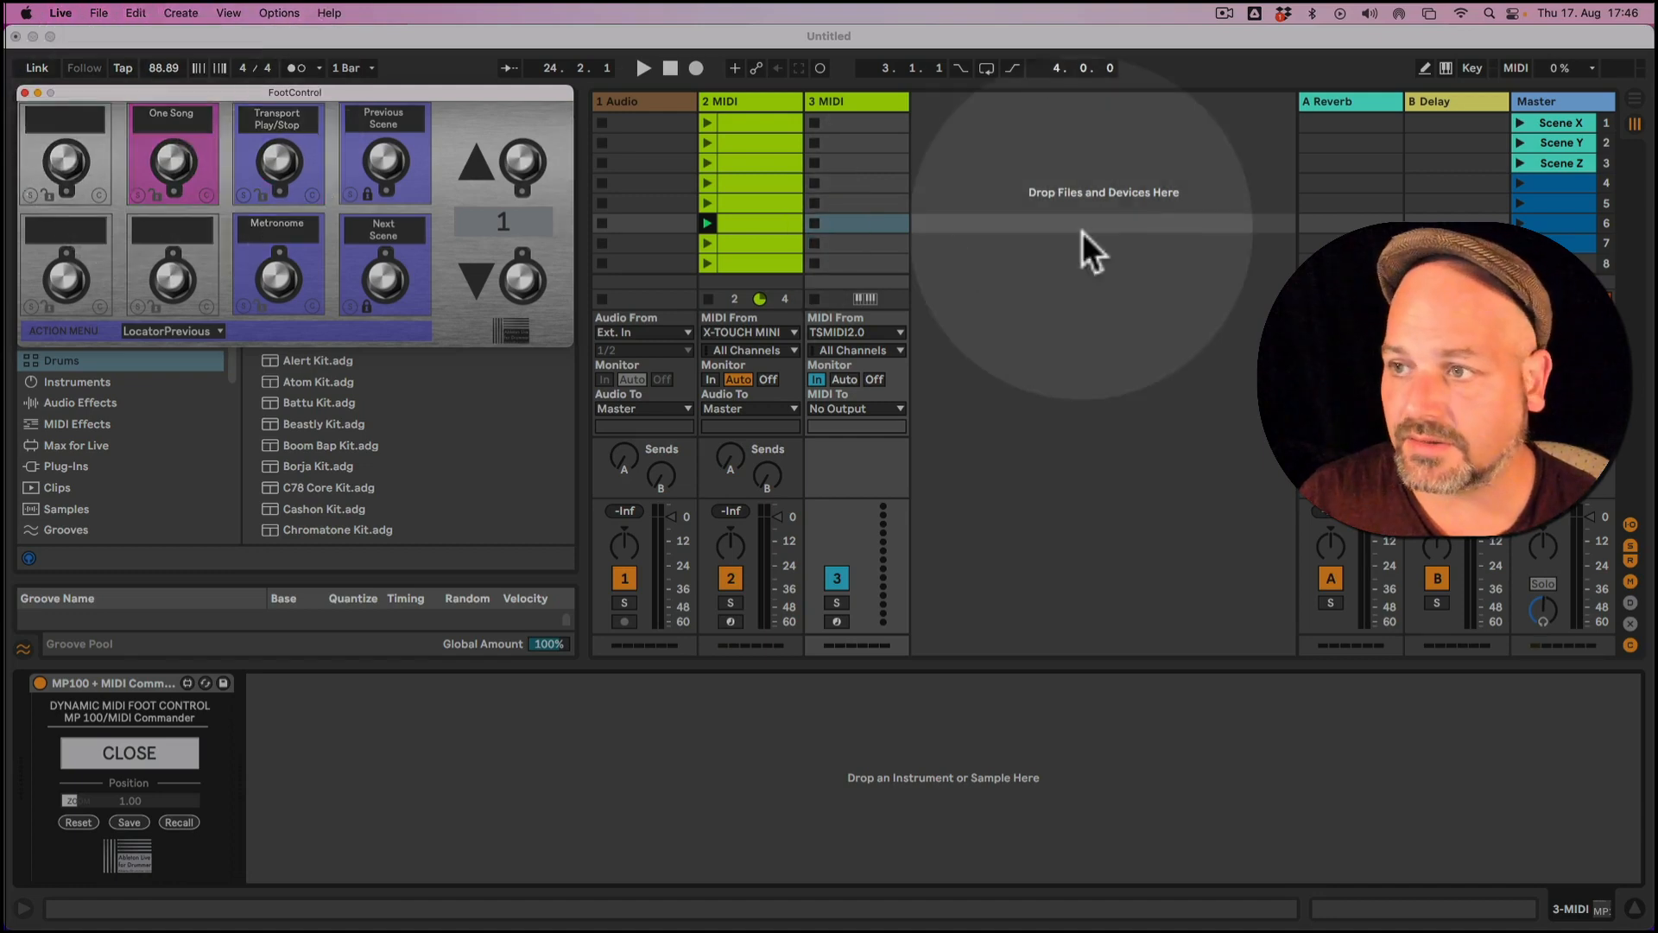
{"action": "key", "text": "Tab"}
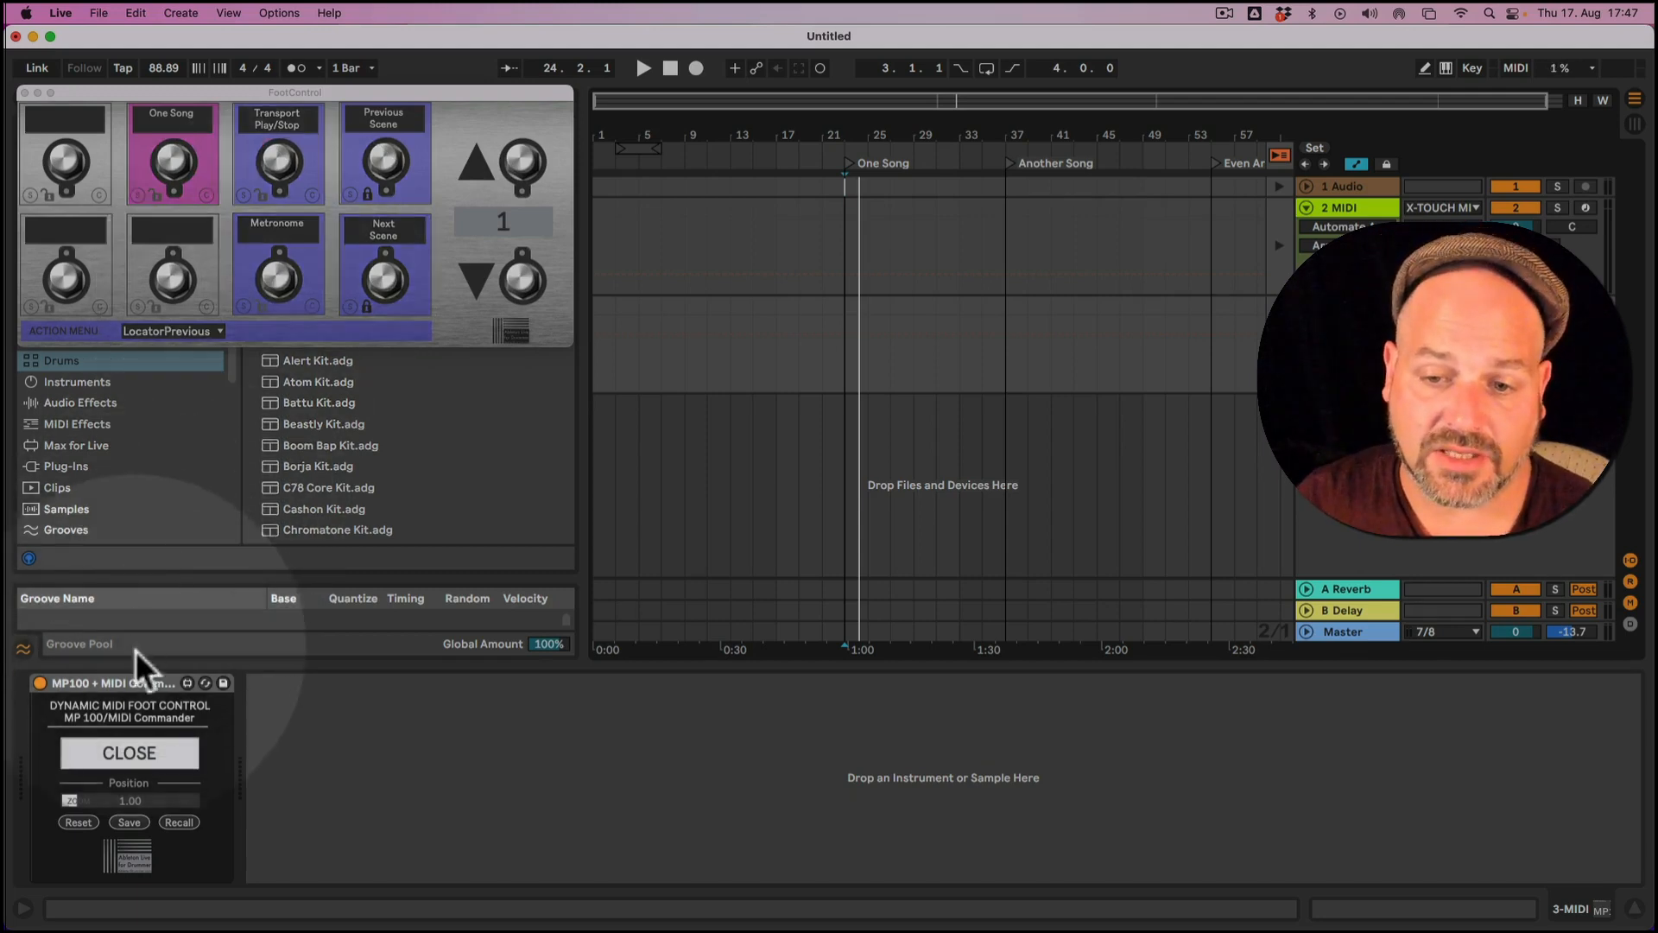
Step: Close the FootControl window and try to save the MP100 + MIDI Commander device to the User Library
{"action": "left_click", "coordinate": [141, 686]}
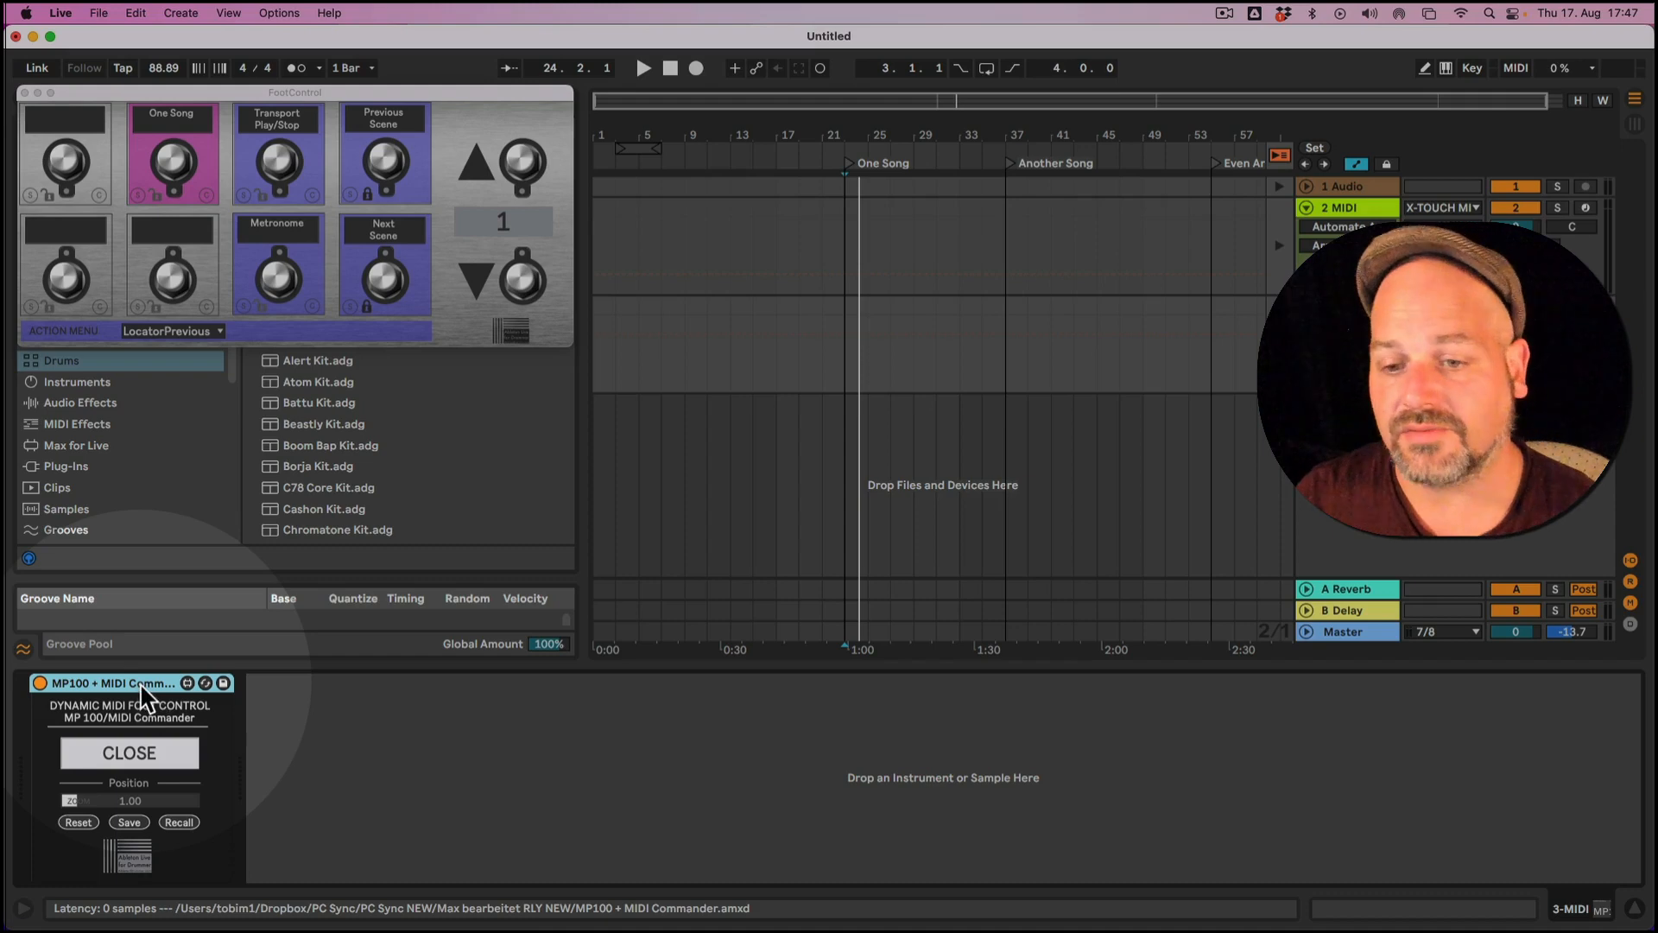
{"action": "left_click", "coordinate": [133, 758]}
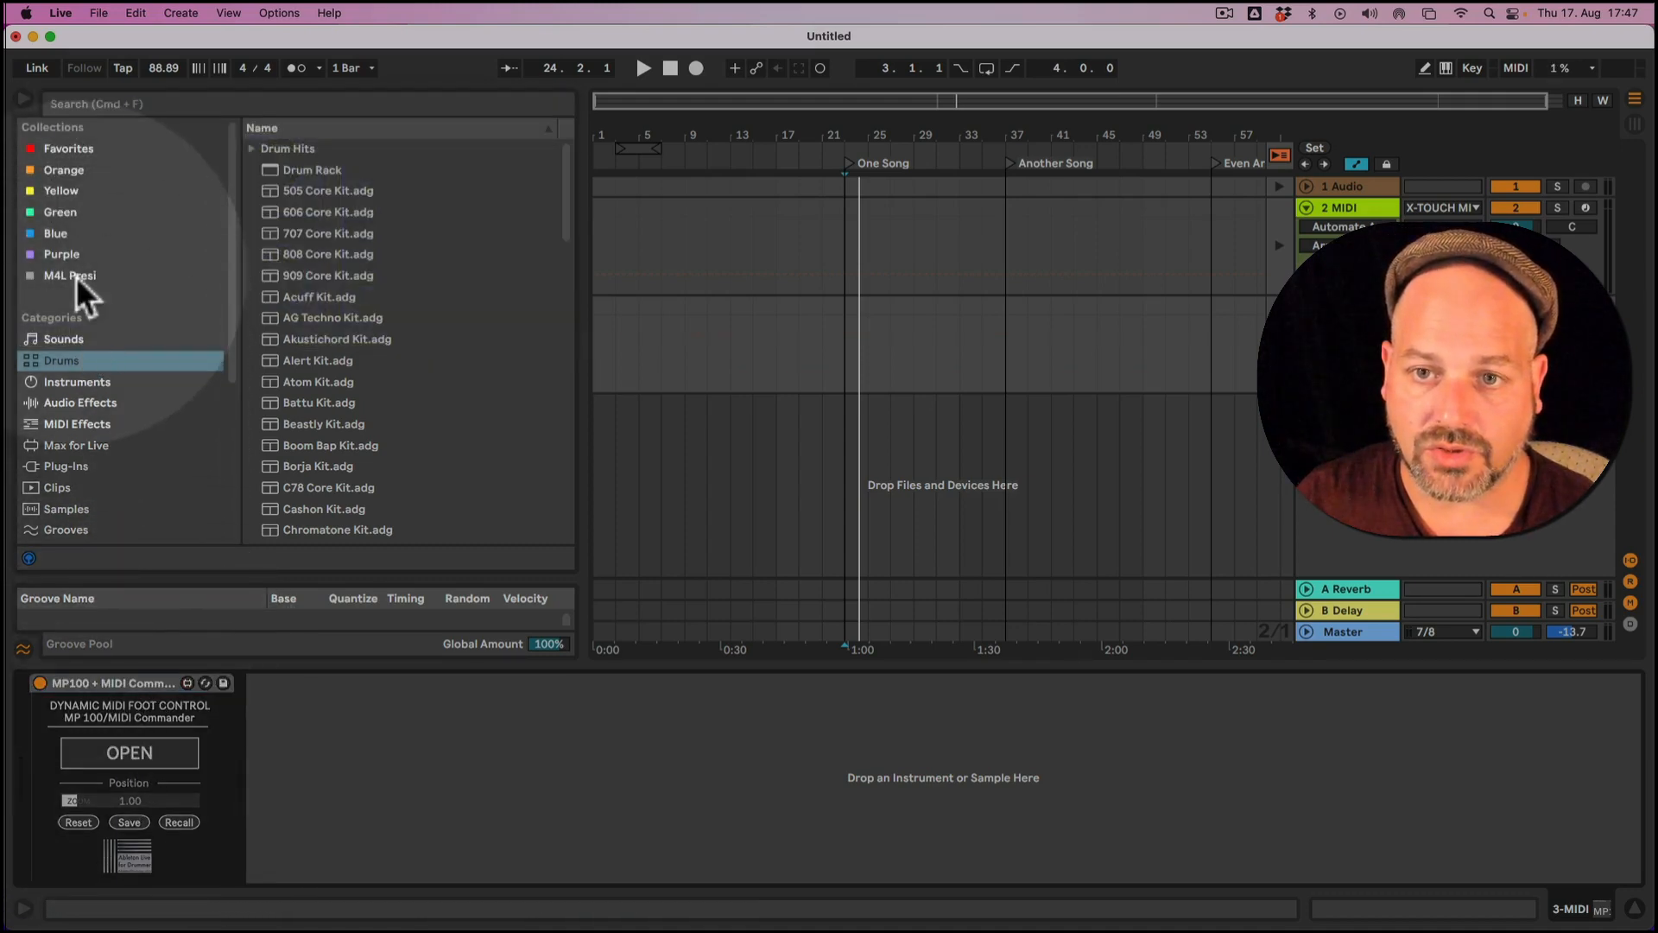
{"action": "scroll", "coordinate": [96, 513], "scroll_direction": "down", "scroll_amount": 3}
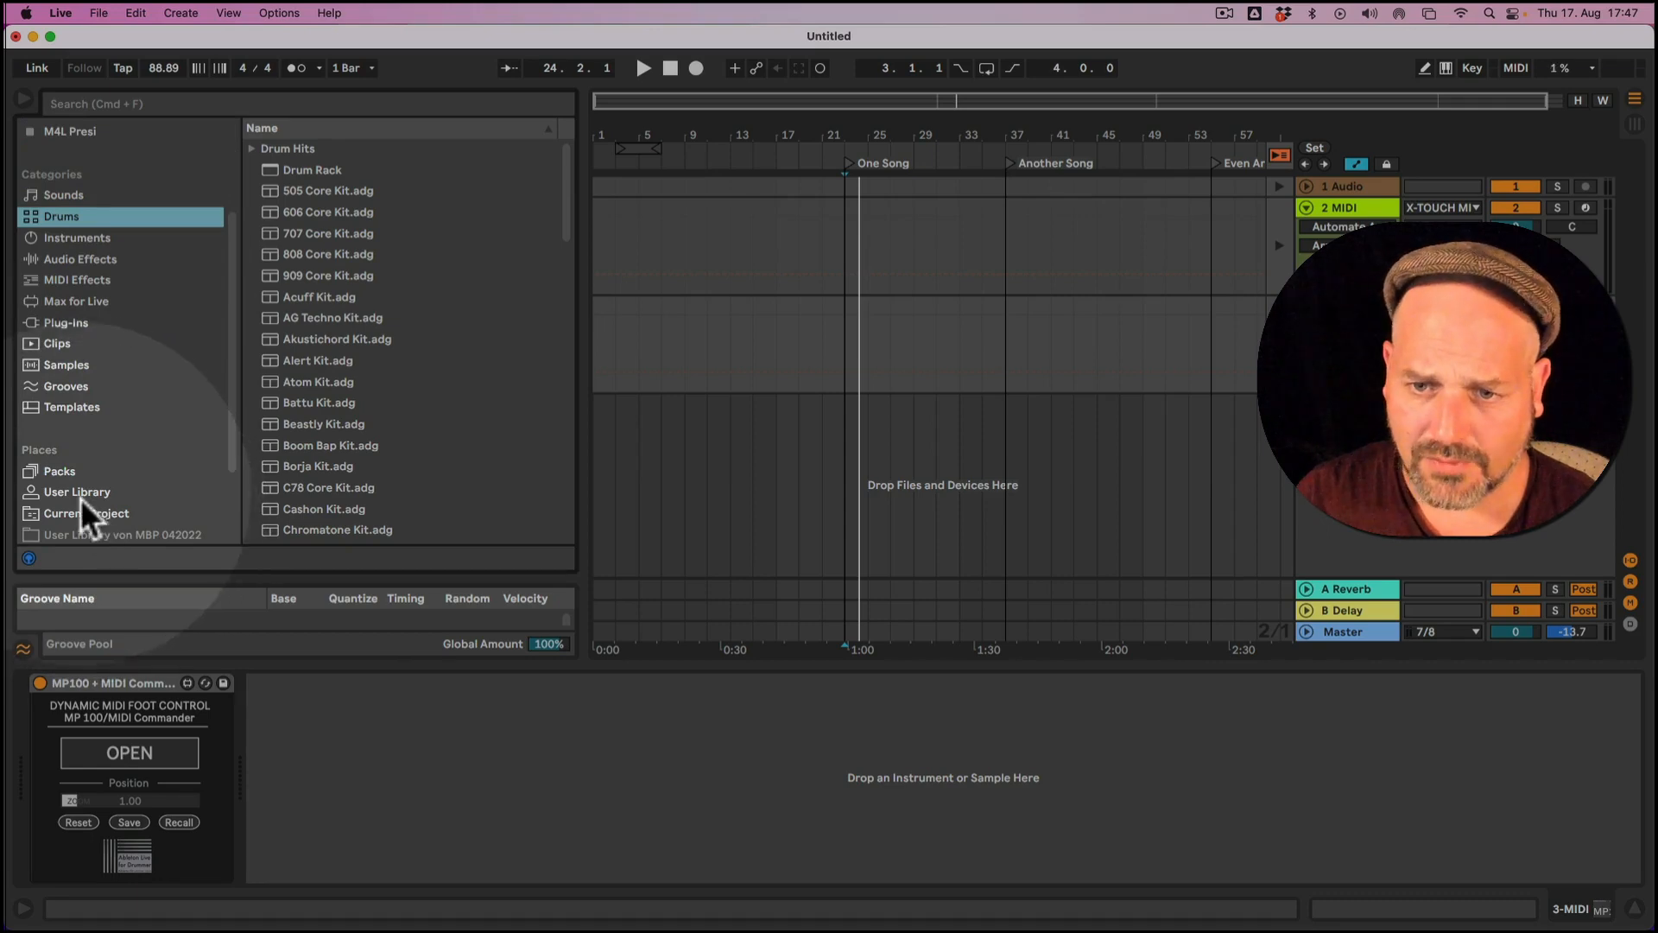
{"action": "left_click_drag", "start_coordinate": [124, 700], "coordinate": [86, 496]}
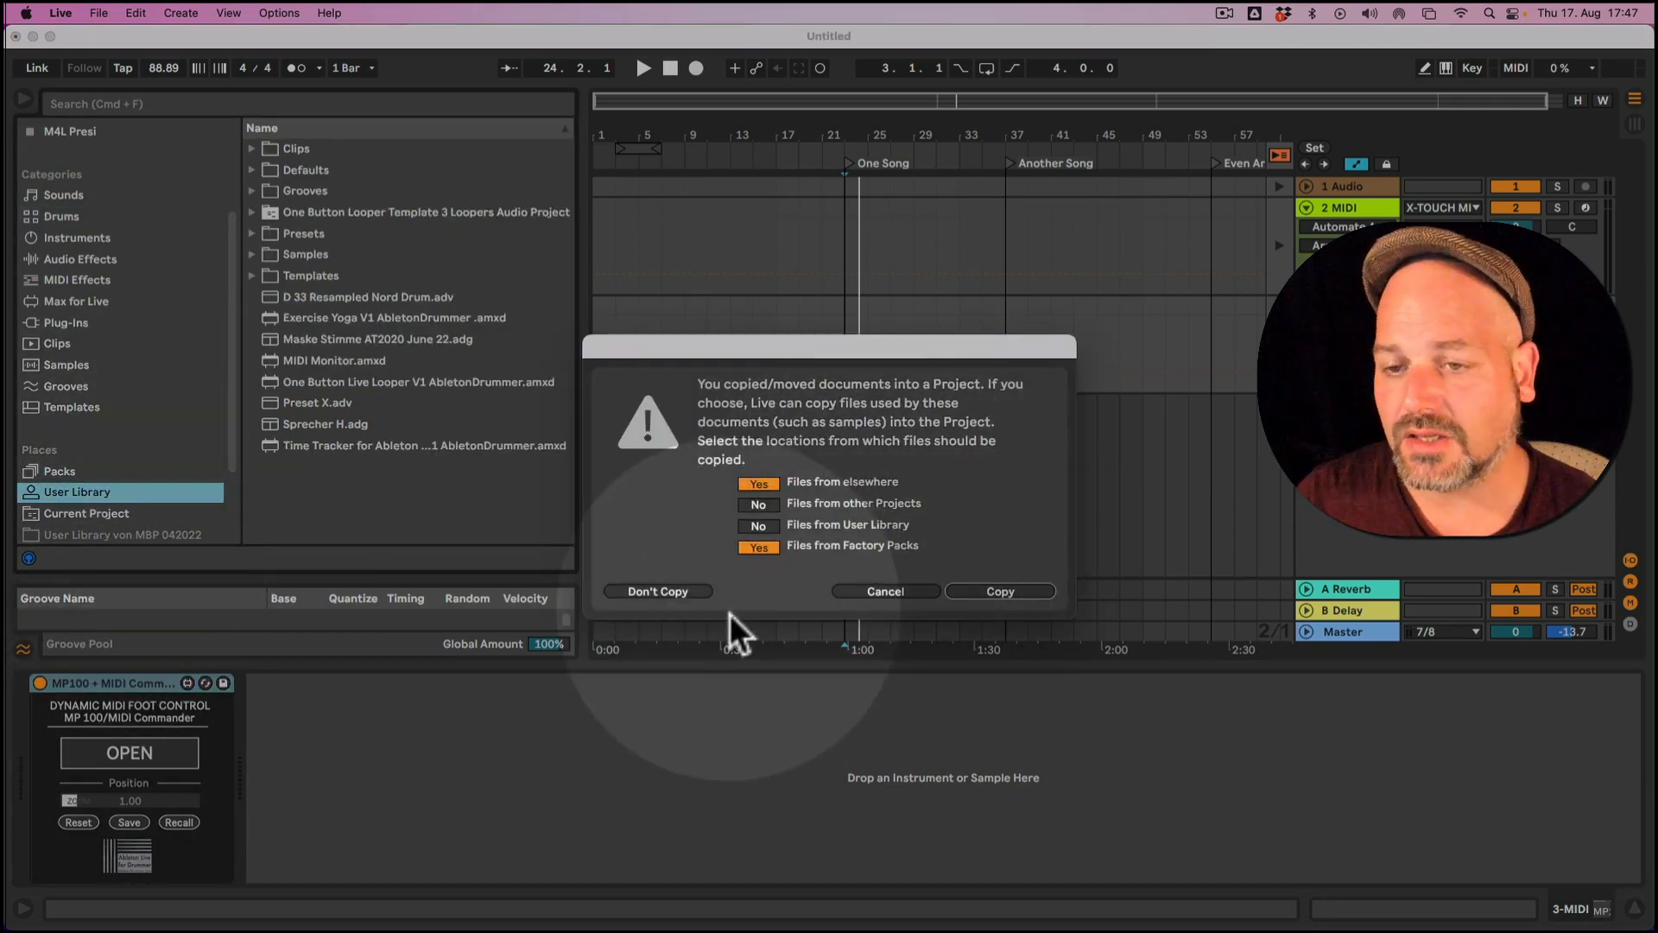
{"action": "left_click", "coordinate": [872, 590]}
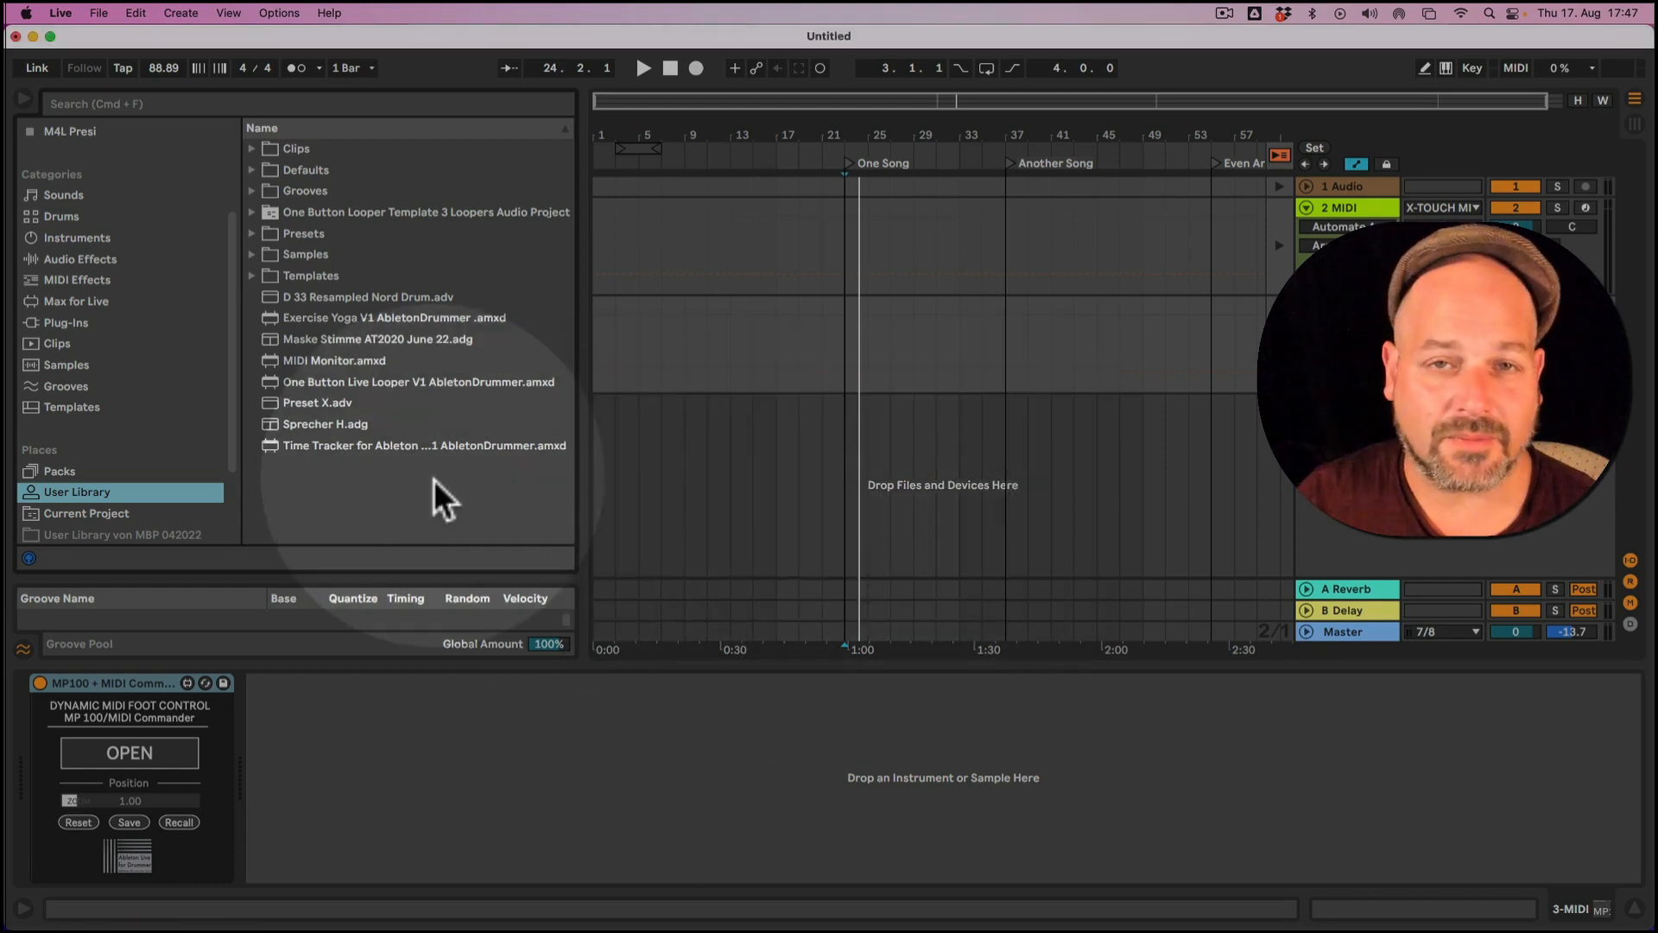
Step: Look through the Favorites and M4L Presi collections in the browser and select the MP100 + MIDI Commander device in the track
{"action": "scroll", "coordinate": [90, 259], "scroll_direction": "up", "scroll_amount": 5}
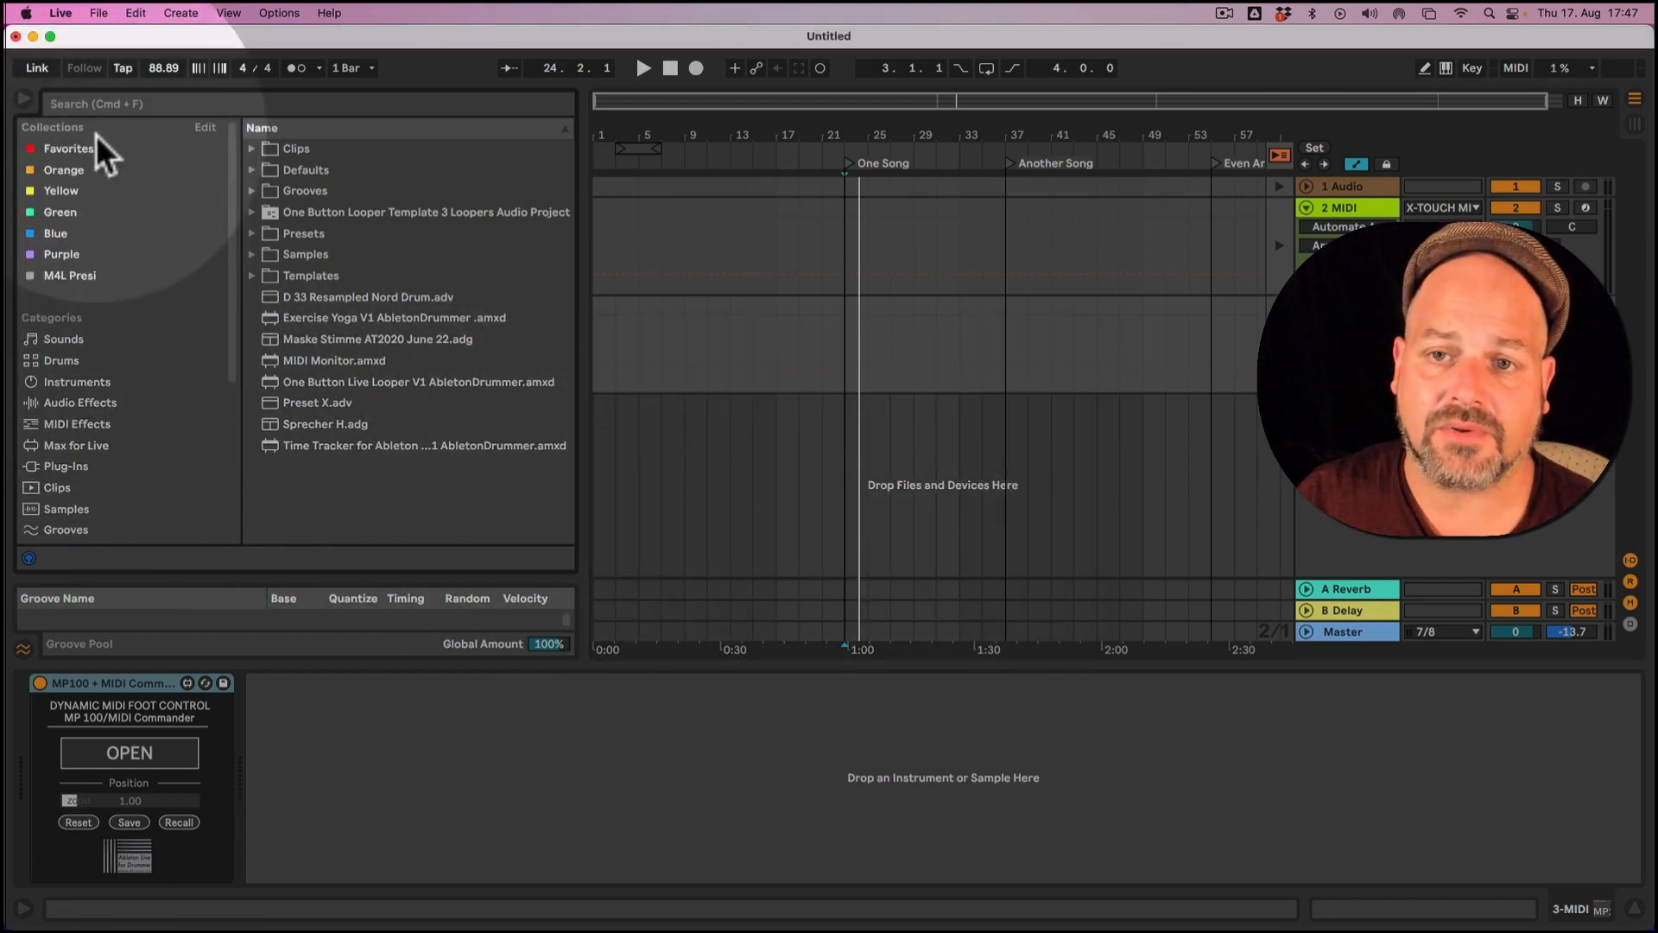
{"action": "left_click", "coordinate": [77, 152]}
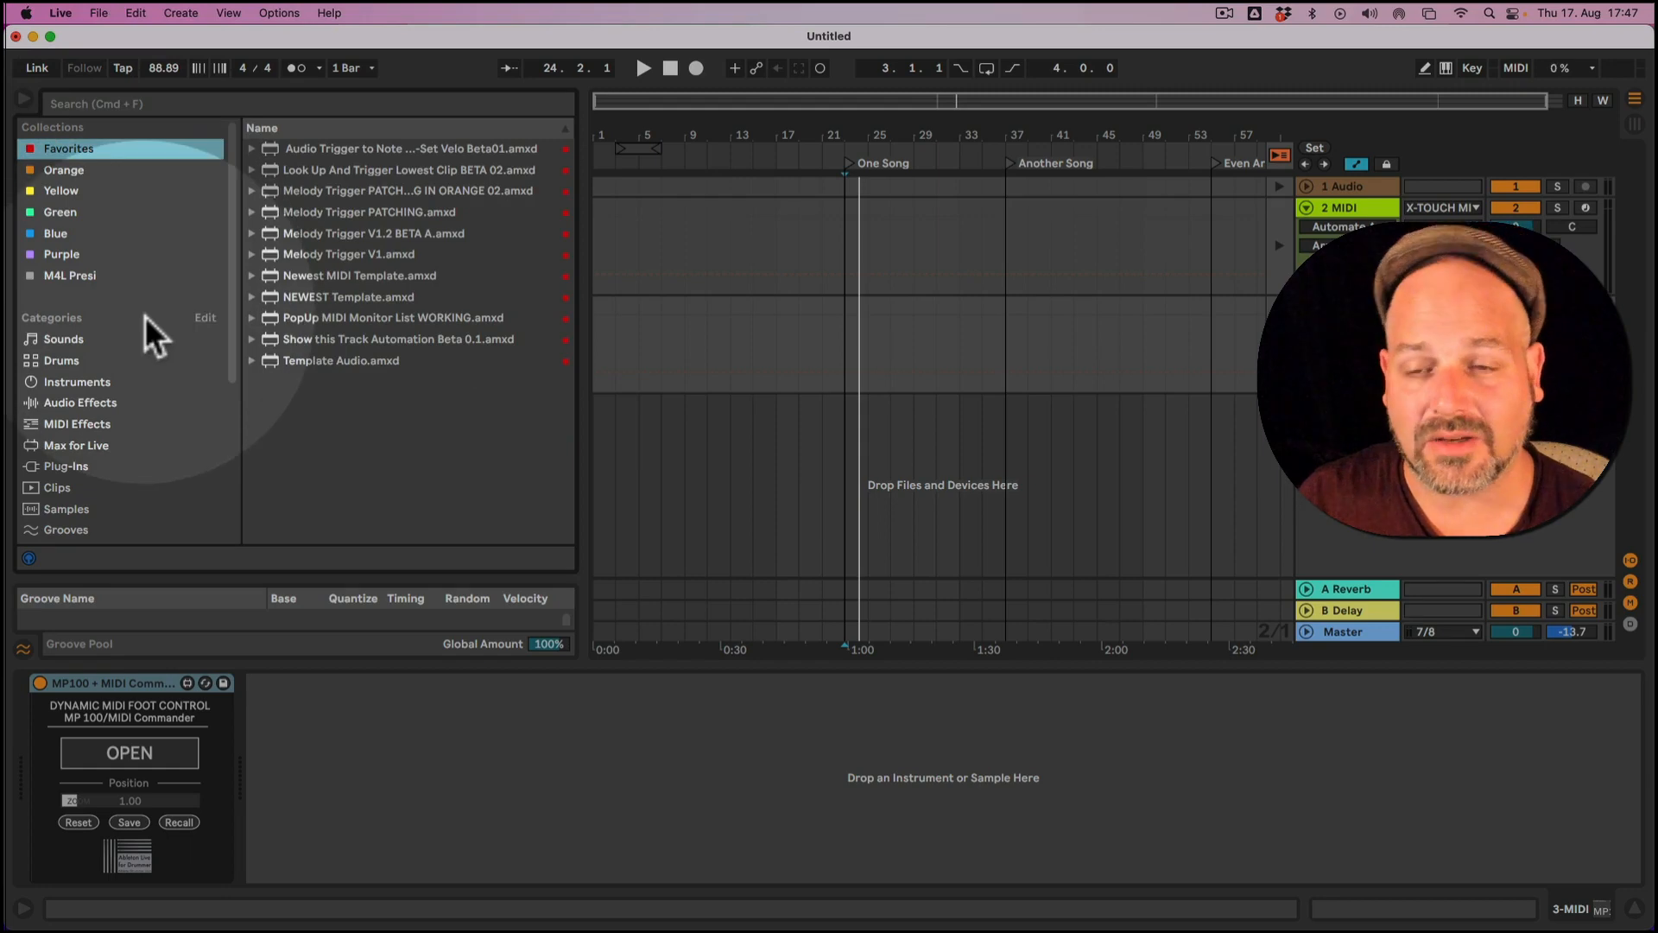
{"action": "left_click", "coordinate": [85, 277]}
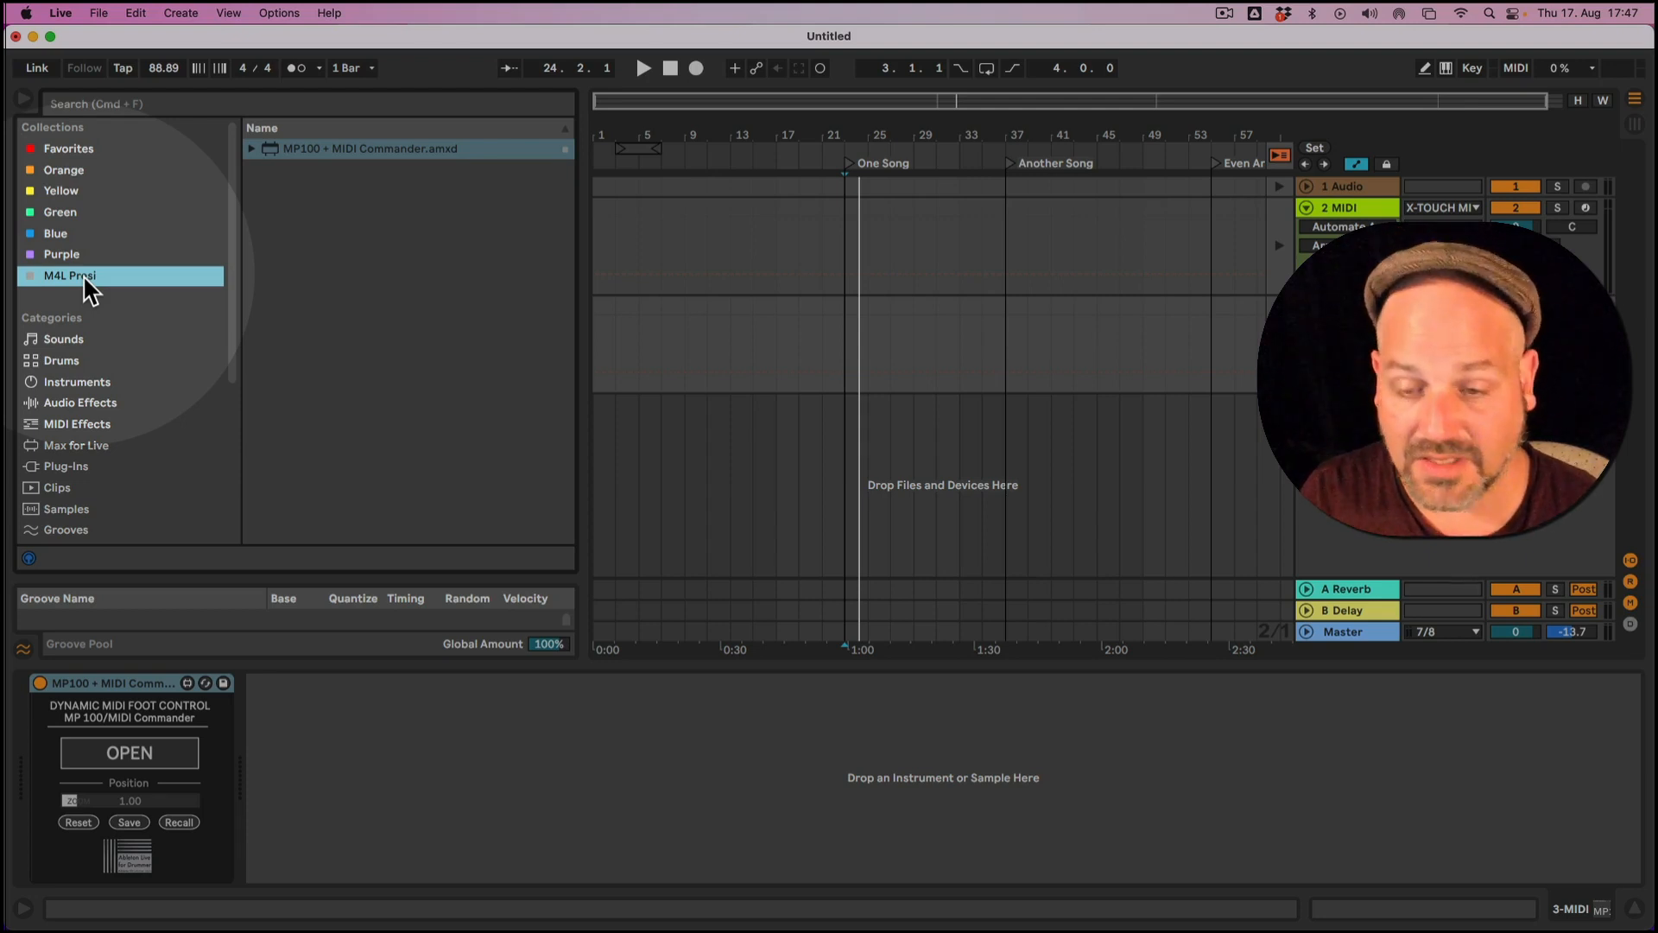
{"action": "left_click", "coordinate": [370, 747]}
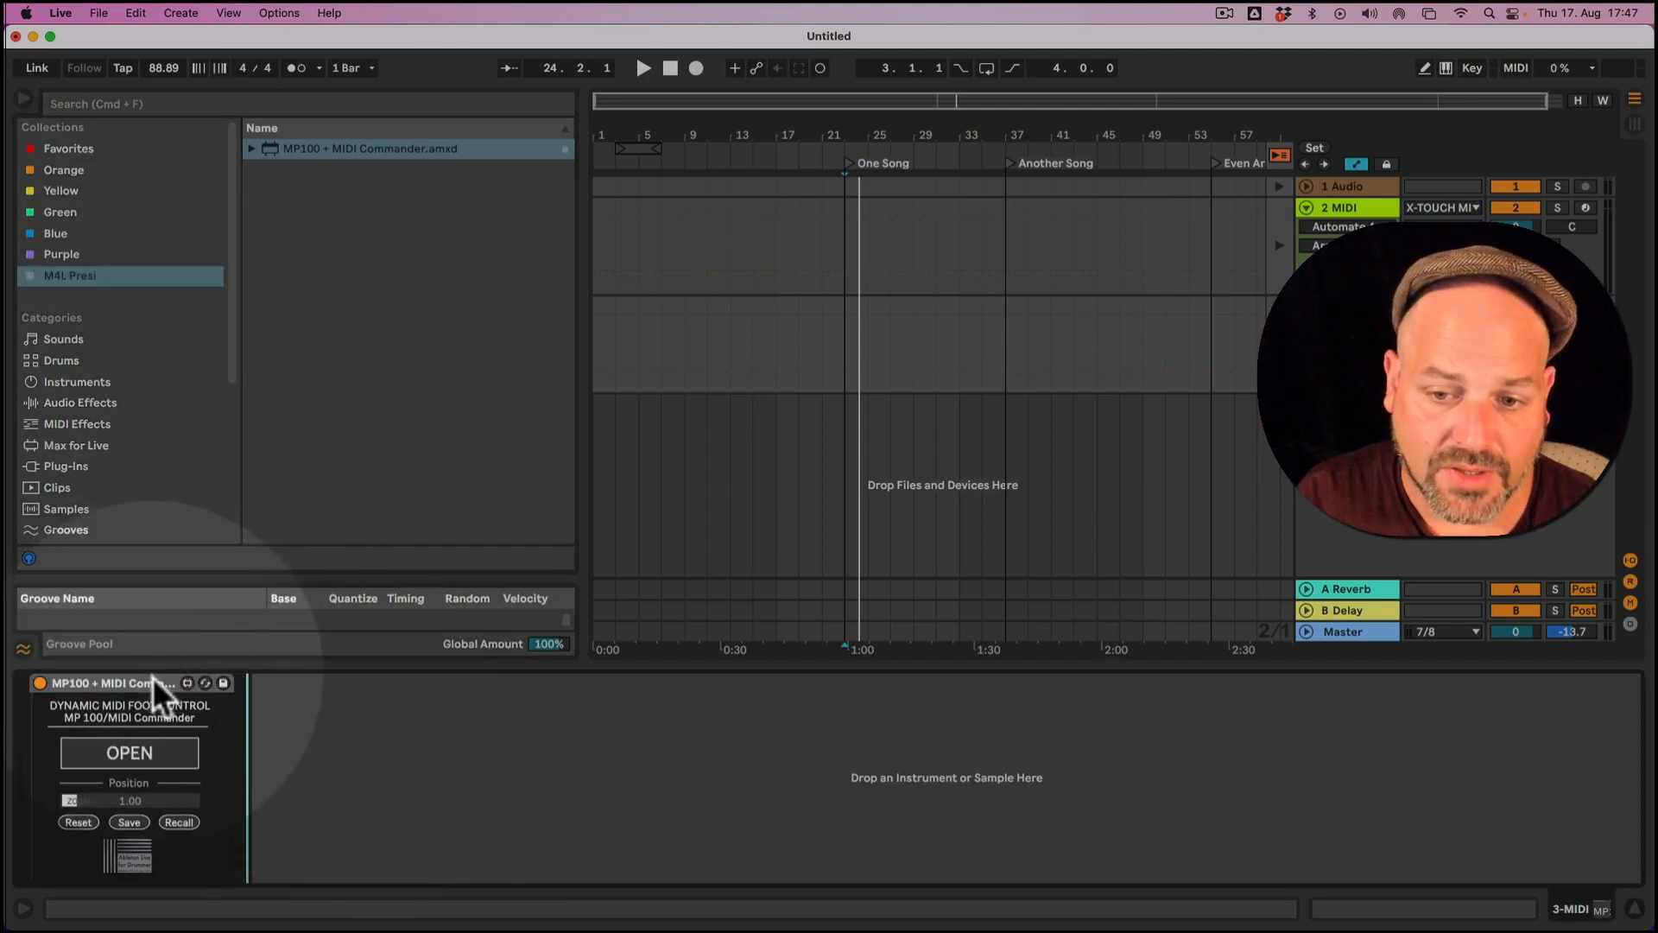
{"action": "left_click", "coordinate": [155, 682]}
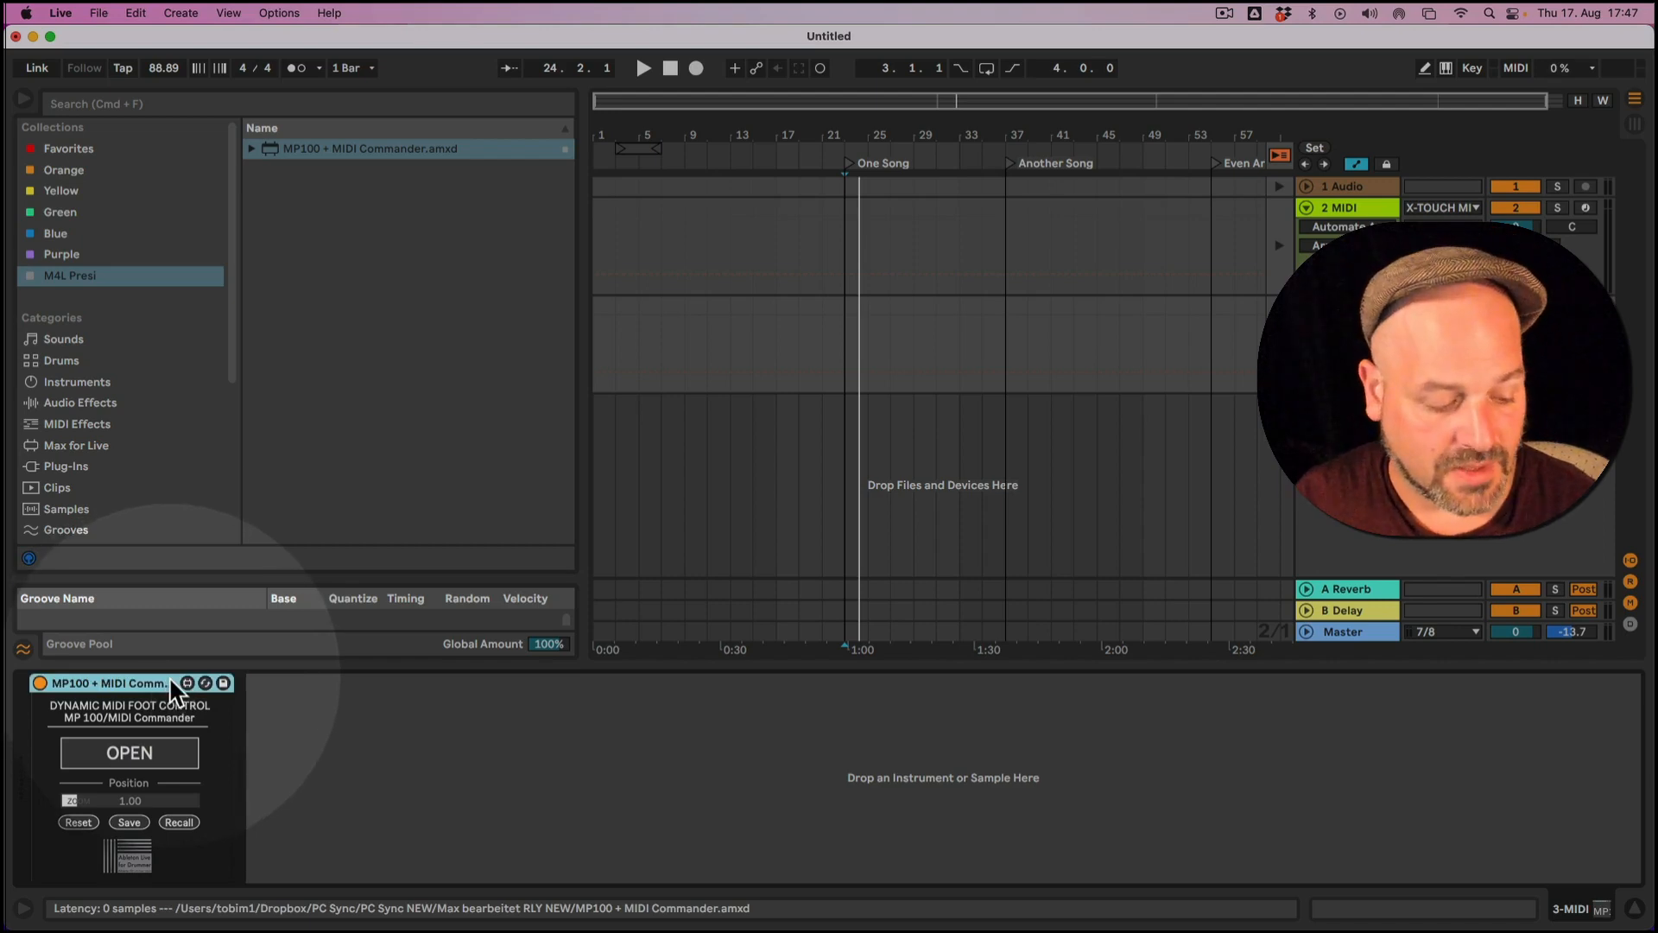
Step: Reopen the FootControl window, set its zoom to 1.60 and move it slightly away from the browser's upper corner
{"action": "left_click", "coordinate": [157, 758]}
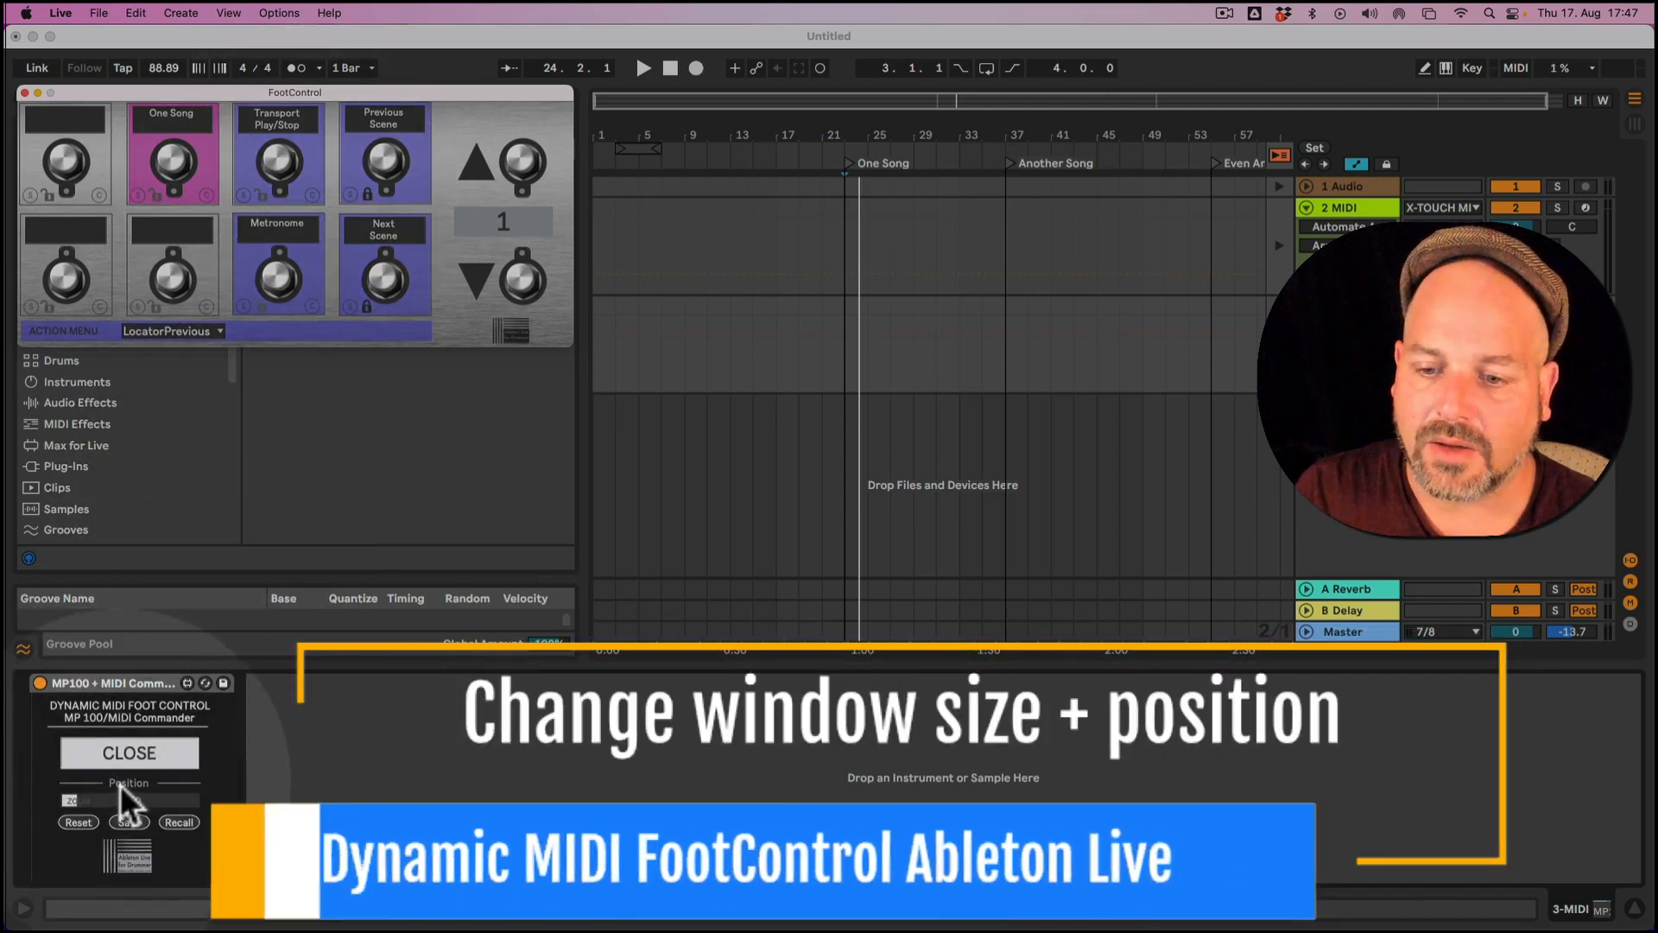
{"action": "mouse_move", "coordinate": [126, 802]}
{"action": "left_mouse_down"}
{"action": "mouse_move", "coordinate": [127, 819]}
{"action": "mouse_move", "coordinate": [128, 800]}
{"action": "left_mouse_up"}
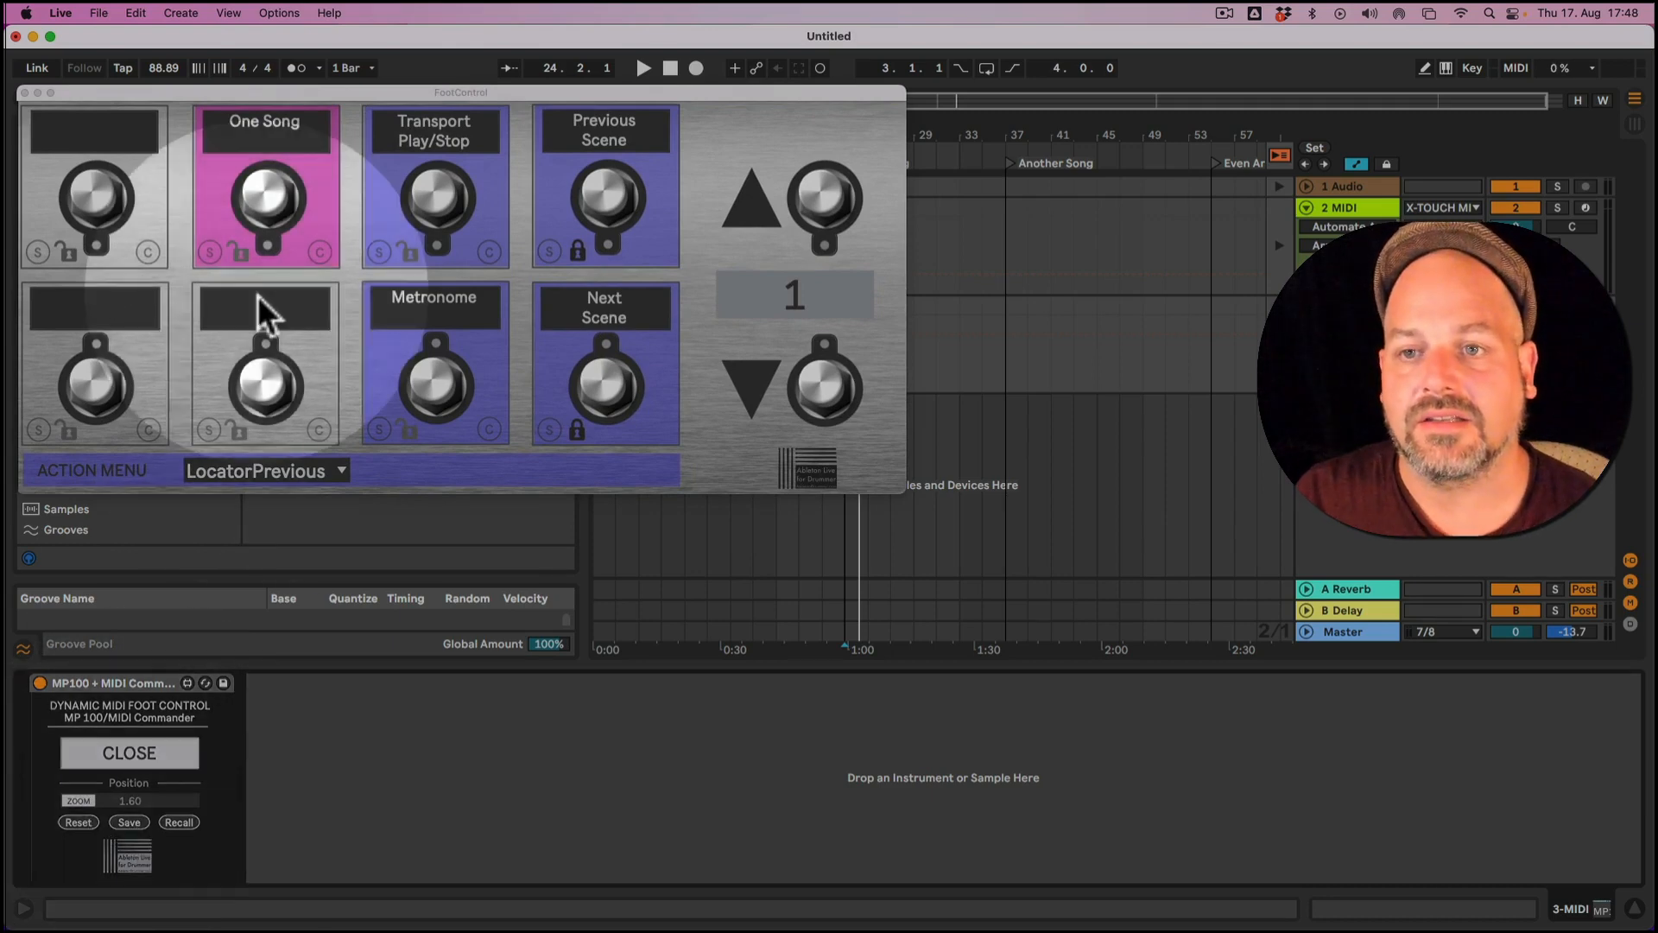
{"action": "left_click_drag", "start_coordinate": [205, 95], "coordinate": [314, 137]}
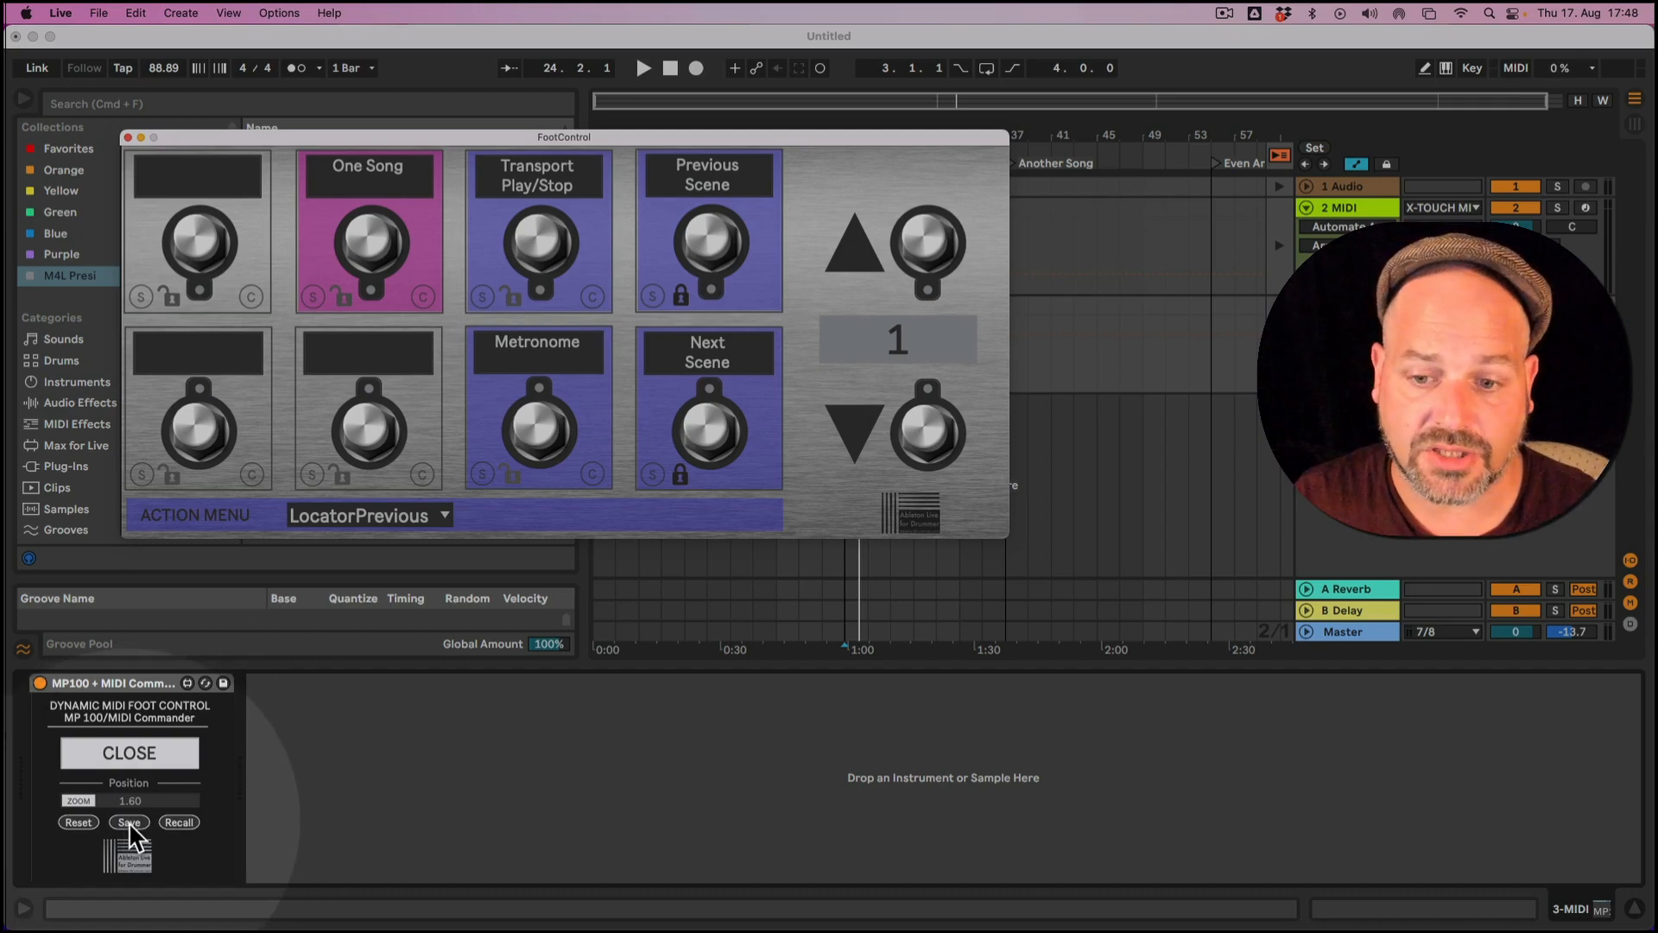
Step: Test recalling the saved window position after moving FootControl away, and reset the window and place it over the upper browser
{"action": "left_click_drag", "start_coordinate": [311, 136], "coordinate": [878, 400]}
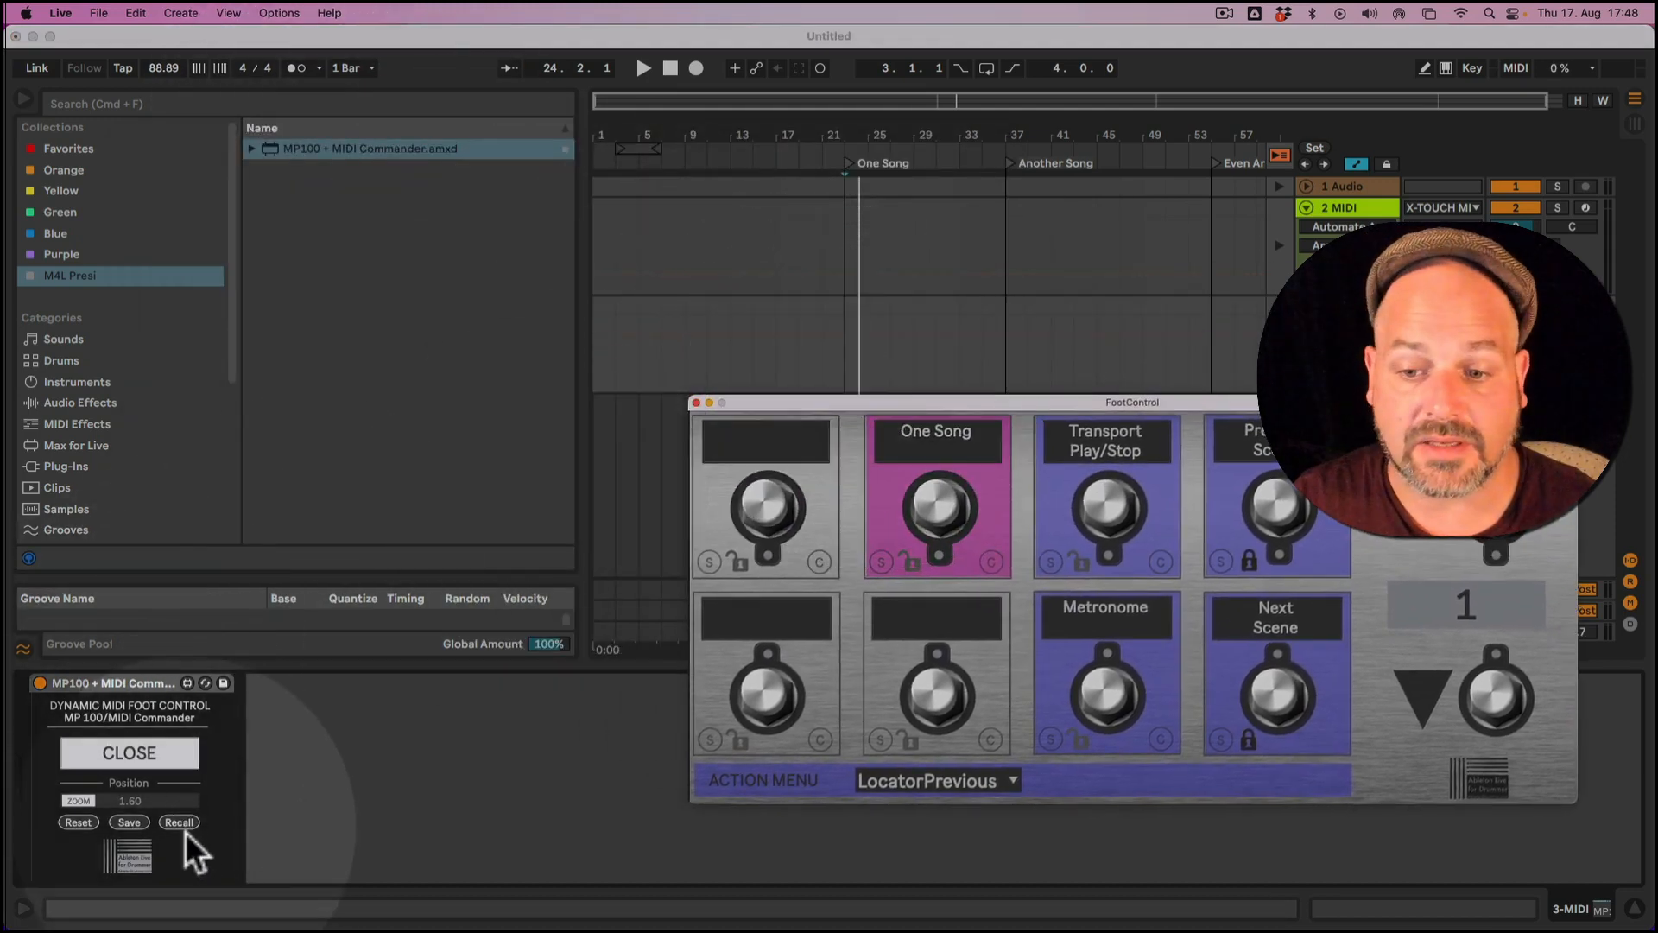
{"action": "left_click", "coordinate": [183, 825]}
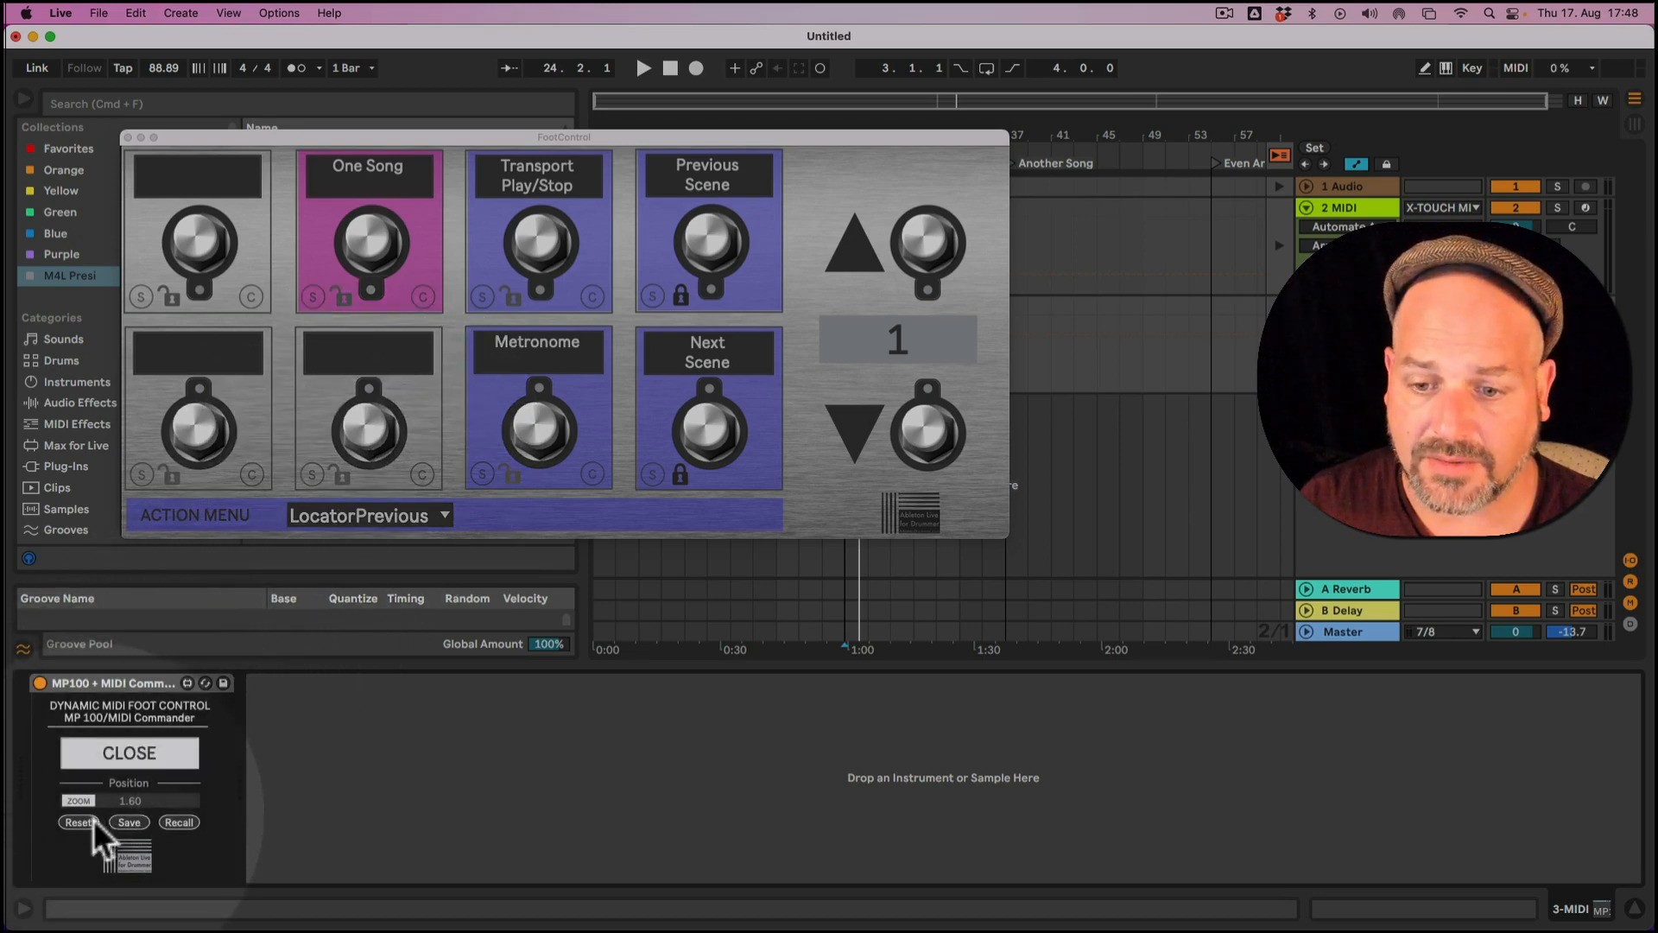
{"action": "left_click", "coordinate": [78, 821]}
{"action": "left_click_drag", "start_coordinate": [451, 162], "coordinate": [339, 95]}
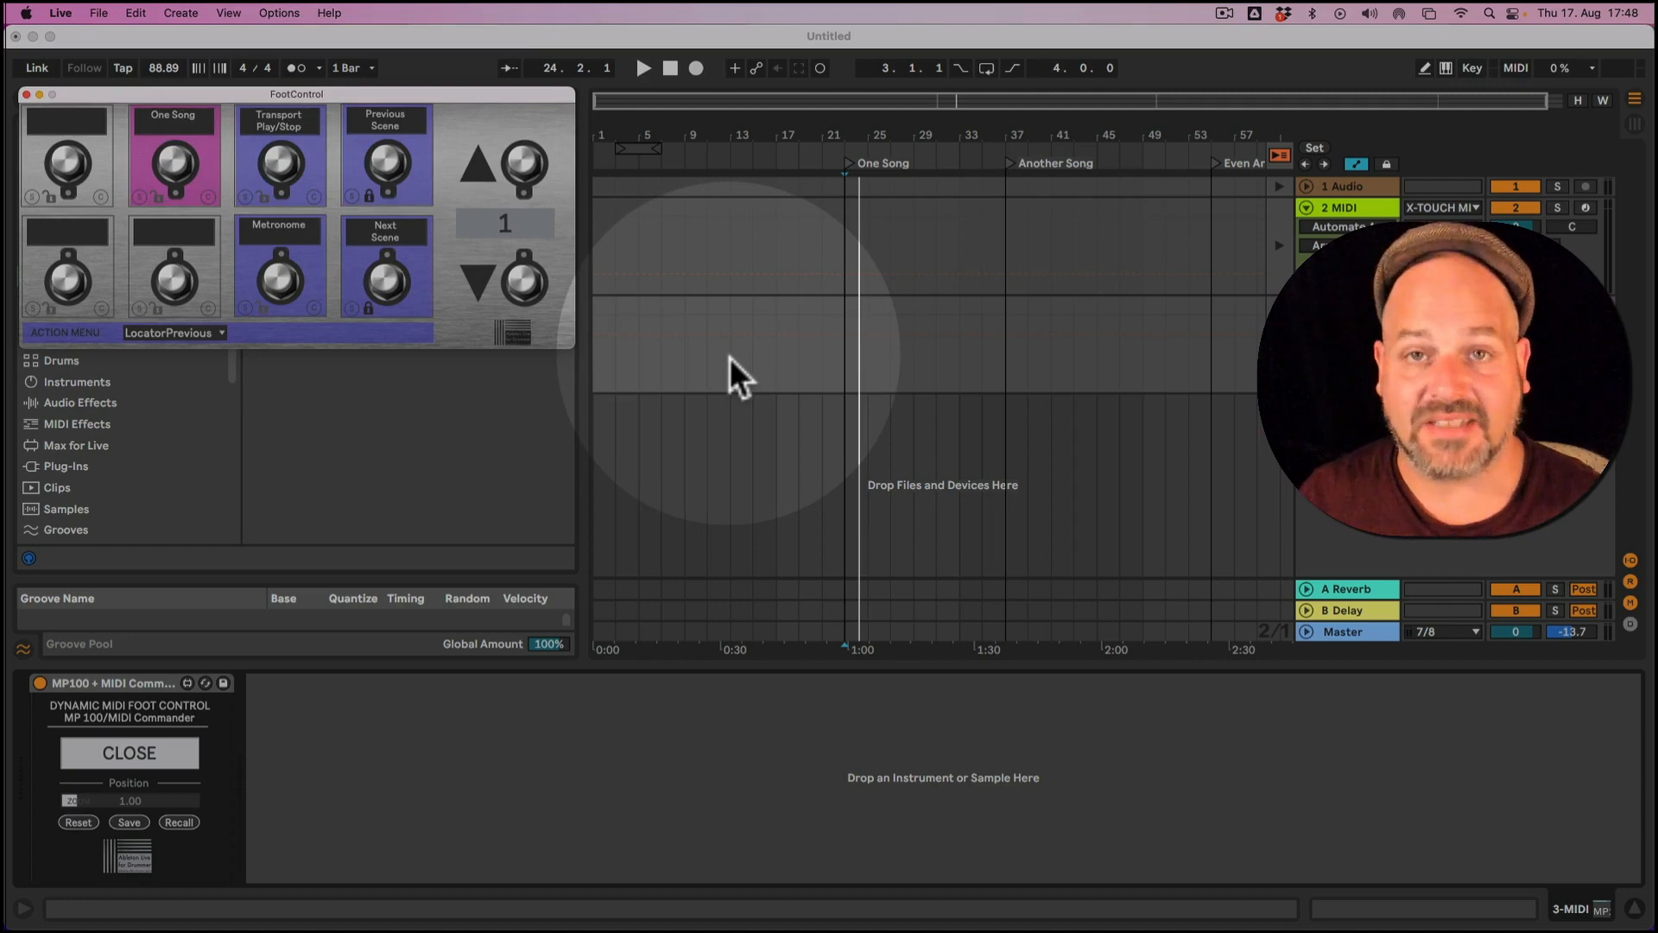